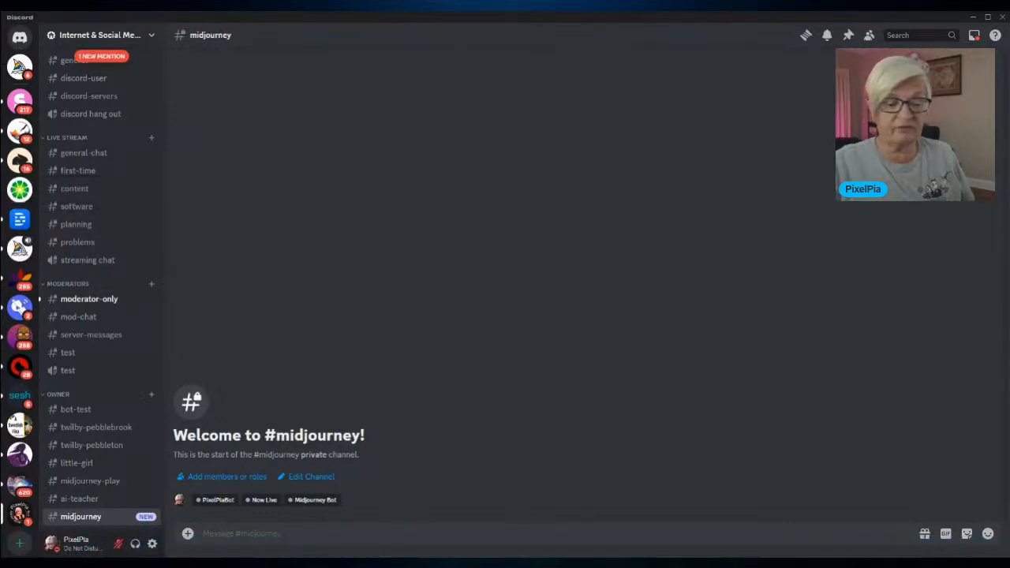
Generate images in the midjourney channel with the /imagine prompt "create a soft sunset" and view the resulting grid enlarged
click(215, 532)
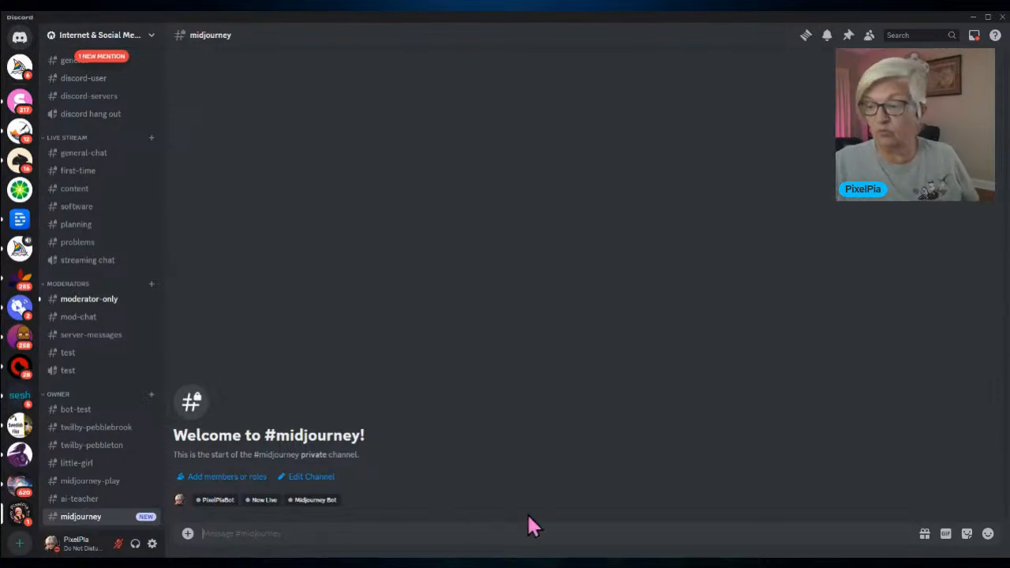
text(/)
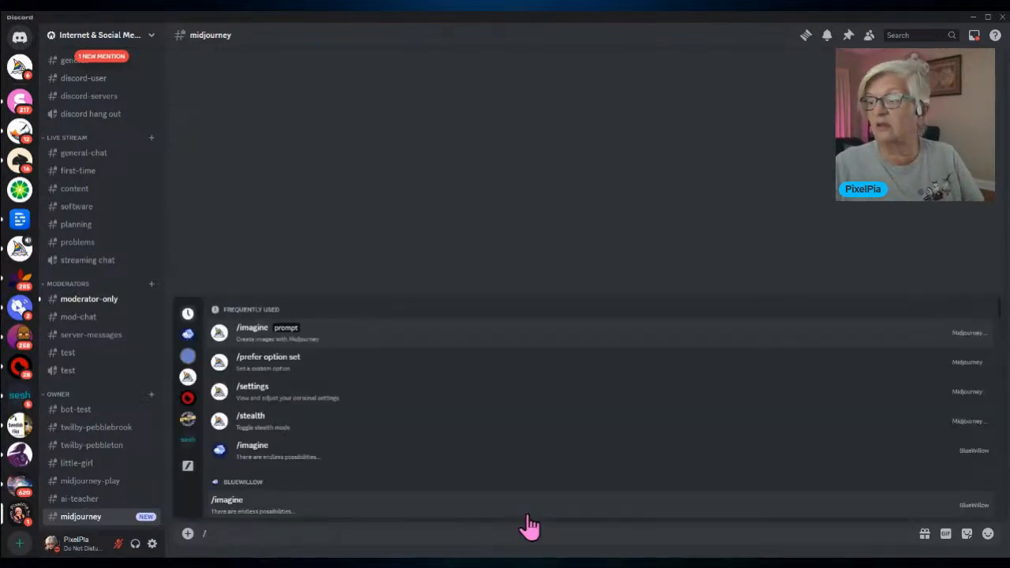
click(269, 323)
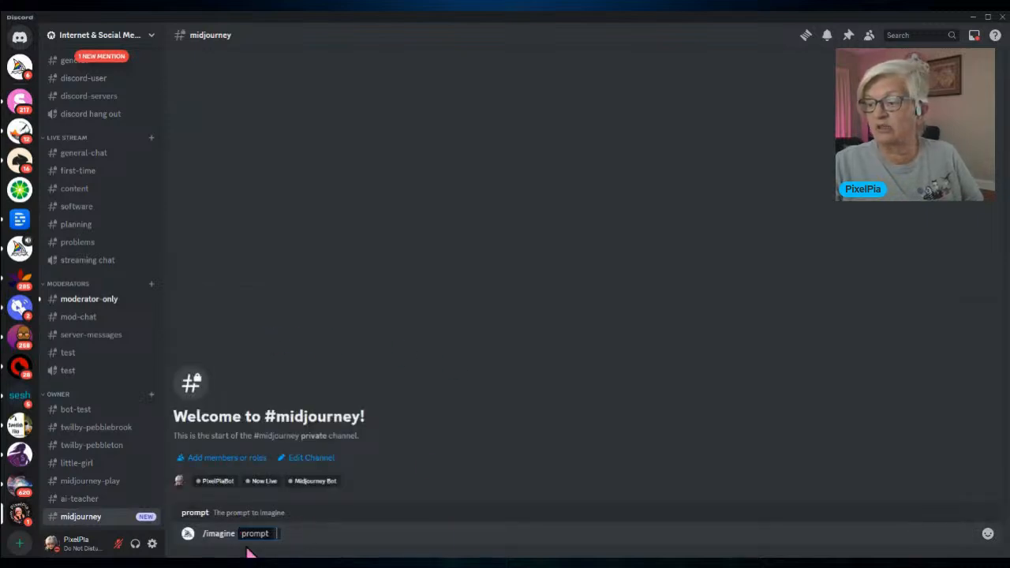
text(create a)
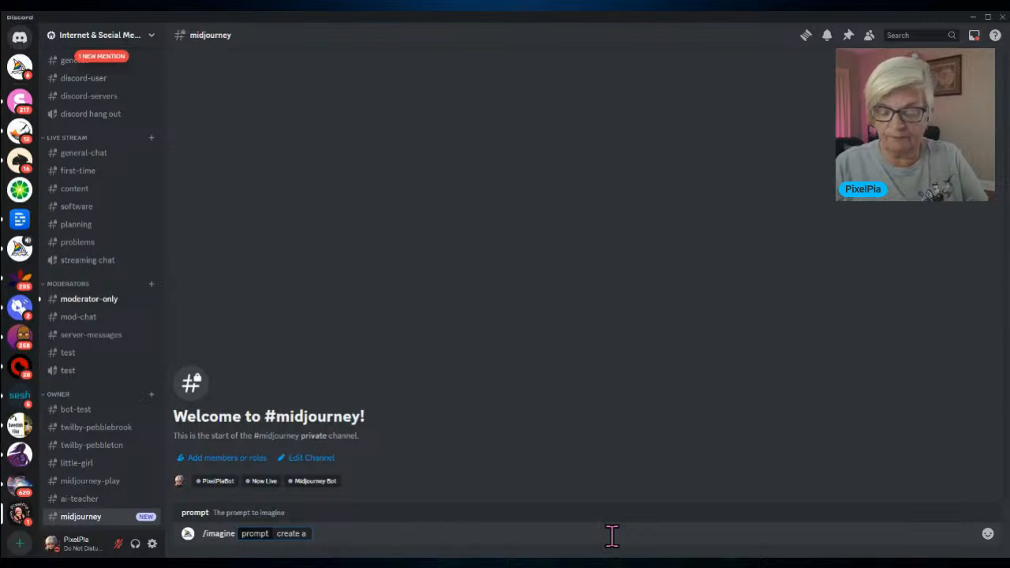
text( soft)
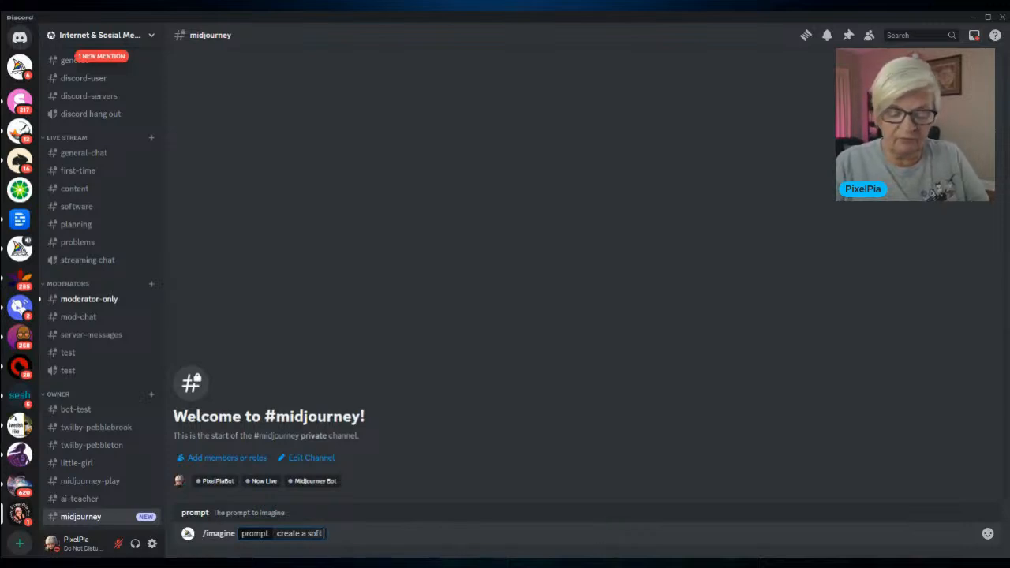
text( sunset)
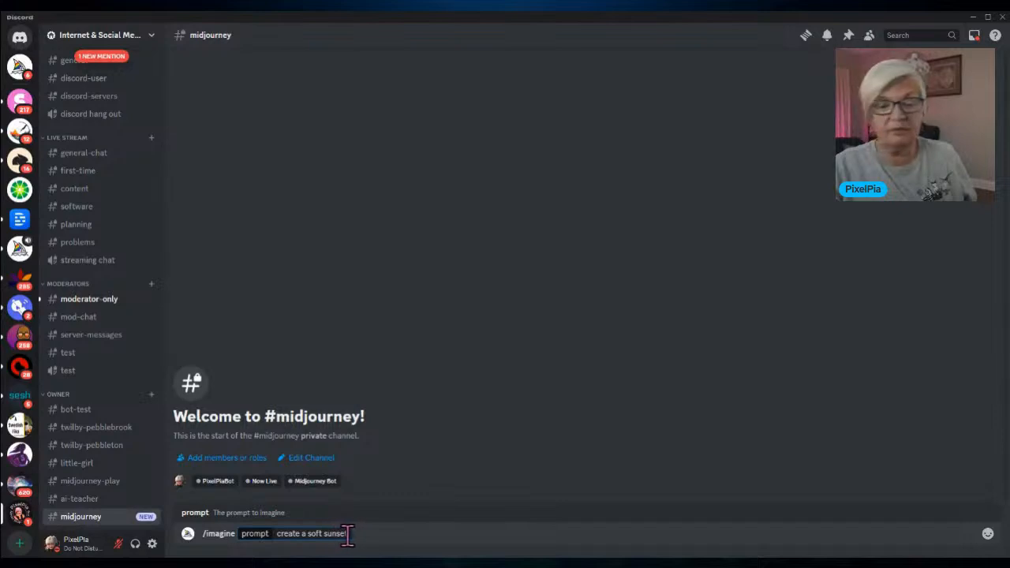
key(Return)
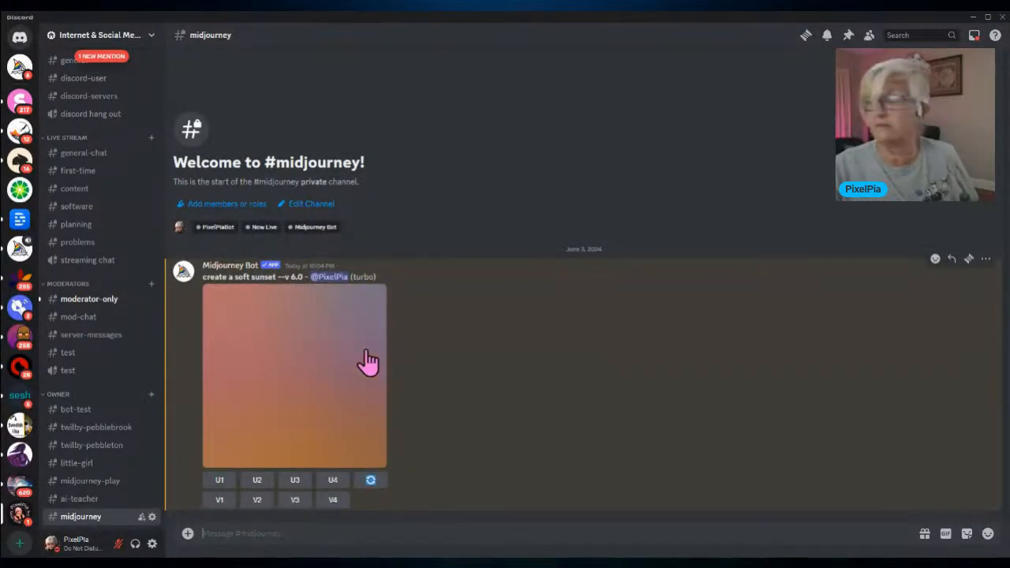
click(284, 377)
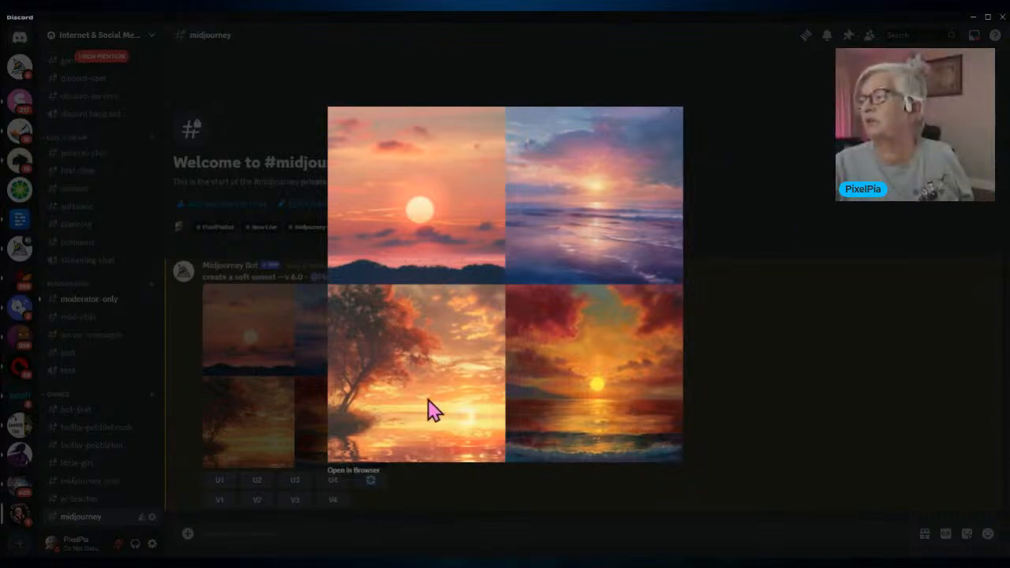
click(752, 312)
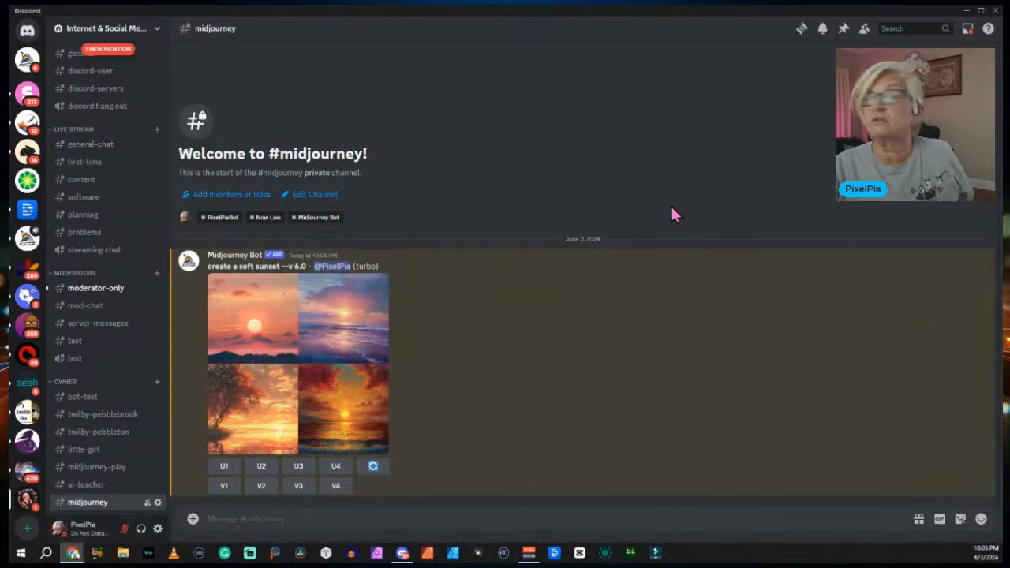
Switch to the Midjourney website in the browser and browse the community images in the Explore feed
click(968, 10)
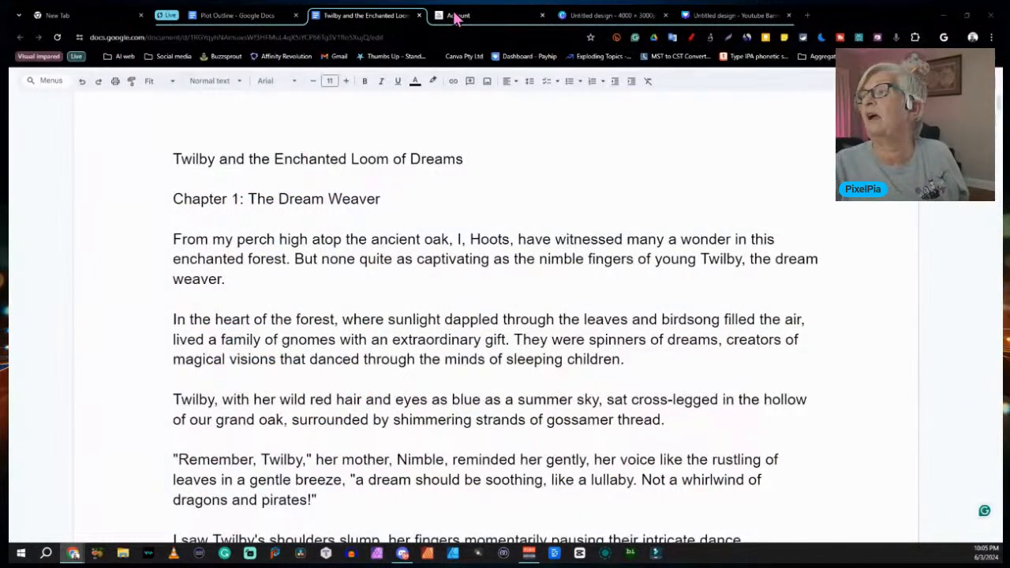
click(463, 17)
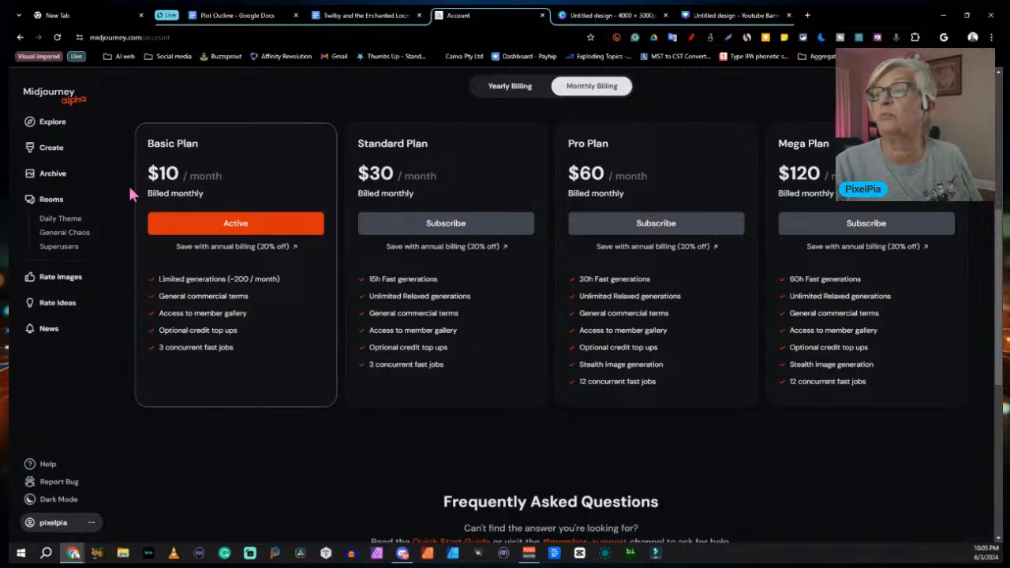
click(47, 135)
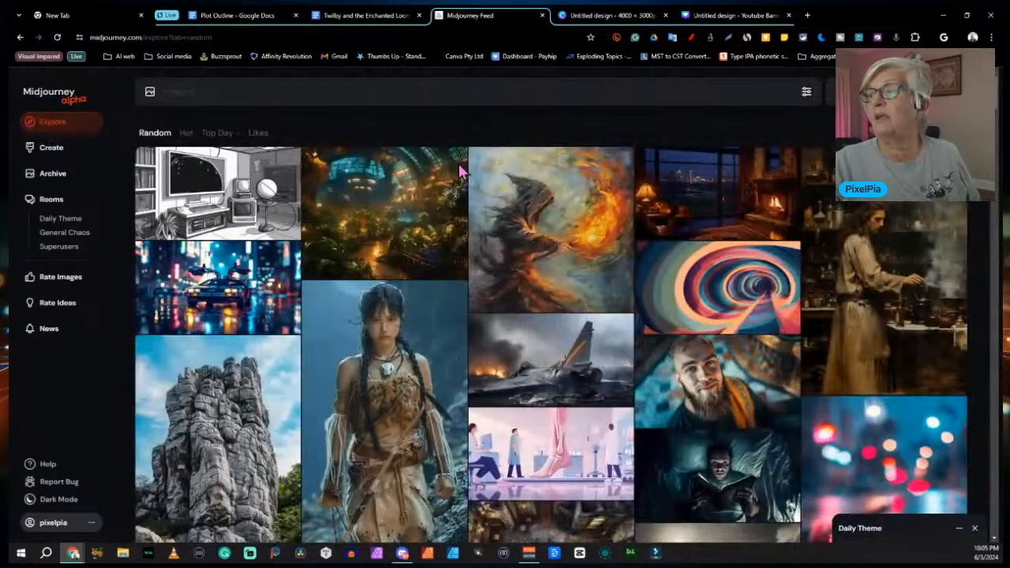
click(482, 94)
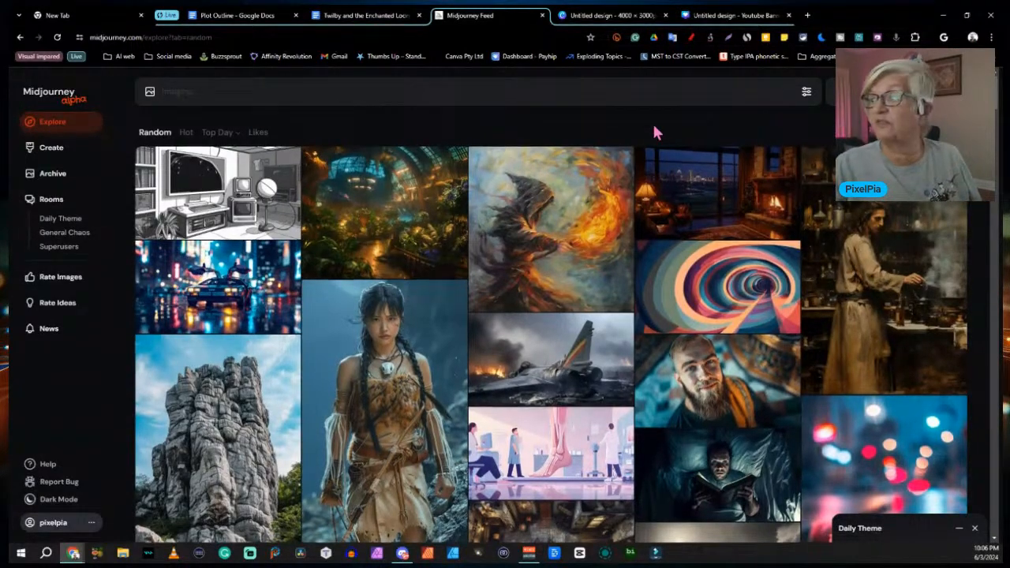
scroll(652, 122, down, 12)
scroll(652, 130, up, 15)
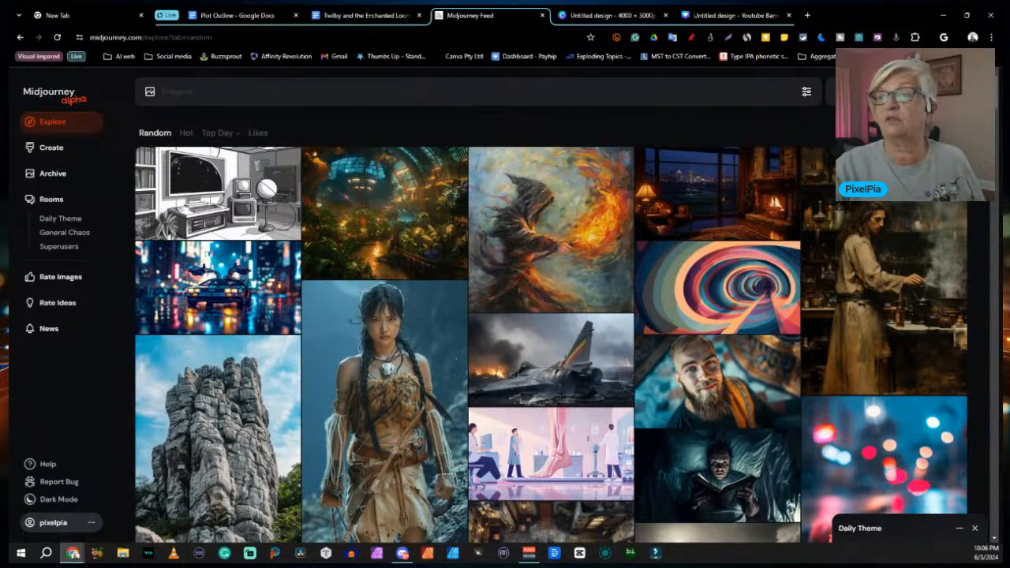
Open the Midjourney Archive and look through the previously generated images, from today's back to those of May 2024
click(63, 178)
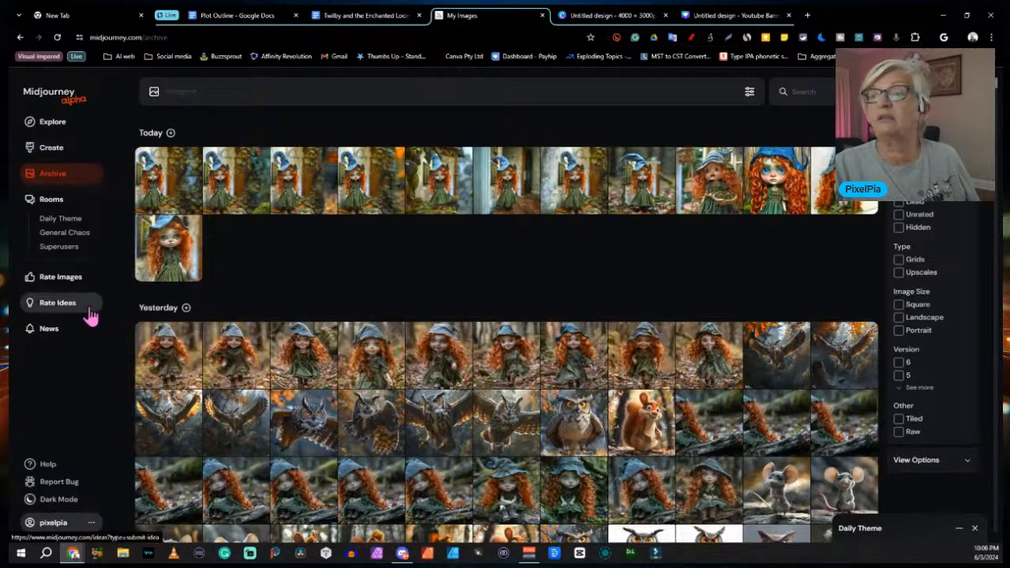
scroll(586, 197, down, 4)
scroll(586, 197, down, 10)
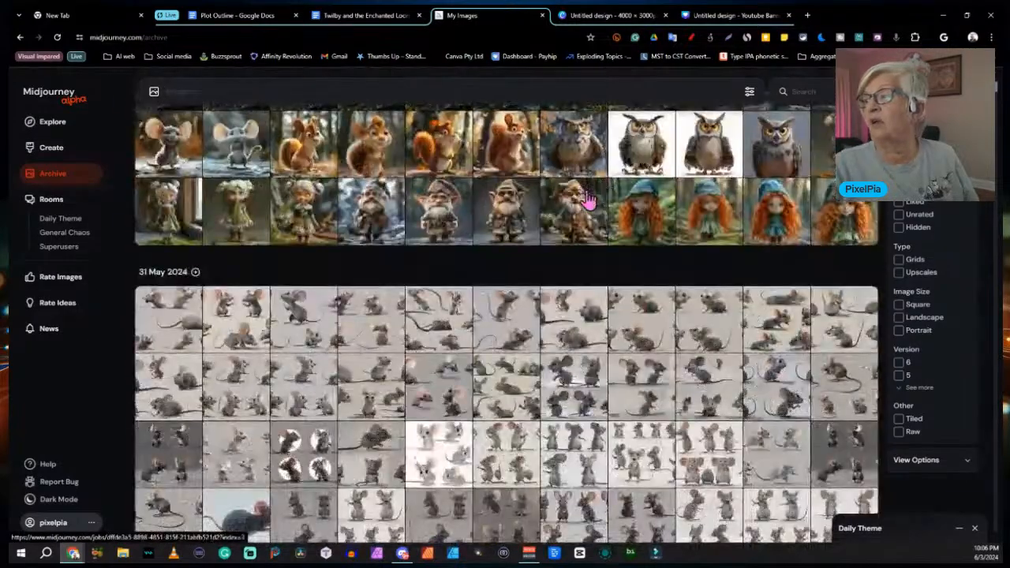
scroll(586, 200, down, 10)
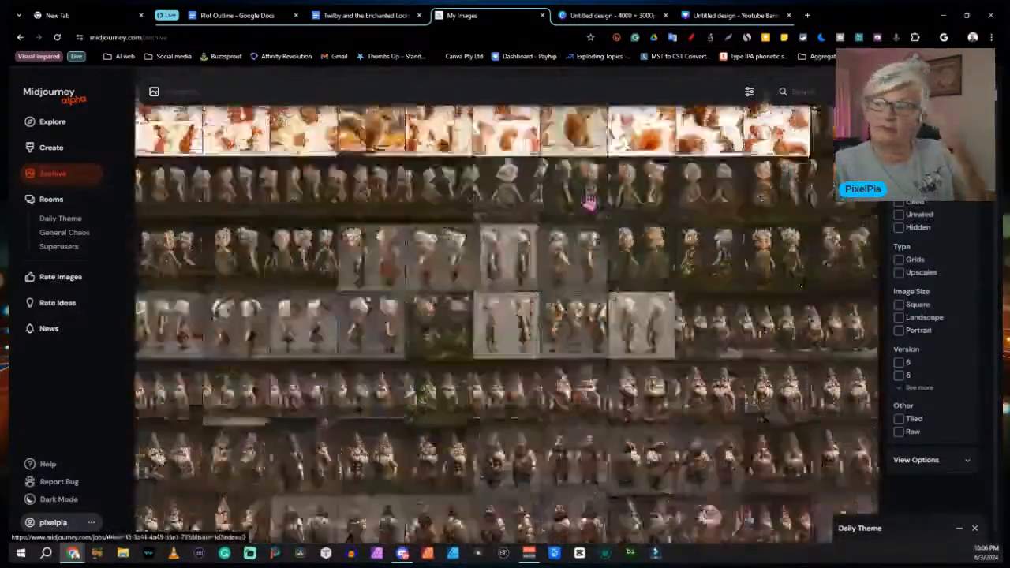
scroll(586, 200, down, 2)
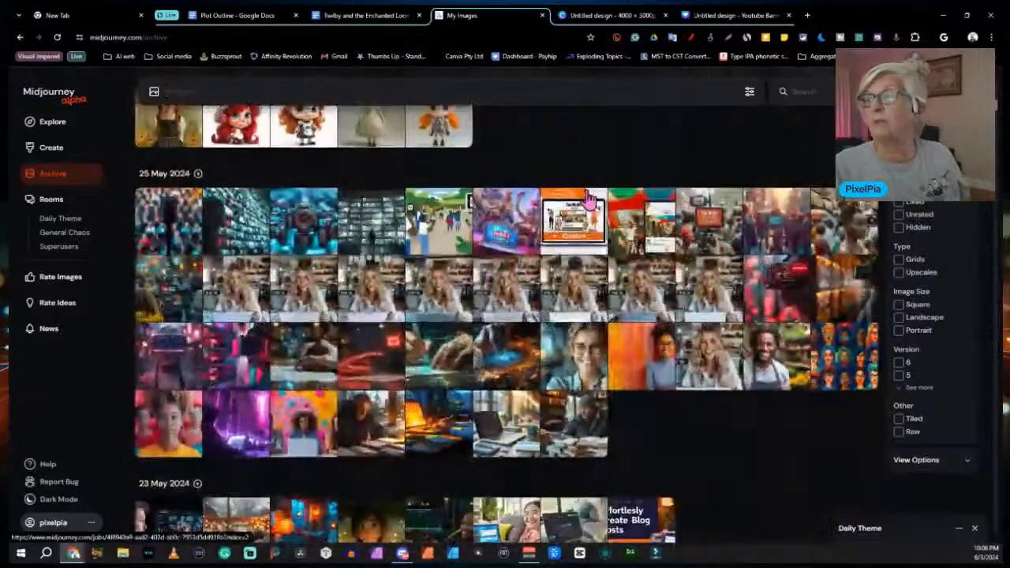
scroll(586, 200, up, 12)
scroll(588, 199, up, 20)
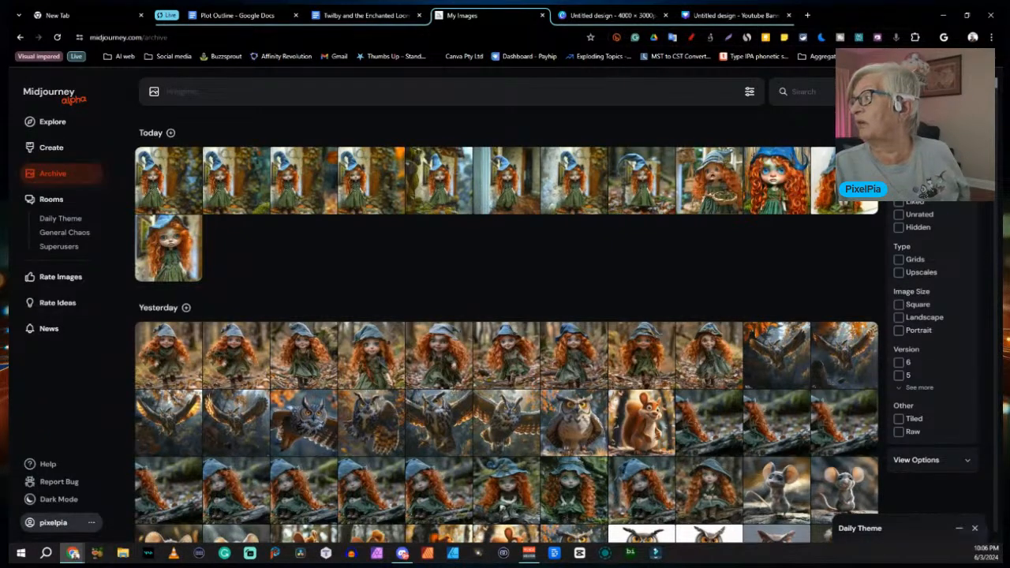
Expand the Archive's folder list and open the folder directly above the Twilby children's book folder
click(931, 180)
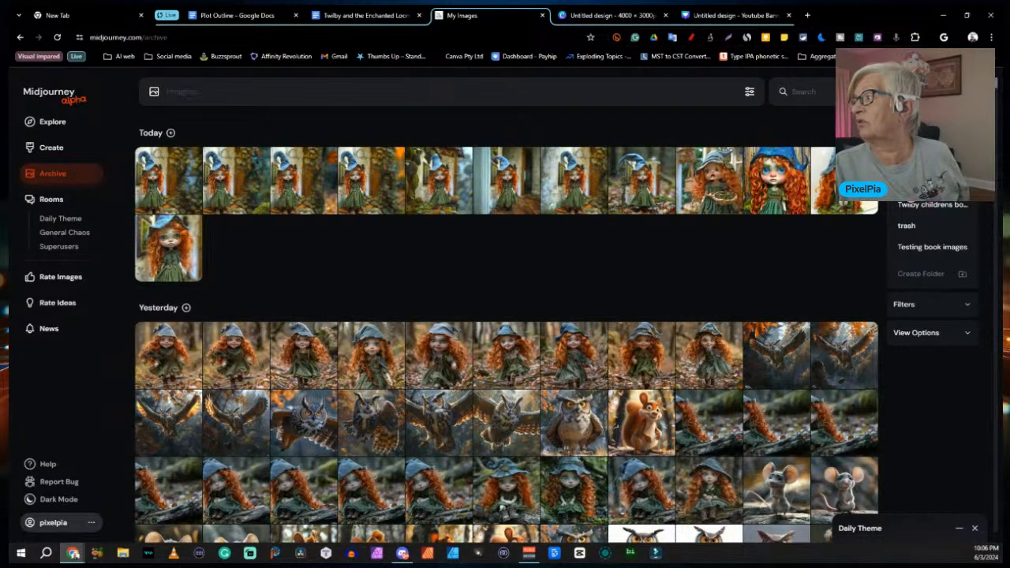
click(931, 183)
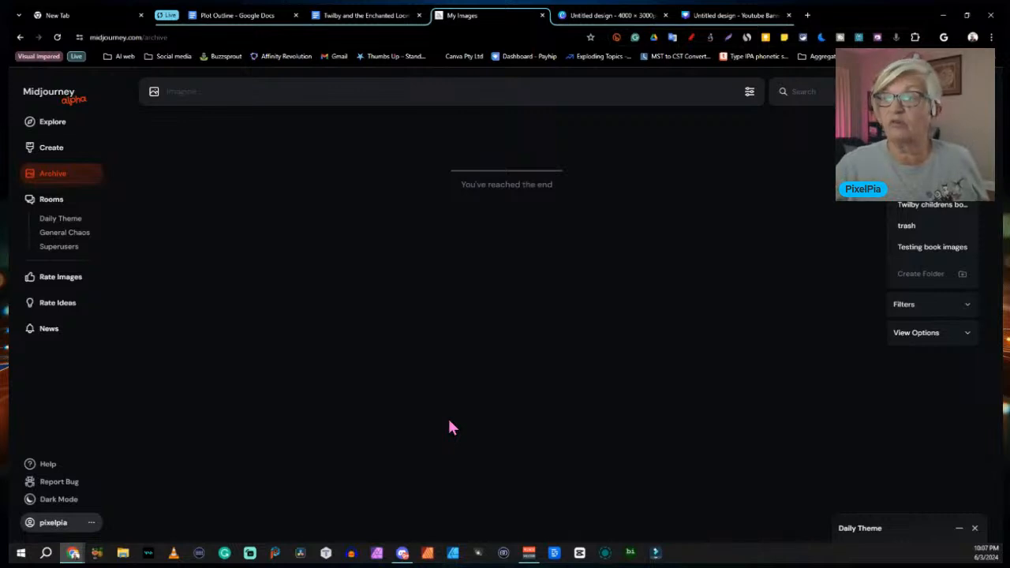
Enter the image prompt "A young gnome girl with long red curly hair and blue eyes, wearing a blue gnome hat, a green dress, brown boots, pixar style"
click(196, 91)
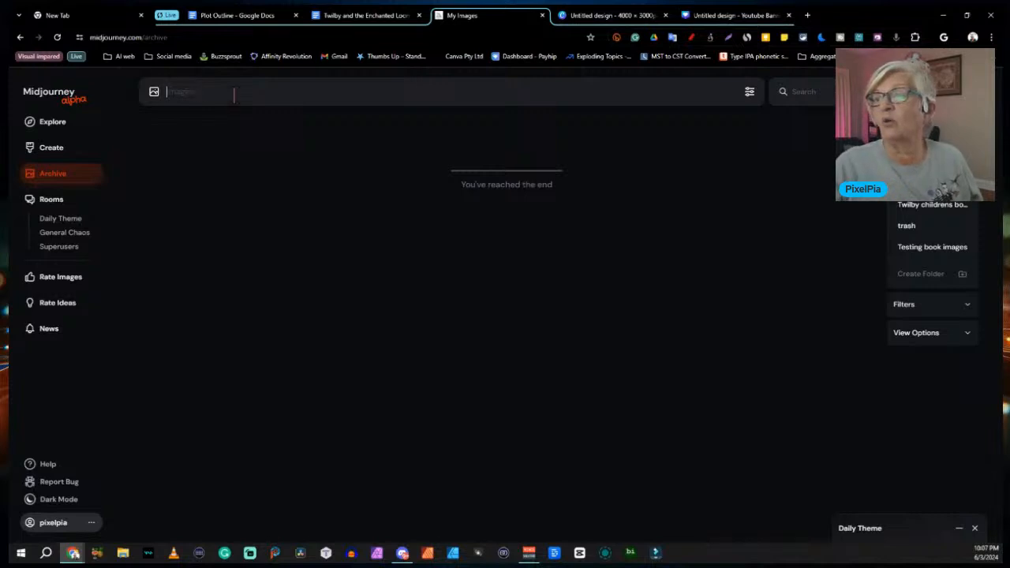
click(202, 90)
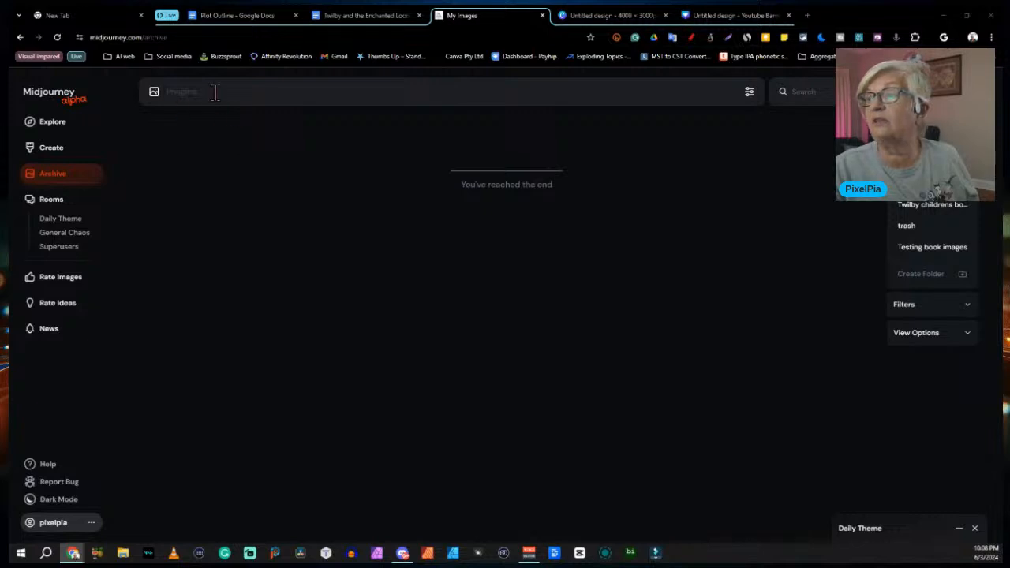
click(314, 93)
text(A young gnome girl with long red curly hair and blue eyes, wearing a blue gnome hat, a green dress, brown boots)
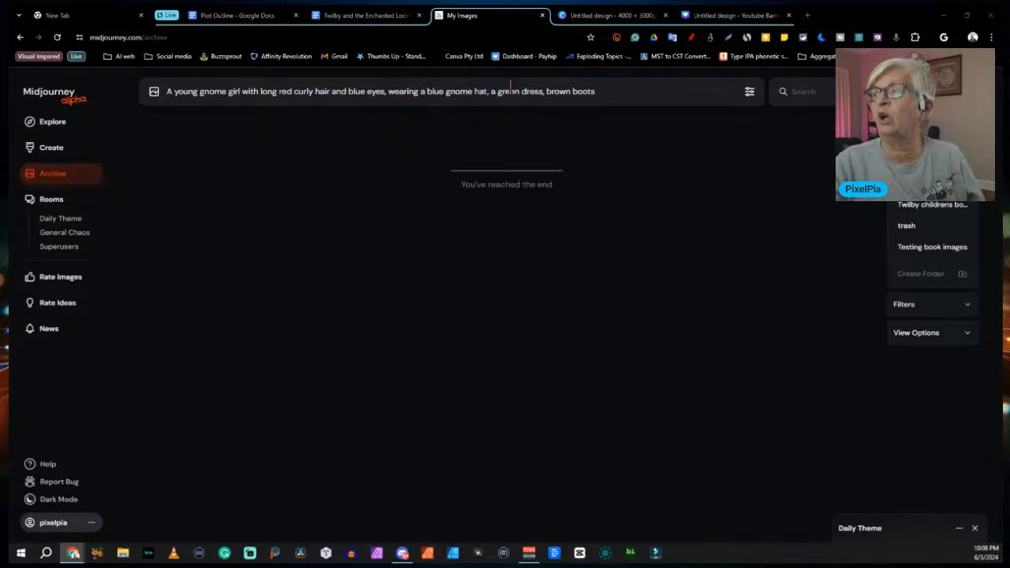
click(604, 92)
text(, )
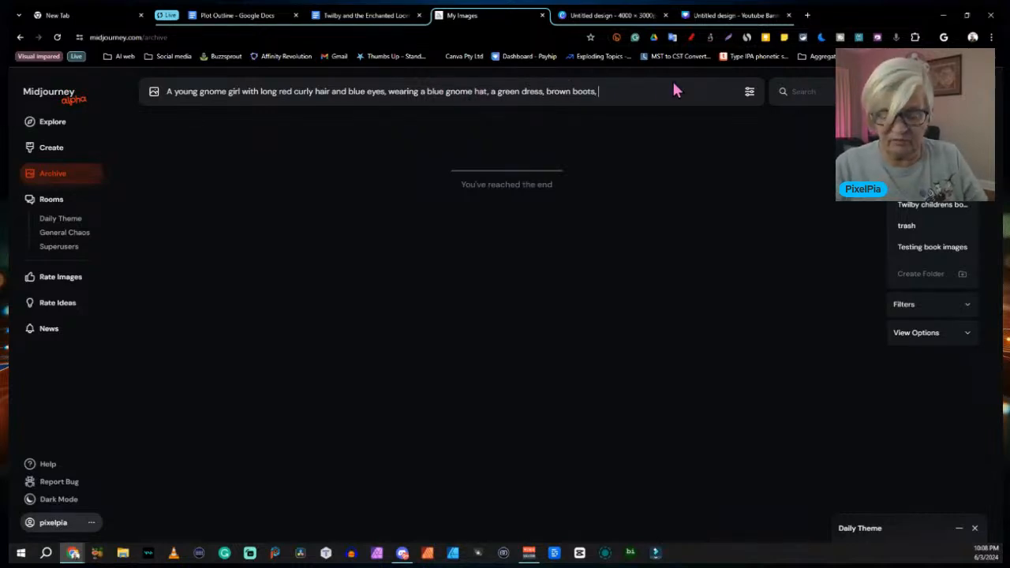
text(p)
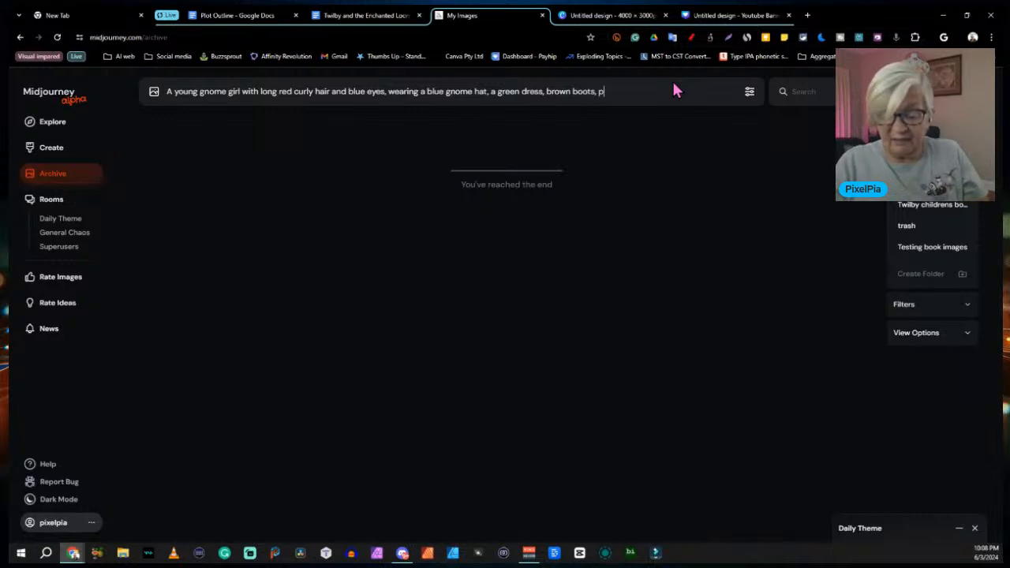
text(ixar sty)
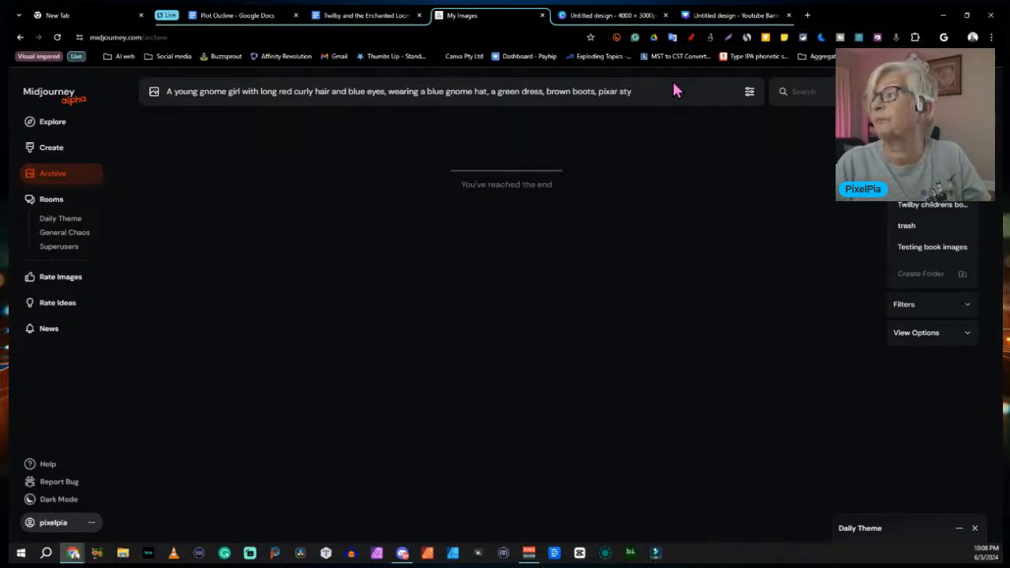
text(le)
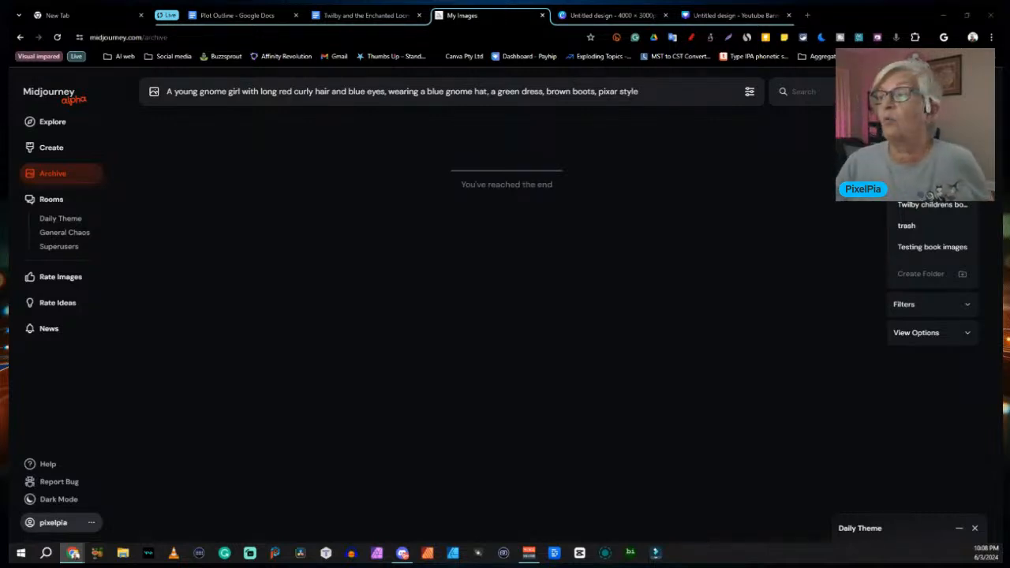
In the prompt's generation settings, set the image size to 1:1 square and lower Stylization to its minimum
click(748, 94)
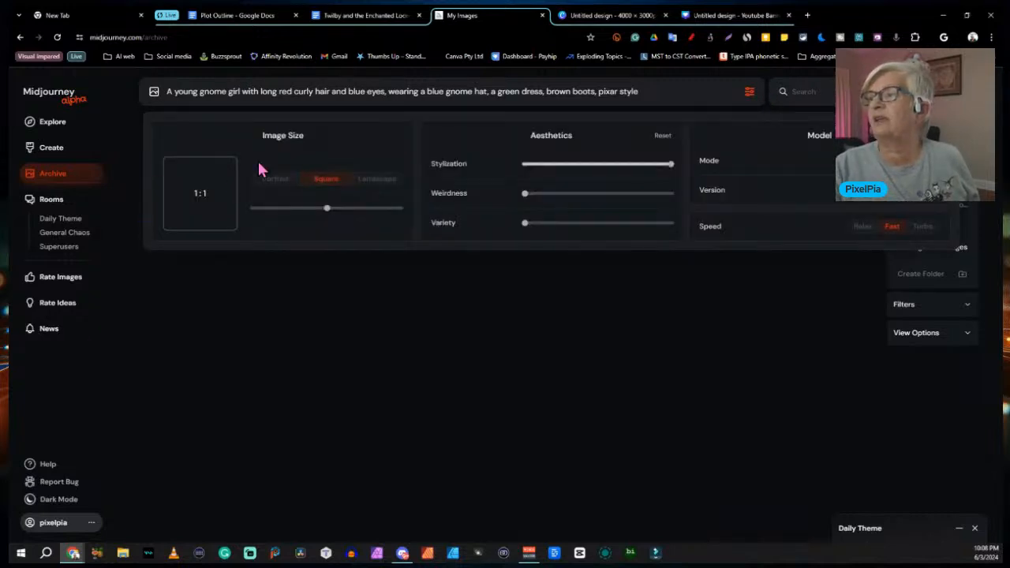
click(265, 206)
drag(265, 205, 326, 210)
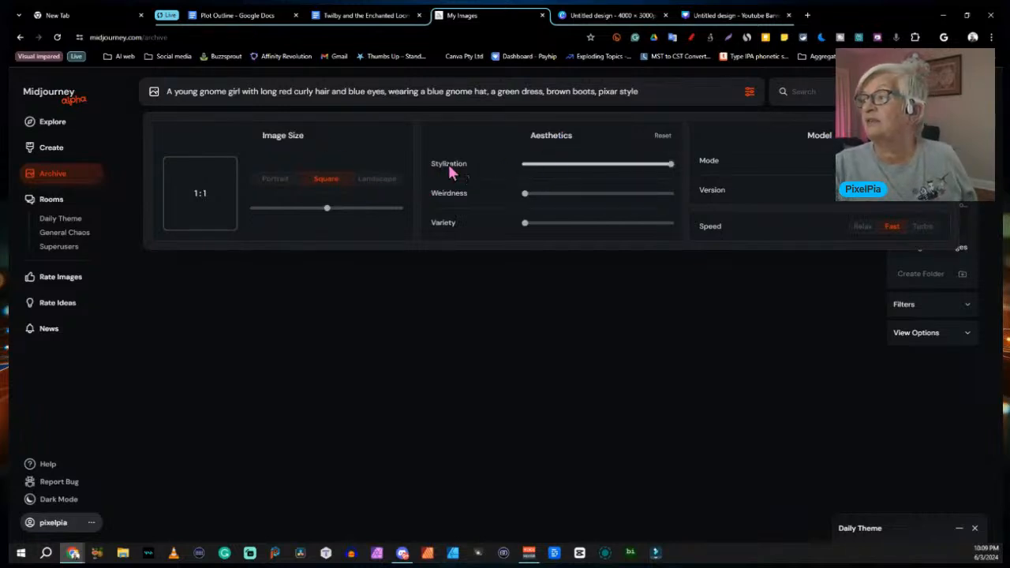
mouse_move(452, 170)
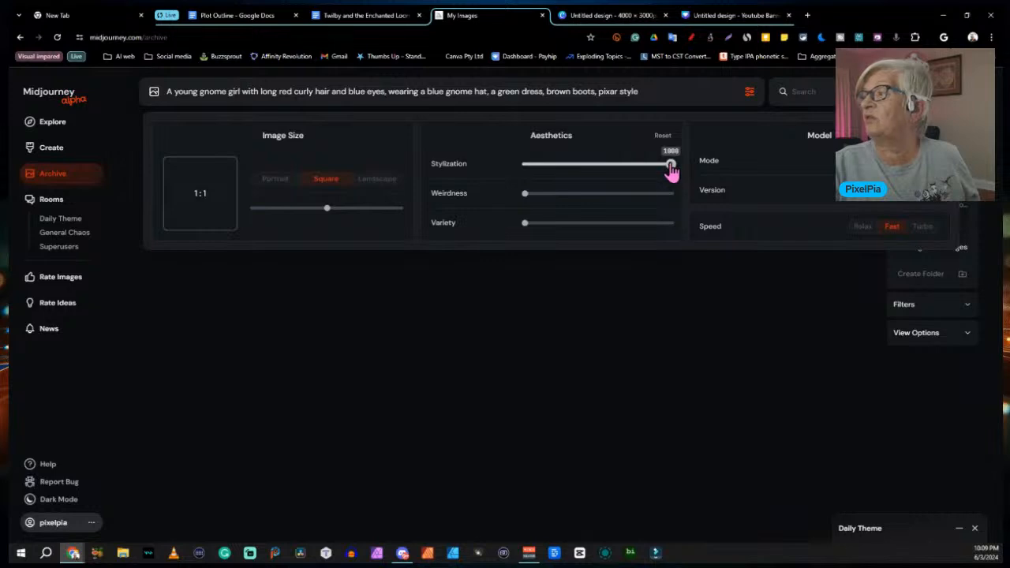
drag(670, 167, 452, 175)
drag(515, 165, 500, 166)
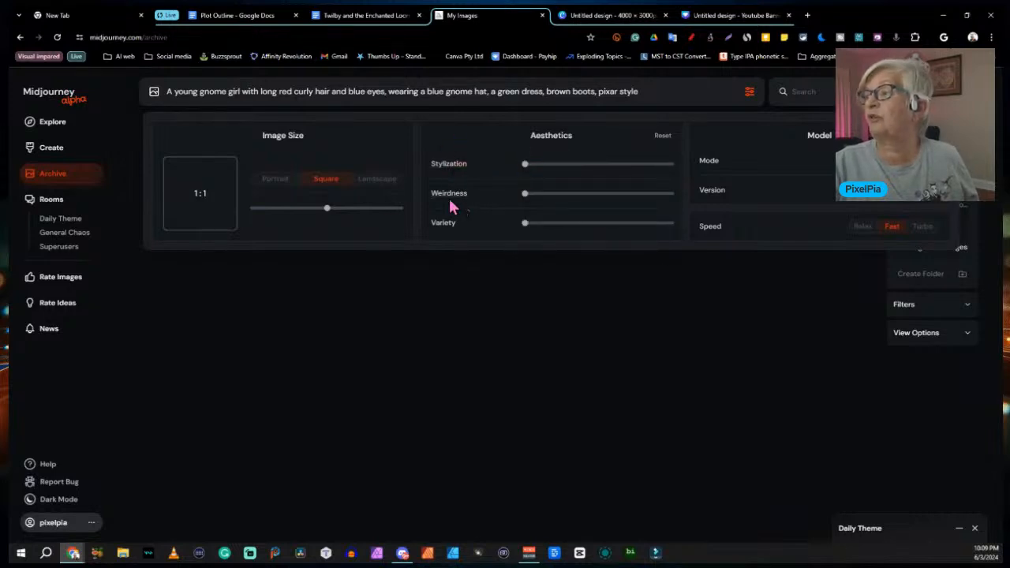
Read the explanations of the Weirdness, Variety and Mode settings
mouse_move(443, 201)
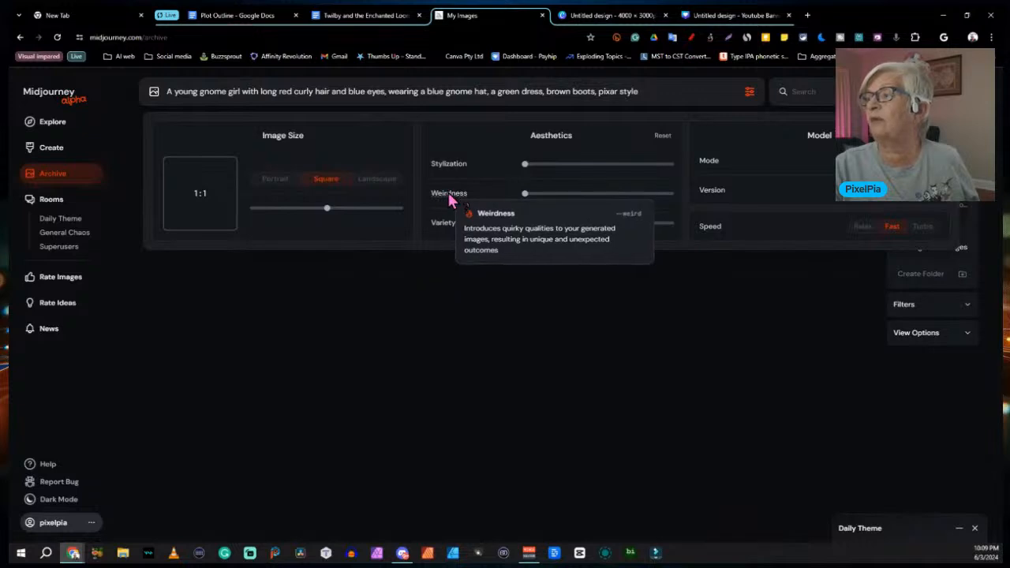
mouse_move(446, 226)
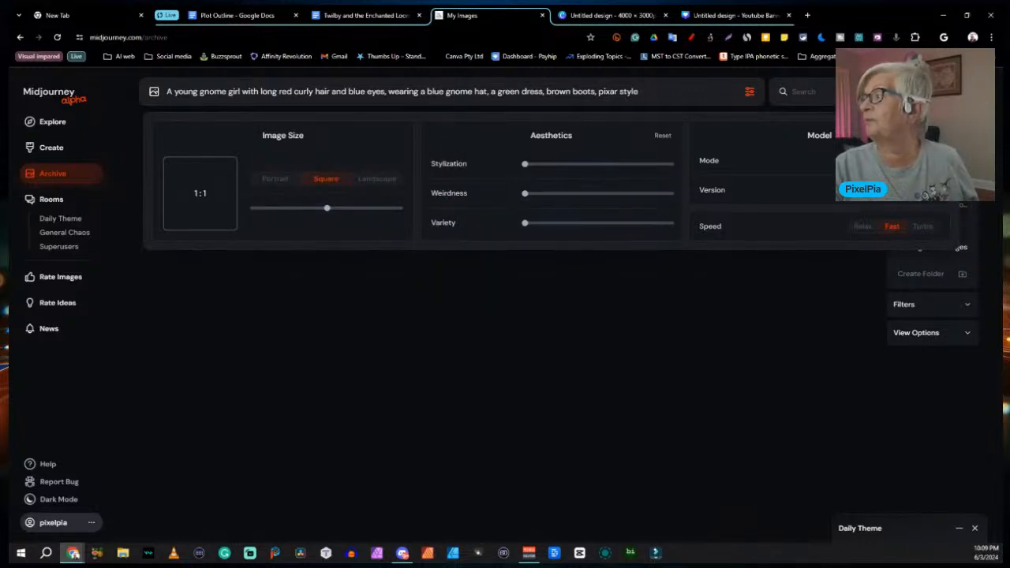
mouse_move(708, 166)
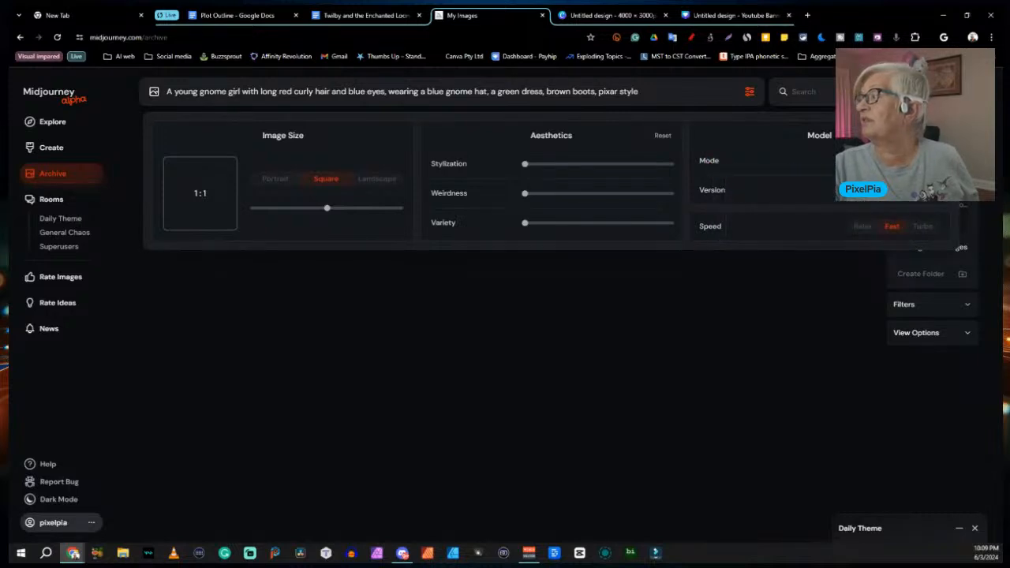
Set the generation speed to Turbo and submit the gnome girl prompt
click(933, 203)
click(934, 207)
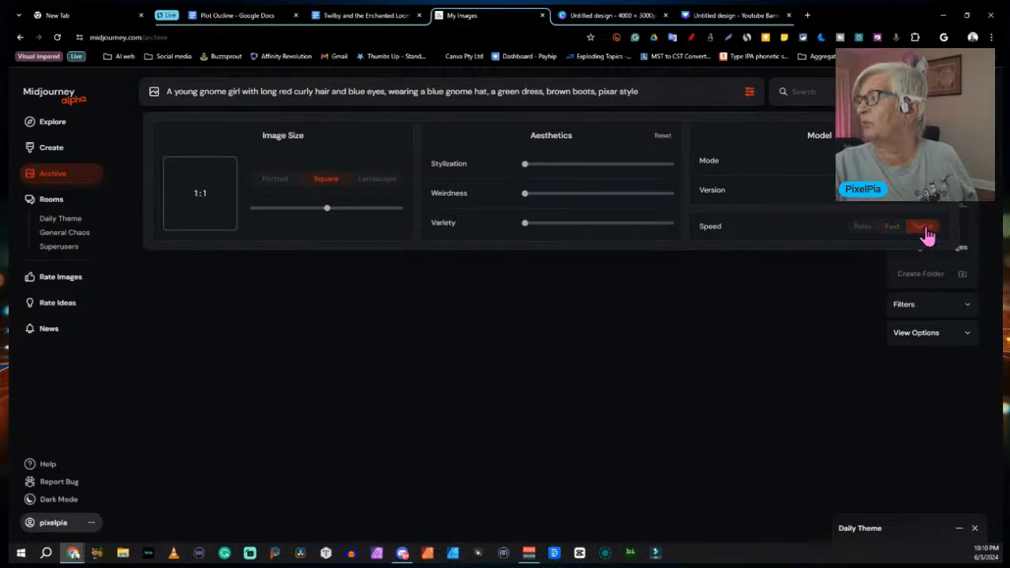
click(924, 228)
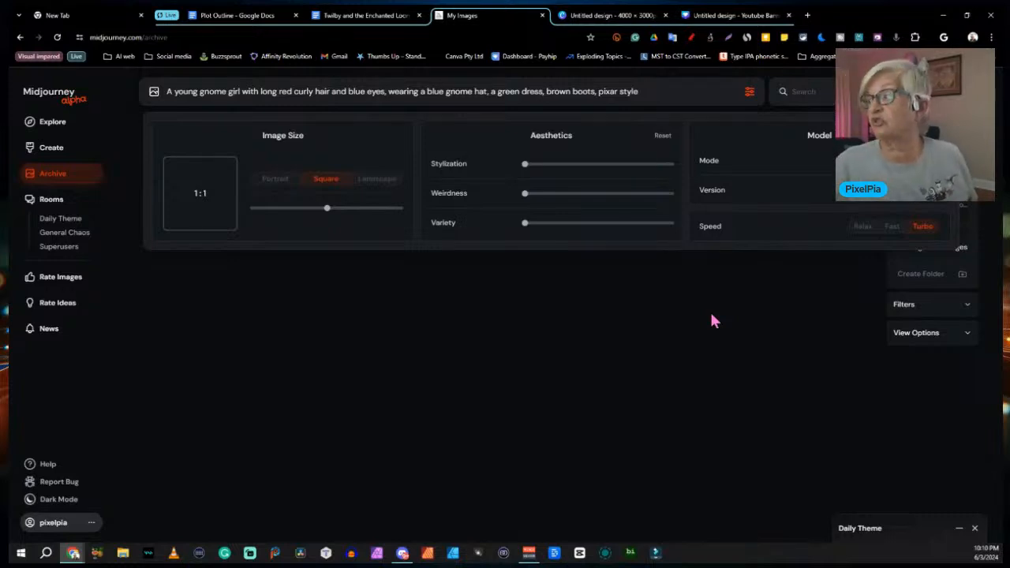
click(749, 92)
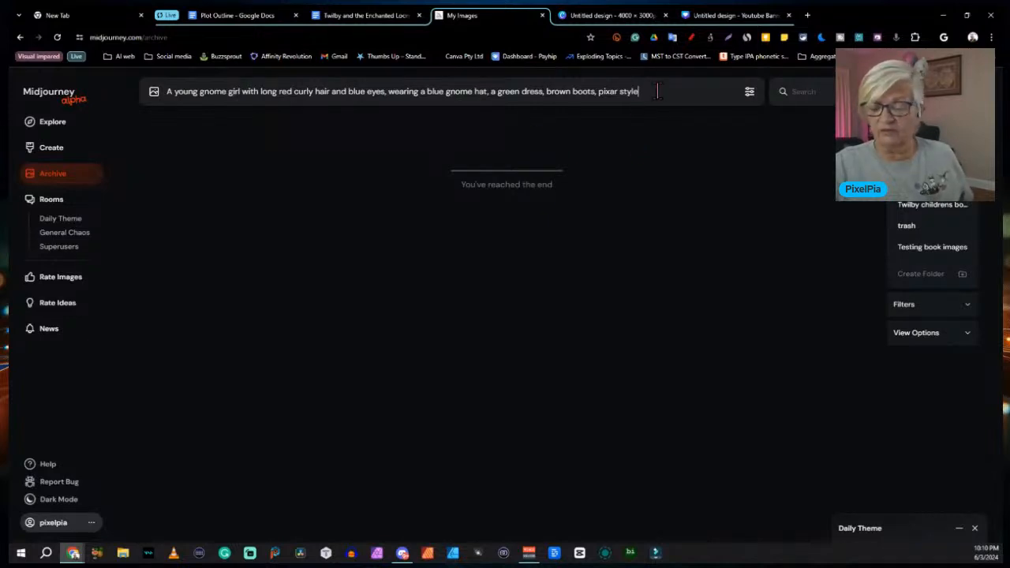
key(Return)
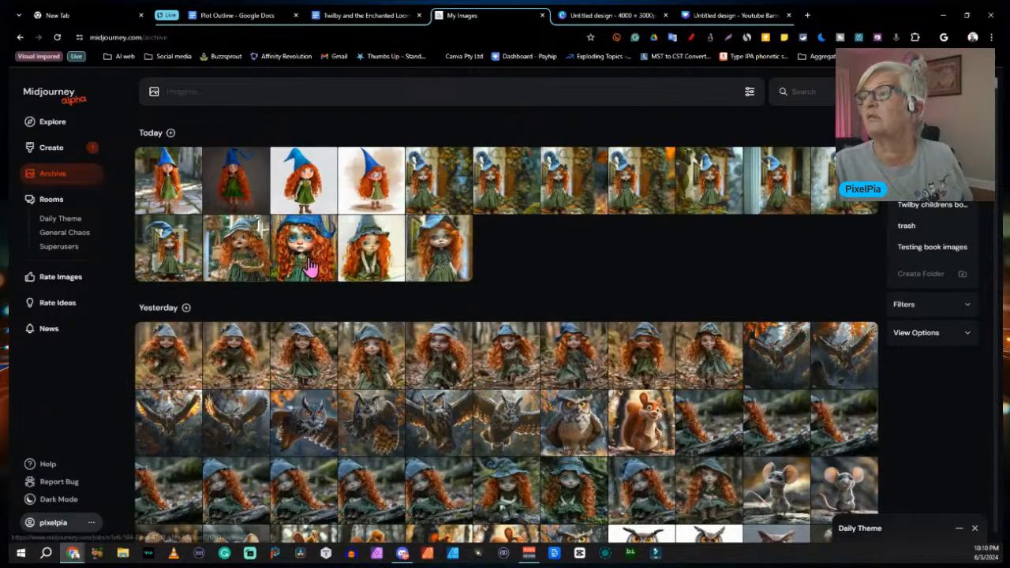
Open the newly generated gnome girl images on the Create page and compare them at full size
click(63, 148)
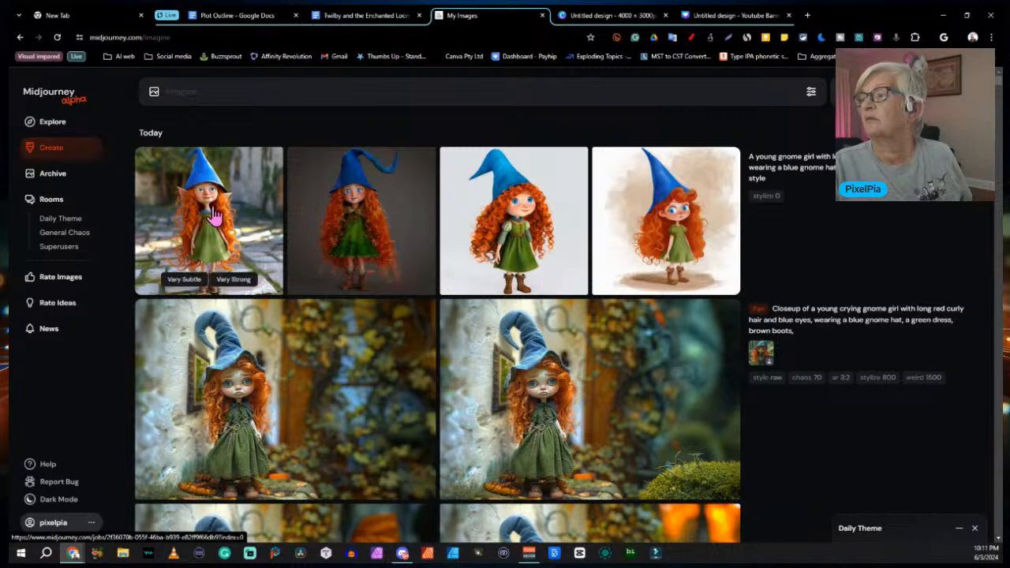
click(214, 219)
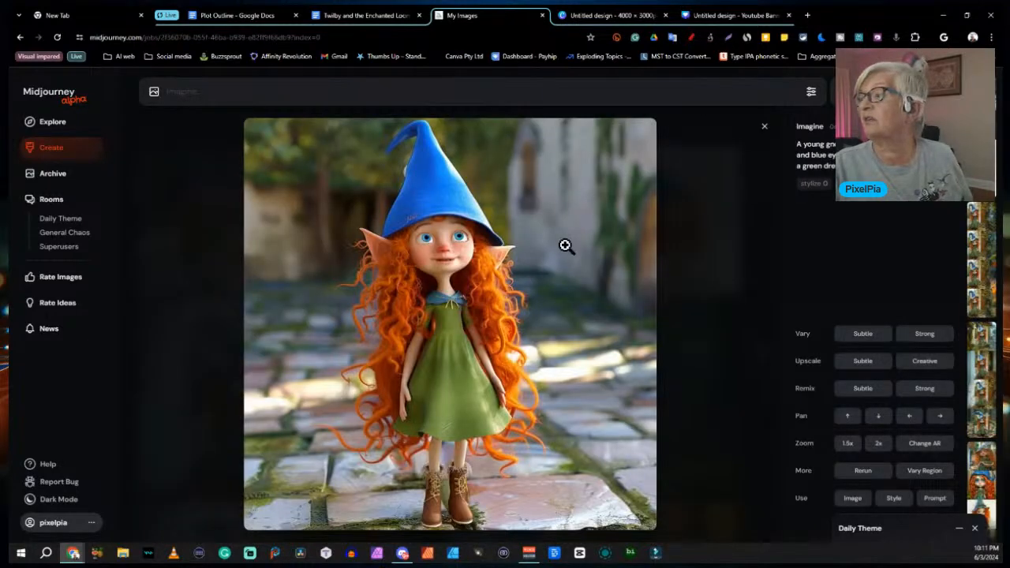
key(Right)
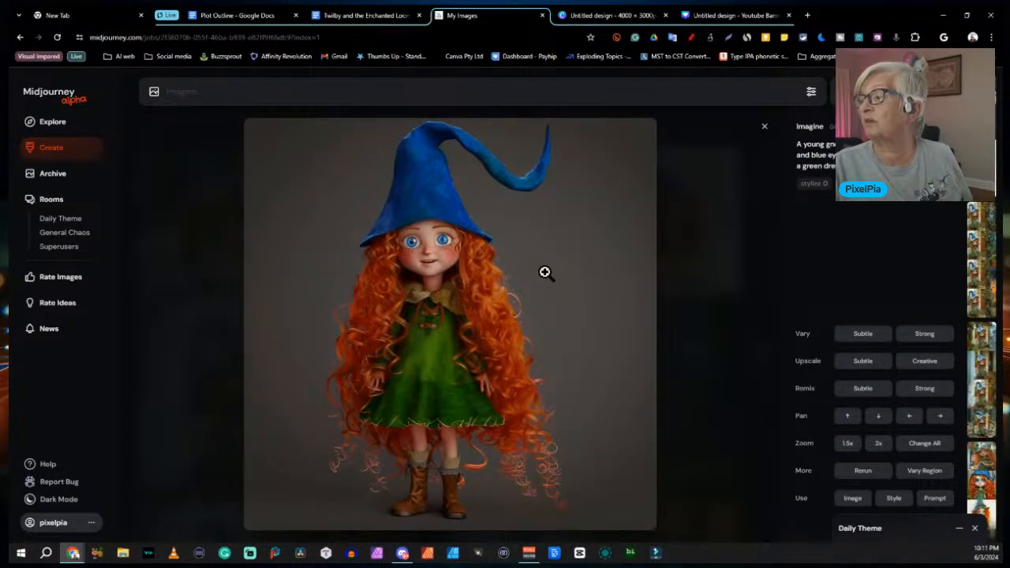
key(Right)
key(Right)
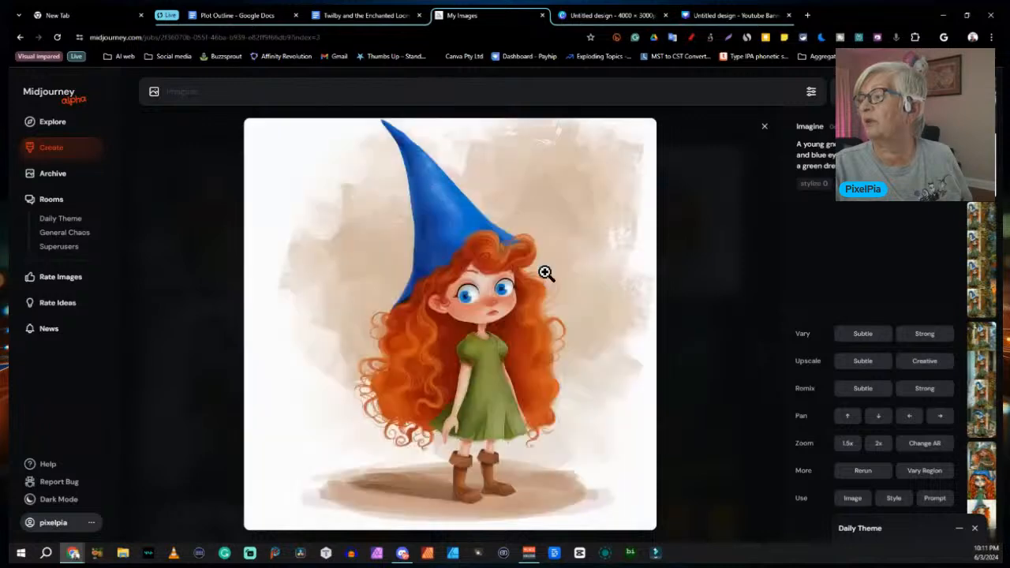
key(Left)
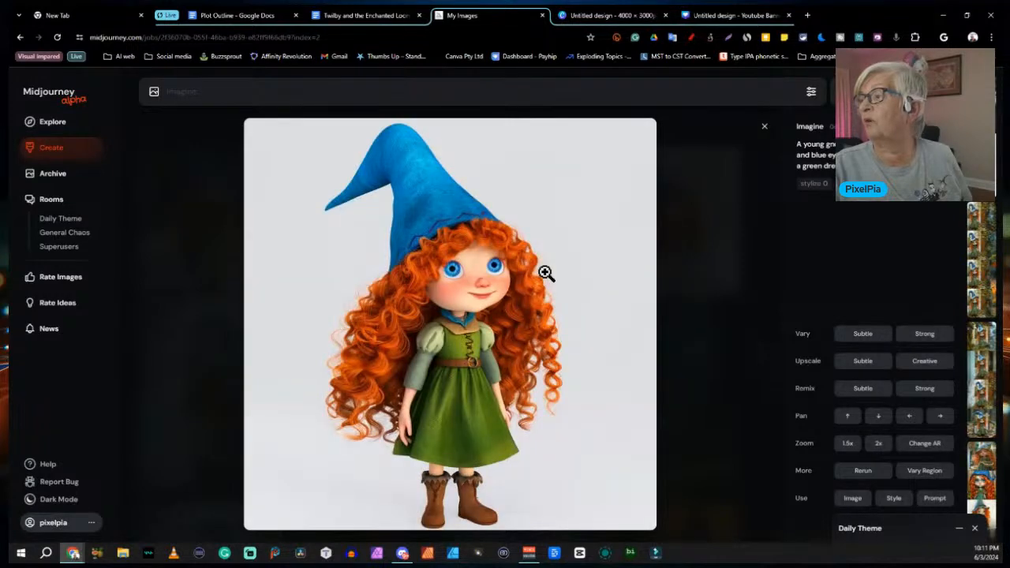
key(Left)
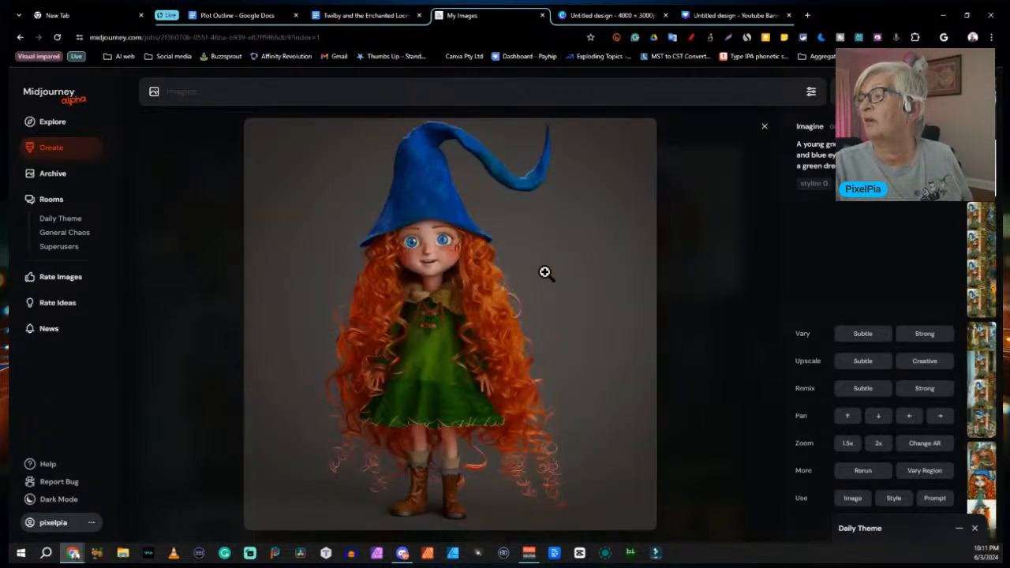
key(Right)
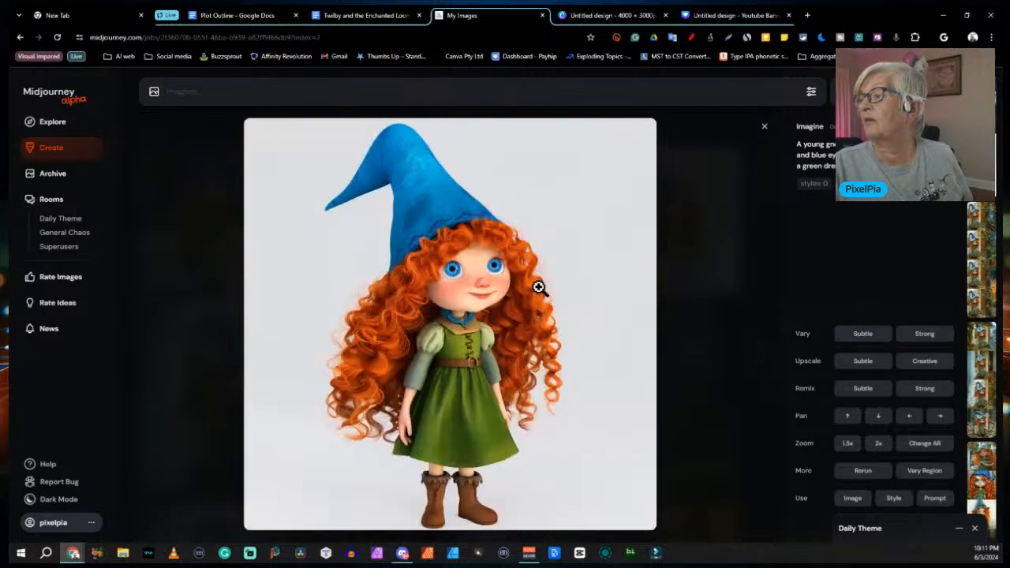
key(Left)
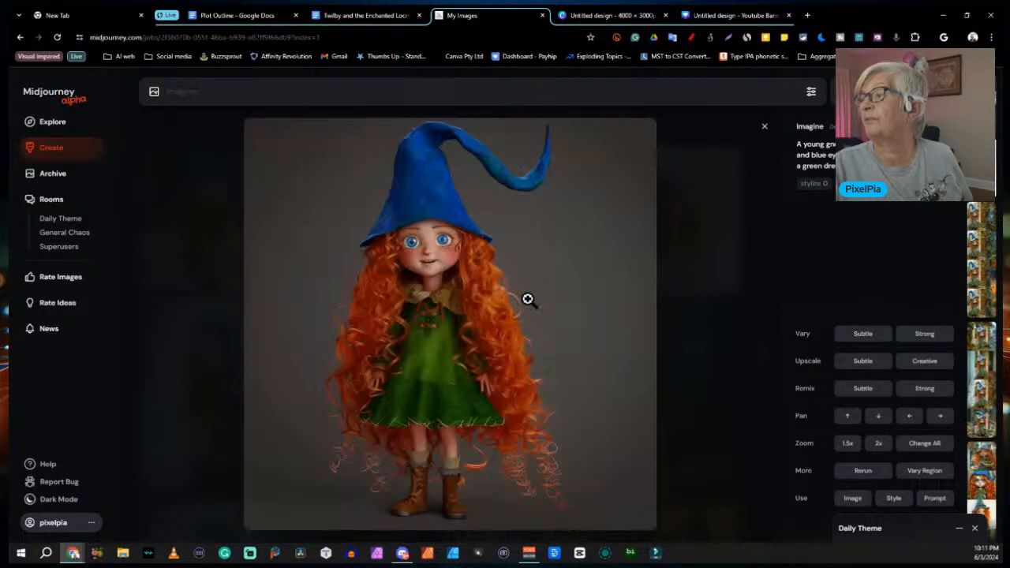
key(Right)
key(Right)
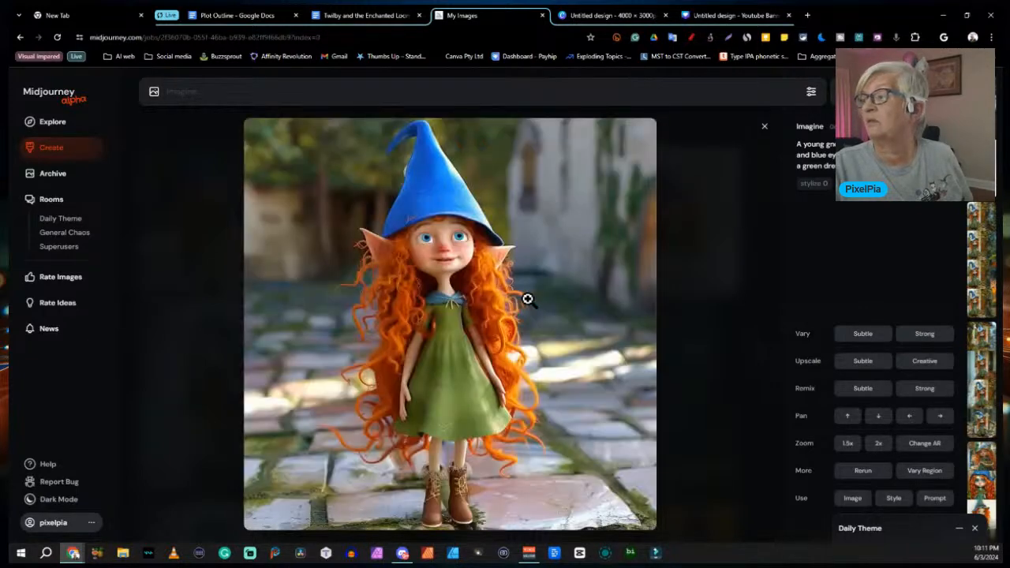
key(Right)
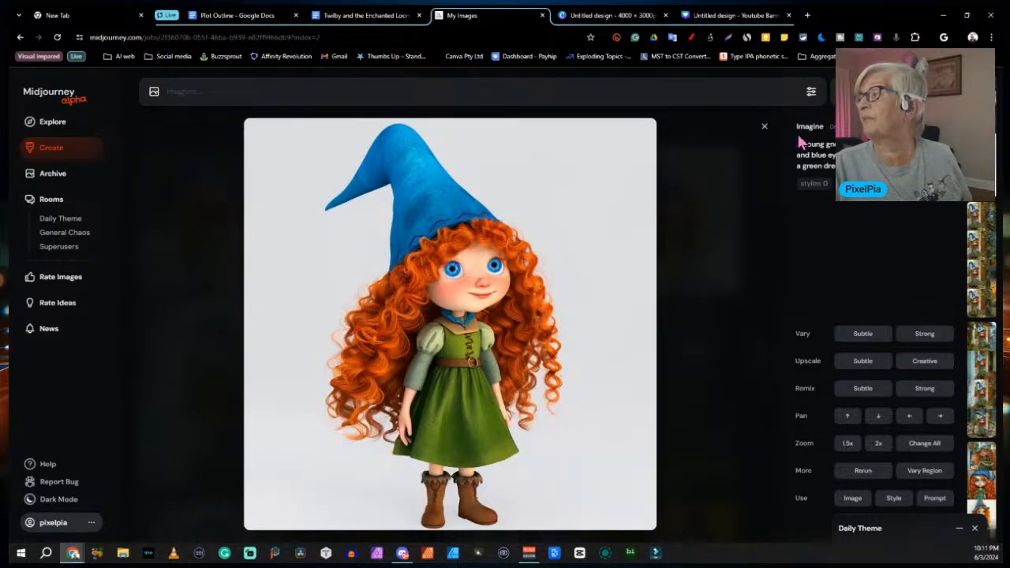
click(762, 128)
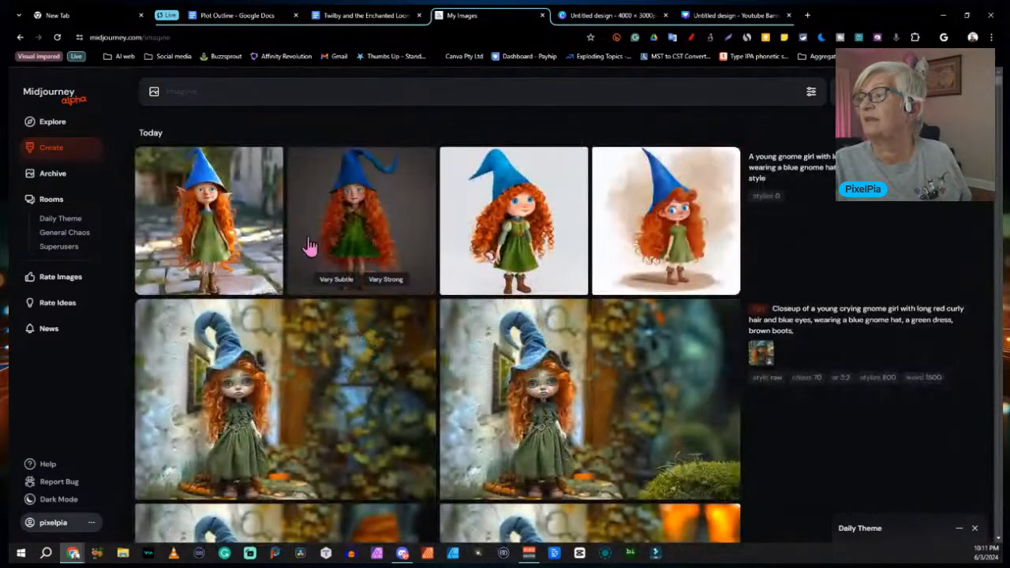
Generate subtle variations of the second gnome girl image, and look up what Upscale and Remix do
click(345, 229)
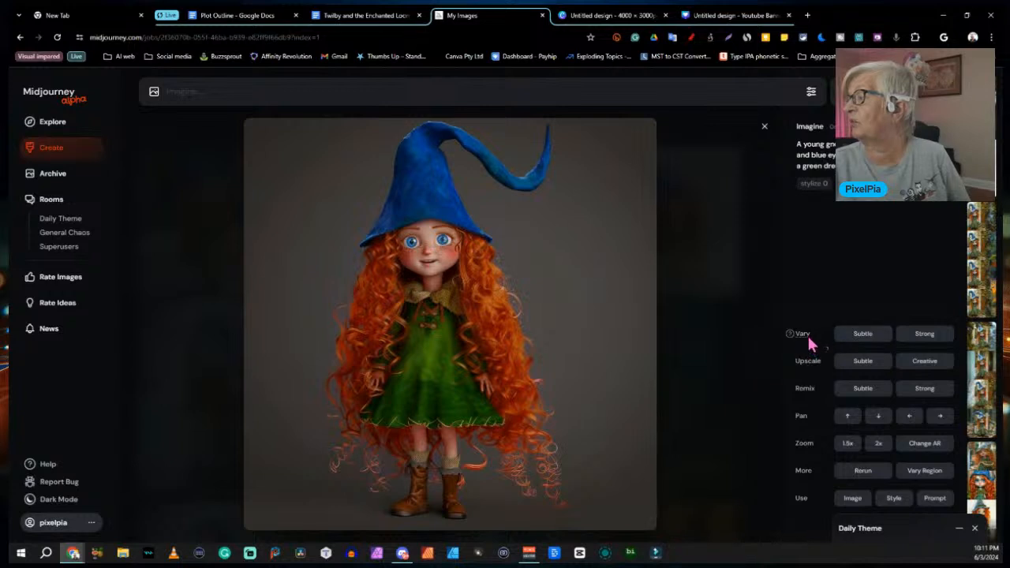
mouse_move(803, 339)
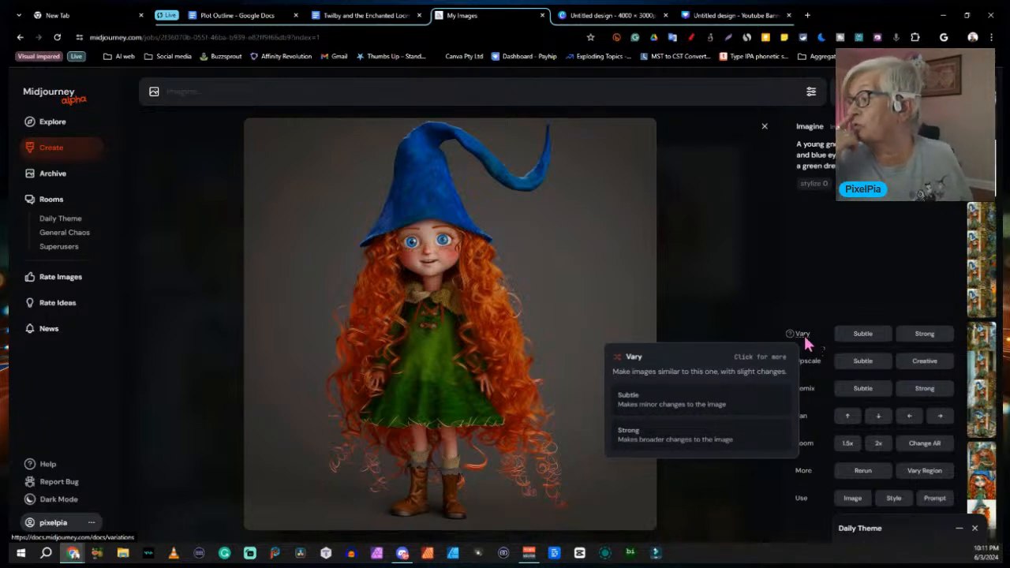
click(864, 337)
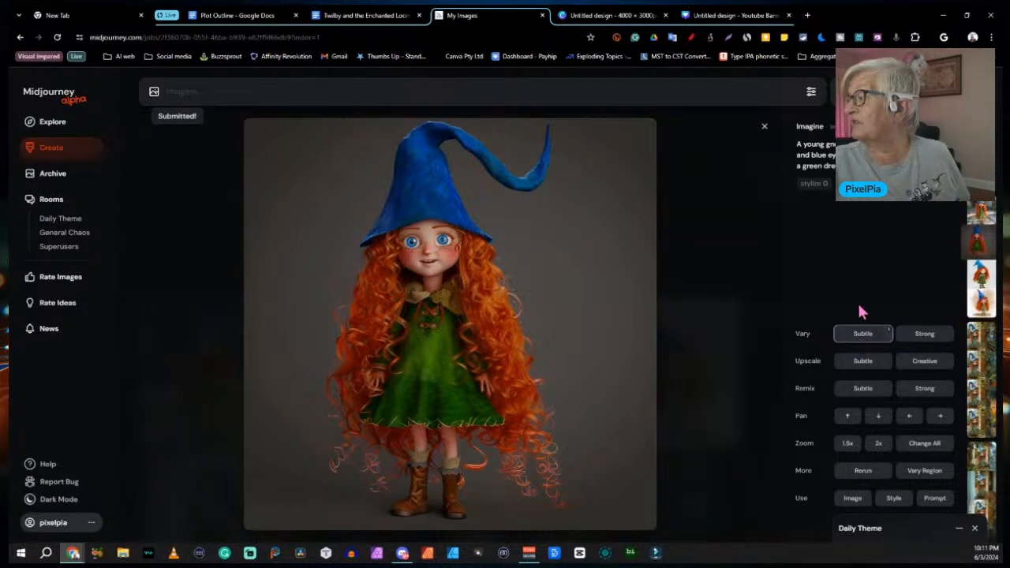
mouse_move(805, 367)
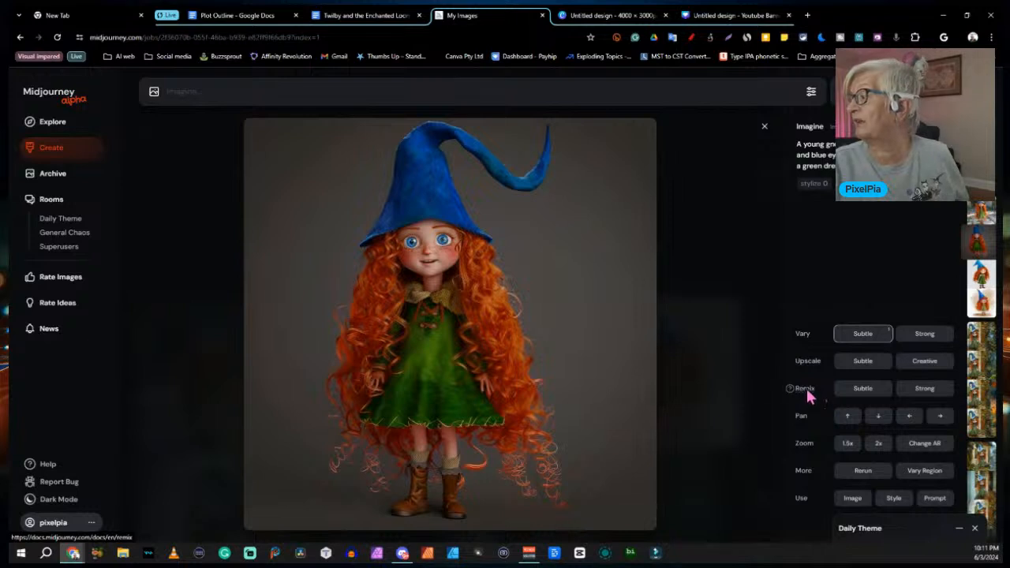
mouse_move(804, 396)
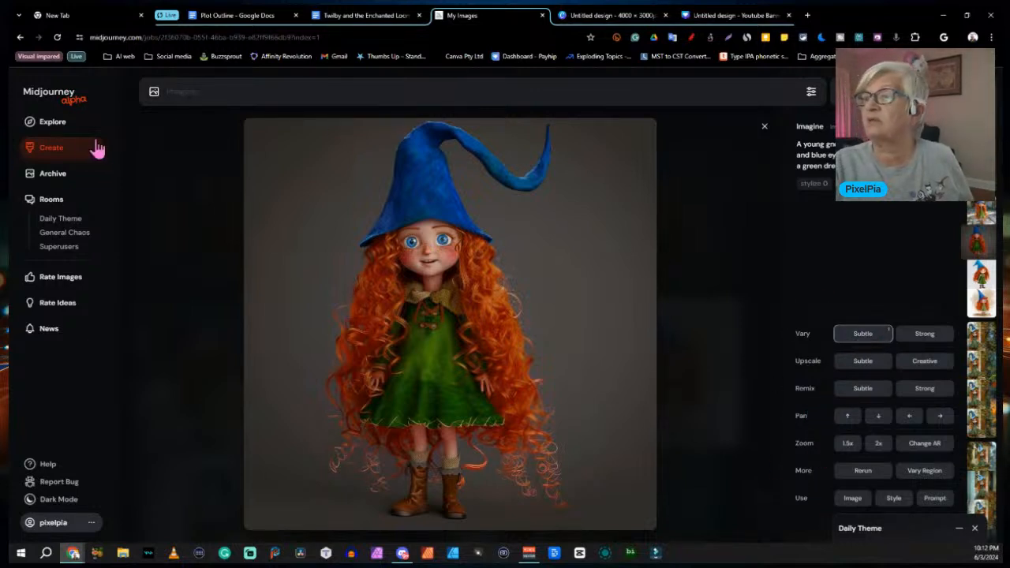
Compare the four new variations on the Create page at full size, enlarging the third one with pointed ears
click(54, 149)
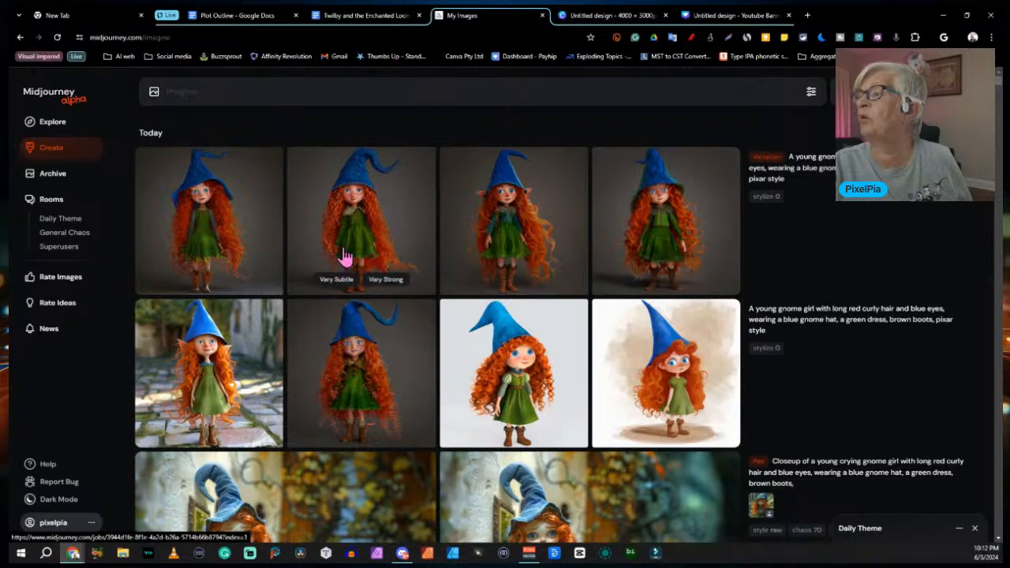
click(225, 228)
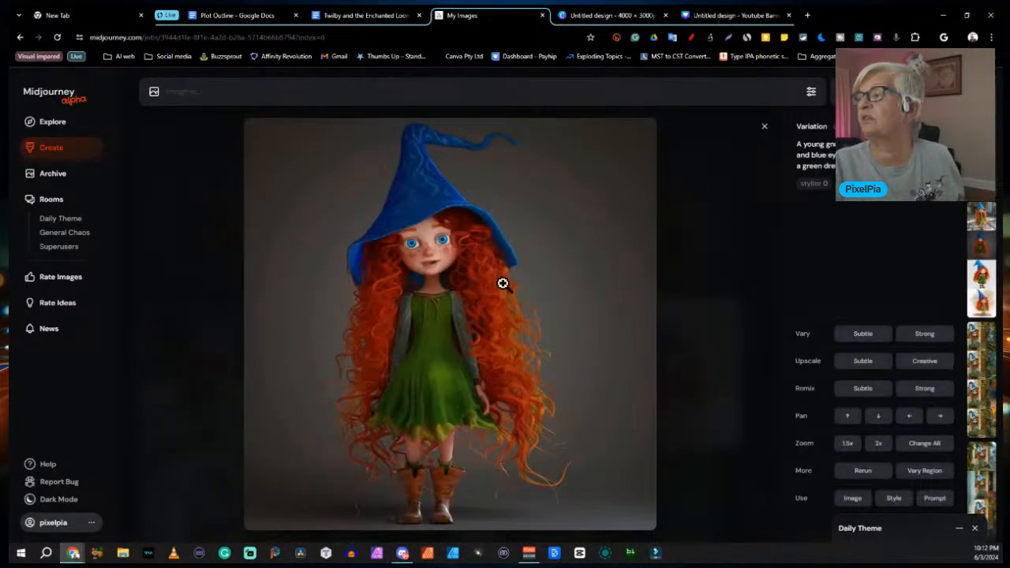
key(Right)
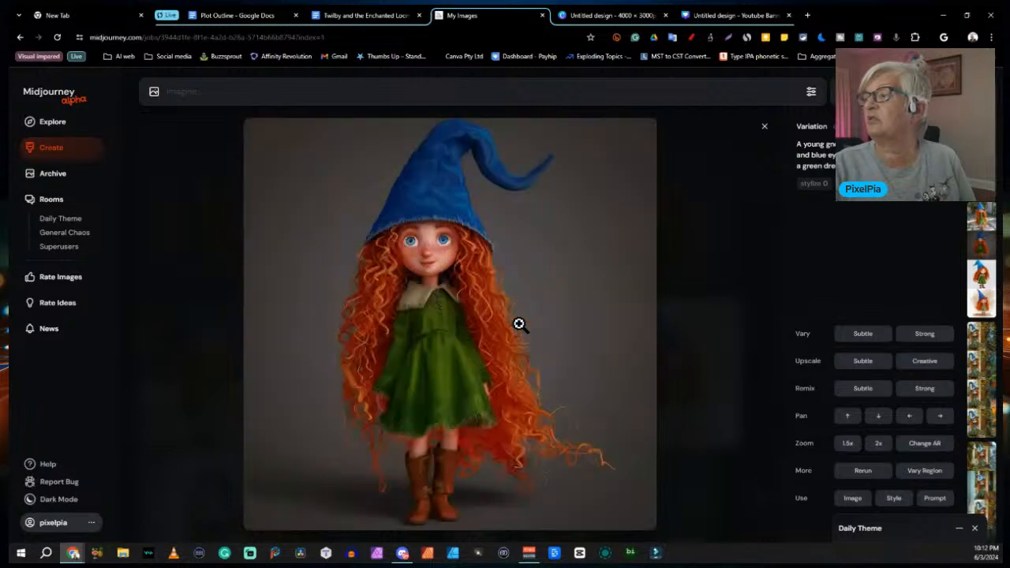
key(Left)
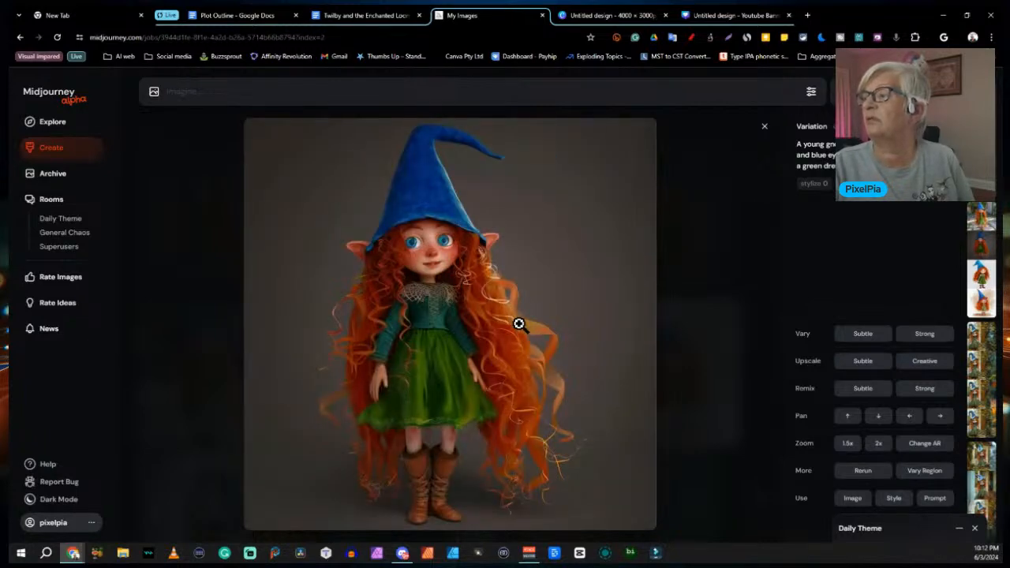
key(Right)
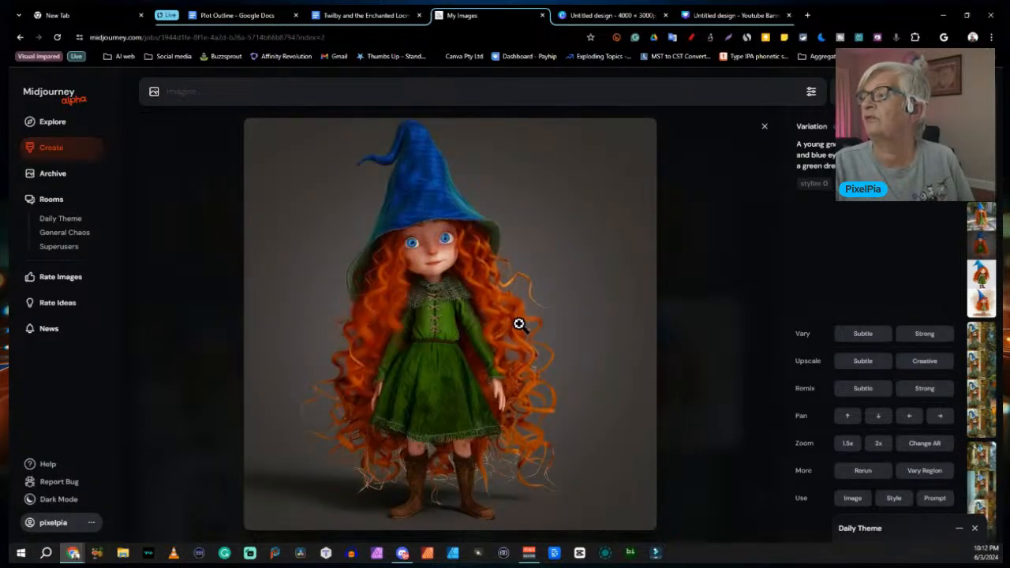
key(Left)
key(Left)
key(Left)
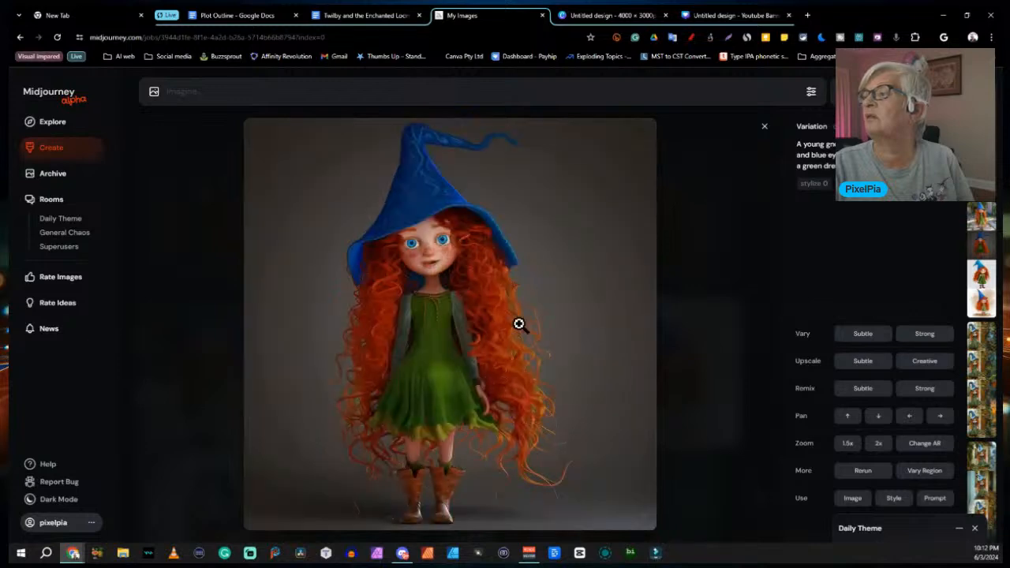
key(Right)
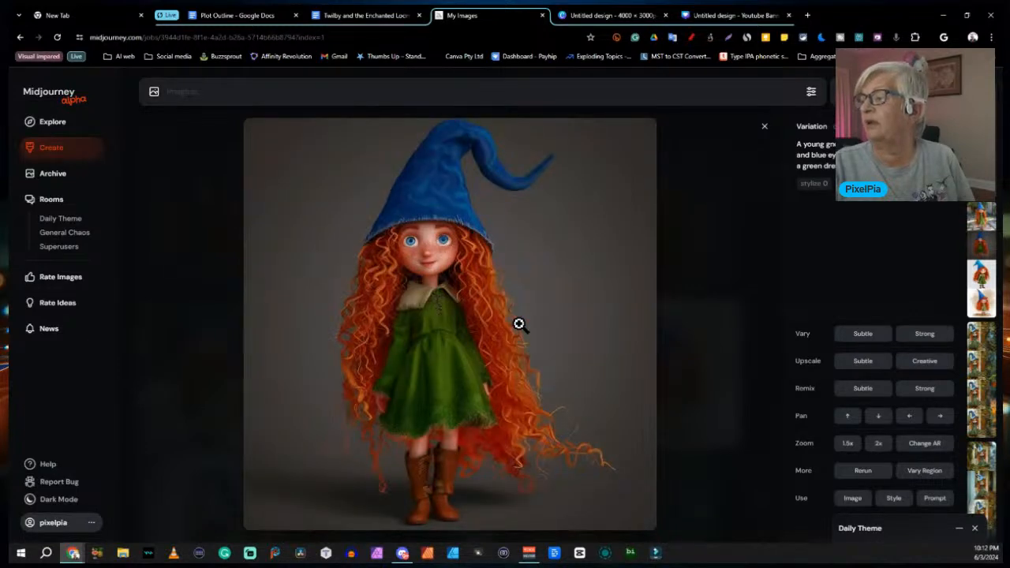
key(Right)
key(Right)
key(Right)
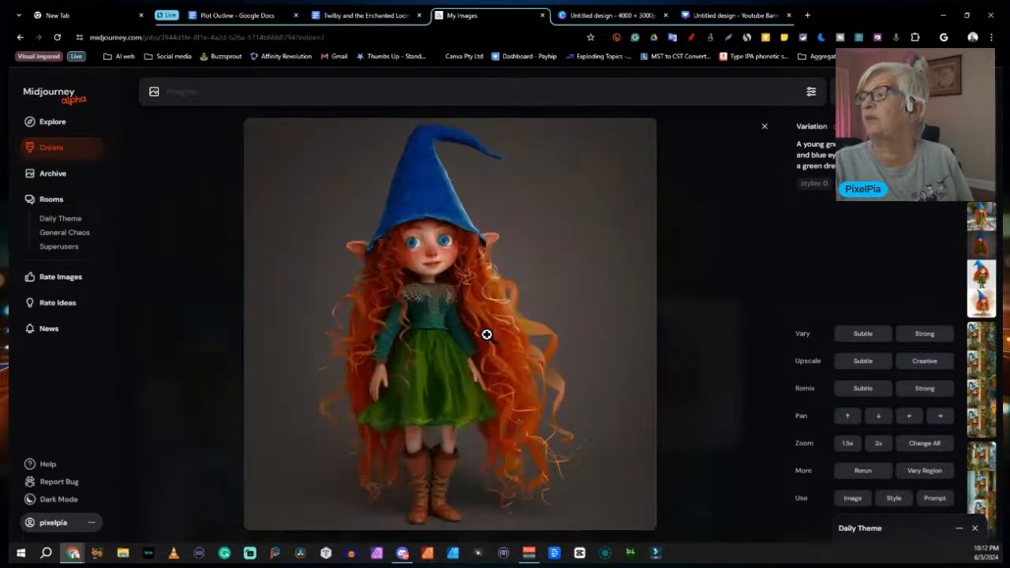
click(433, 318)
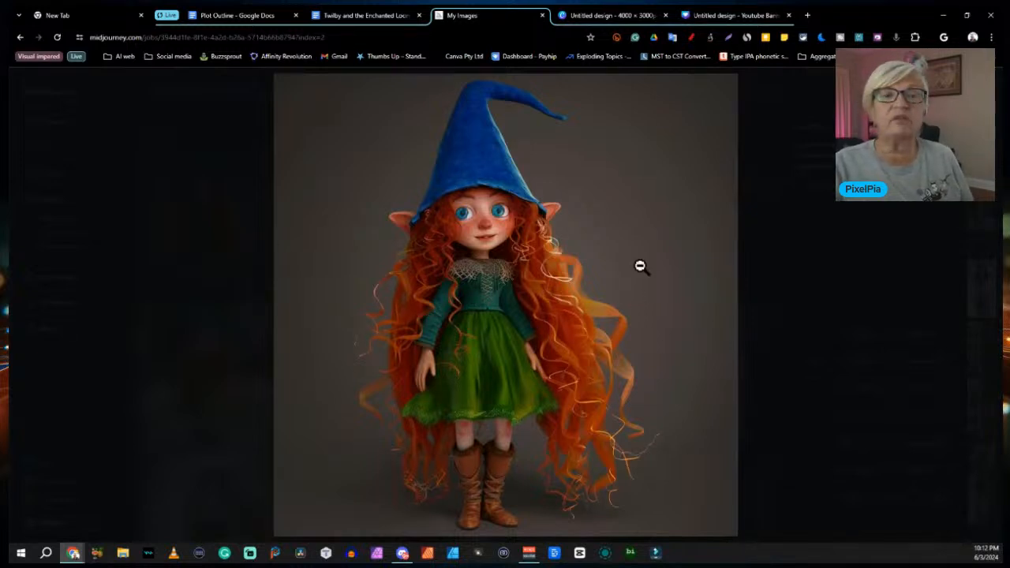
click(466, 330)
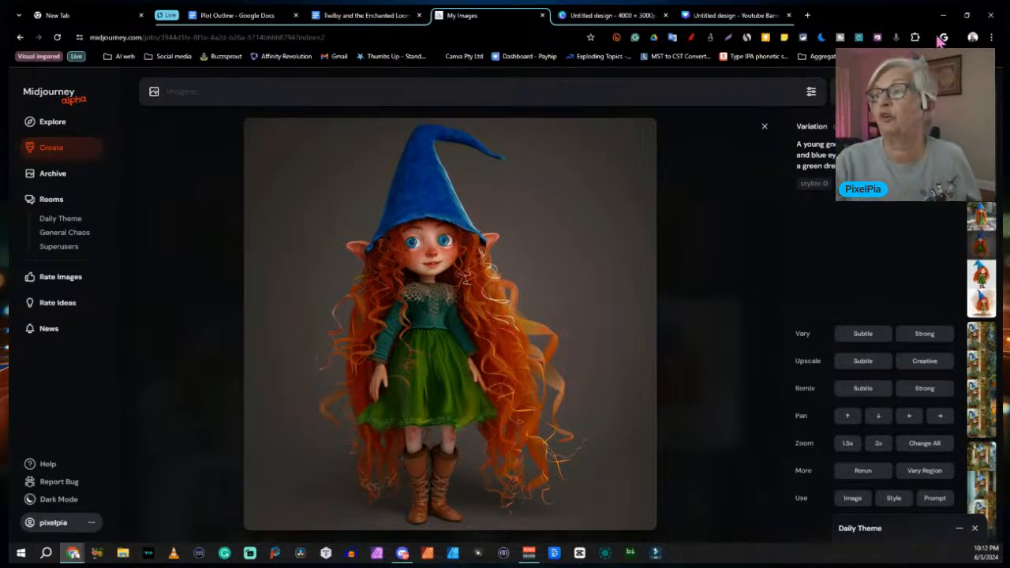
In the Twilby and the Enchanted Loom document, select the text from "Twilby, with her wild red hair" to "grand oak"
click(339, 19)
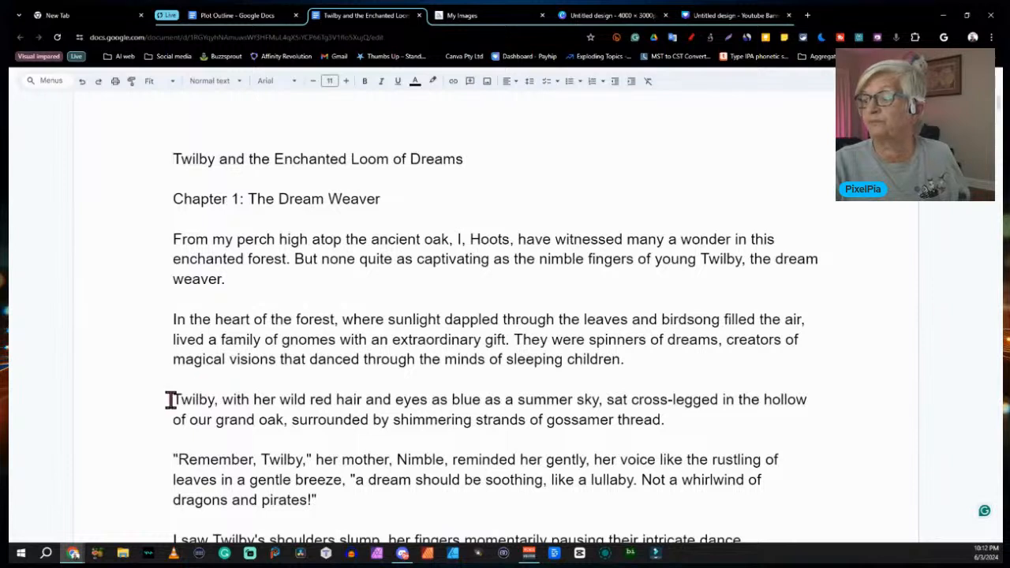
drag(169, 399, 283, 419)
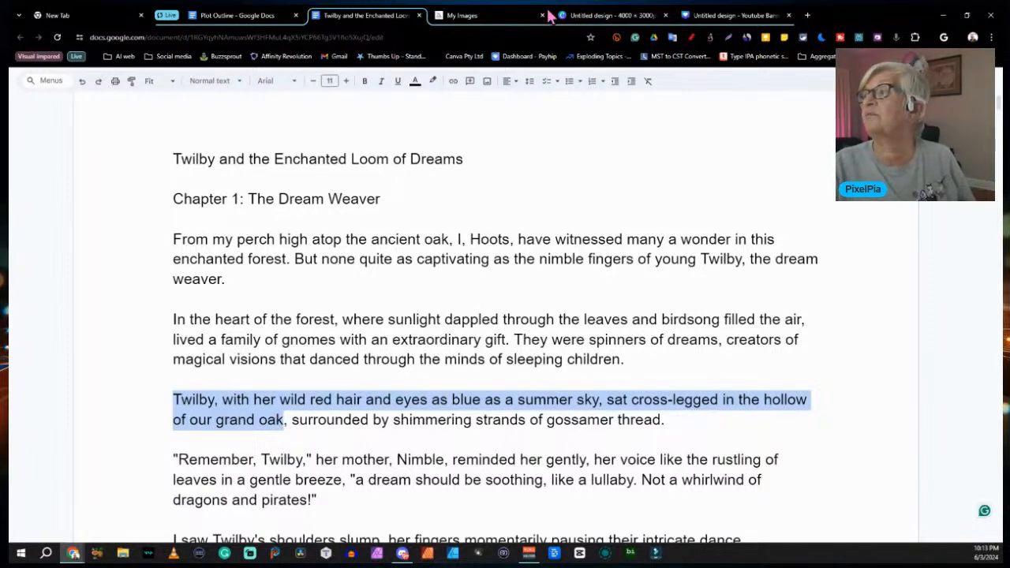
In Midjourney, copy the first gnome girl variation's prompt text through "brown boots" into the prompt box, leaving out the Pixar style
click(486, 16)
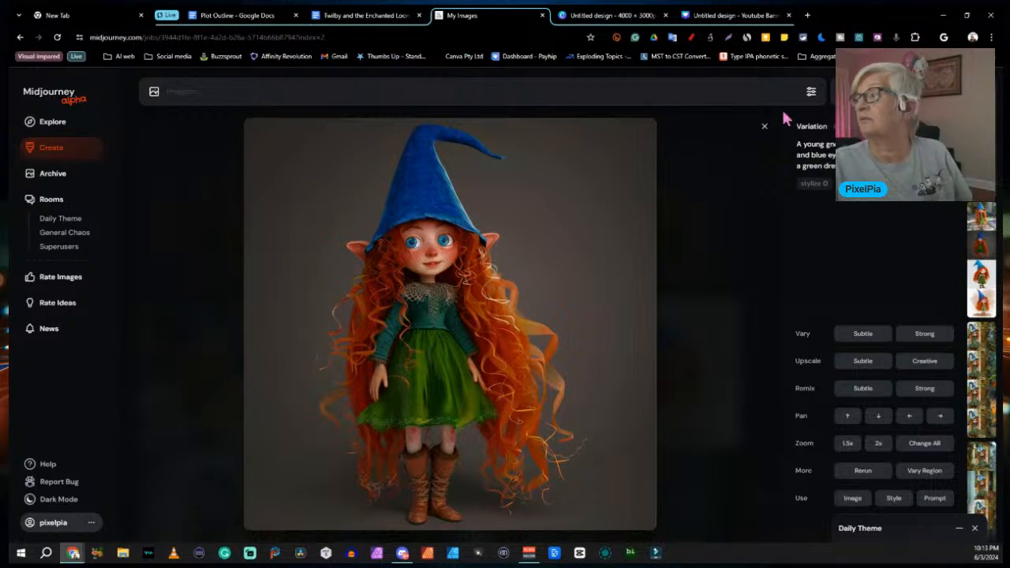
scroll(505, 189, up, 2)
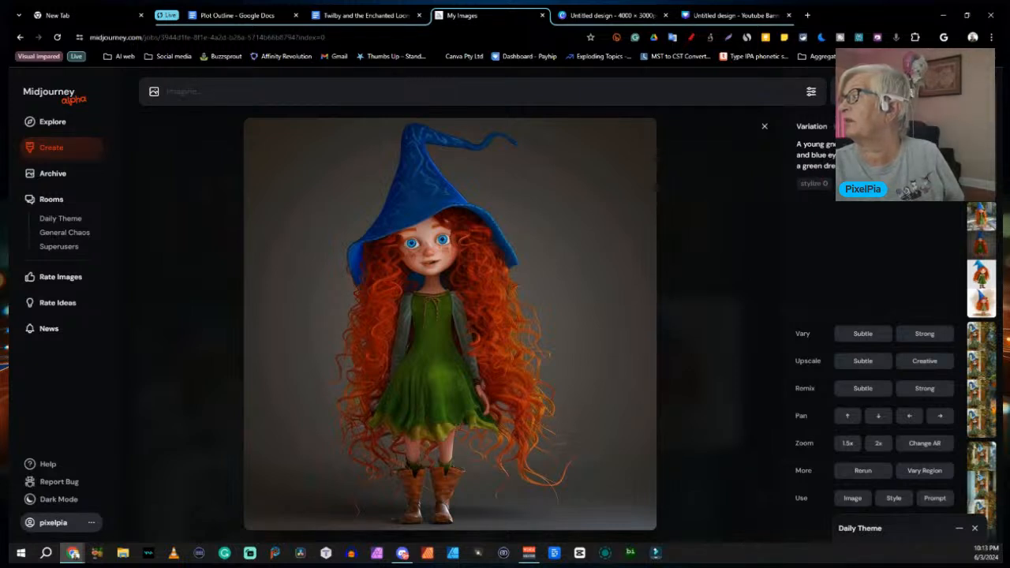
drag(800, 169, 798, 155)
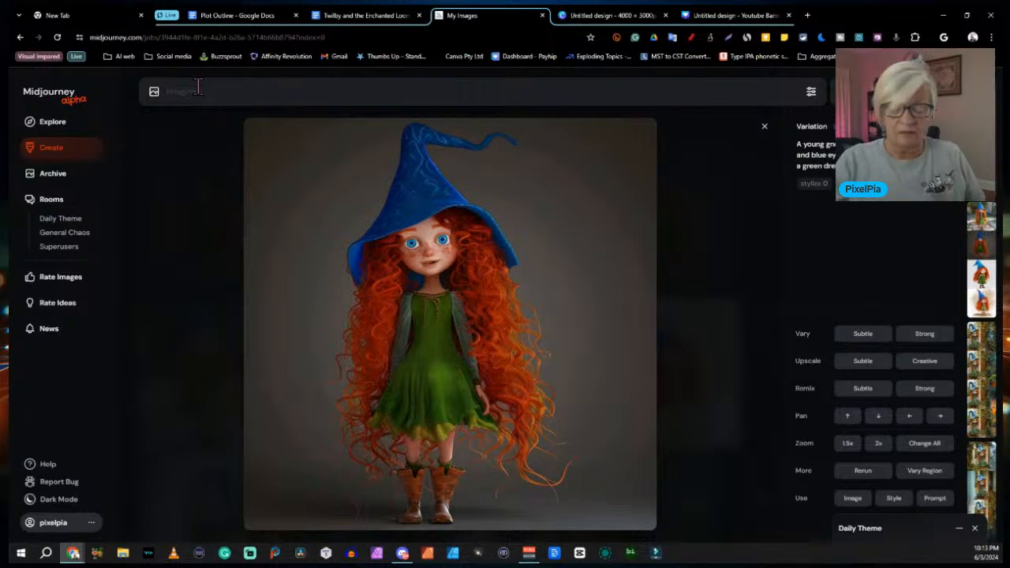
text(A young gnome girl with long red curly hair and blue eyes, wearing a blue gnome hat, a green dress, brown boots)
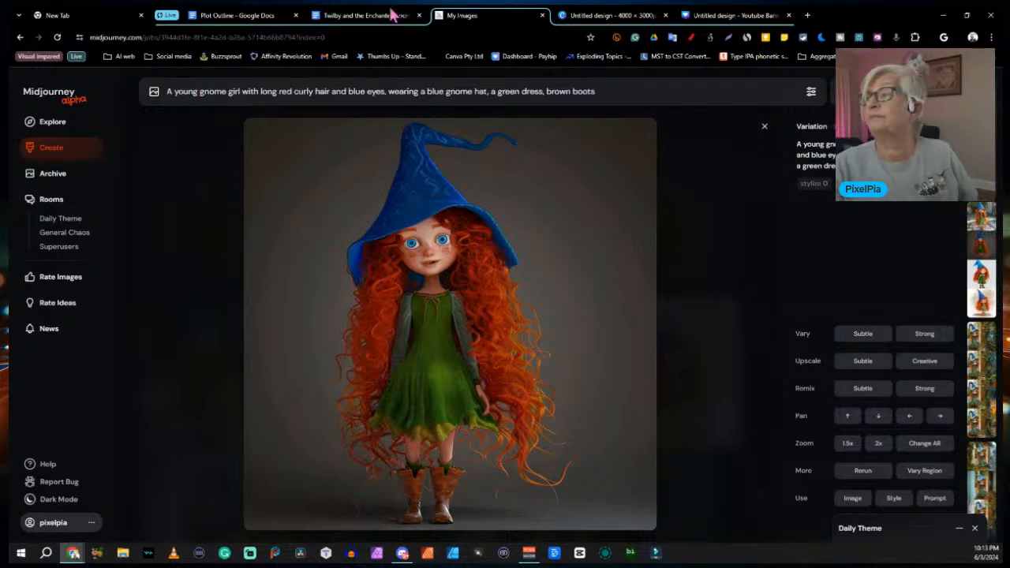
In the Twilby and the Enchanted Loom document, copy the text "cross-legged in the hollow of our grand oak"
click(366, 16)
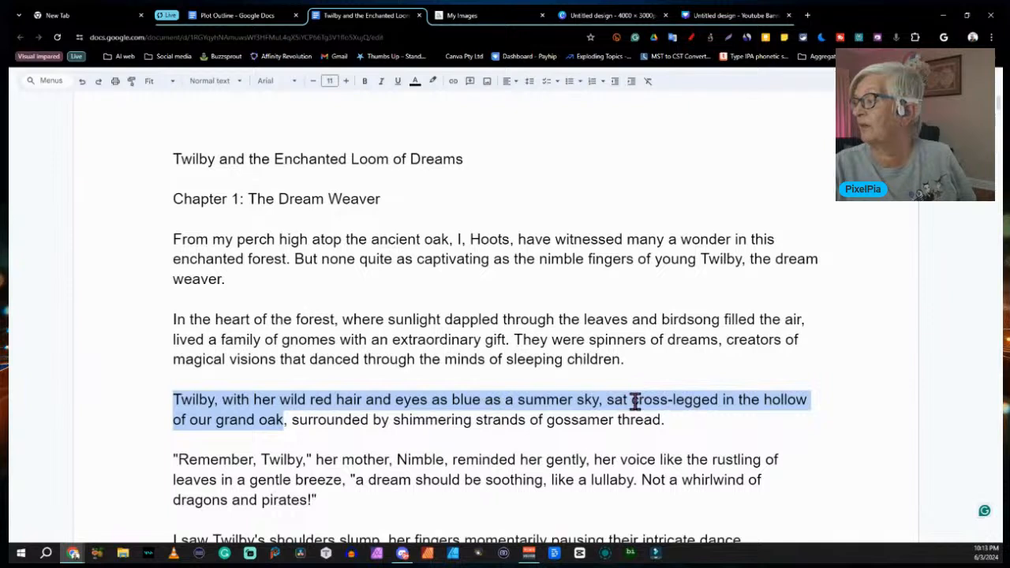
drag(709, 397, 797, 414)
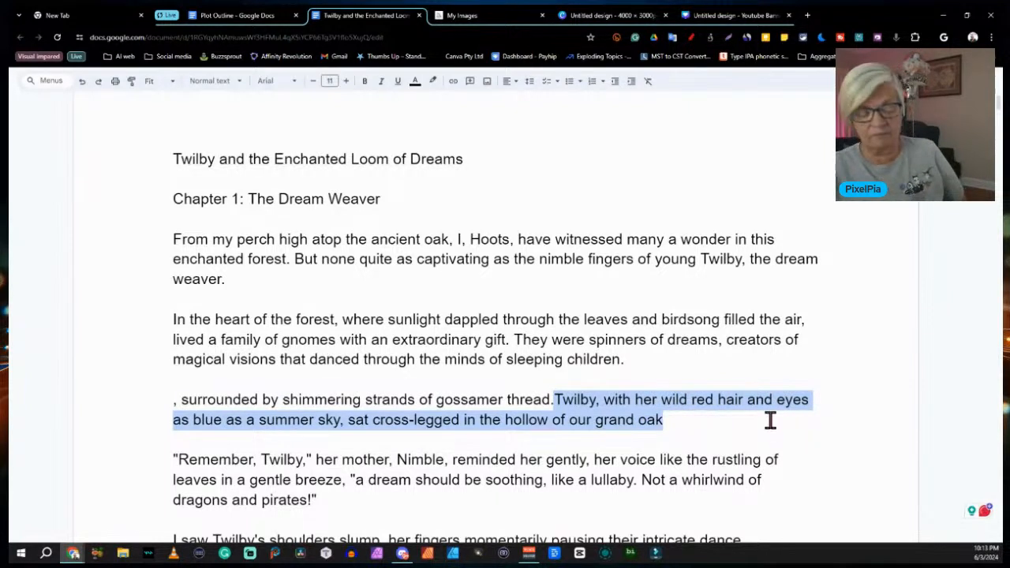
key(ctrl+z)
click(849, 414)
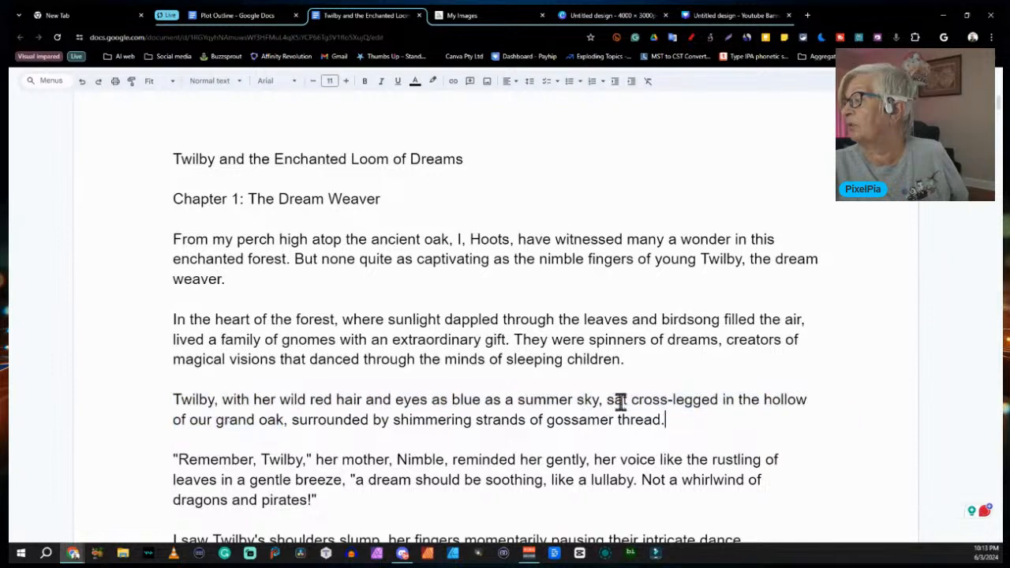
drag(631, 400, 284, 423)
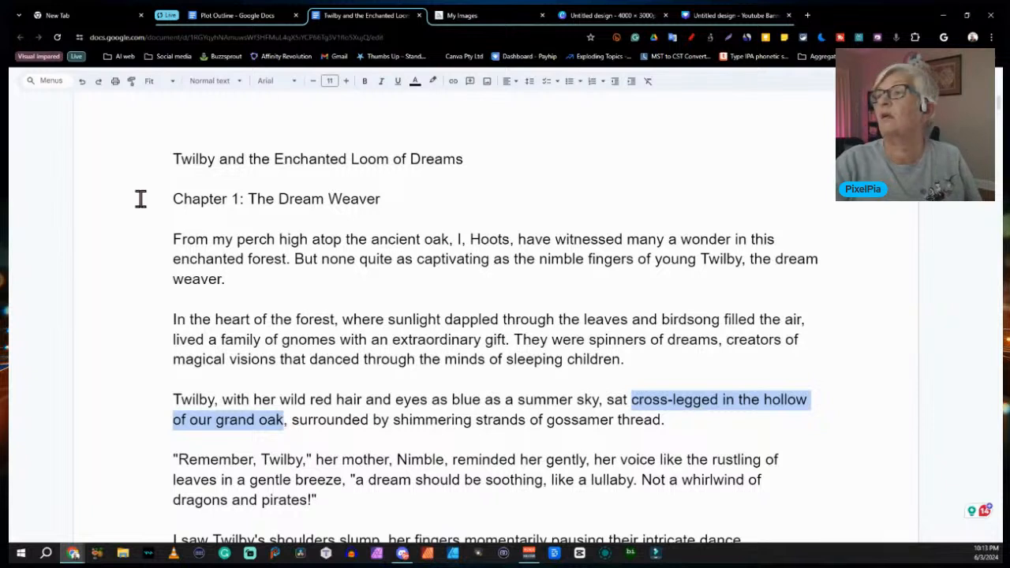
Extend the Midjourney prompt with ", sitting cross-legged in the hollow of our grand oak" and replace "our" with "a"
click(469, 15)
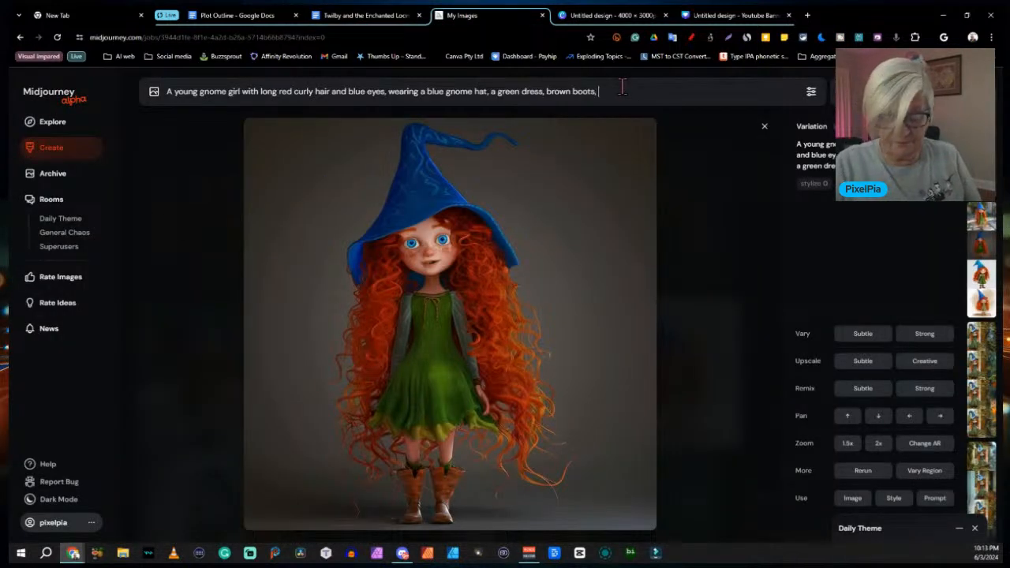
text(itti)
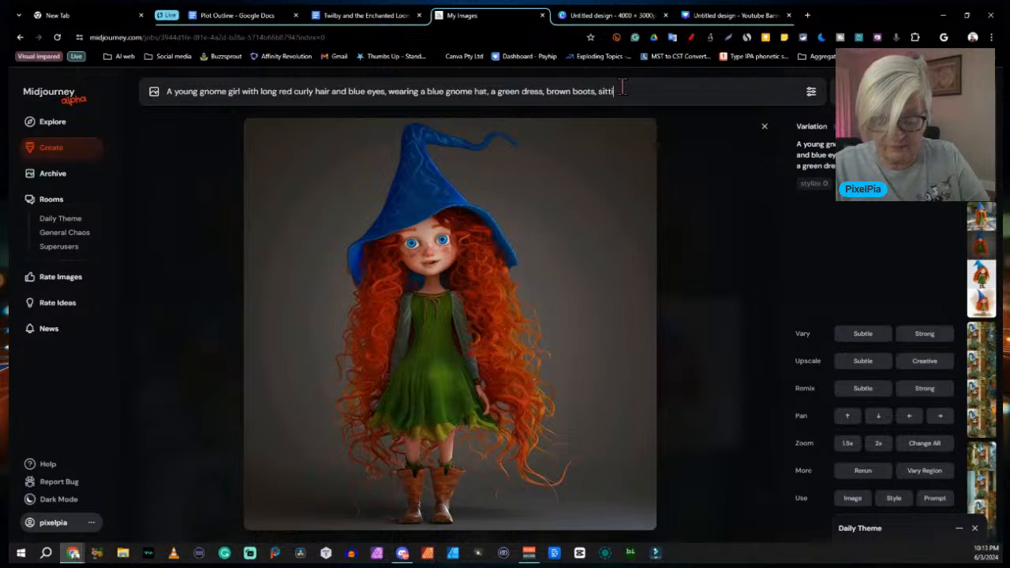
text(ng cross-legged in the hollow of our grand oak)
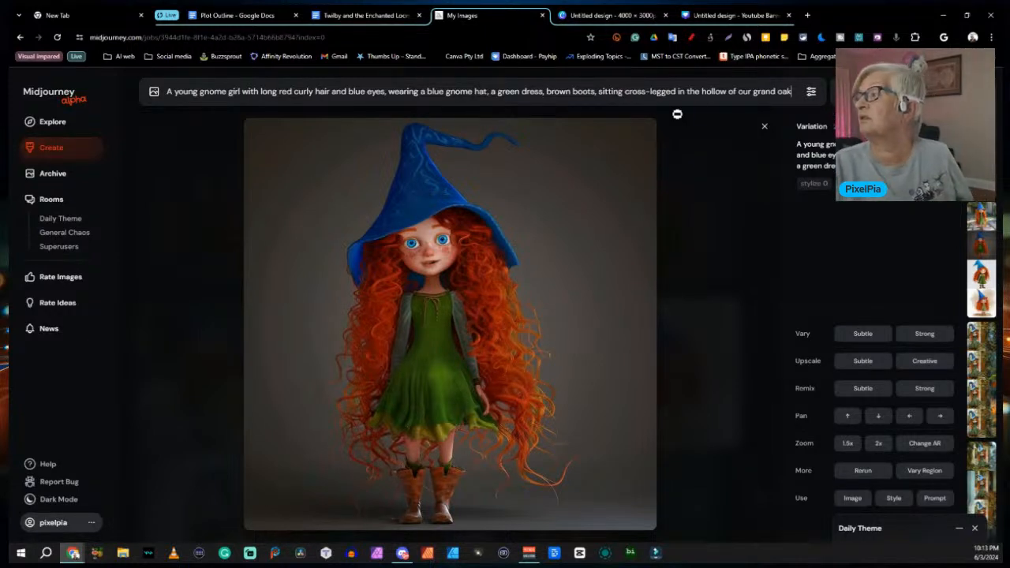
double_click(743, 91)
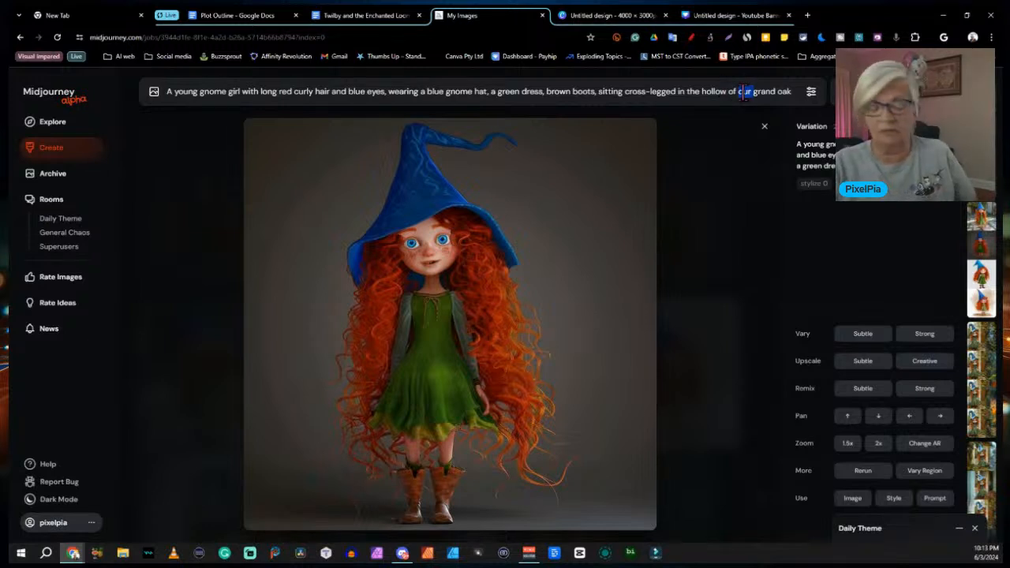
text(a)
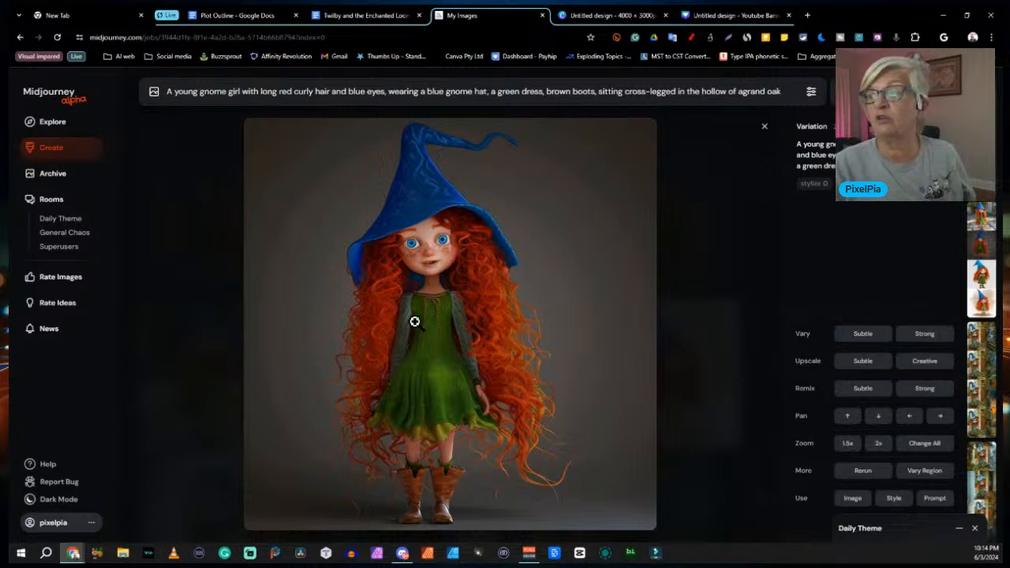
Copy the open gnome girl image's URL and add it to the prompt as a character reference with --cref
right_click(527, 330)
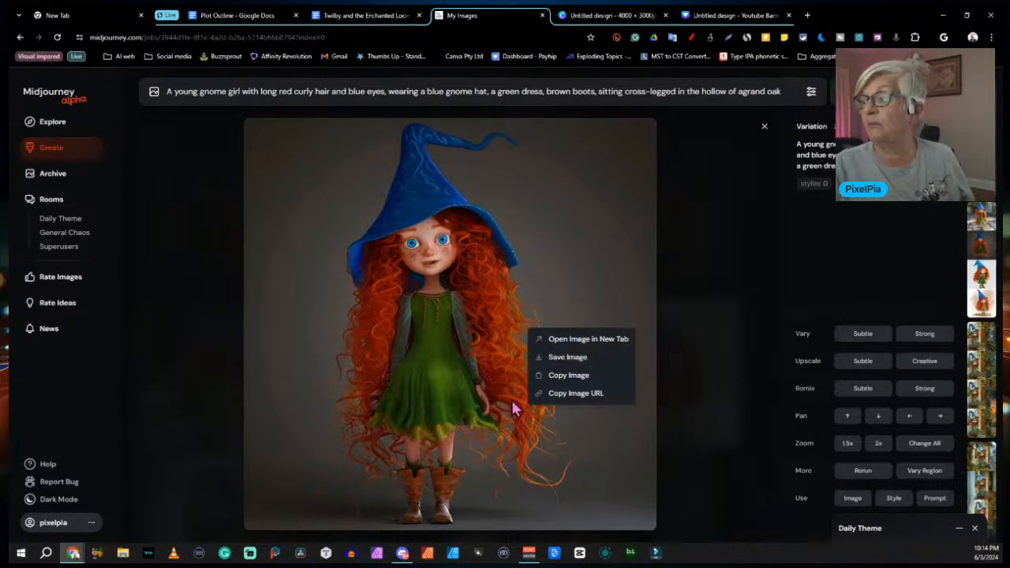
click(581, 398)
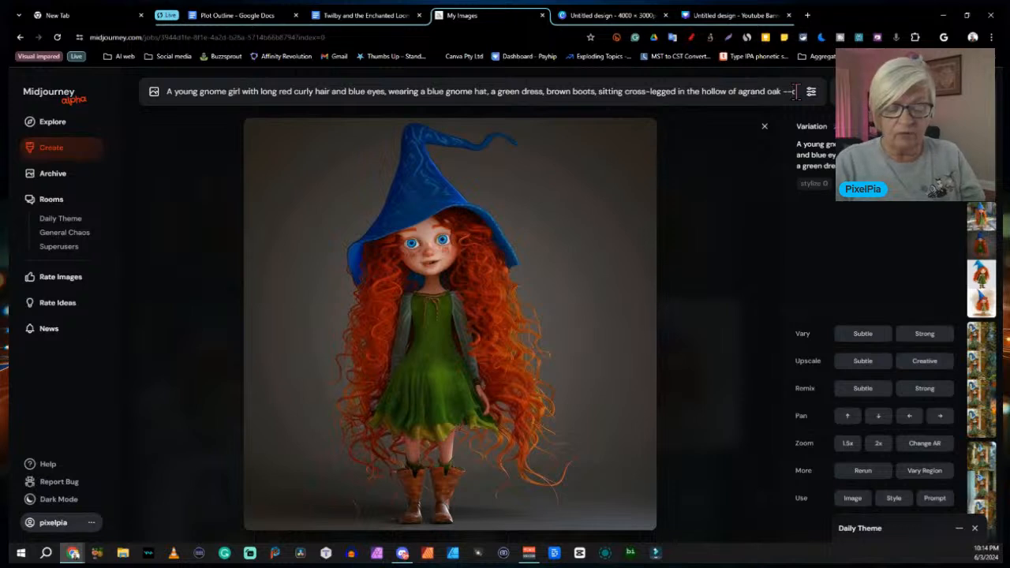
text(cr)
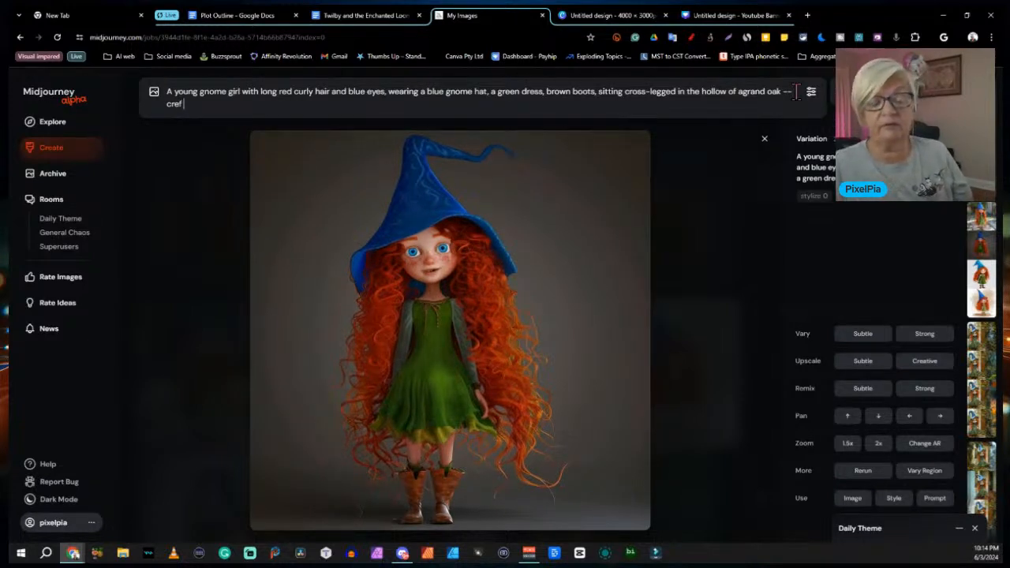
text(ef)
key(ctrl+v)
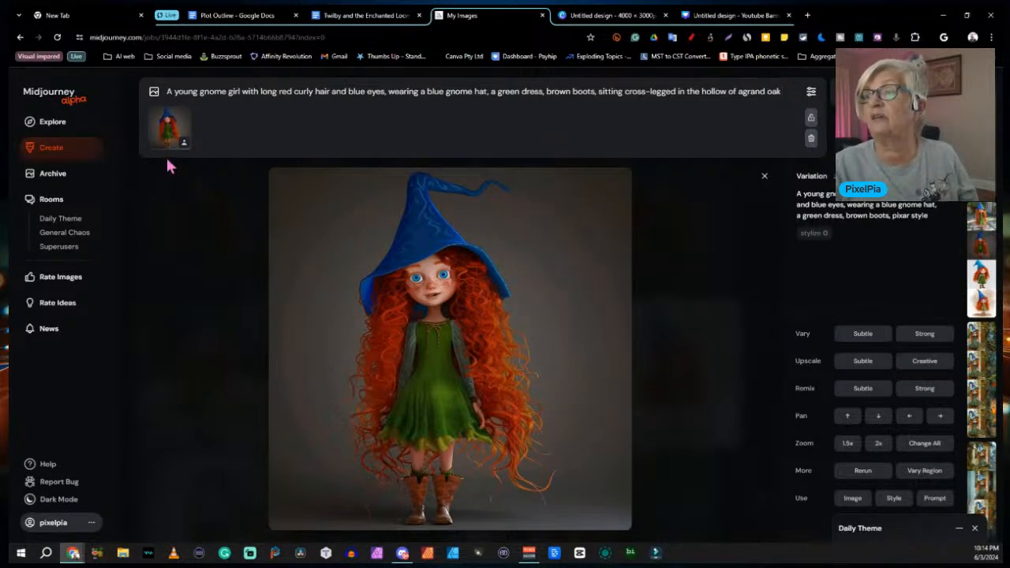
mouse_move(160, 115)
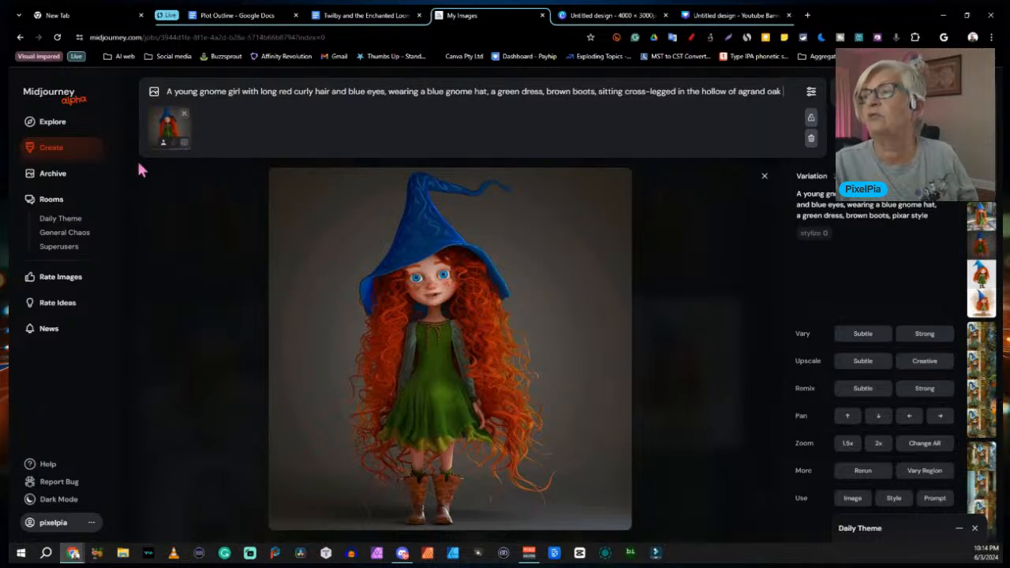
mouse_move(163, 154)
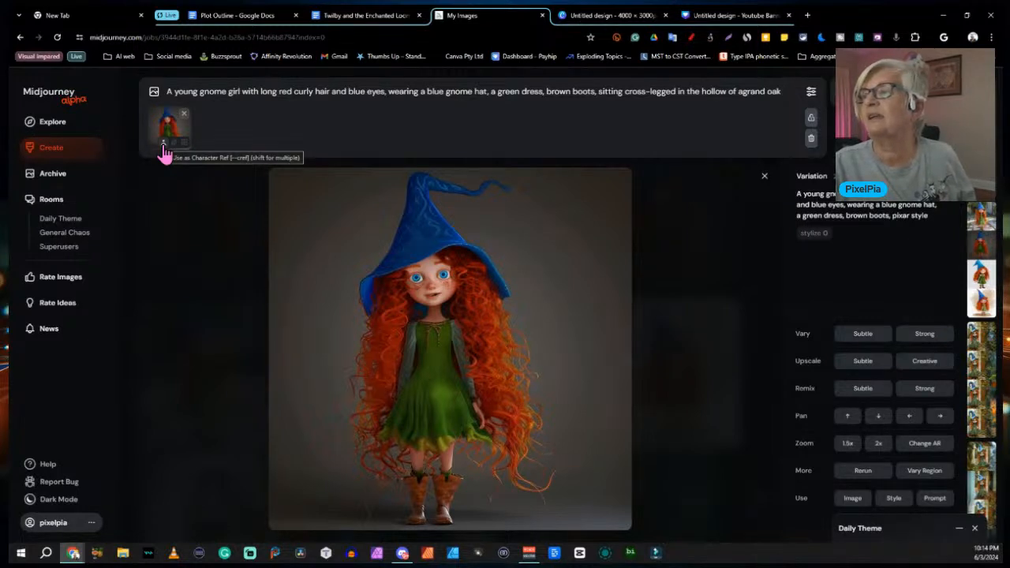
click(163, 145)
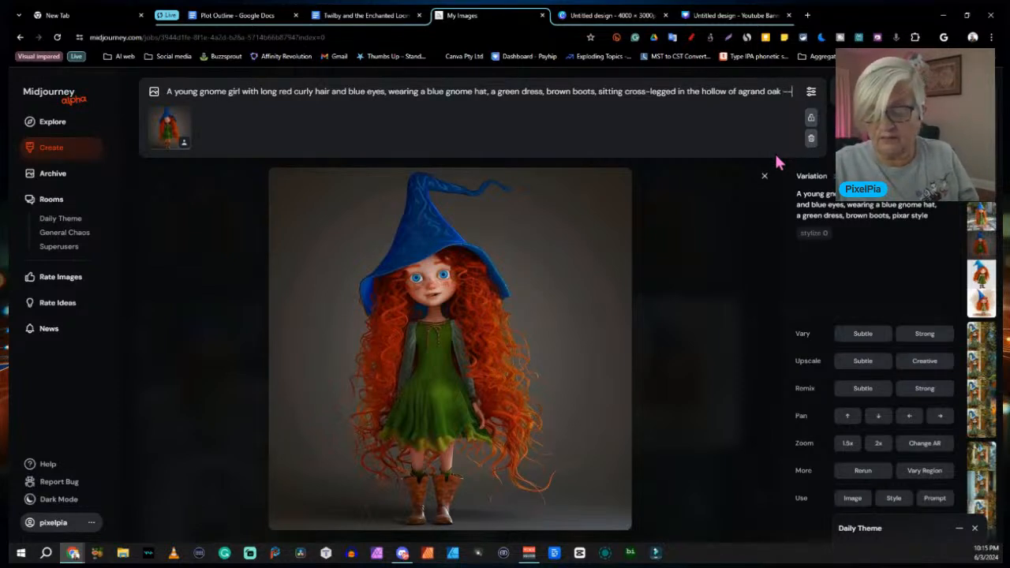
Add a character weight of --cw 100 to the prompt and submit it for generation
text(cw)
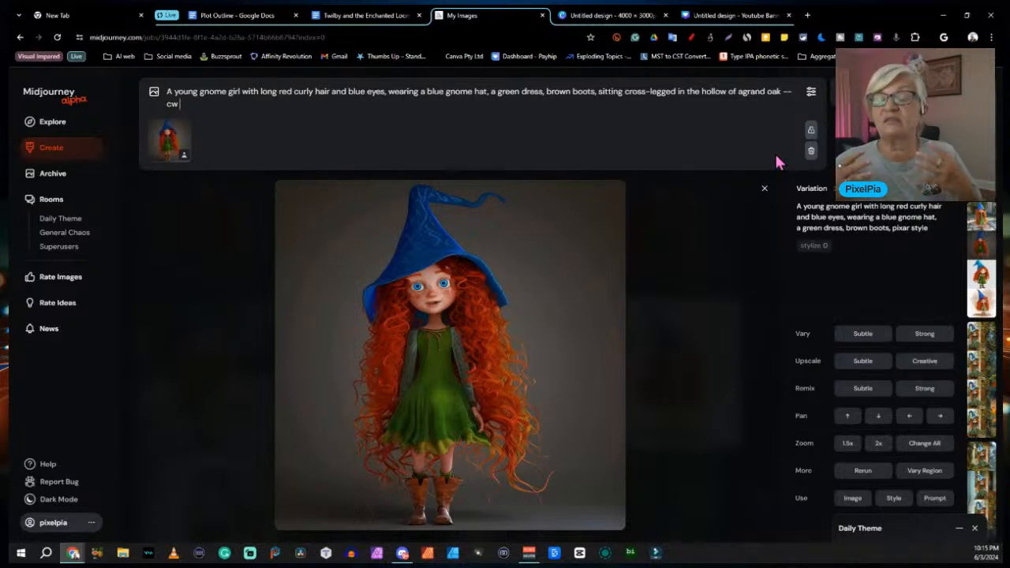
text(100)
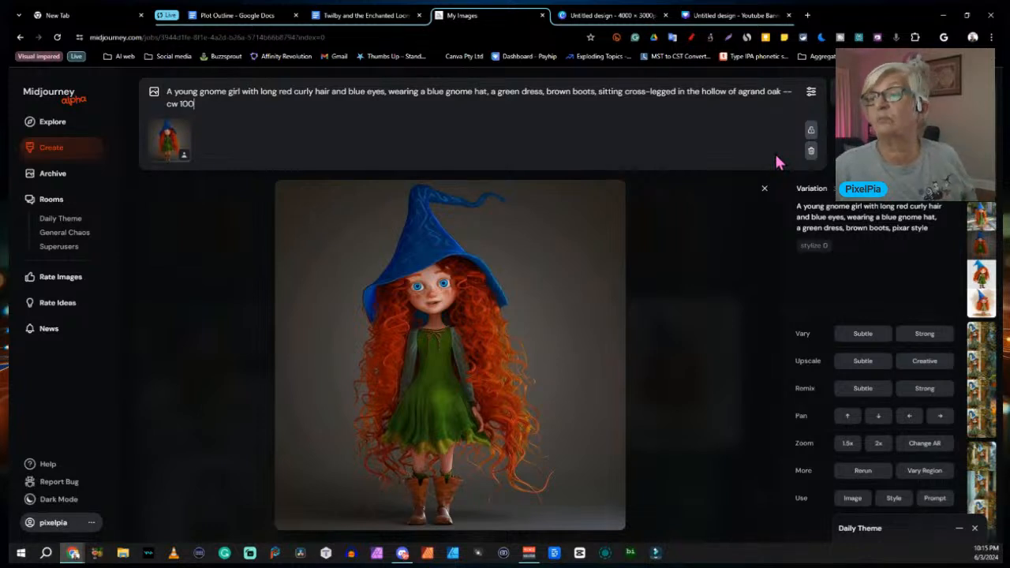
key(Return)
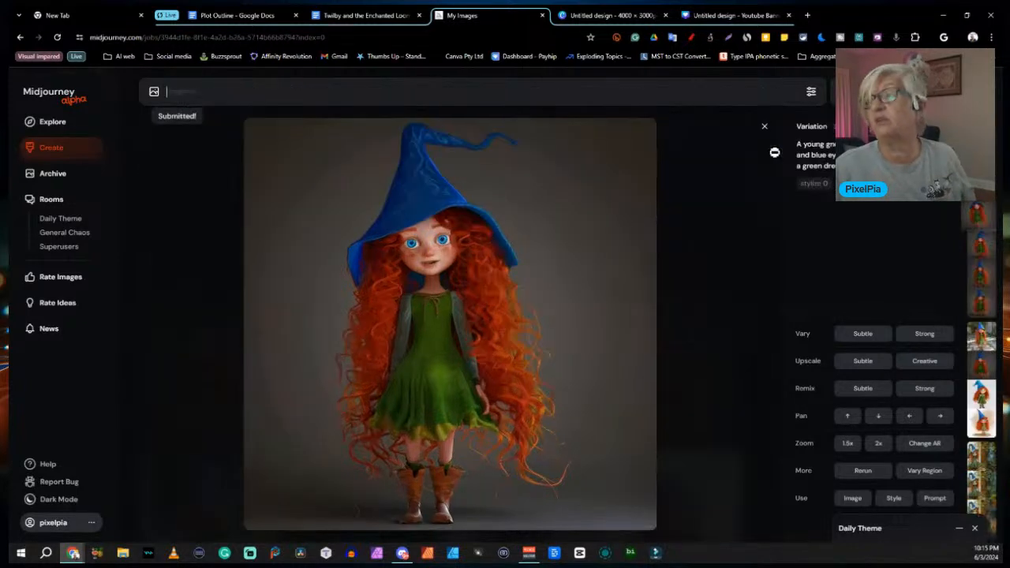
Compare the newly generated images of the gnome girl sitting by the oak at full size on the Create page
click(49, 150)
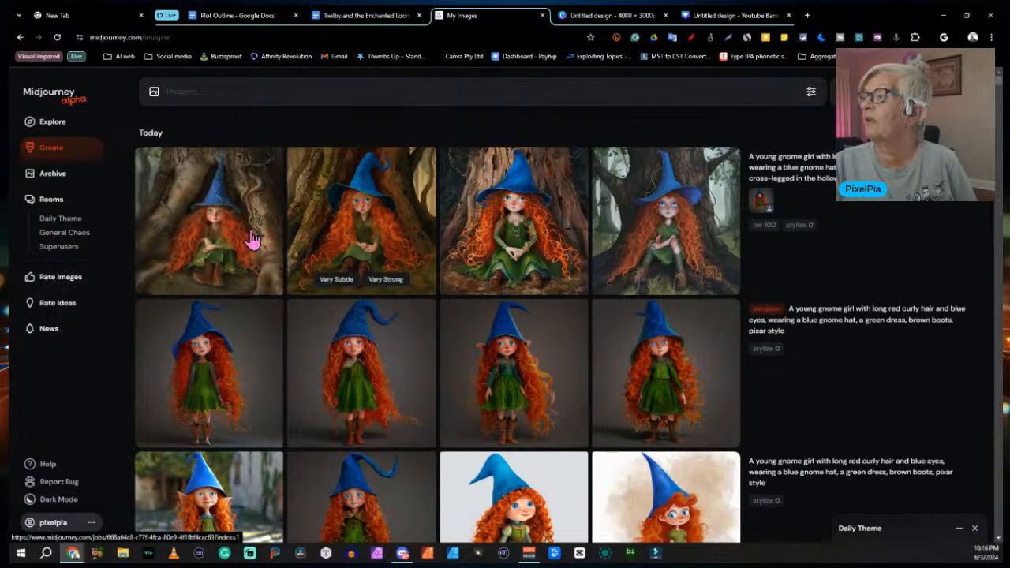
click(207, 237)
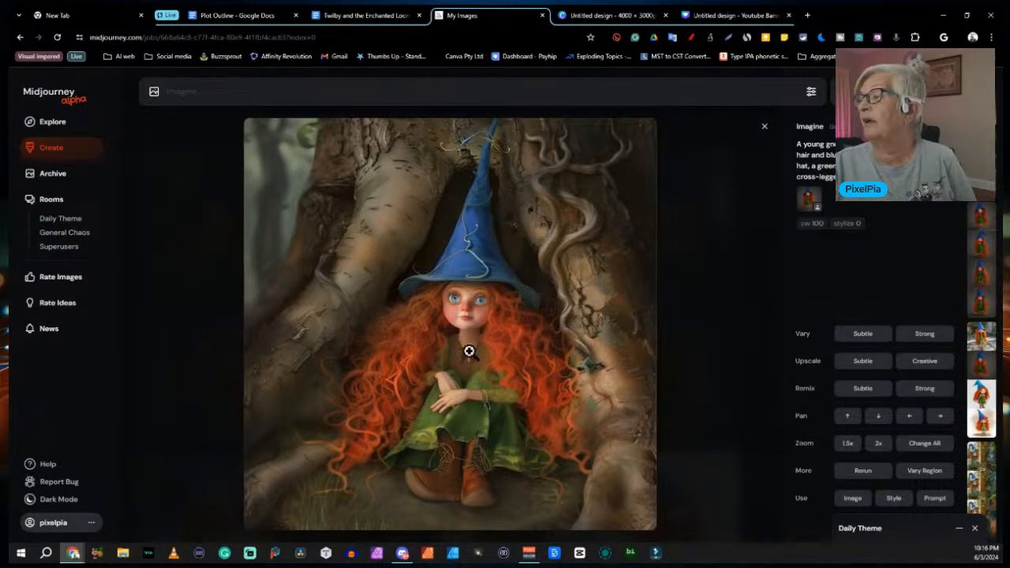
key(Right)
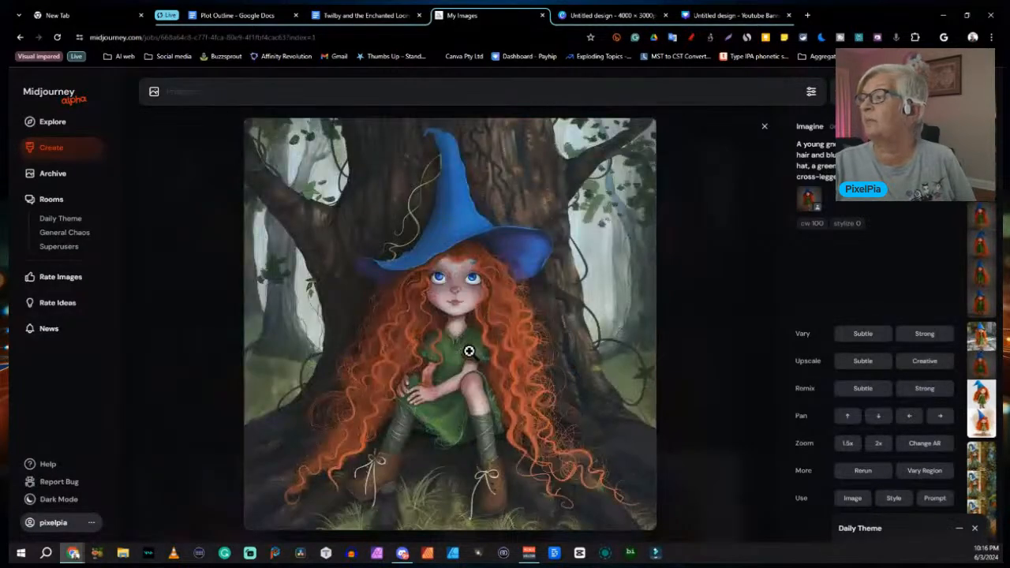
key(Left)
key(Right)
key(Right)
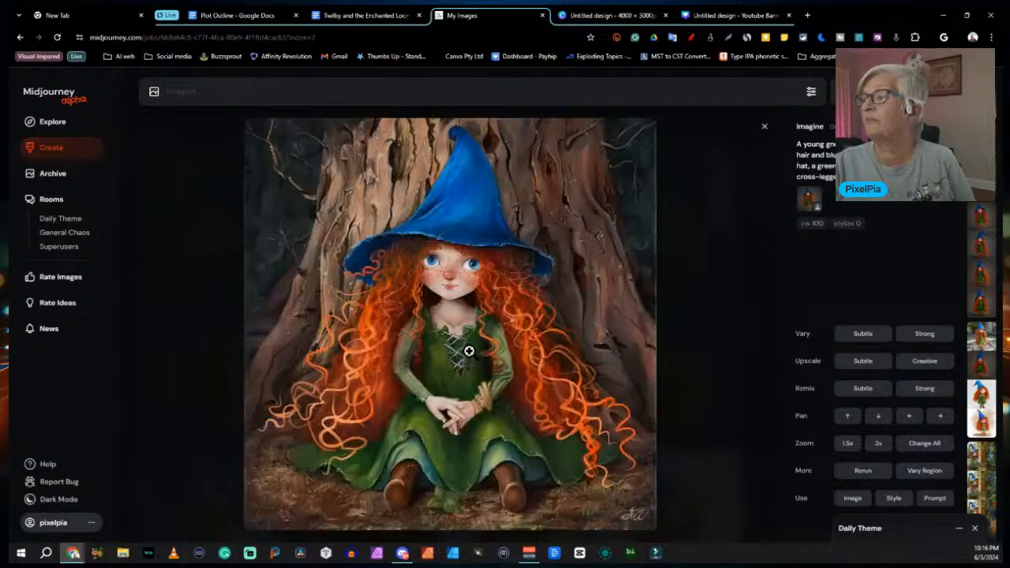
key(Right)
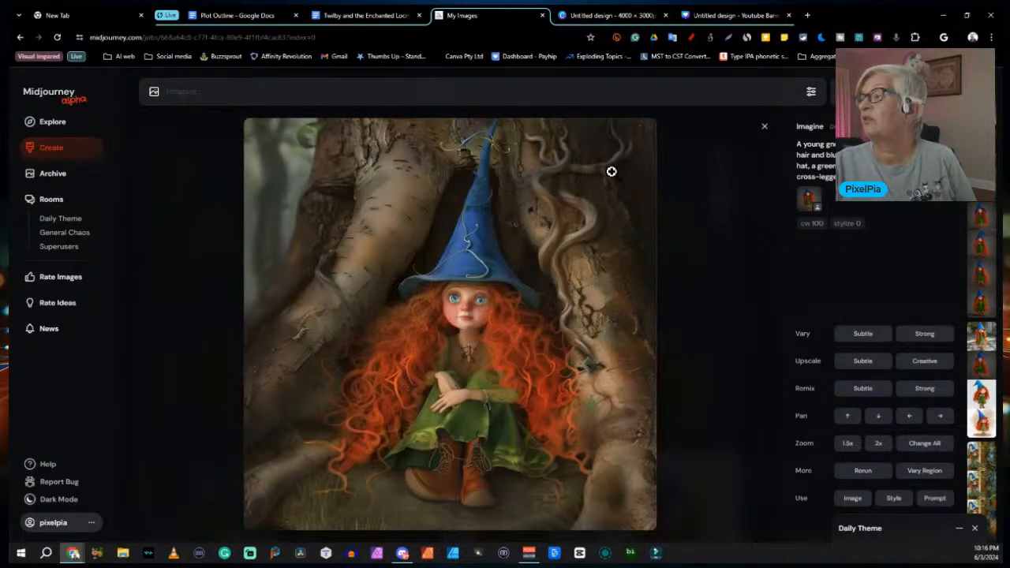
click(764, 127)
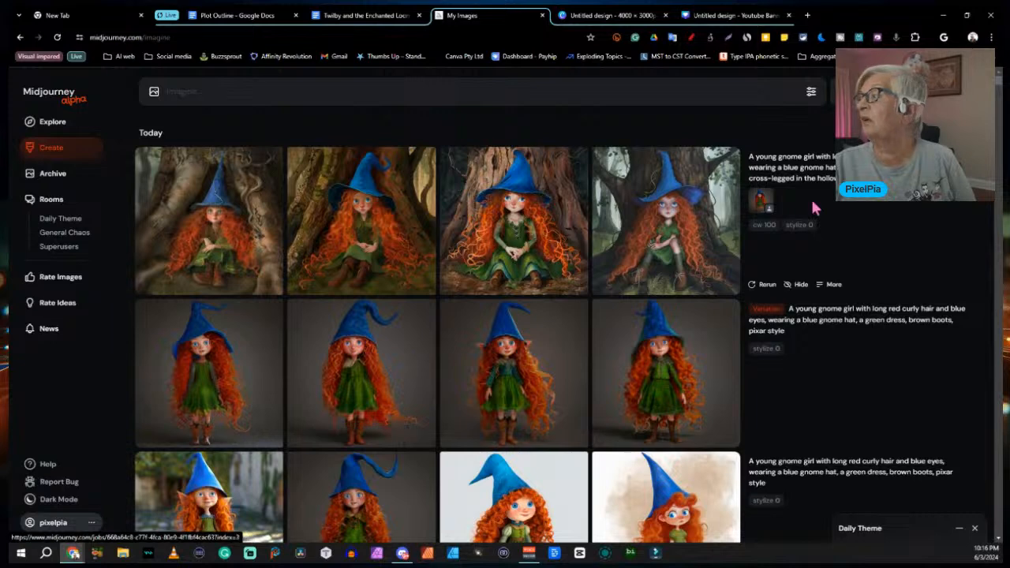
Reuse the first oak tree image's prompt in the prompt box and return to the Create page
click(232, 211)
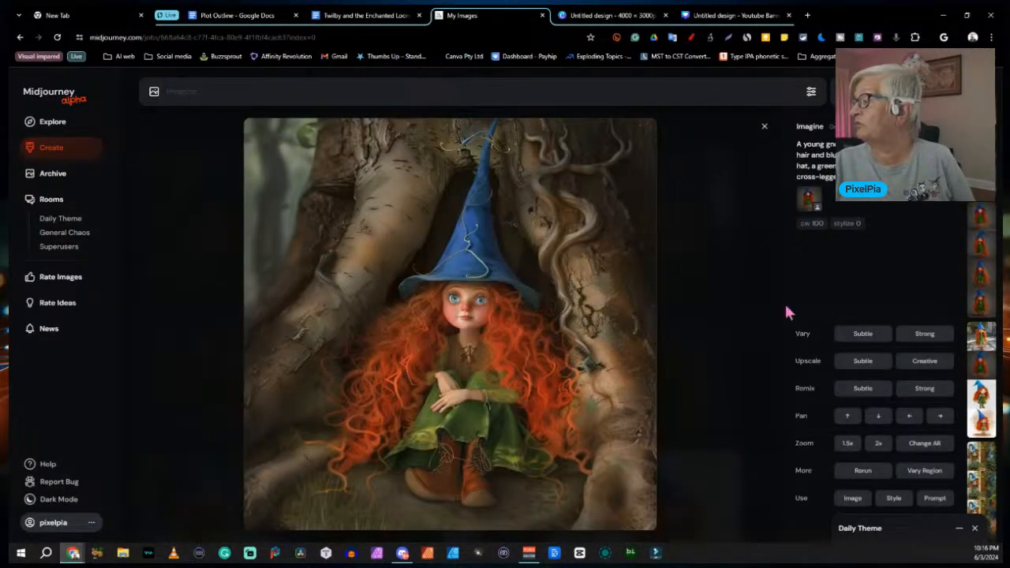
scroll(866, 483, down, 3)
scroll(848, 441, up, 3)
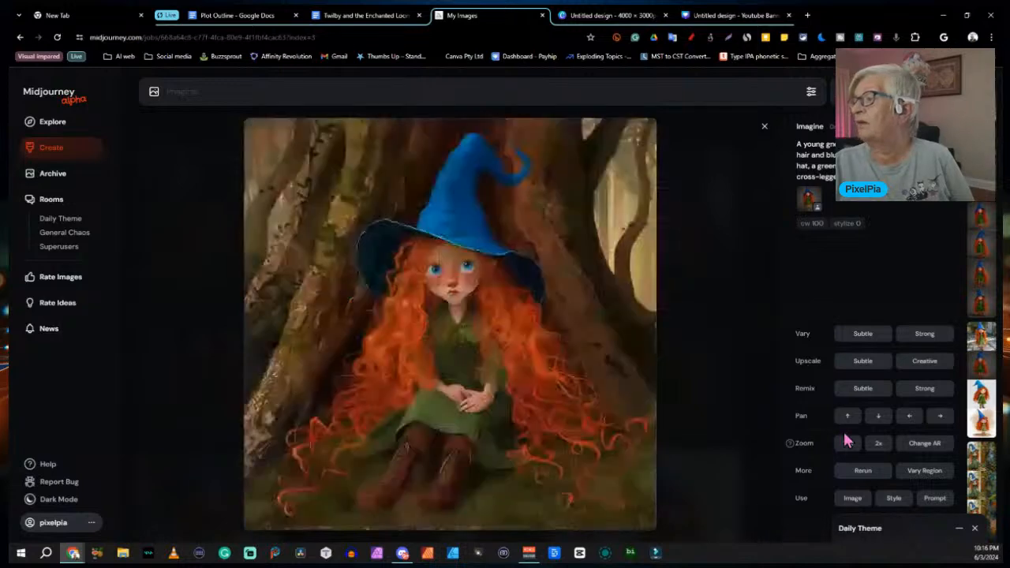
click(936, 499)
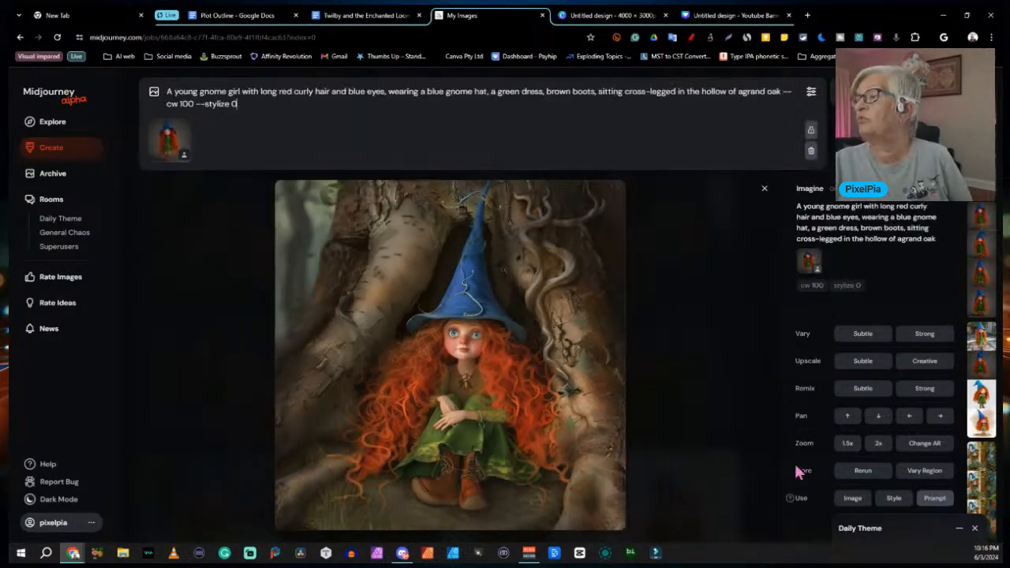
click(763, 188)
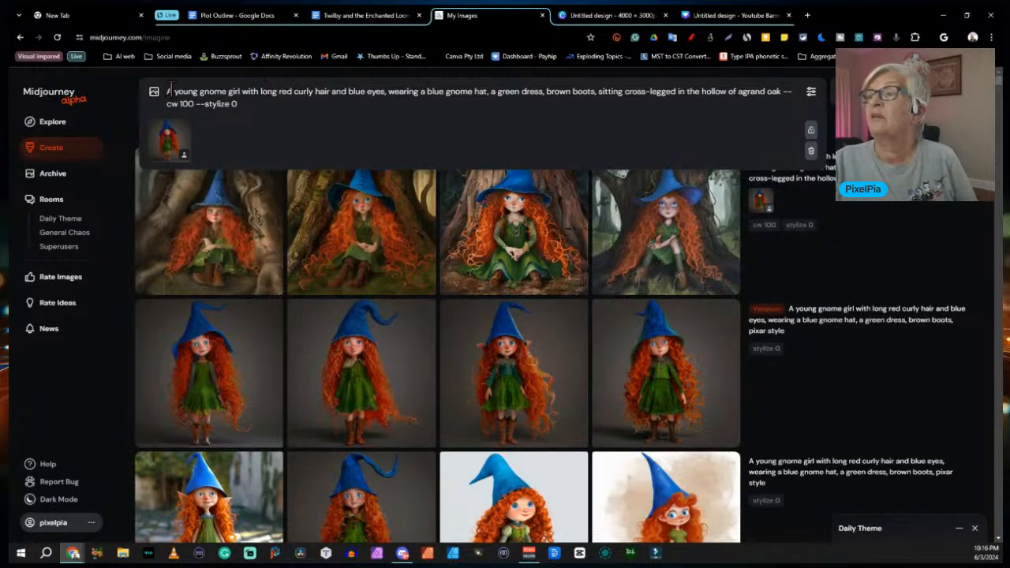
Correct "agrand" to "a grand" in the prompt, add "pixar style" after "oak," and submit it for generation
click(307, 107)
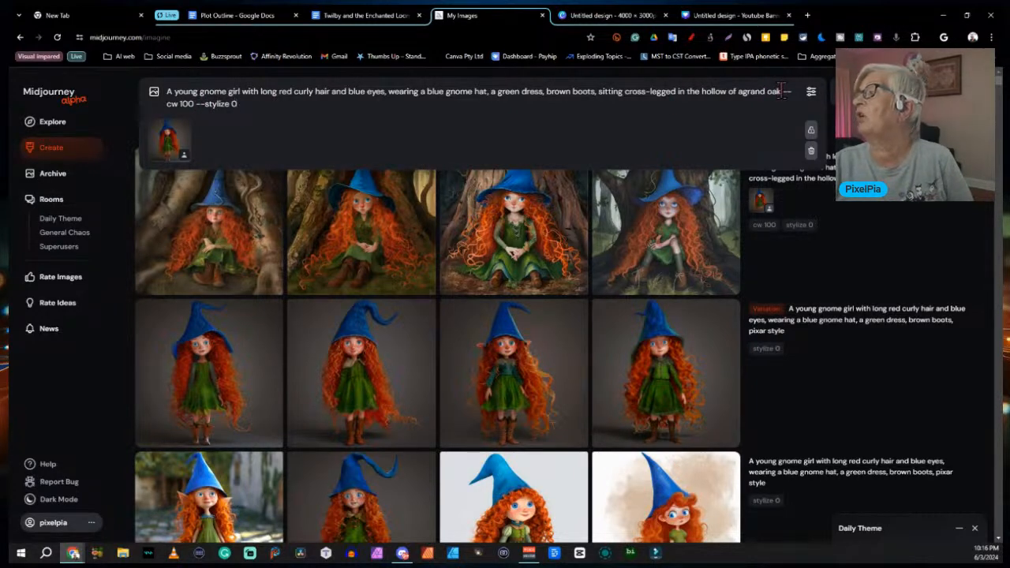
mouse_move(738, 92)
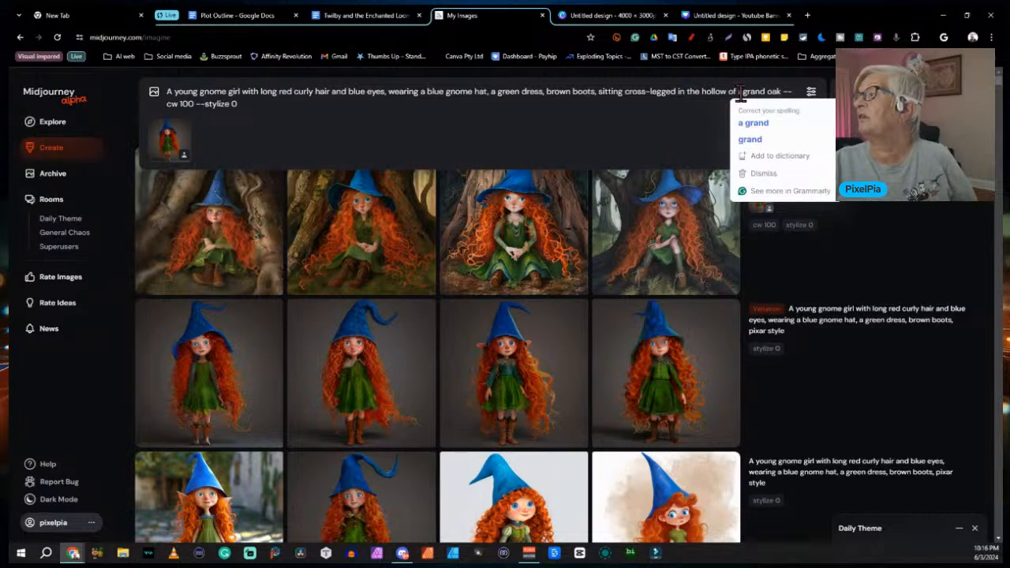
click(753, 124)
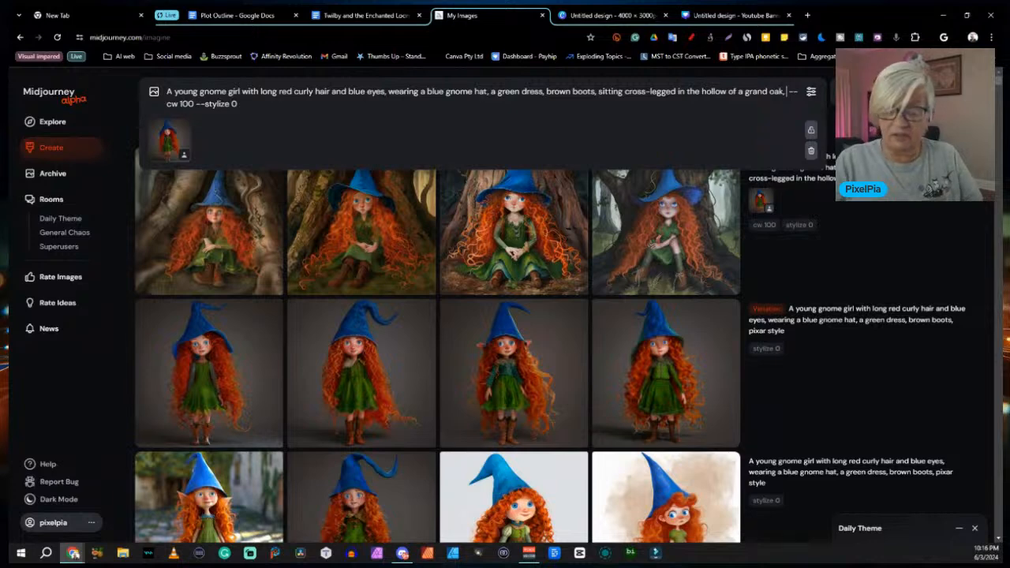
text(pixar st)
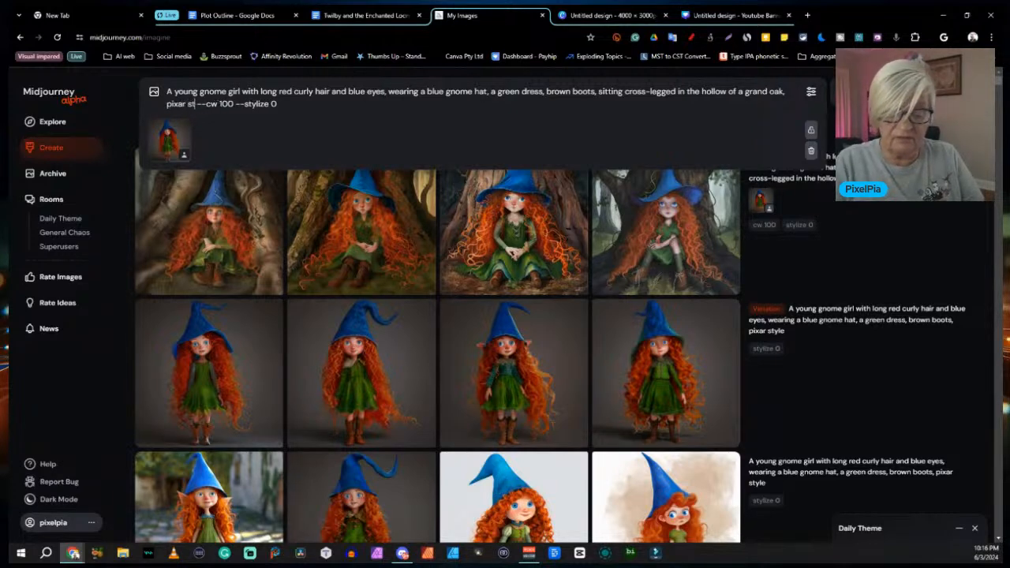
text(yle)
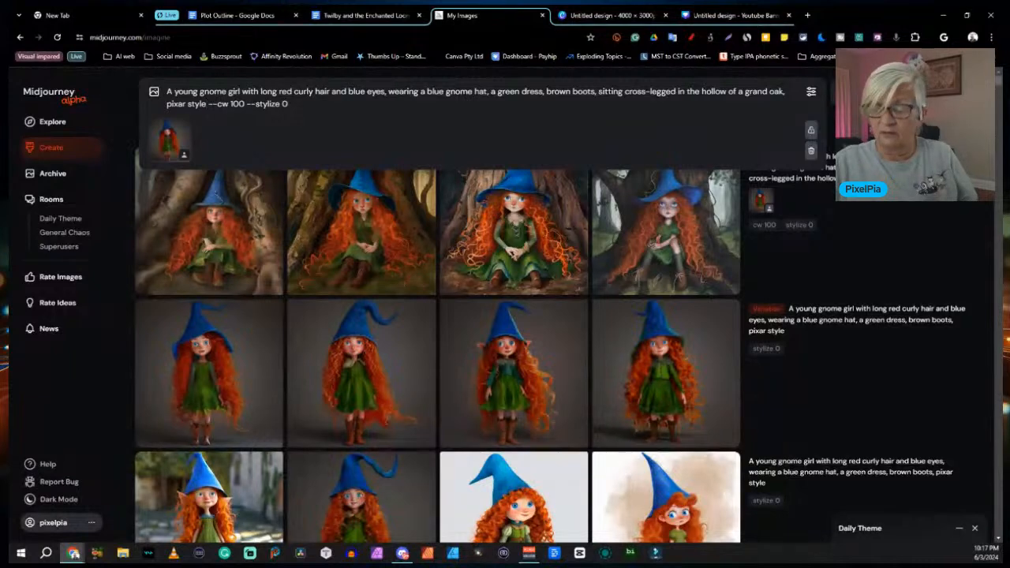
key(Return)
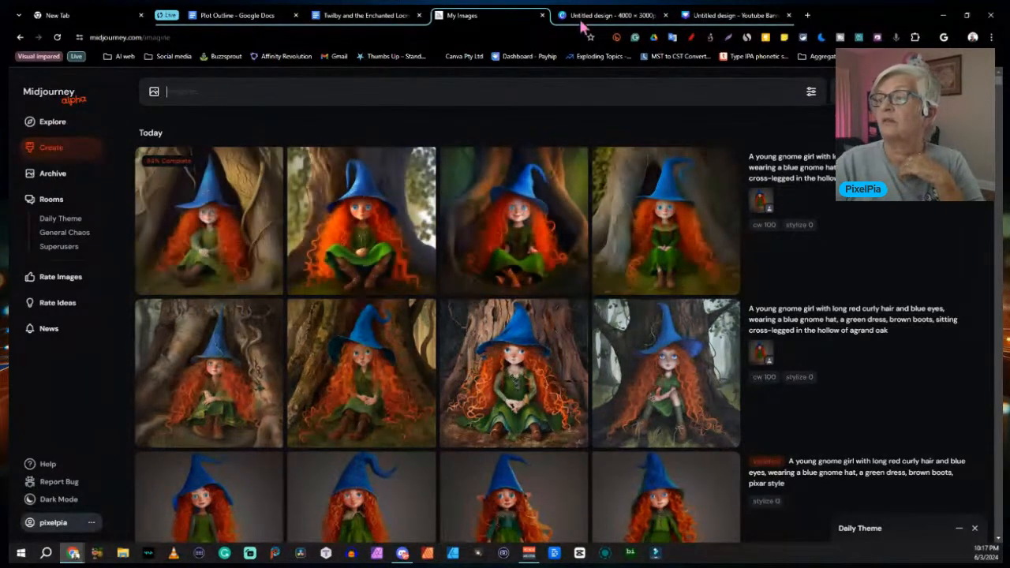
Compare the new Pixar-style oak tree images at full size, along with the first image of the previous oak set
mouse_move(162, 261)
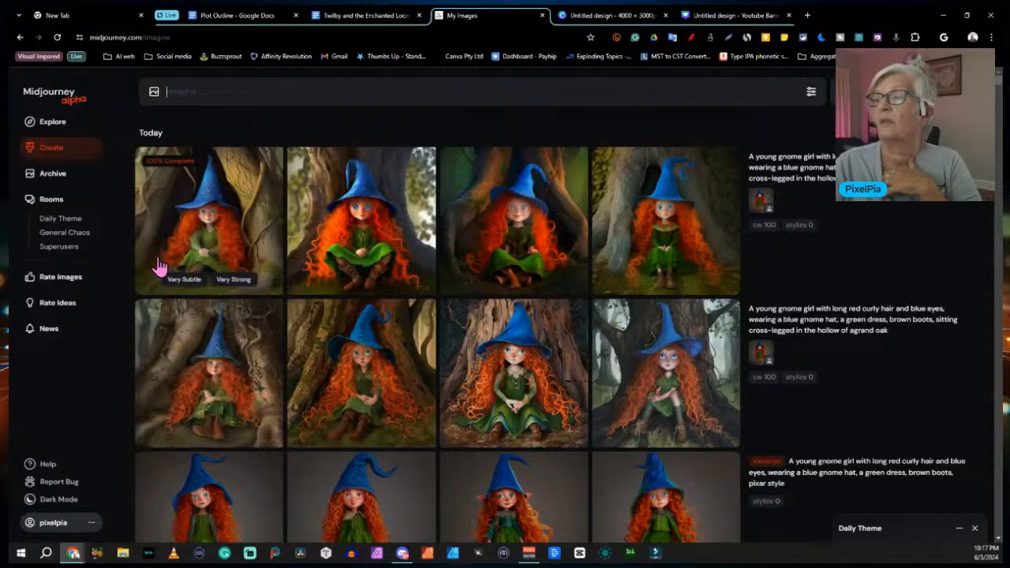
click(199, 224)
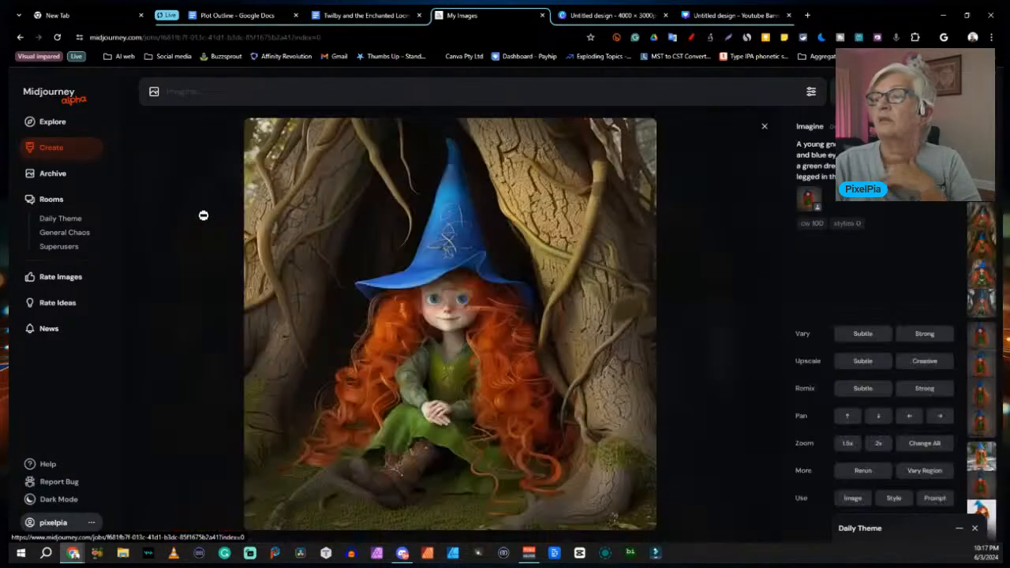
key(Right)
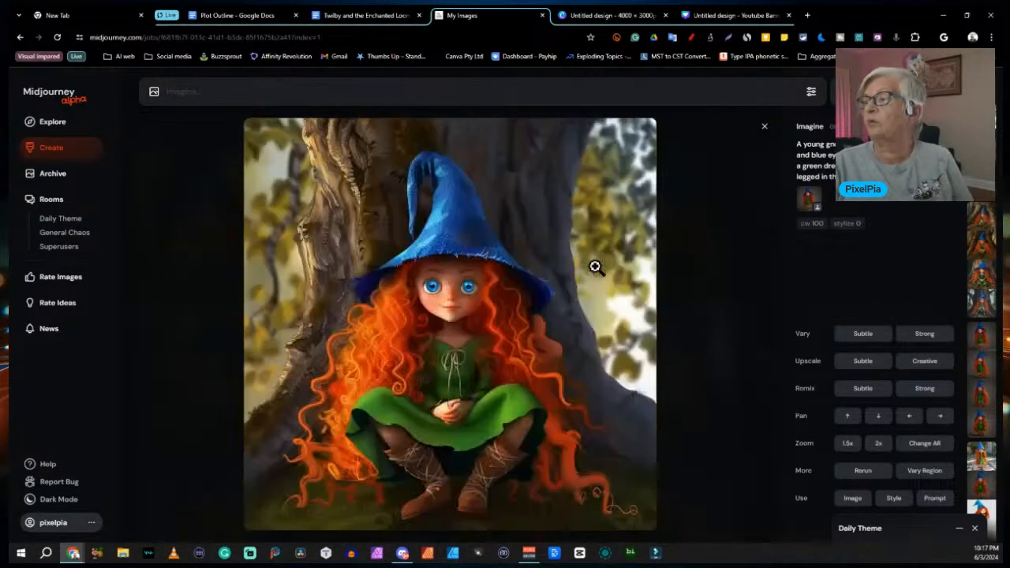
key(Right)
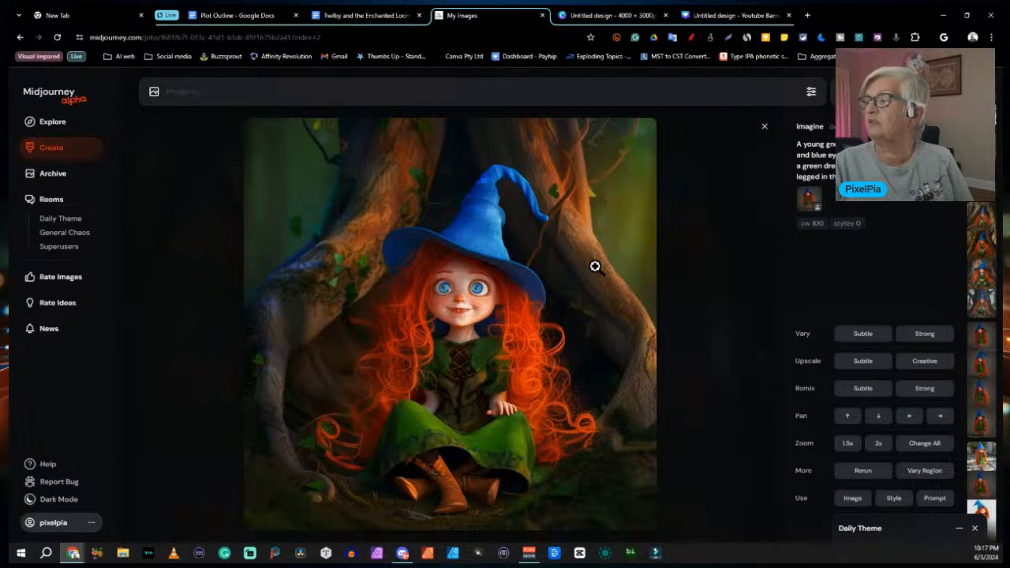
key(Left)
key(Right)
key(Left)
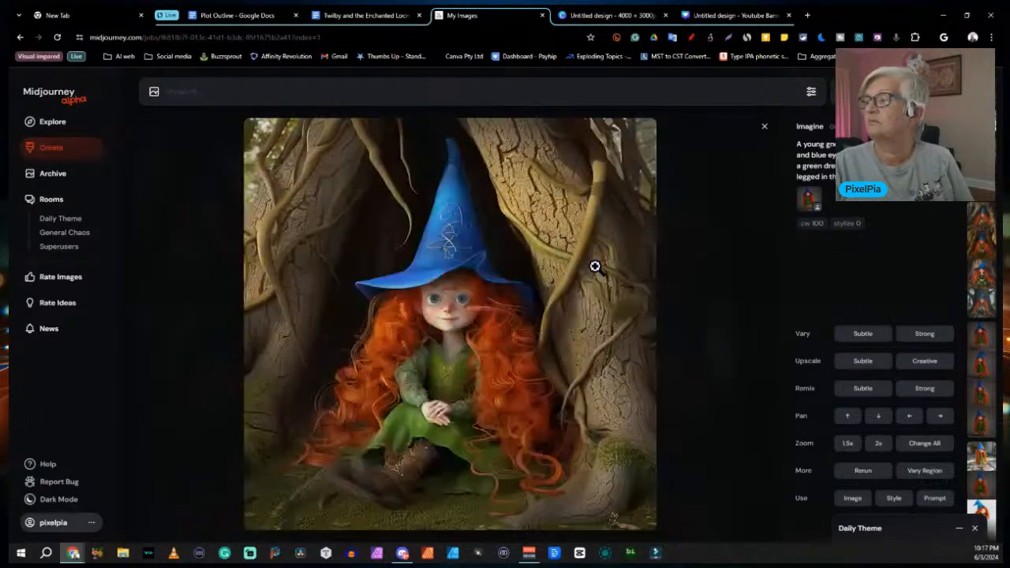
key(Right)
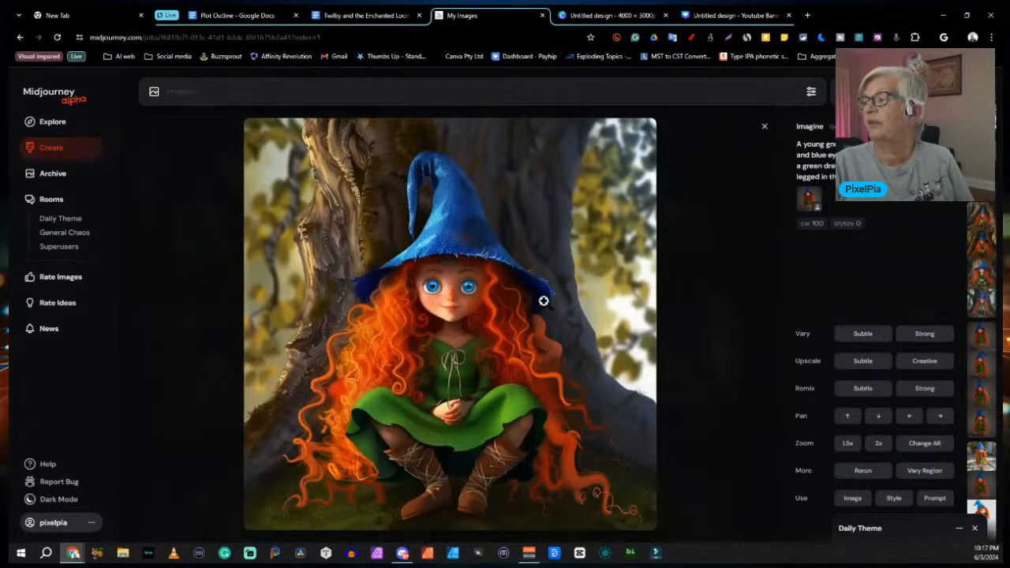
key(Right)
key(Left)
key(Left)
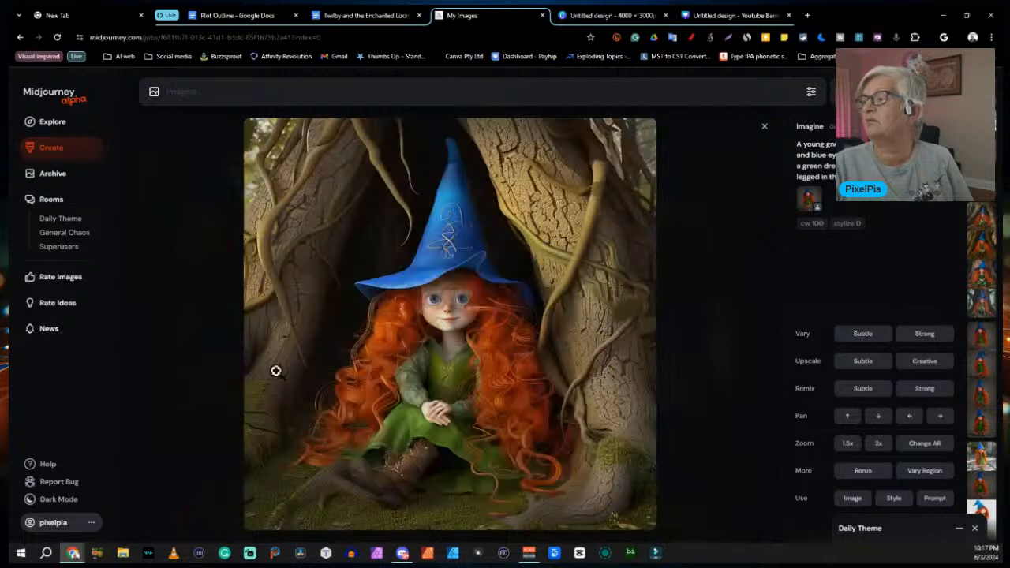
key(Right)
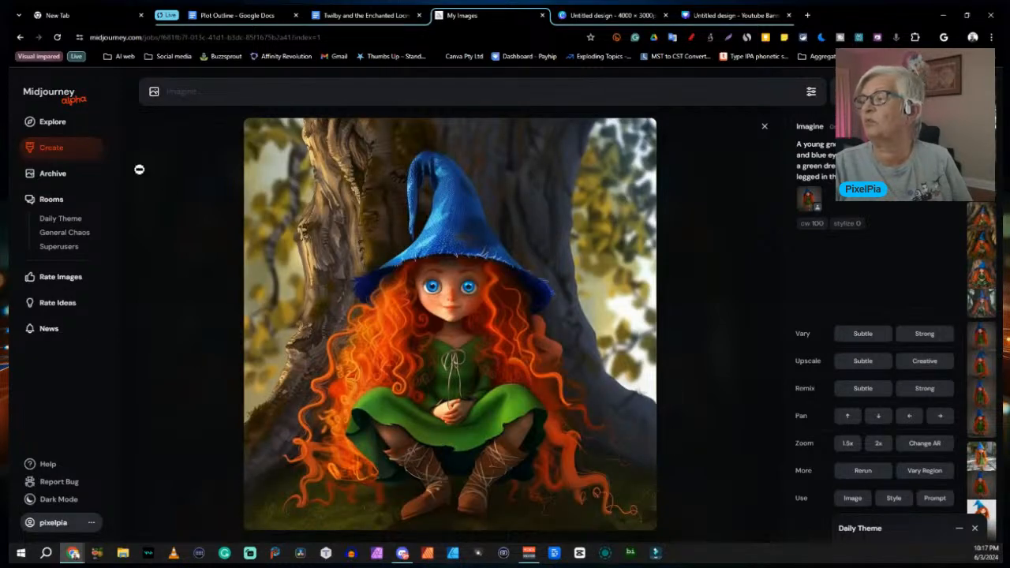
click(764, 128)
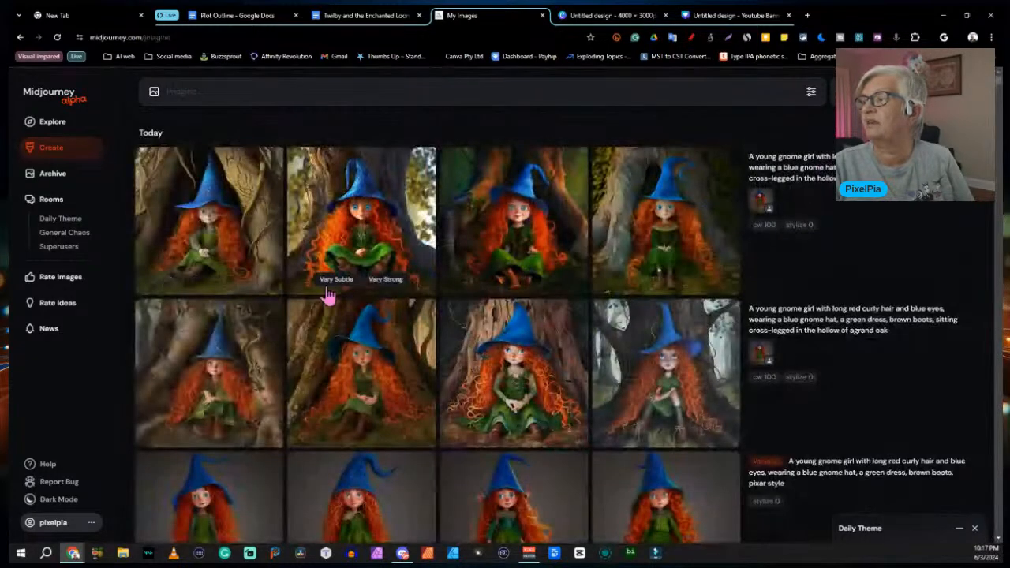
click(207, 375)
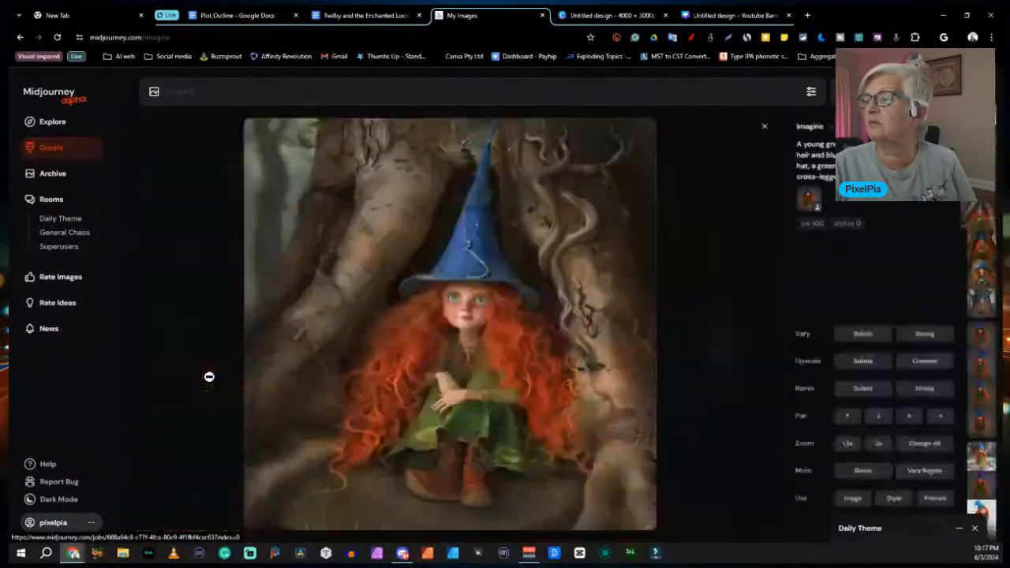
click(765, 130)
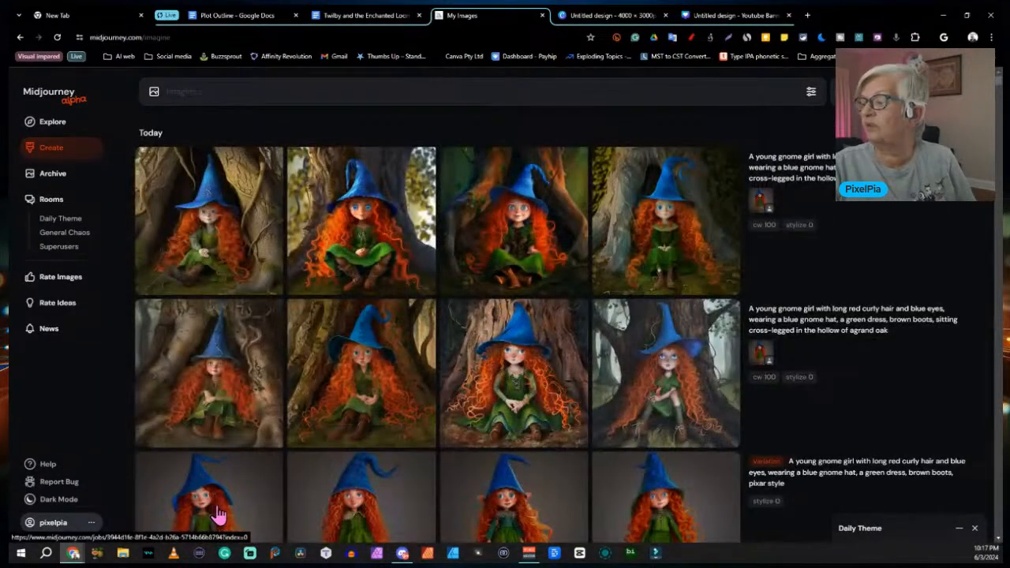
Copy the image URL of the third standing gnome girl variation, the one with pointed ears, and return to the Create page
click(512, 501)
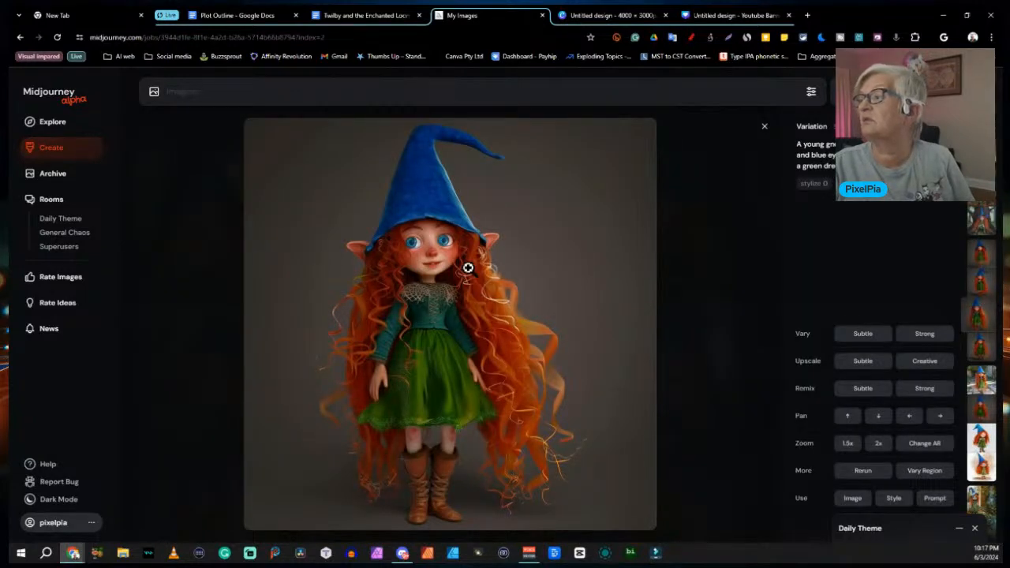
right_click(454, 331)
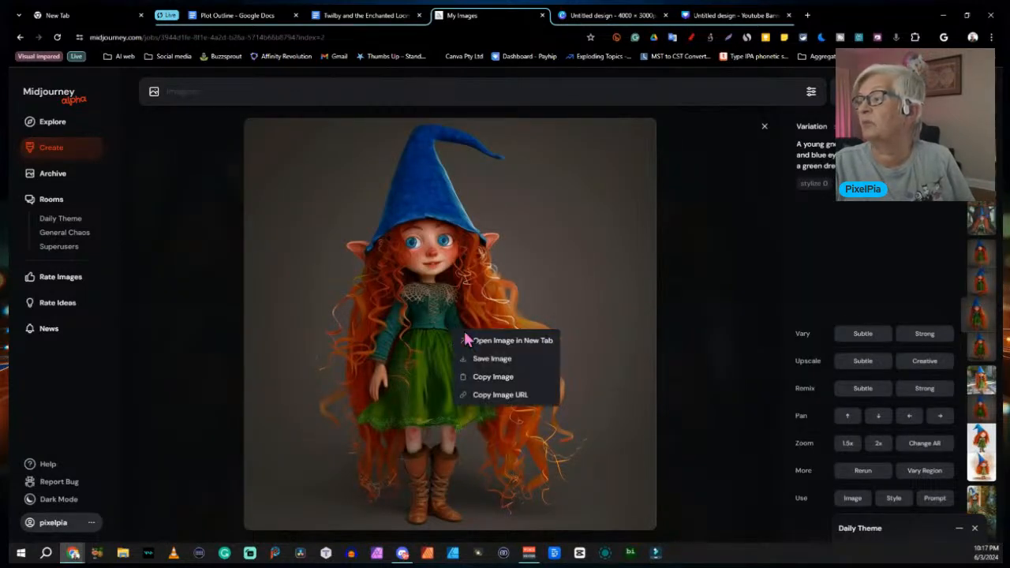
click(510, 399)
key(Down)
key(Down)
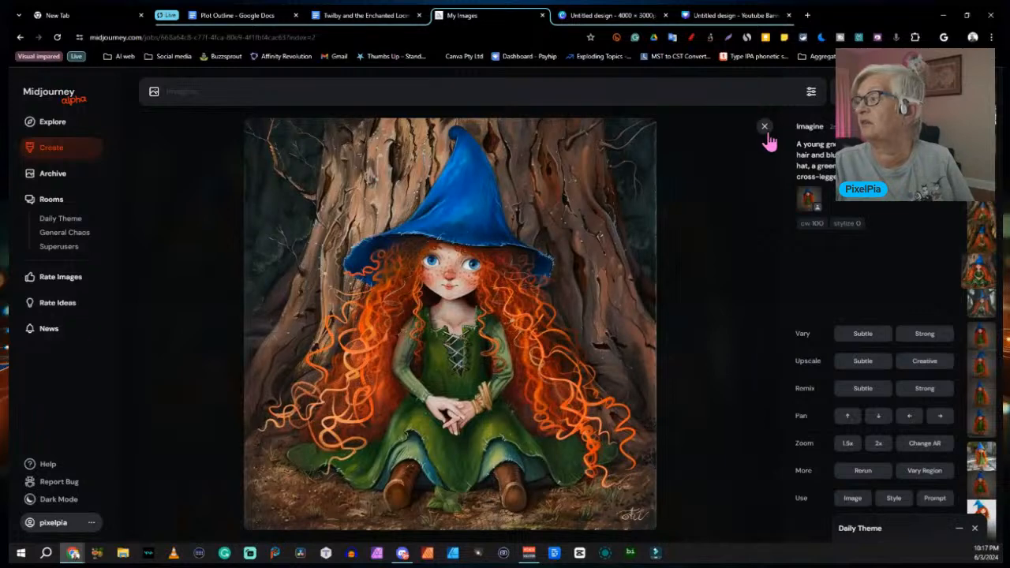
click(764, 127)
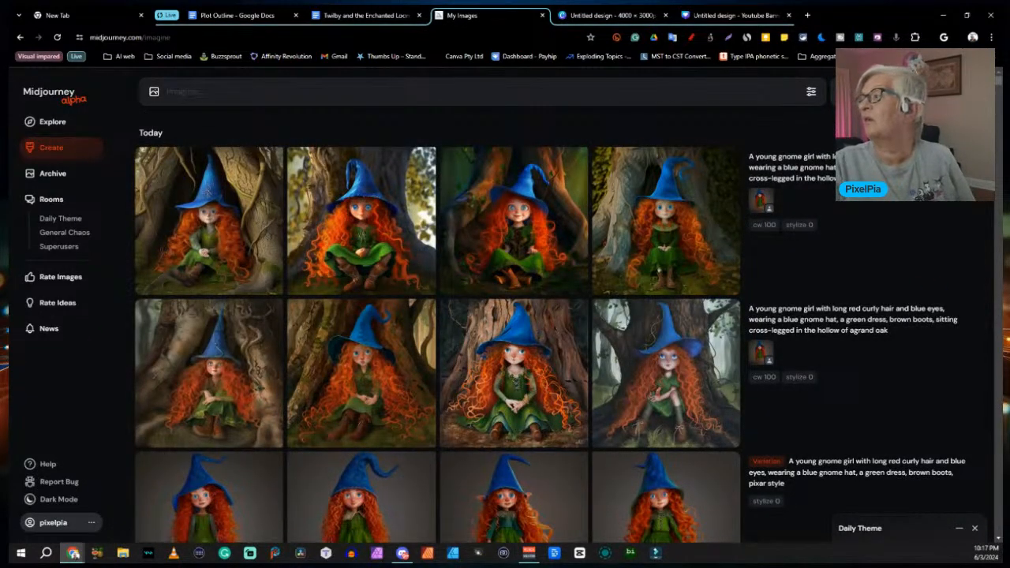
Reuse the latest oak tree prompt and replace its character reference with the copied image URL using --cref
click(795, 180)
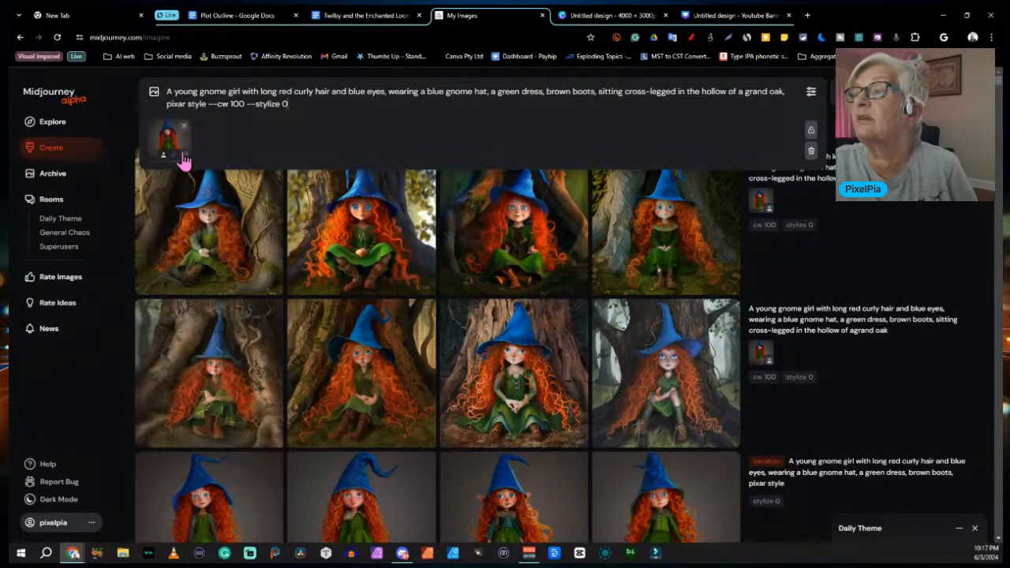
click(185, 129)
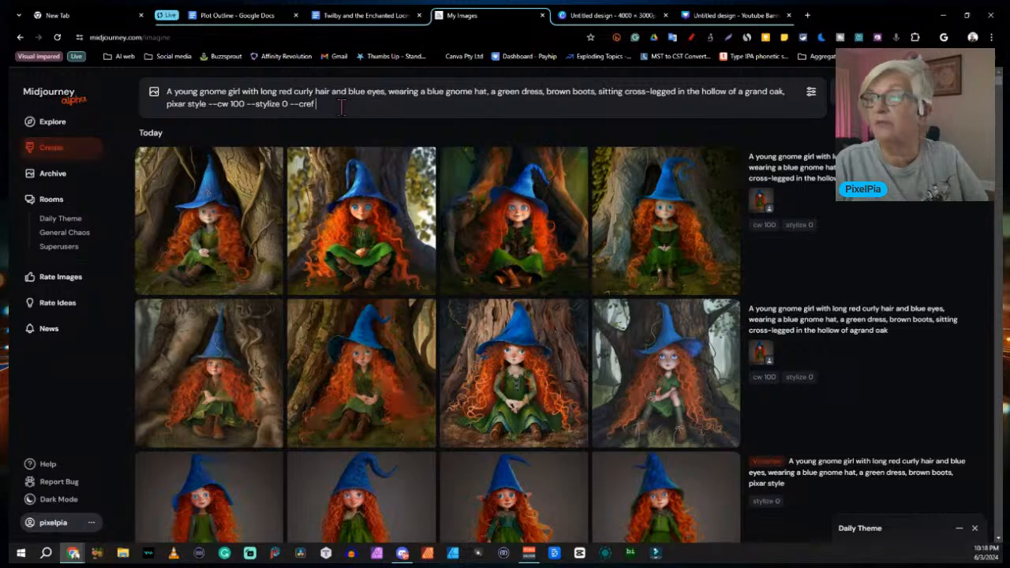
key(ctrl+v)
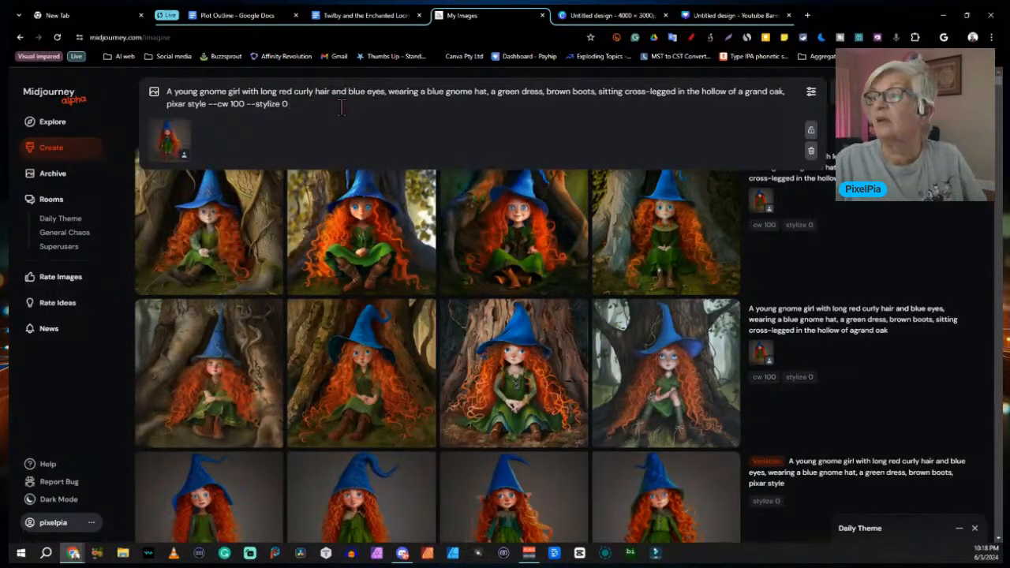
Check the prompt's new character reference image enlarged, and close the preview
click(174, 139)
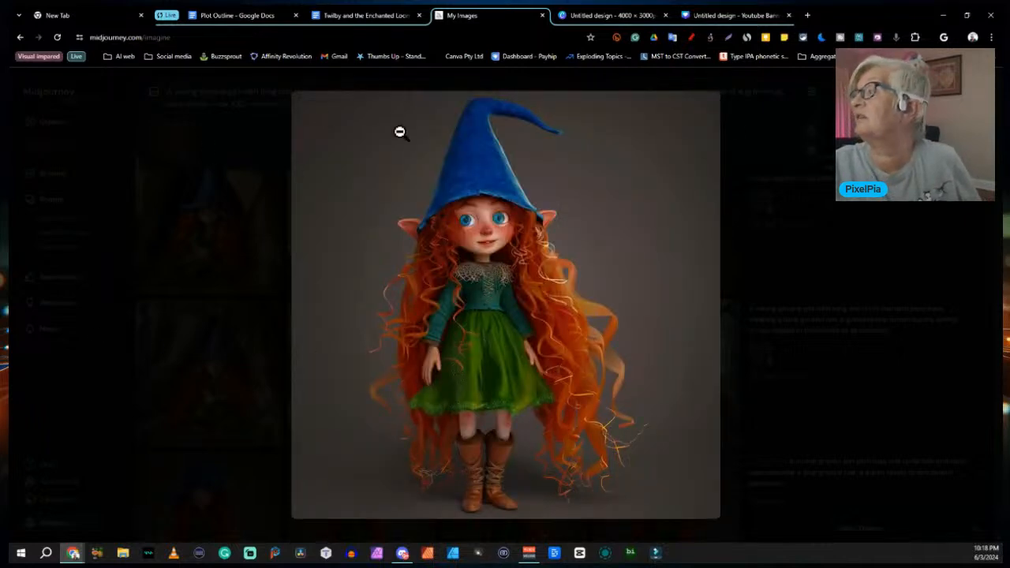
click(21, 38)
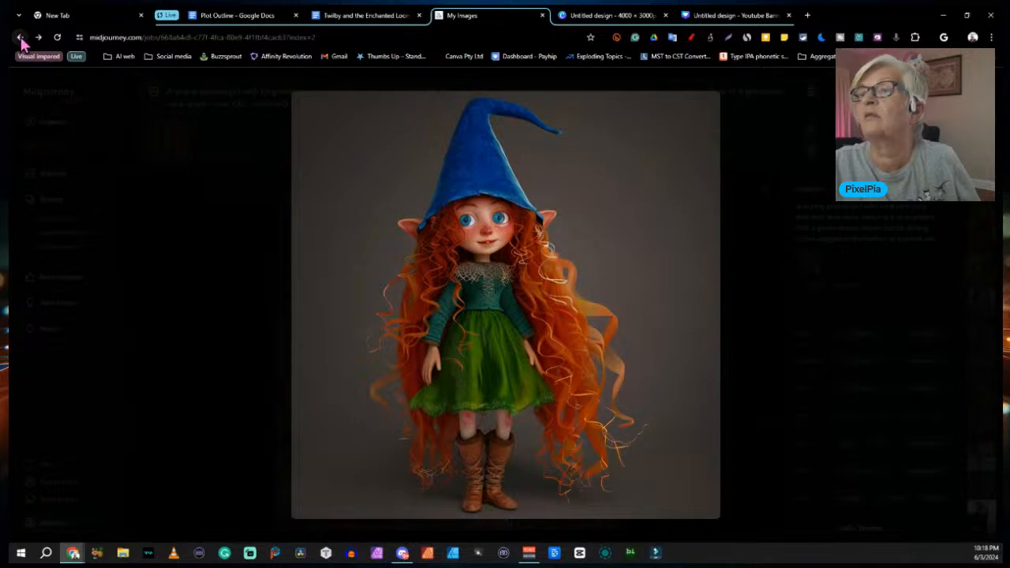
click(20, 37)
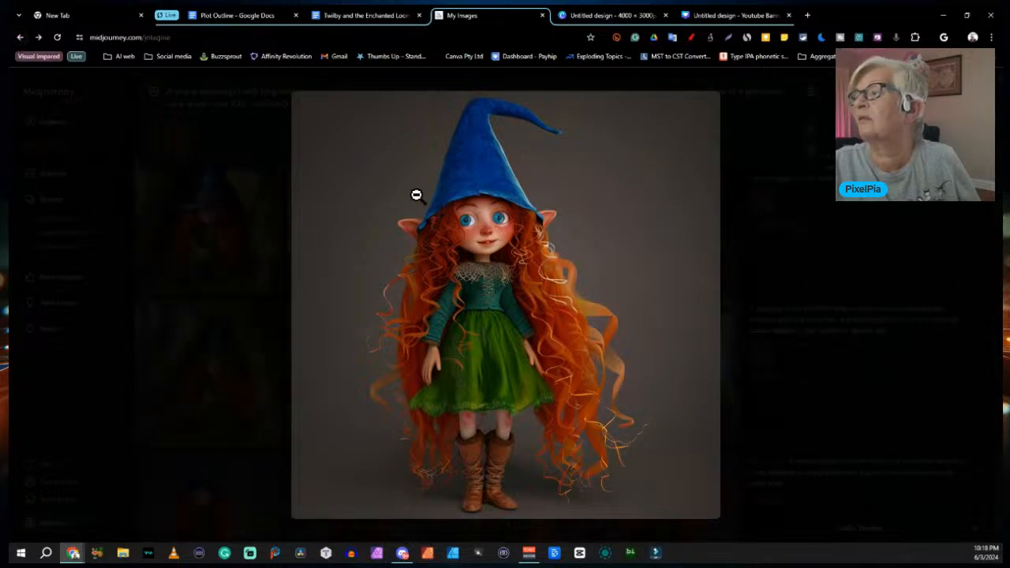
click(830, 113)
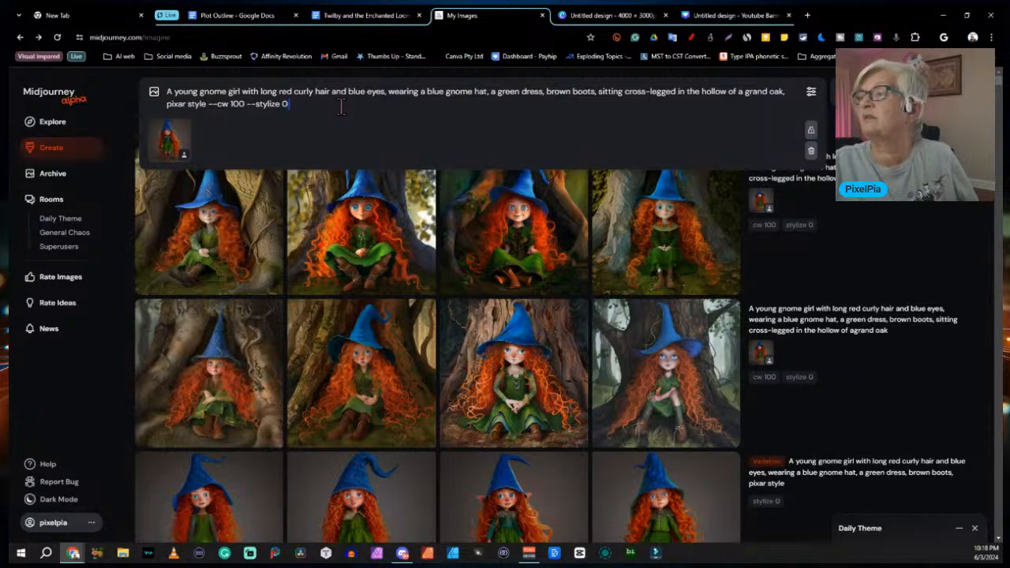
Remove --stylize 0 from the prompt, keeping --cw 100, and submit it for generation
drag(340, 108, 248, 108)
key(BackSpace)
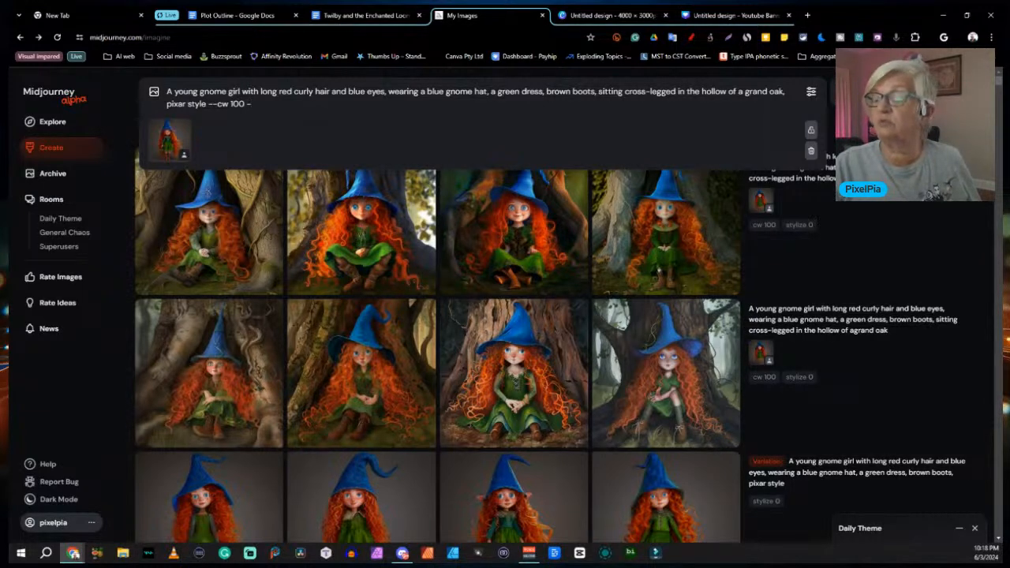
key(Return)
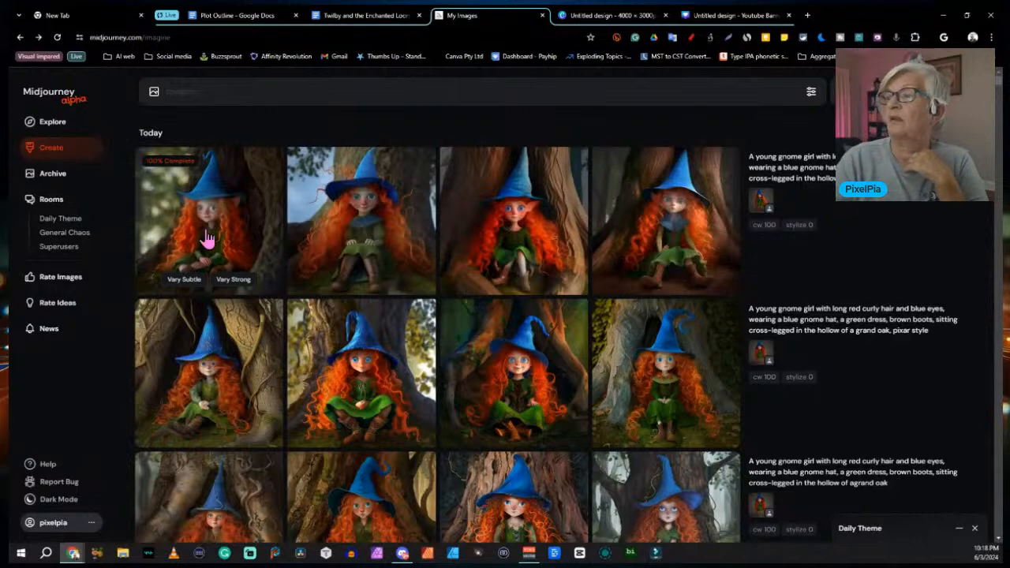
Compare the newest oak tree images of the gnome girl at full size and open the Archive page
click(208, 228)
key(Right)
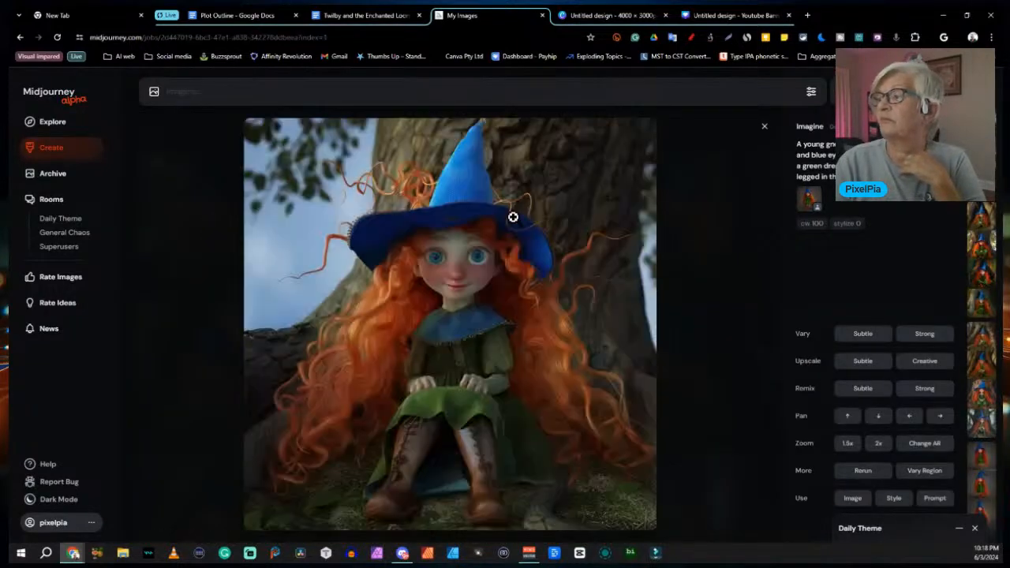
key(Right)
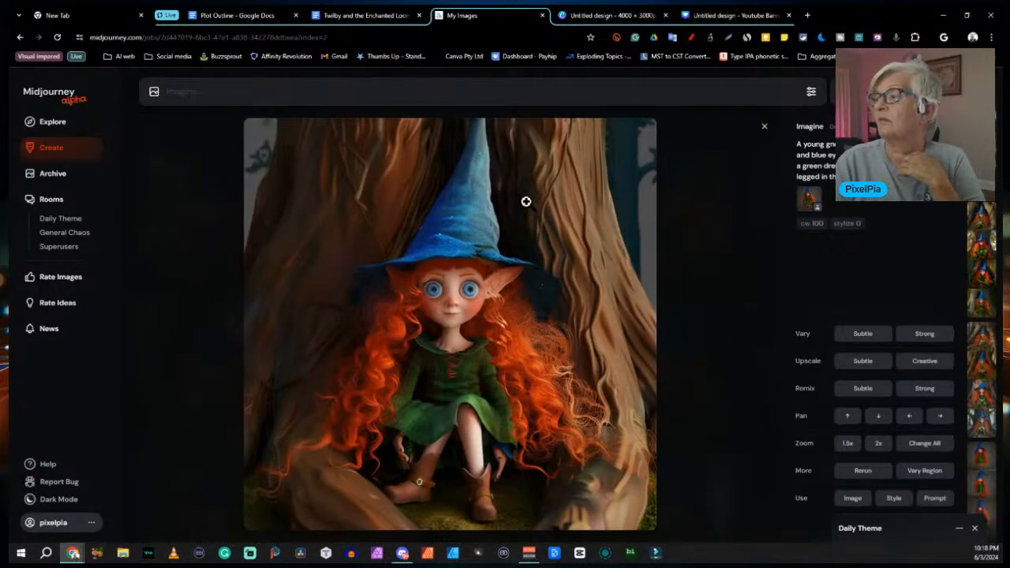
key(Right)
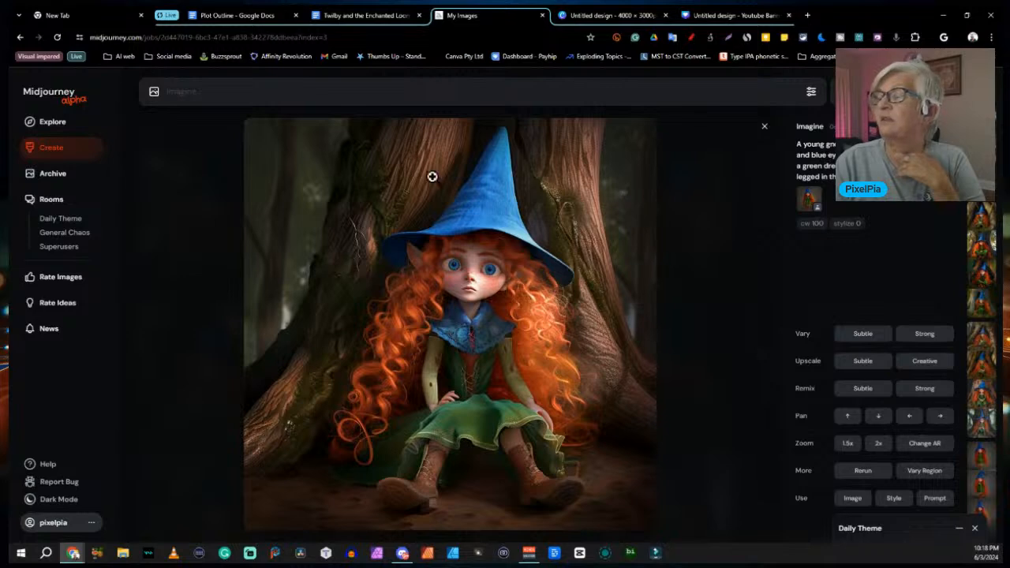
click(764, 126)
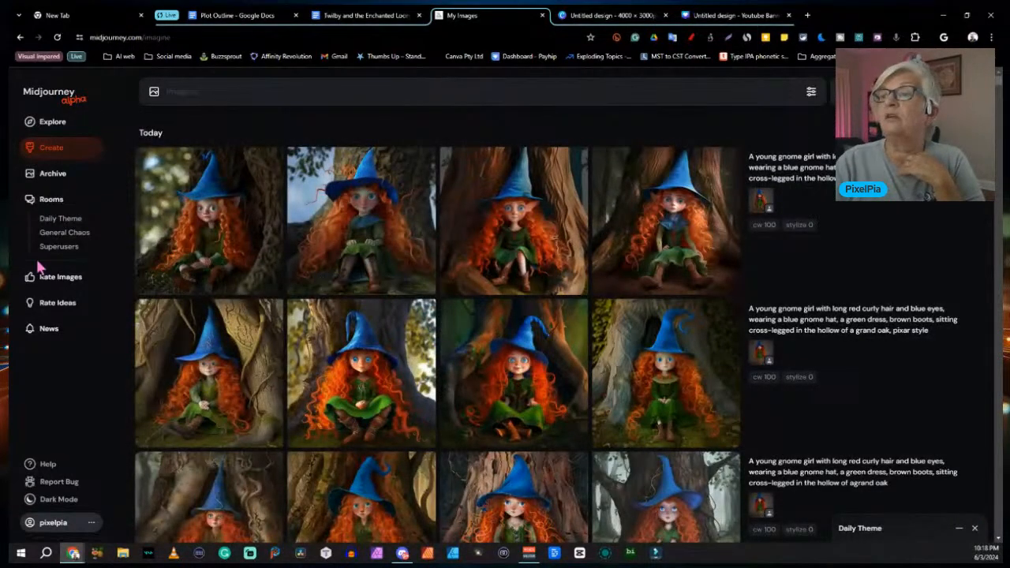
click(100, 187)
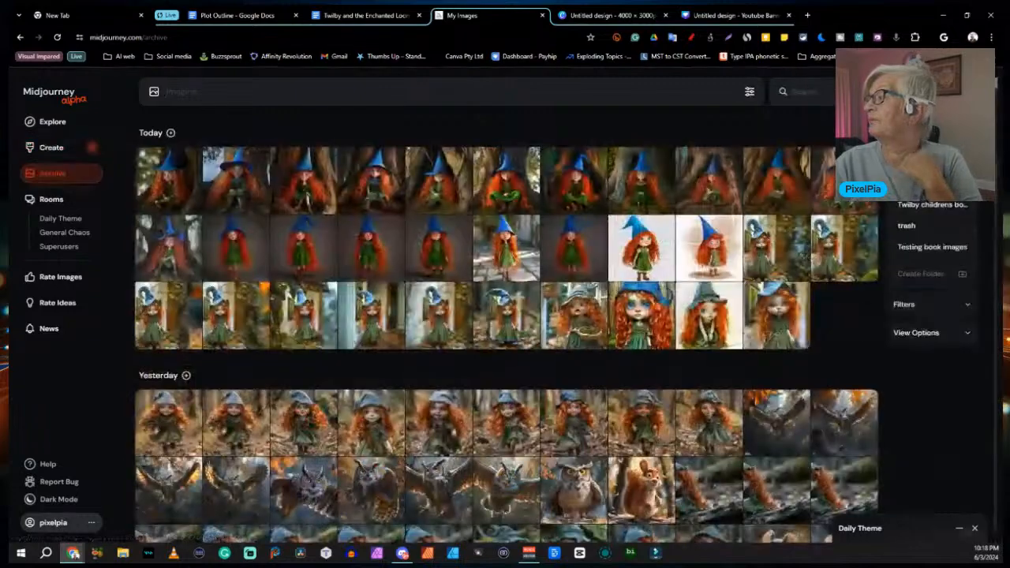
Open the Twilby children's book folder in the Archive and look through its gnome girl and animal images at full size
click(949, 214)
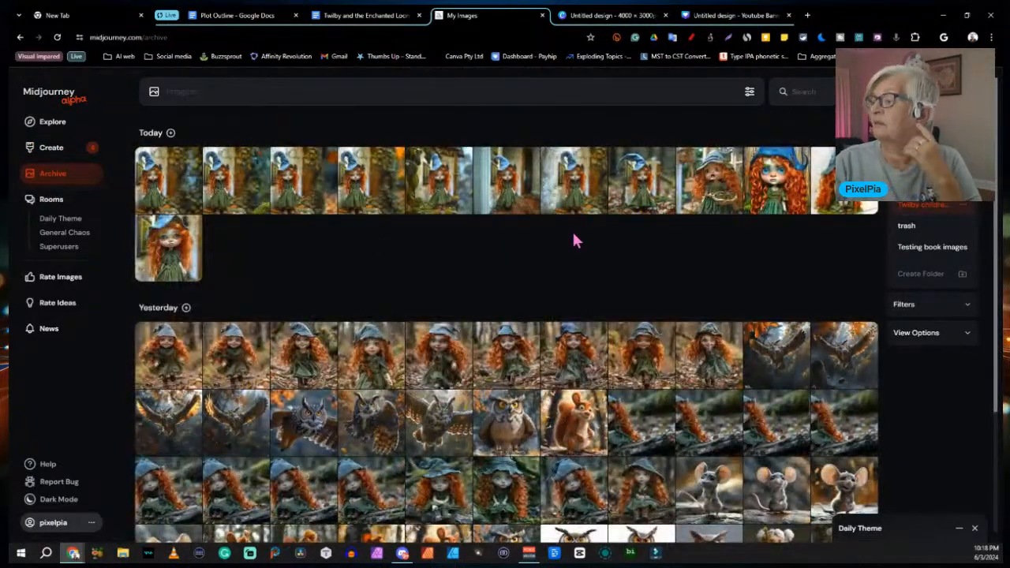
scroll(572, 232, down, 3)
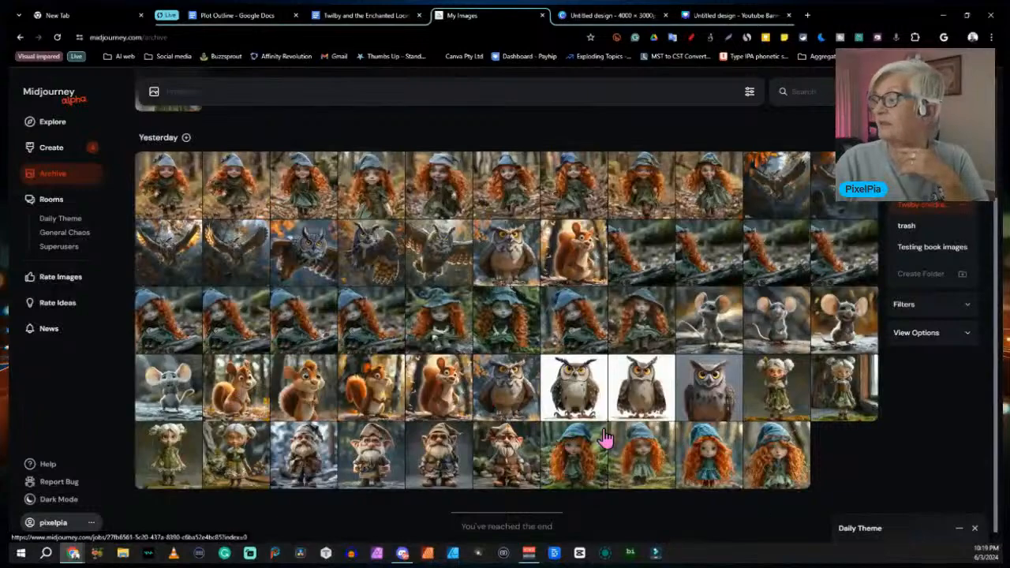
click(584, 463)
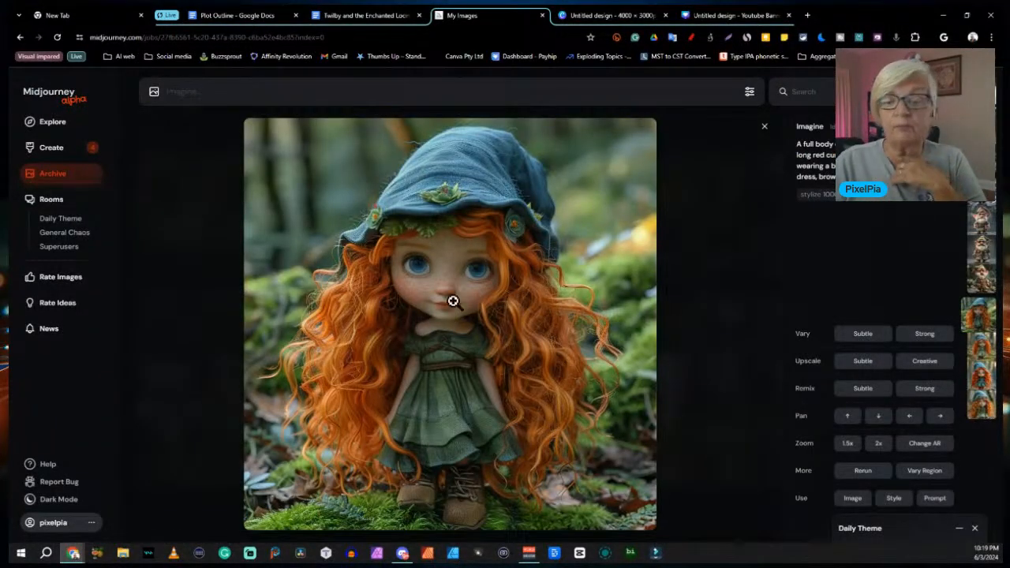
scroll(456, 289, down, 1)
scroll(456, 290, down, 2)
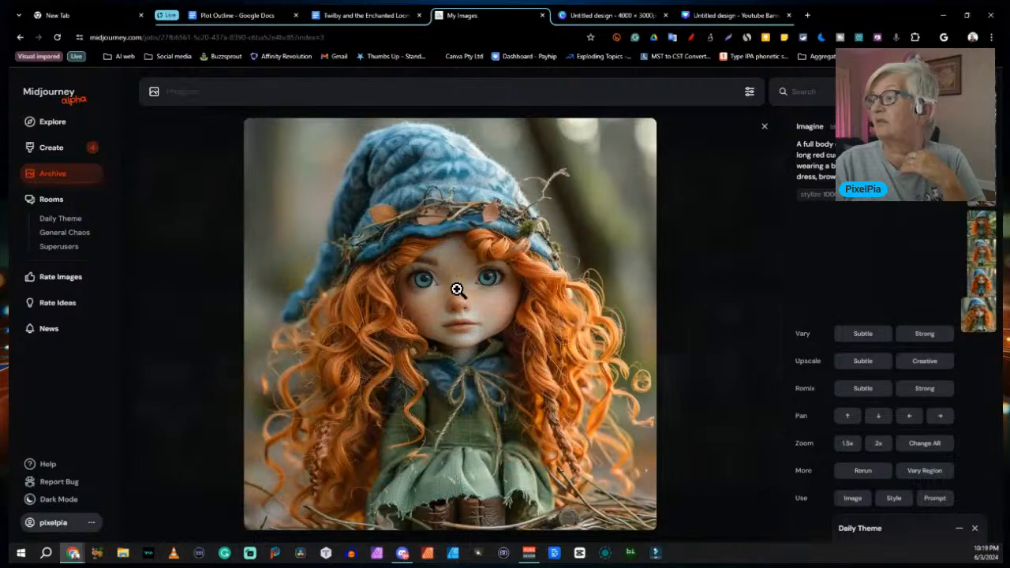
scroll(457, 290, down, 5)
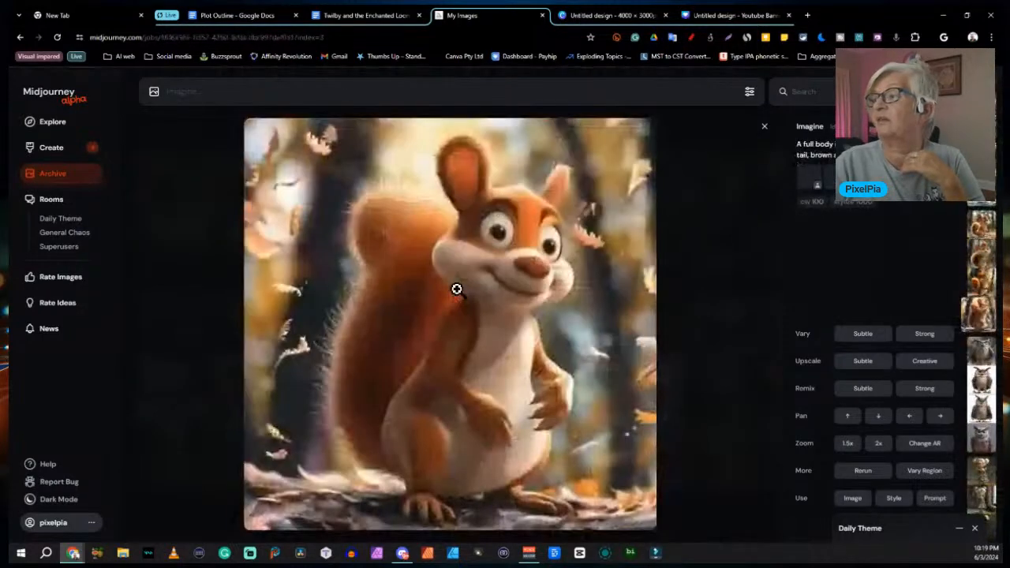
scroll(457, 289, down, 4)
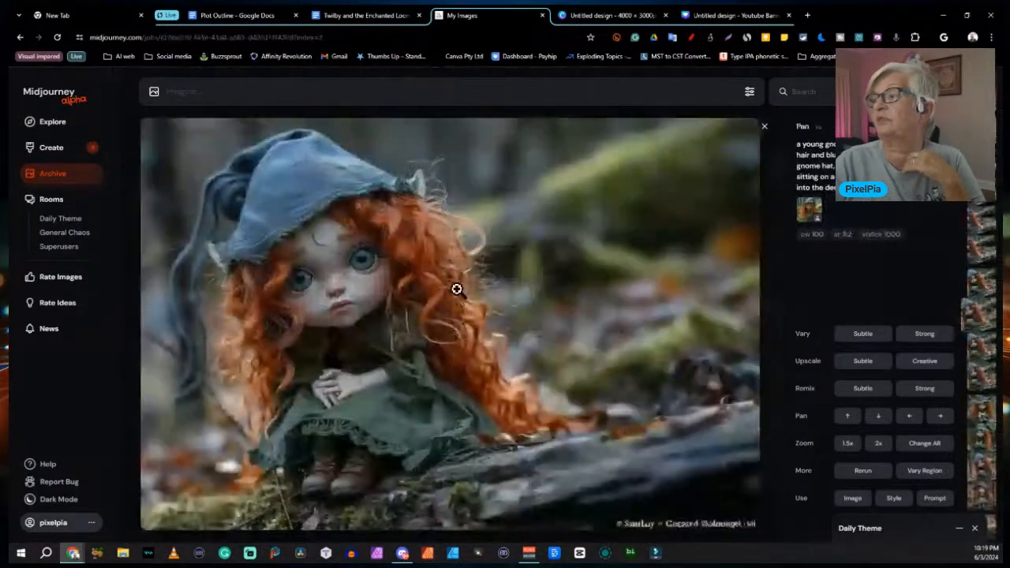
scroll(456, 290, down, 1)
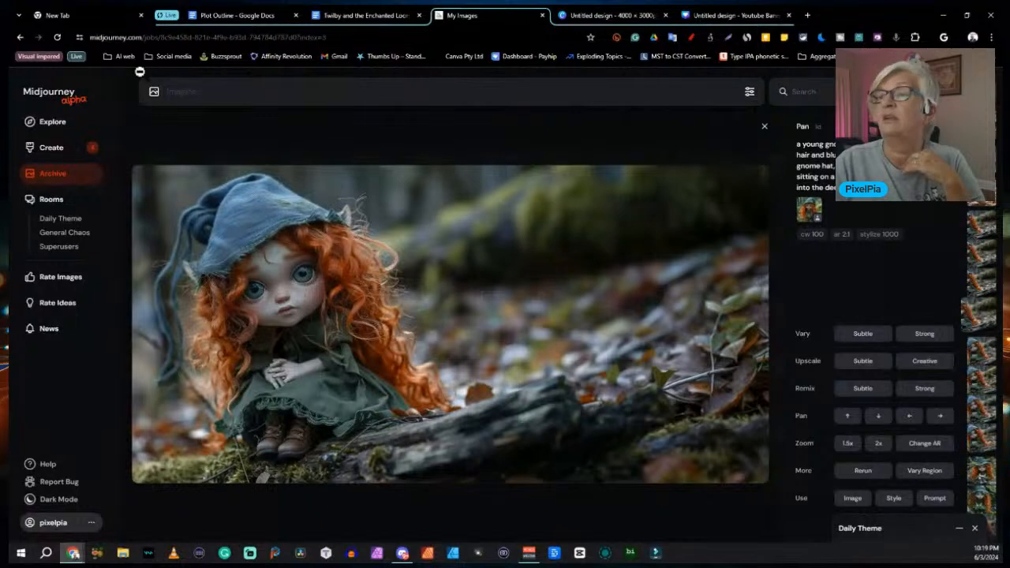
Browse the older Archive images from 31 May 2024, view a six-pose gnome girl character sheet at full size, and close it
click(43, 148)
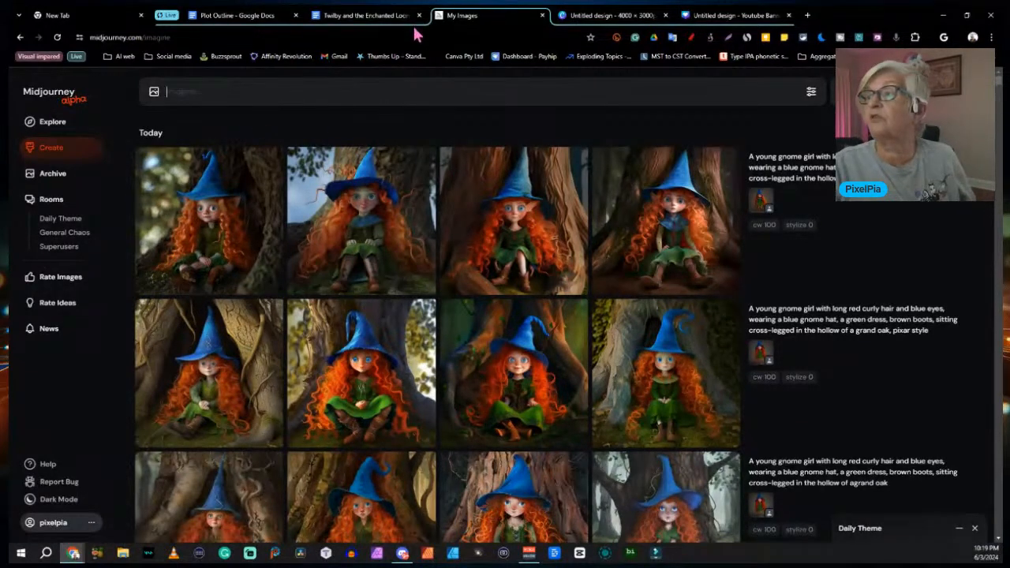
click(63, 175)
scroll(582, 219, down, 10)
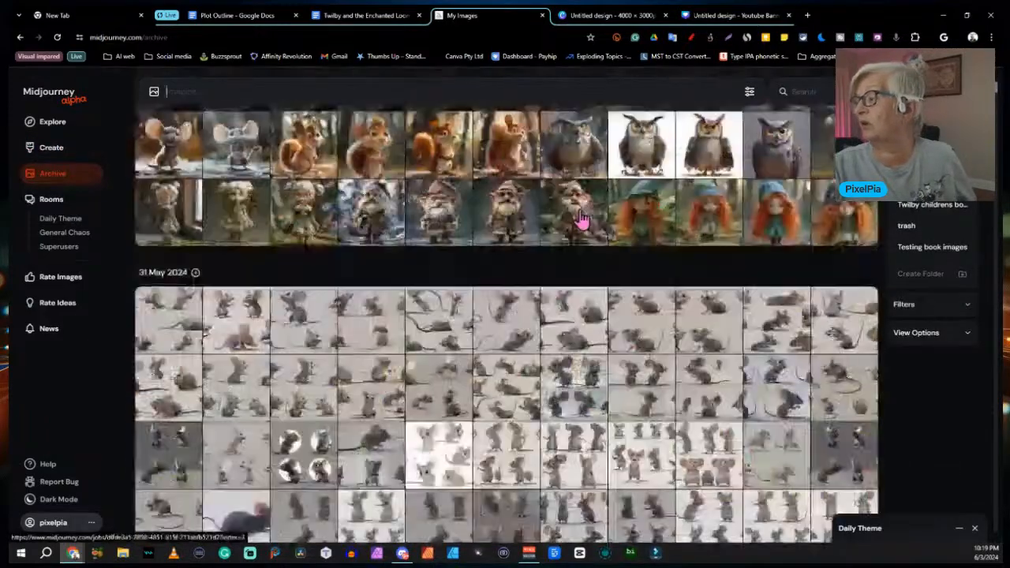
scroll(582, 233, down, 15)
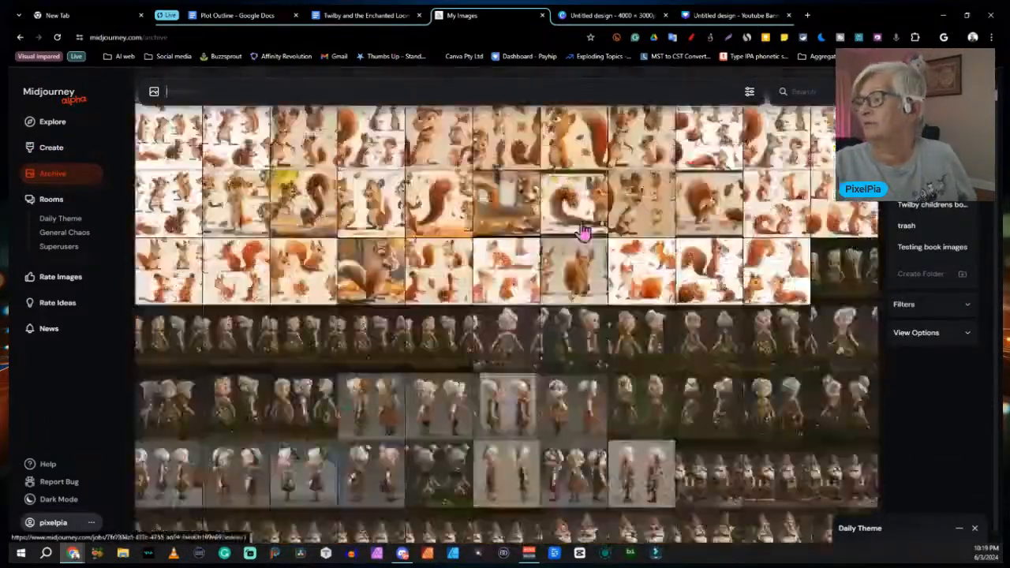
scroll(582, 233, down, 2)
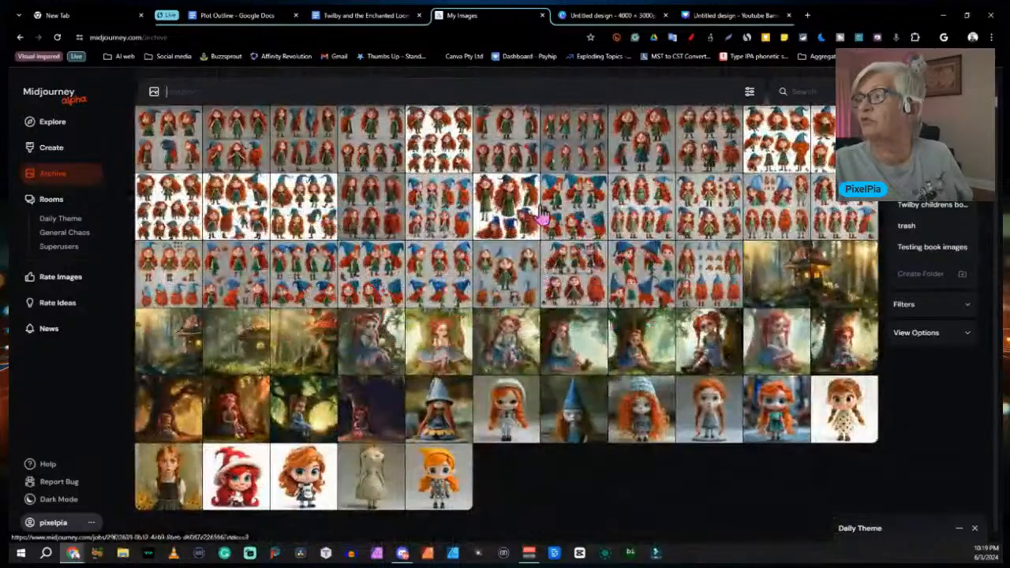
scroll(620, 234, up, 4)
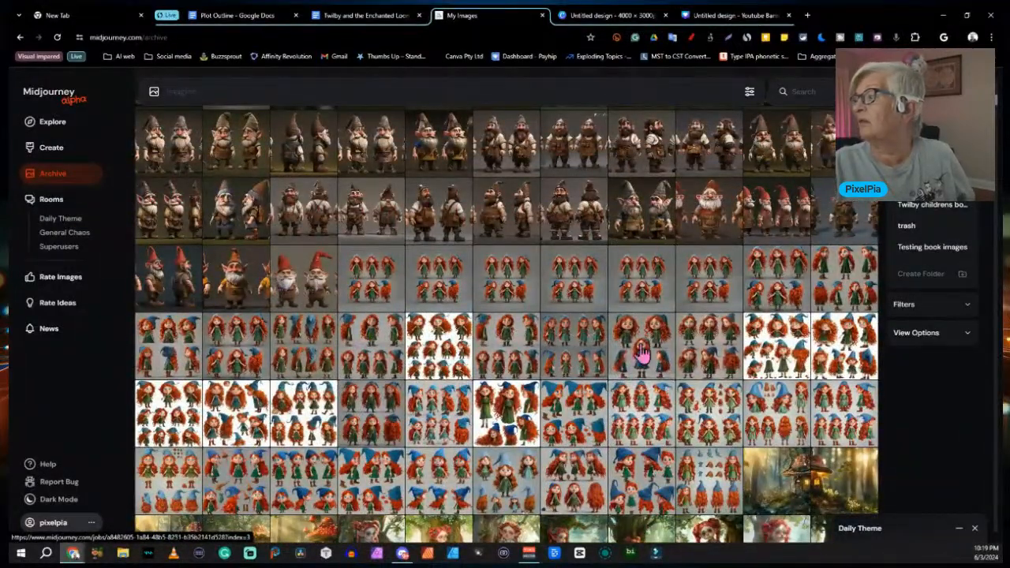
click(790, 281)
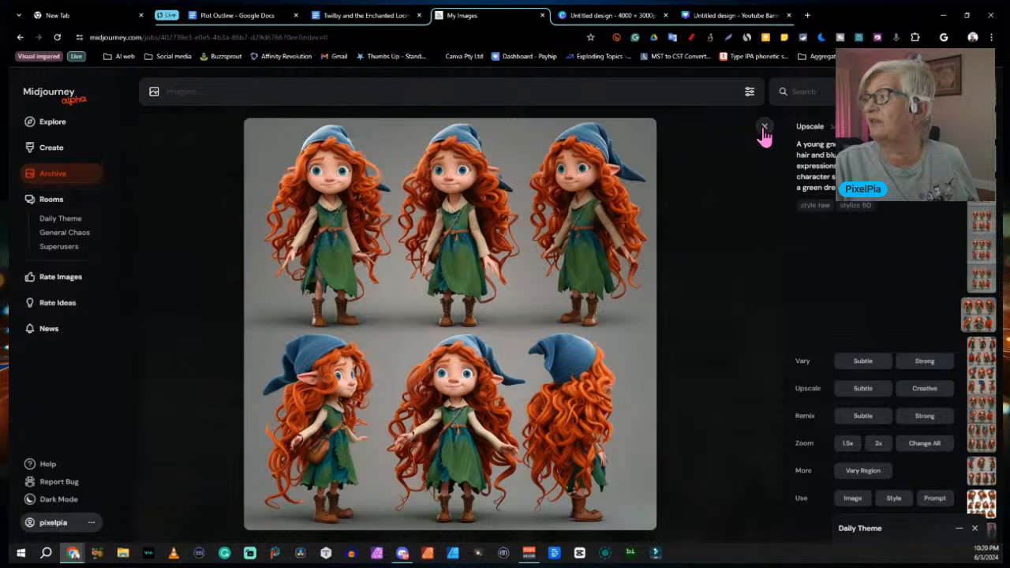
click(763, 127)
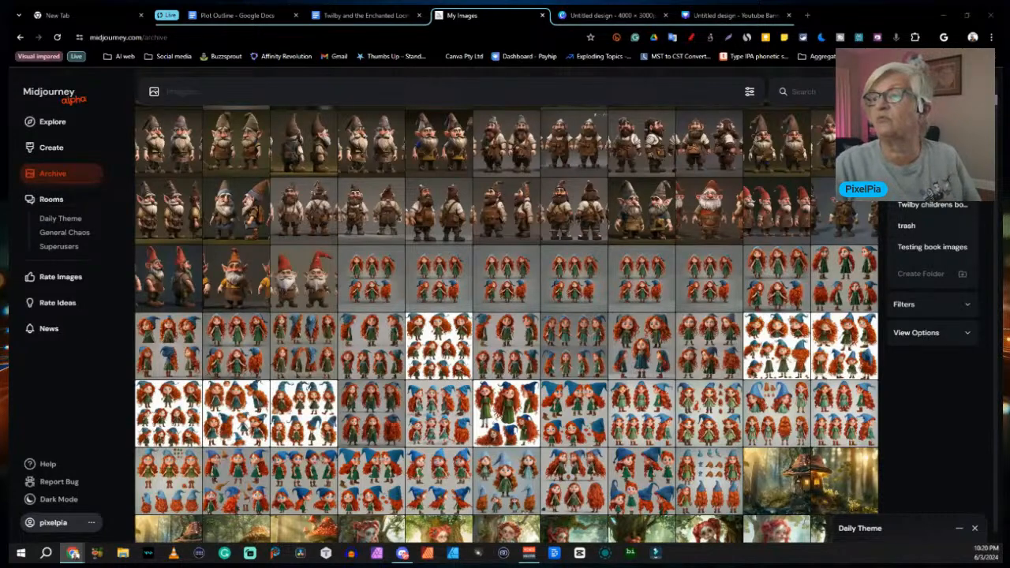
Reuse the latest oak tree prompt on the Create page and check its character reference image enlarged before returning to the Archive
click(49, 147)
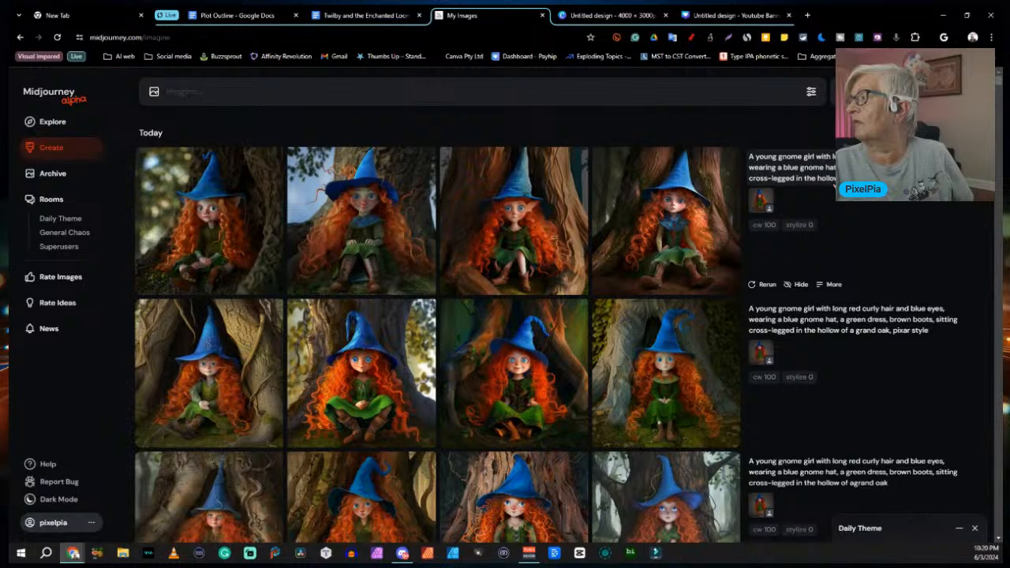
click(789, 167)
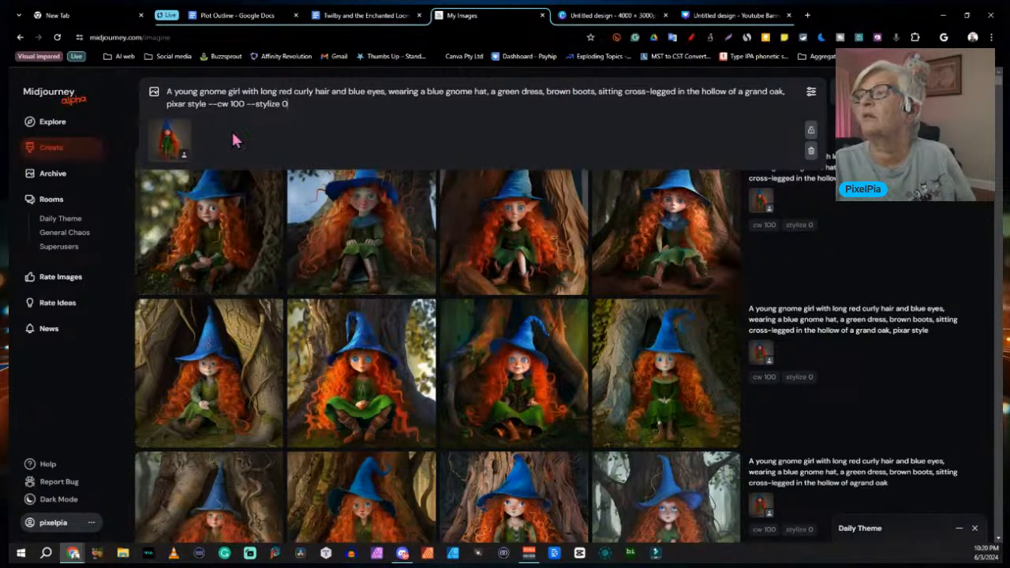
click(180, 119)
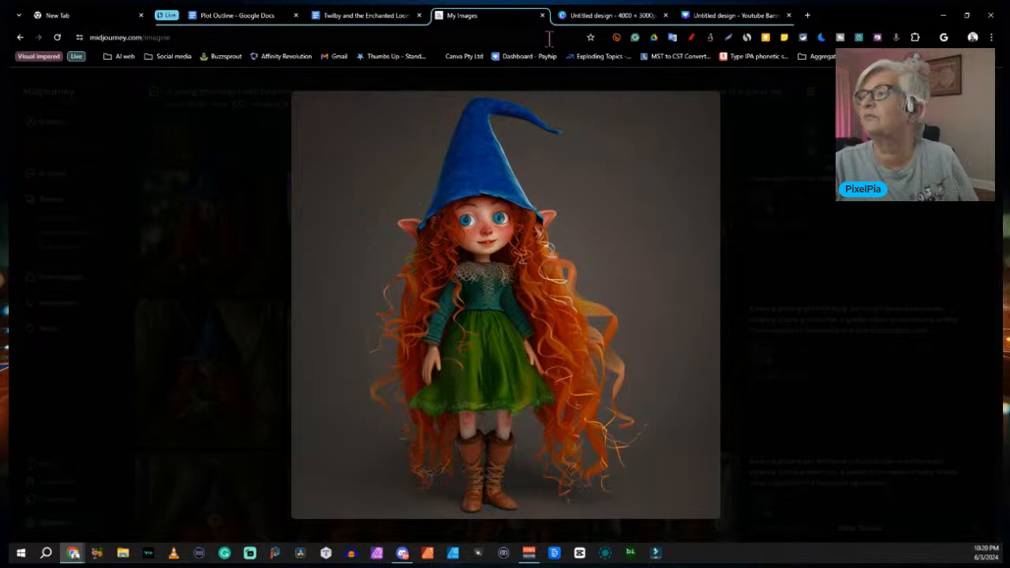
click(20, 38)
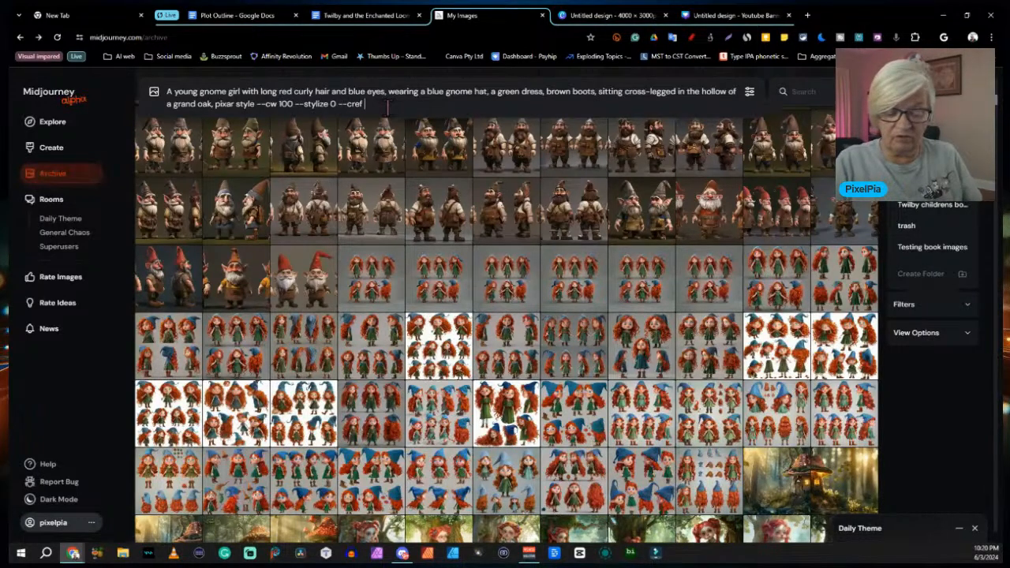
Try to add the copied image URL to the oak tree prompt with --cref and return to the Create page
click(387, 105)
key(BackSpace)
key(BackSpace)
key(BackSpace)
key(BackSpace)
key(BackSpace)
key(BackSpace)
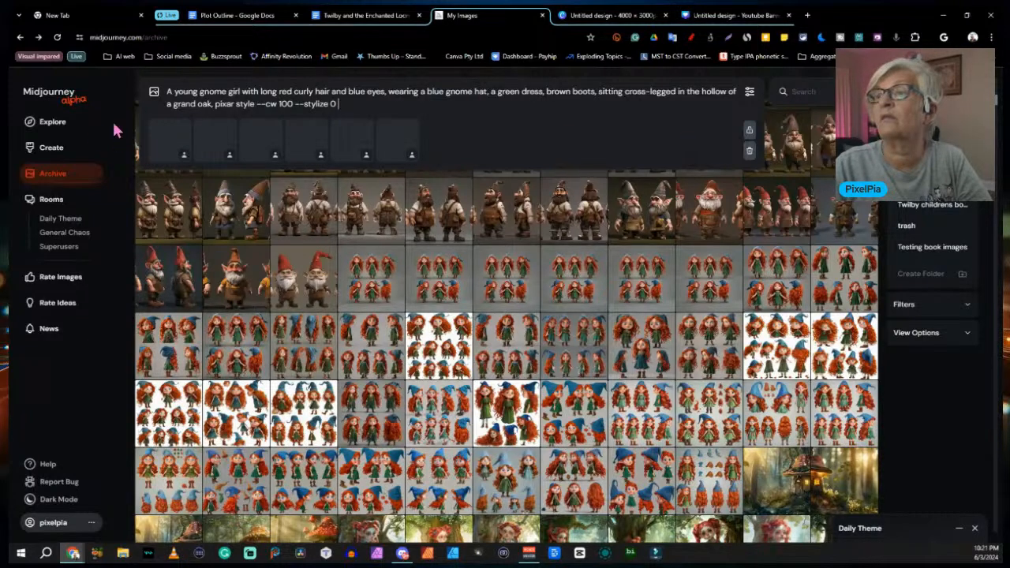
click(53, 148)
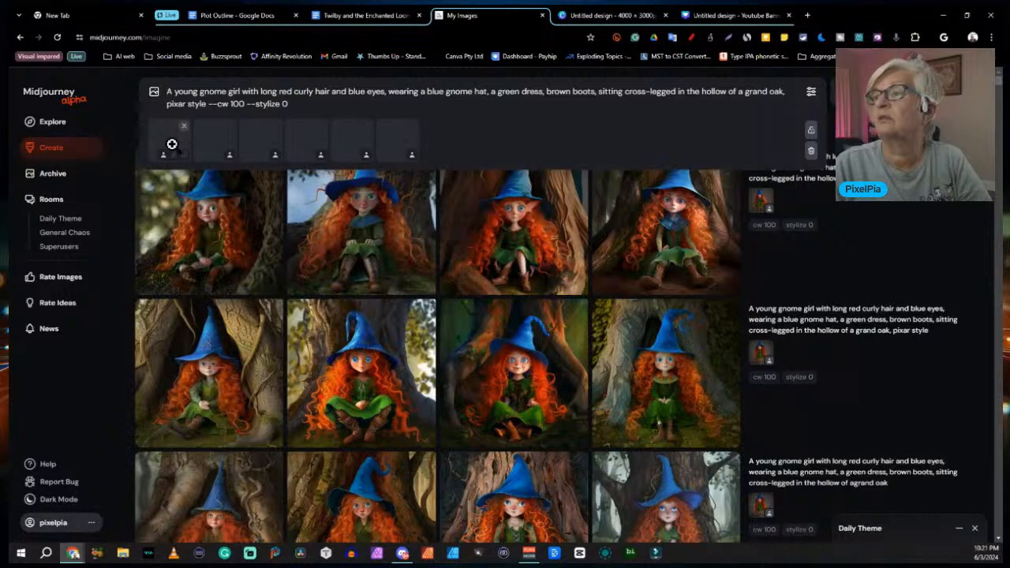
Replace --stylize 0 in the prompt with --cref and paste the copied image URL as the character reference
click(335, 108)
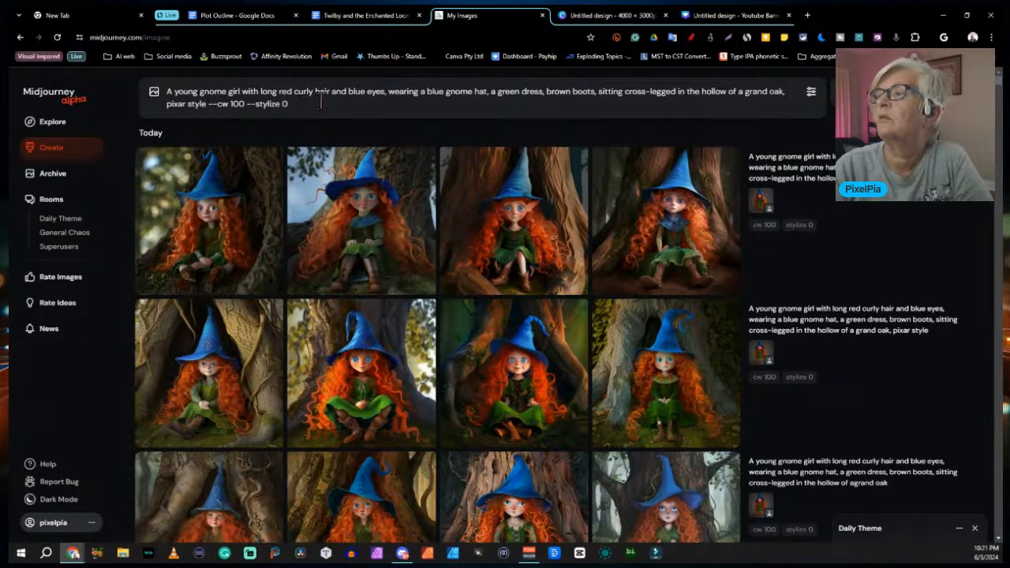
drag(314, 104, 250, 104)
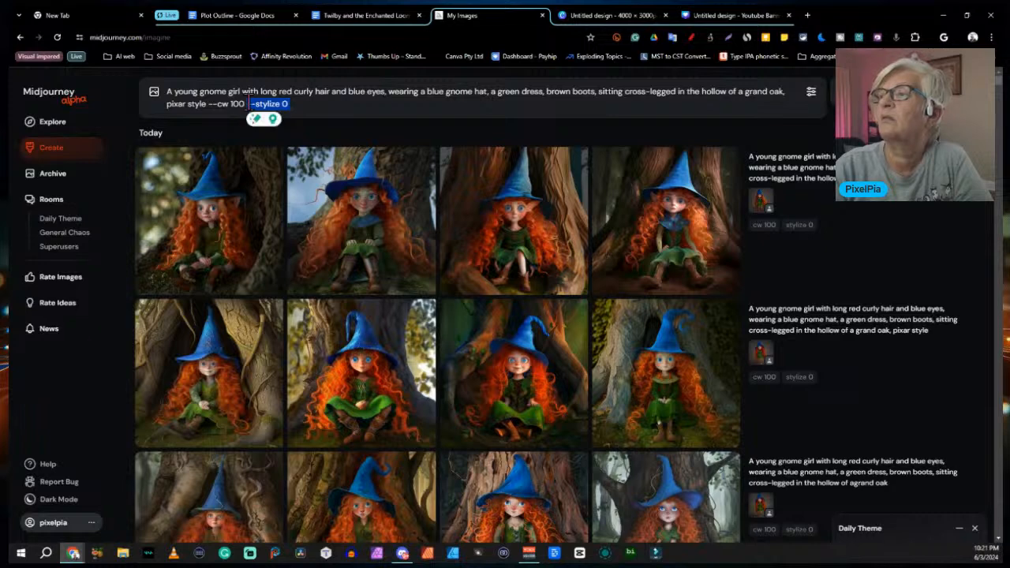
key(BackSpace)
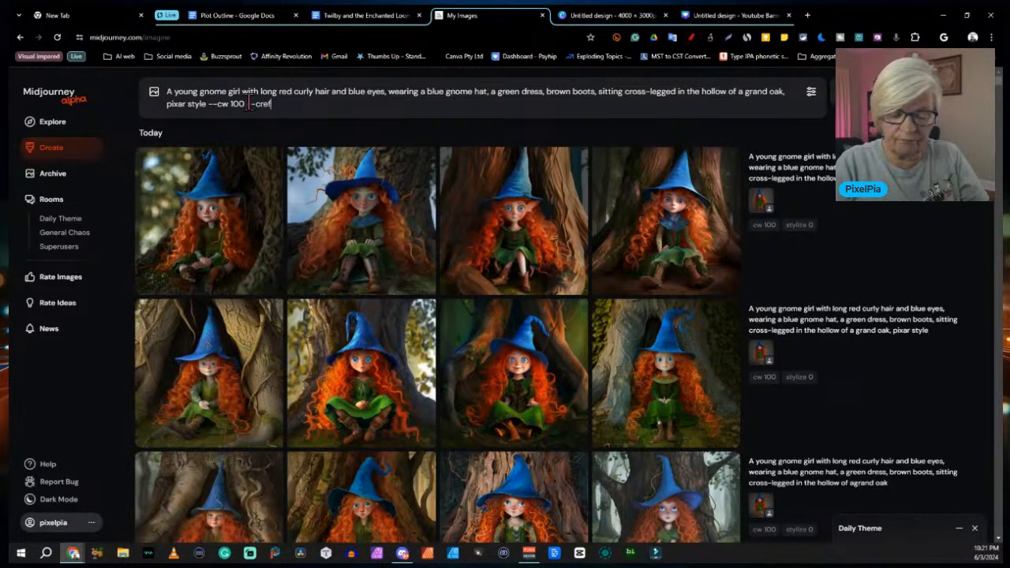
text(cref)
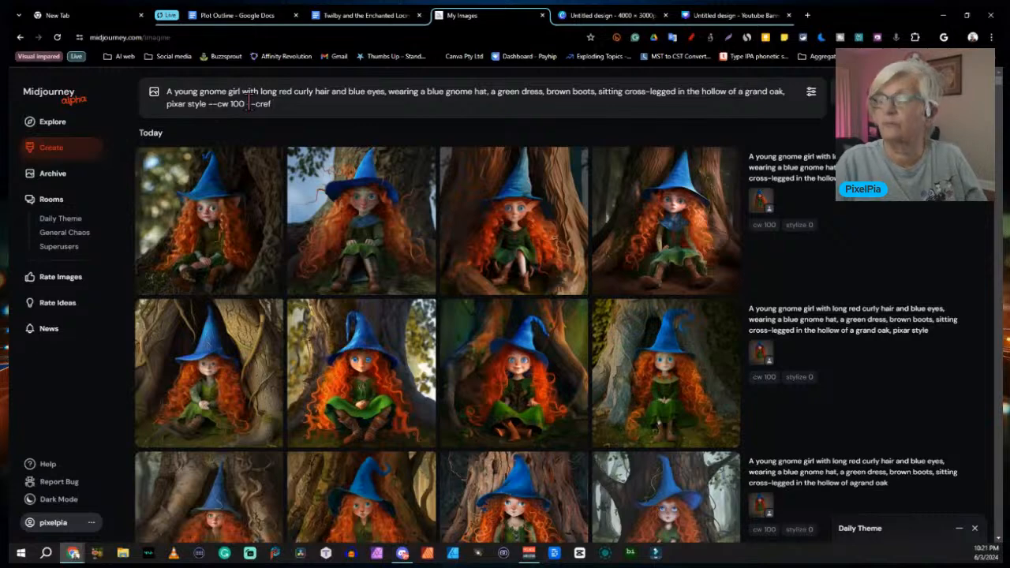
key(ctrl+v)
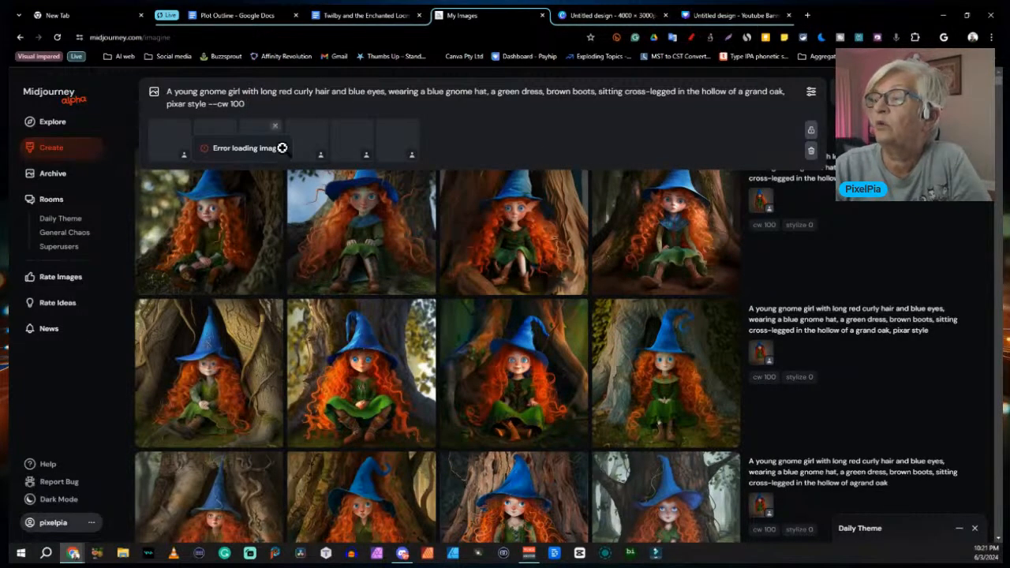
Return to the Archive page and remove all the character reference images from the oak tree prompt
scroll(550, 275, down, 5)
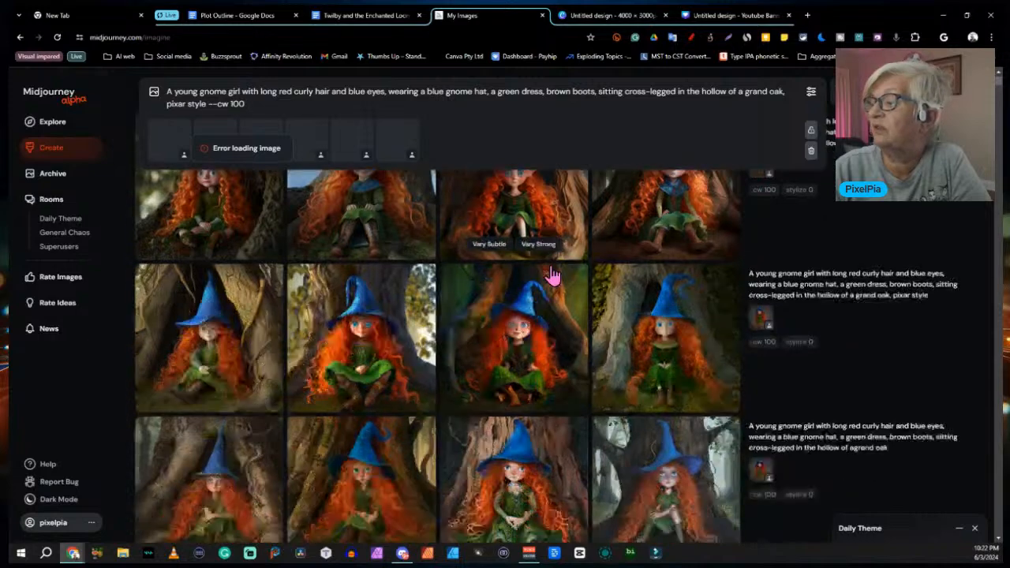
scroll(552, 274, down, 3)
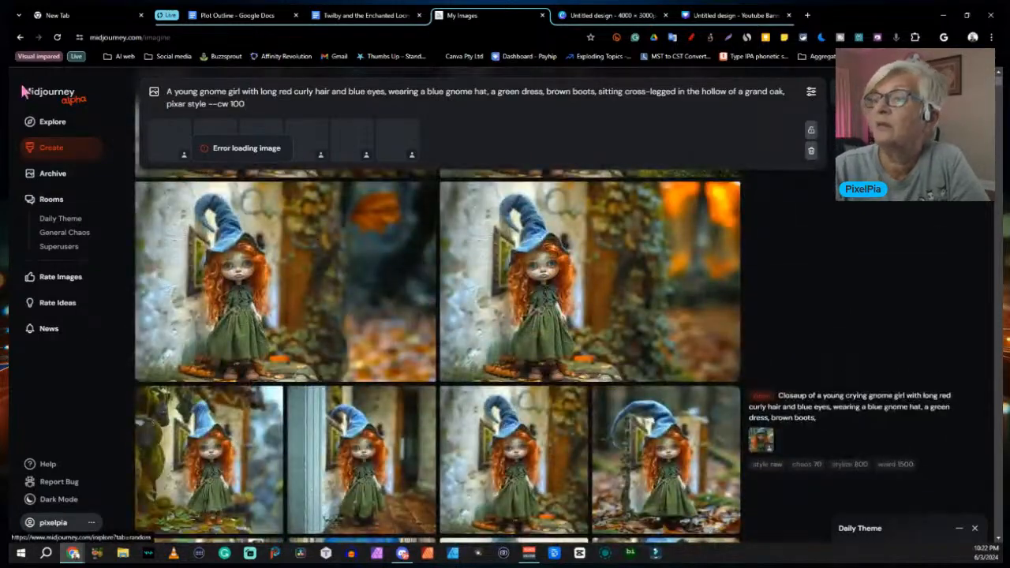
click(44, 178)
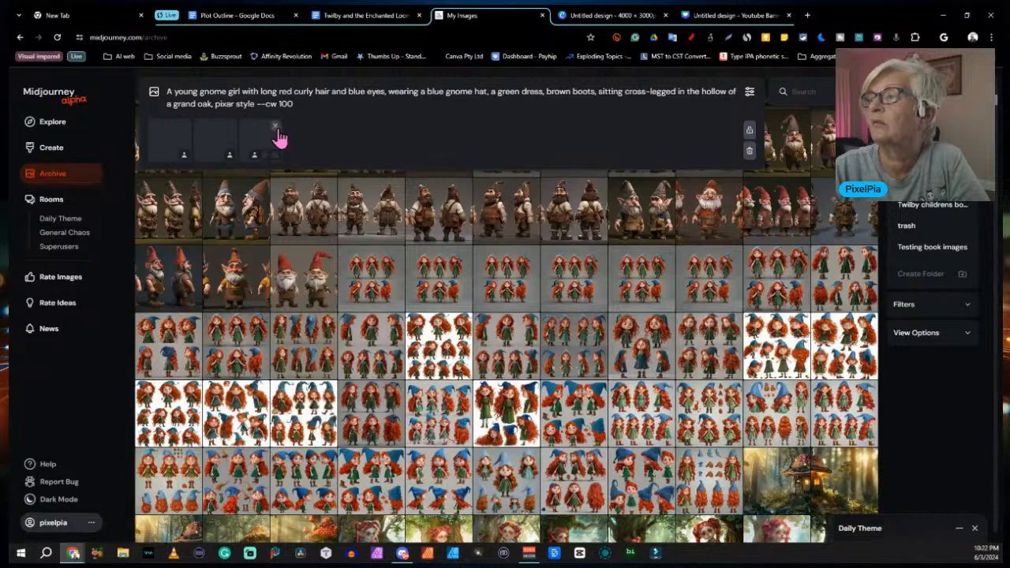
click(276, 126)
click(230, 127)
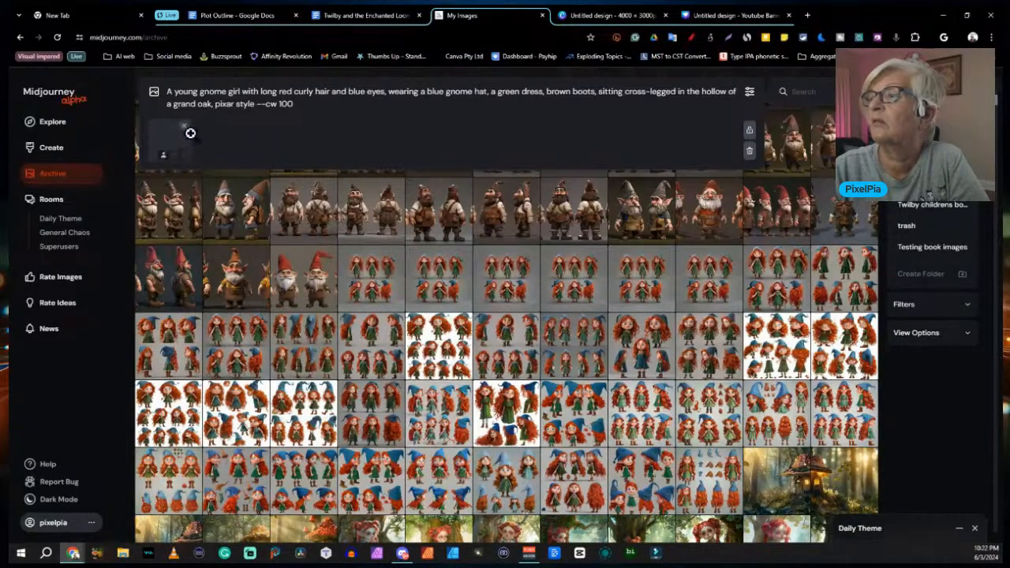
click(301, 213)
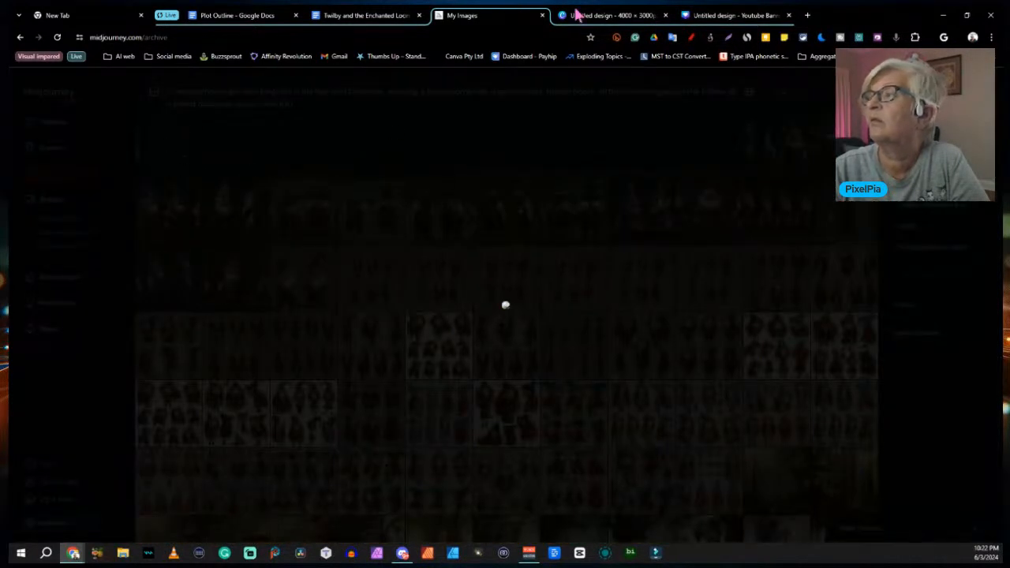
click(467, 295)
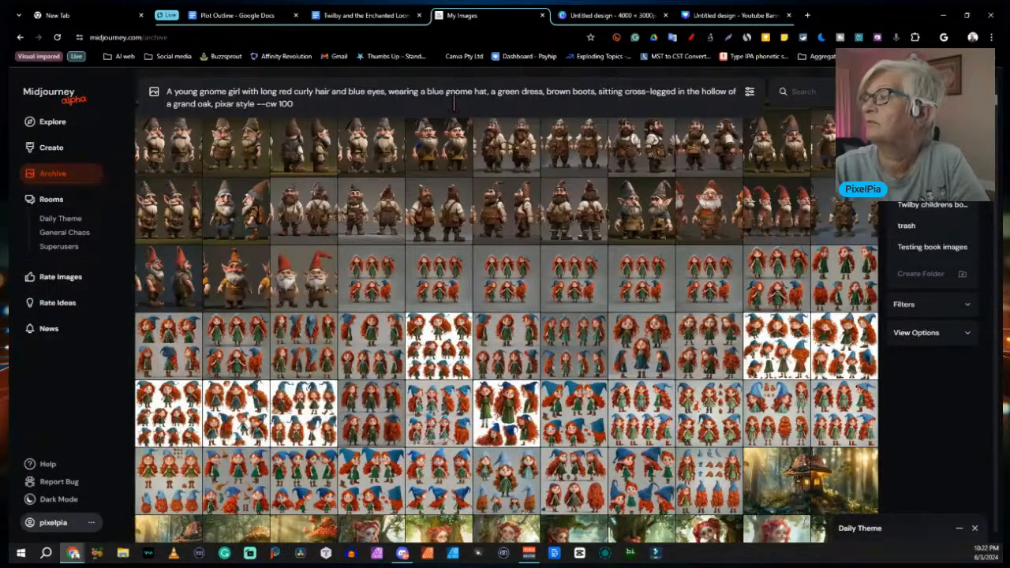
Open the six-pose gnome girl character sheet on a grey background from the Archive and copy its image URL
scroll(479, 231, up, 3)
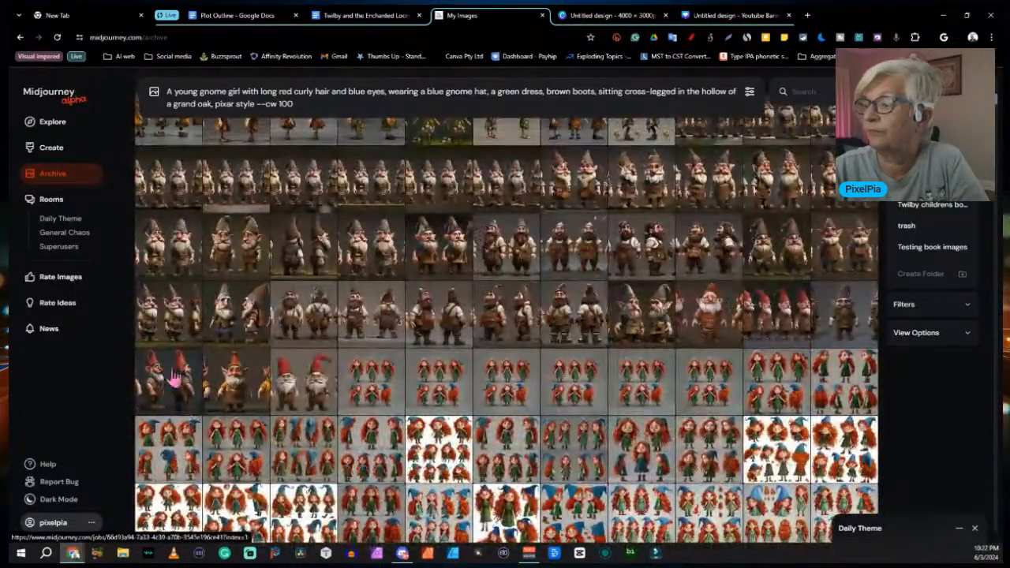
click(705, 373)
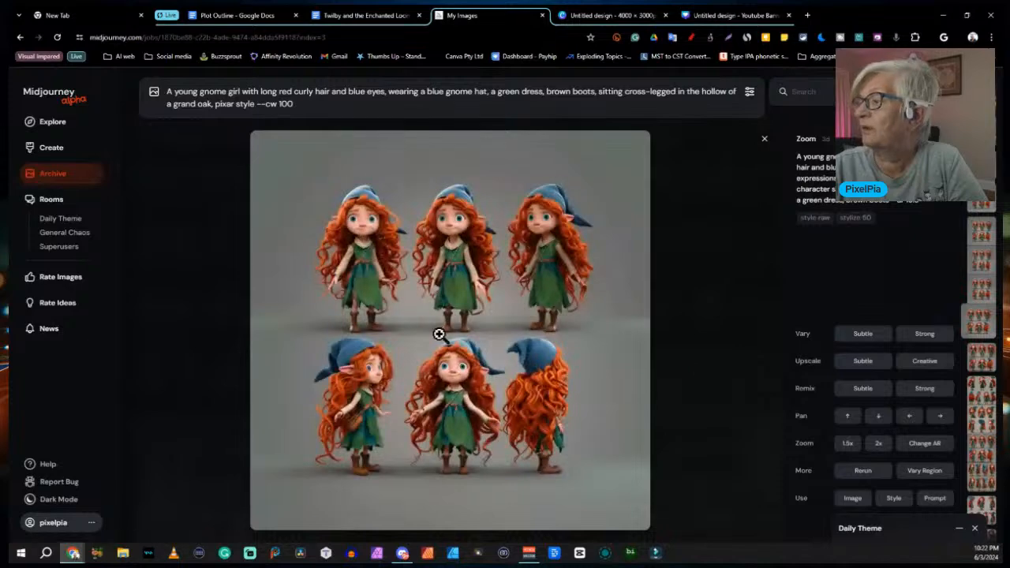
right_click(463, 268)
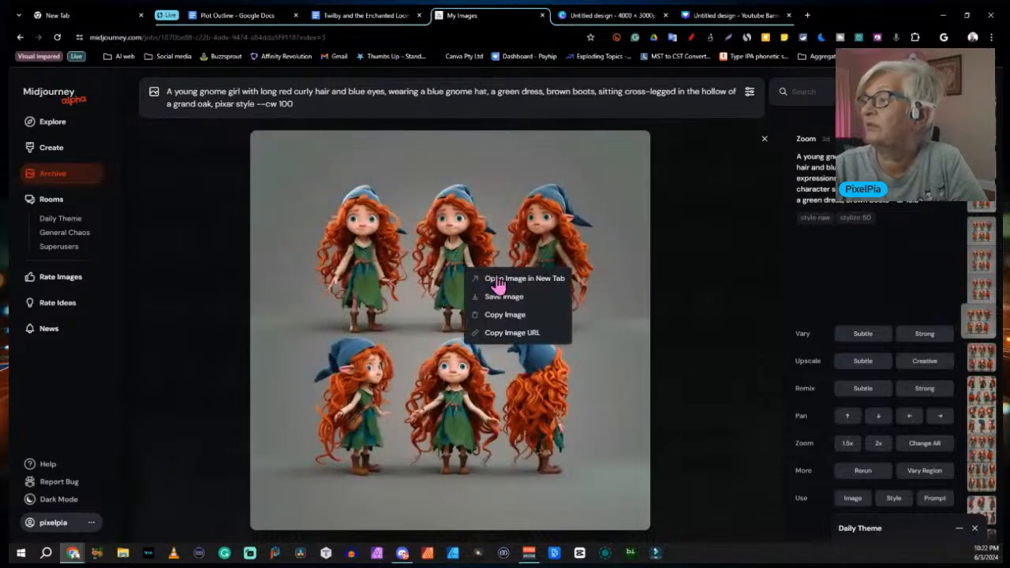
click(523, 333)
scroll(537, 239, up, 1)
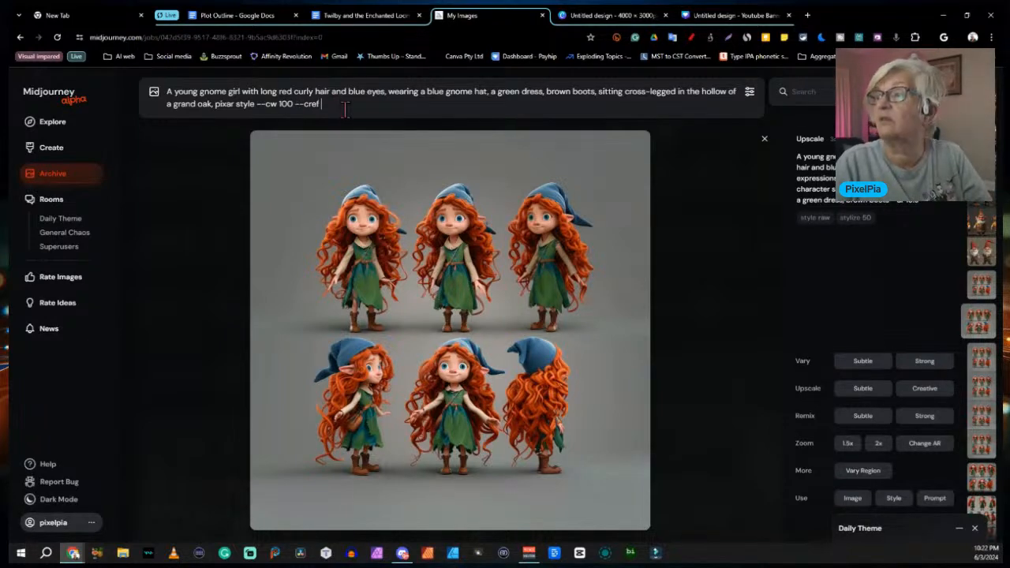
Paste the character sheet's URL as the oak tree prompt's --cref reference, generate the images and show the newest results on the Create page
key(ctrl+v)
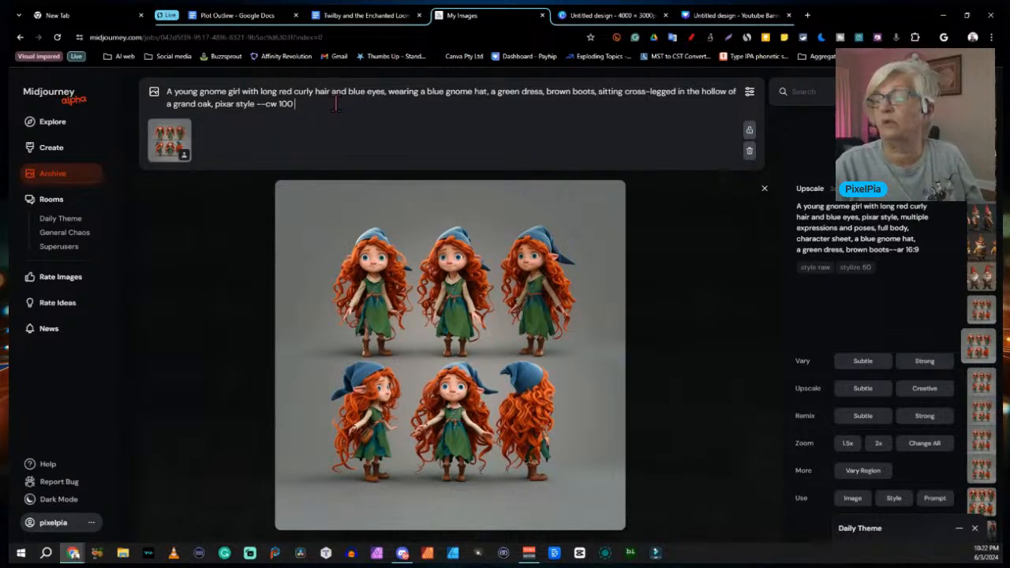
key(Return)
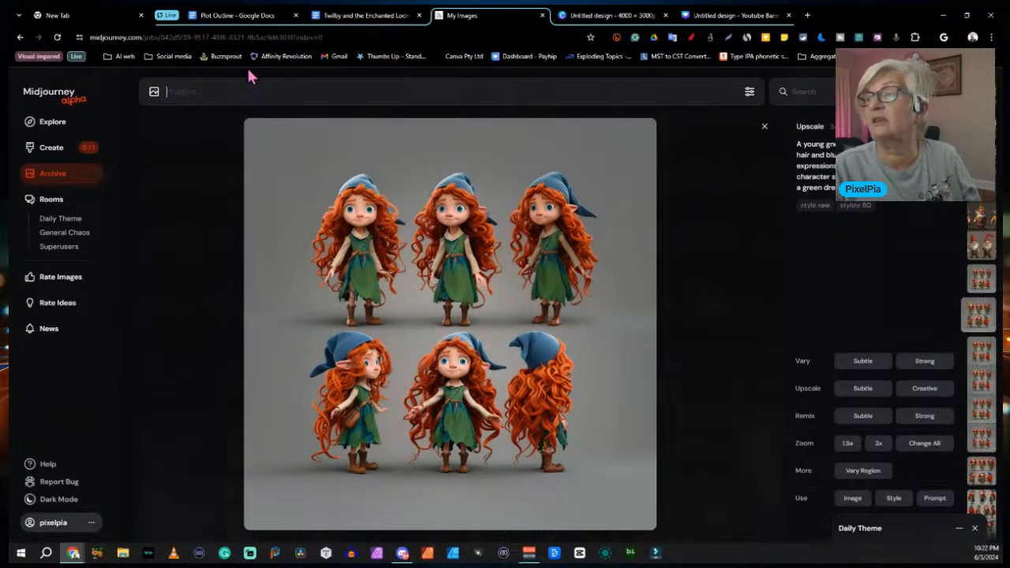
click(51, 147)
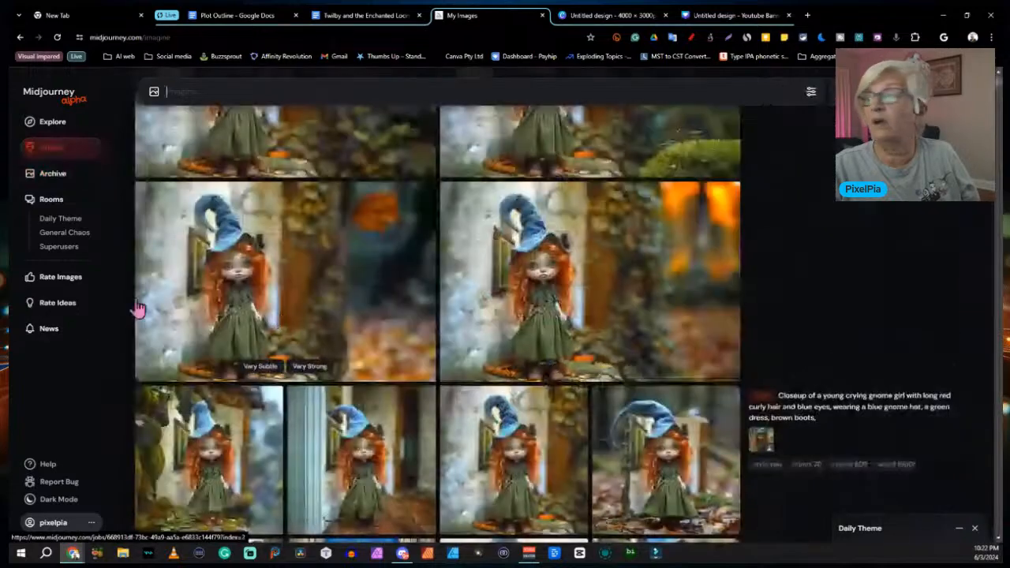
scroll(441, 284, up, 10)
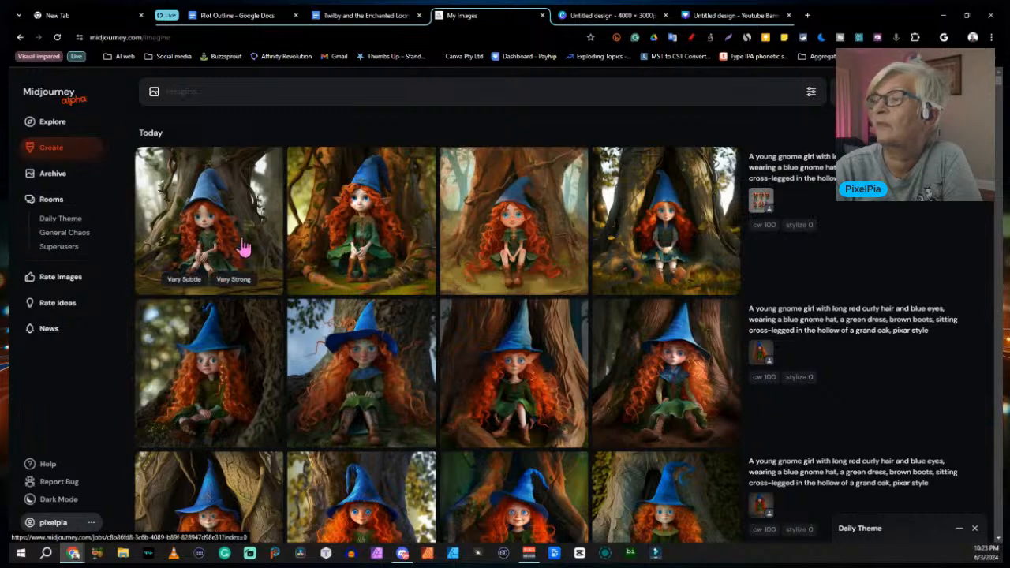
Enlarge the newest oak tree images, compare them with the earlier variations and close the enlarged view
click(194, 231)
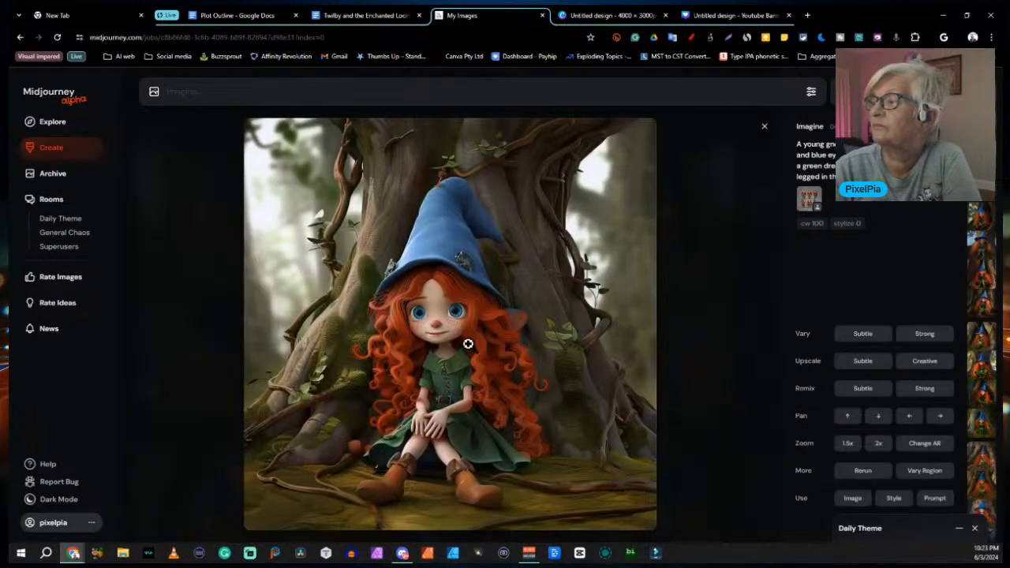
scroll(482, 323, down, 5)
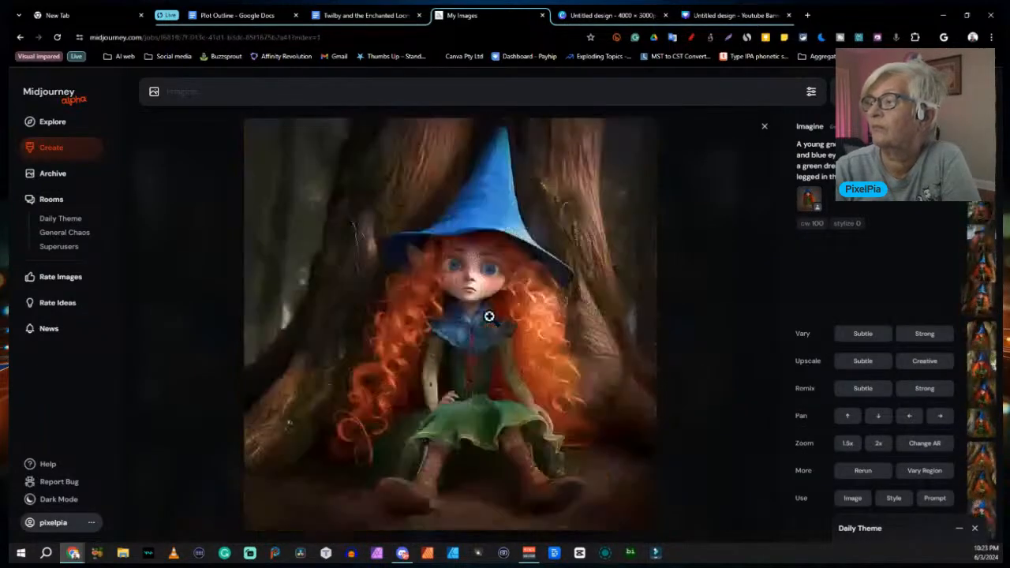
scroll(489, 316, down, 1)
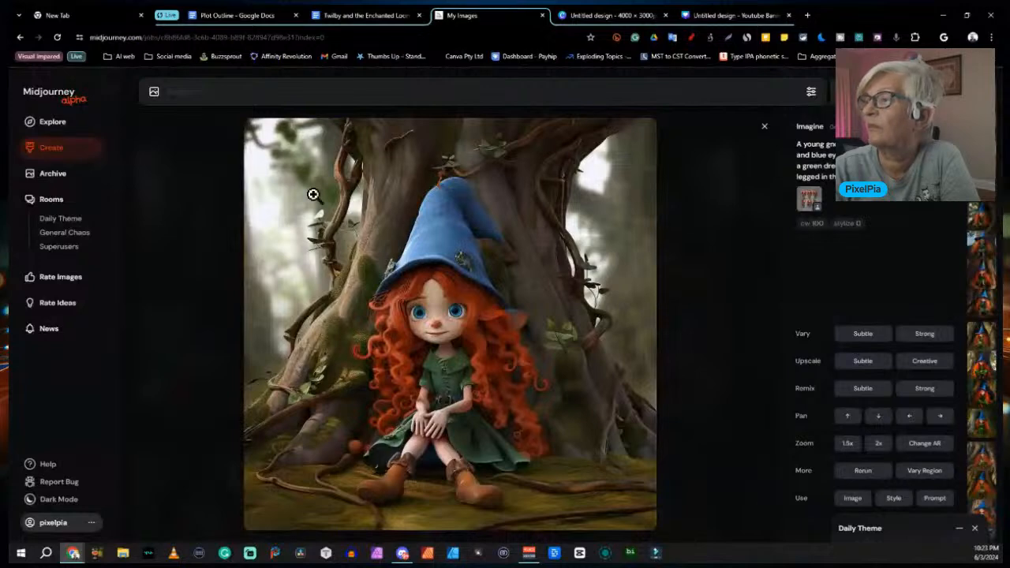
scroll(484, 320, down, 2)
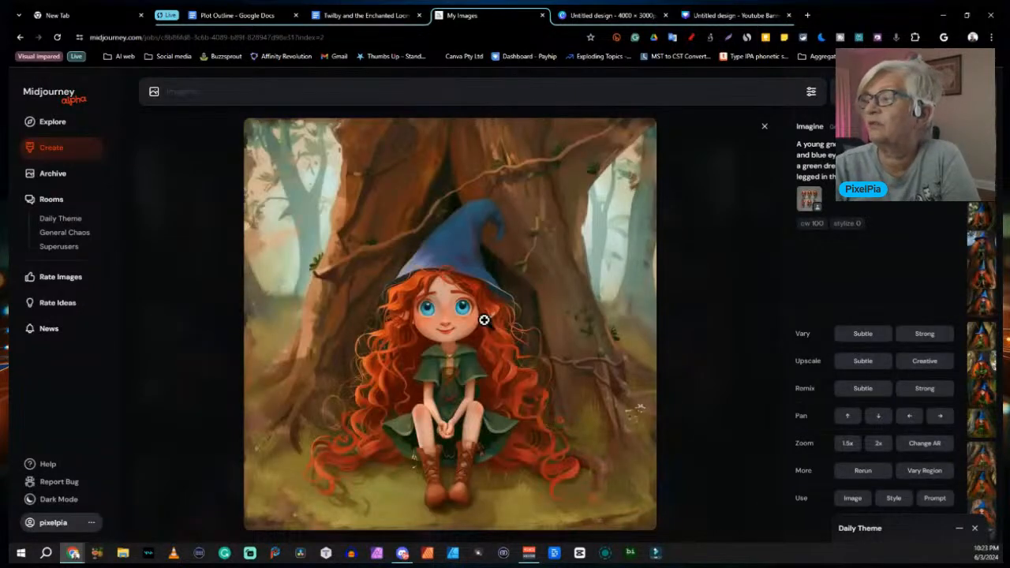
scroll(484, 319, down, 2)
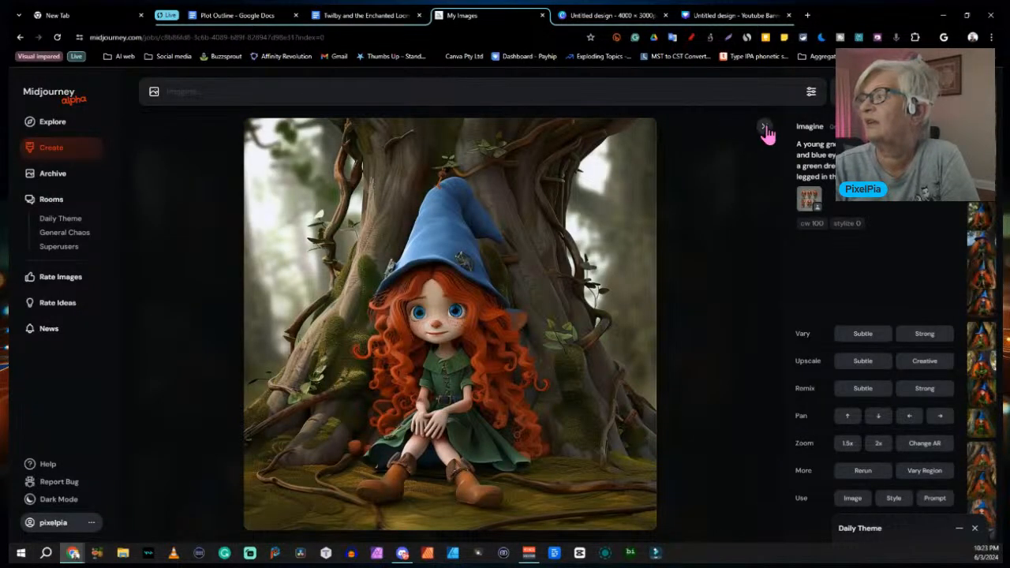
click(763, 127)
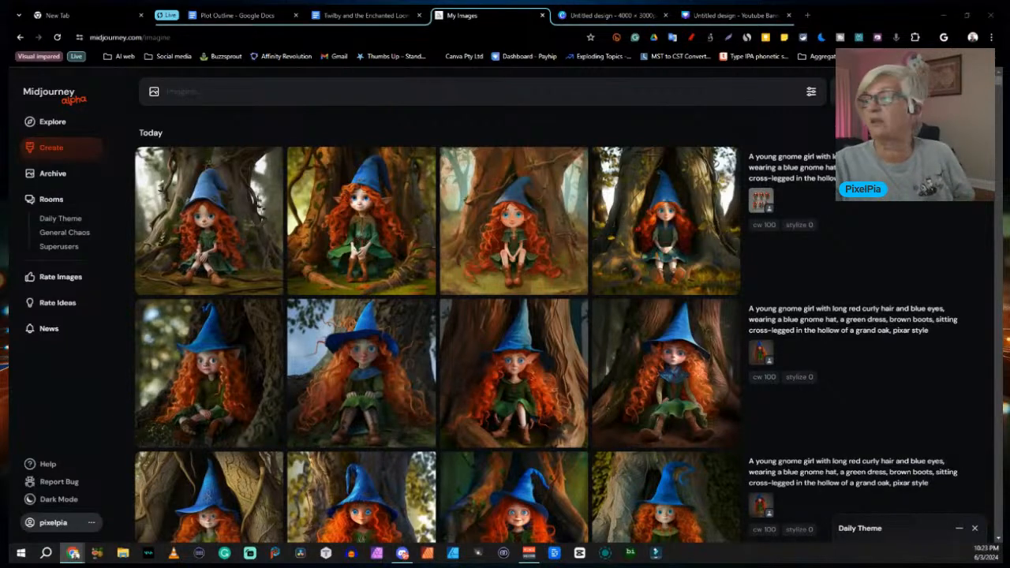
Find the first full-body gnome girl image with the mossy forest background, just above 31 May 2024, and copy its image URL
scroll(502, 110, down, 10)
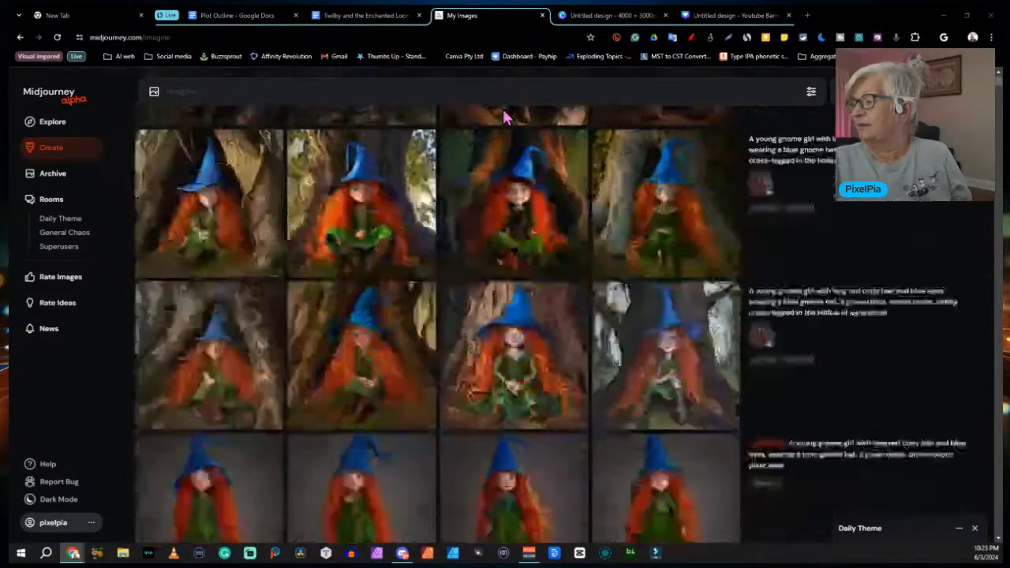
scroll(503, 110, down, 10)
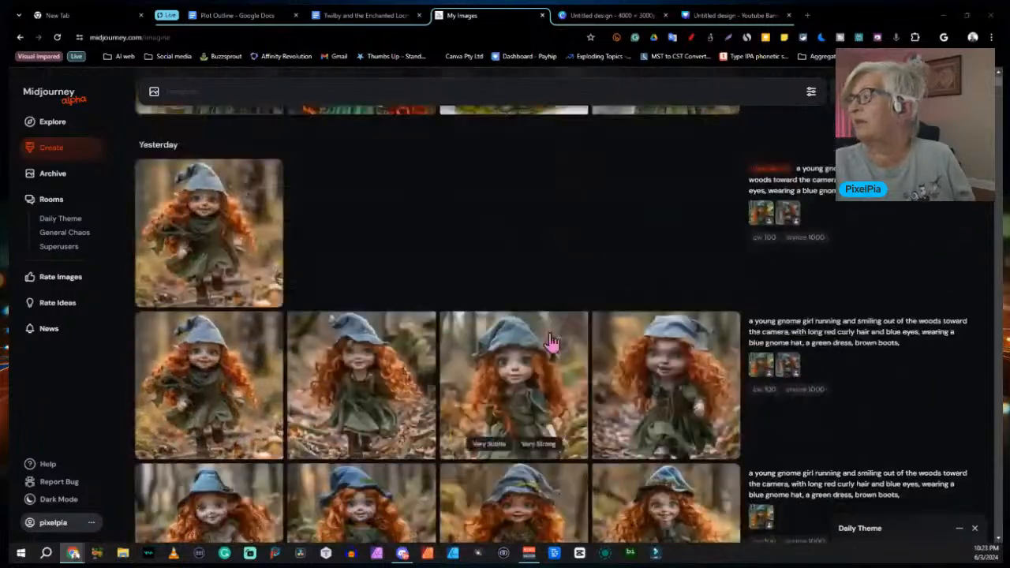
scroll(374, 207, down, 10)
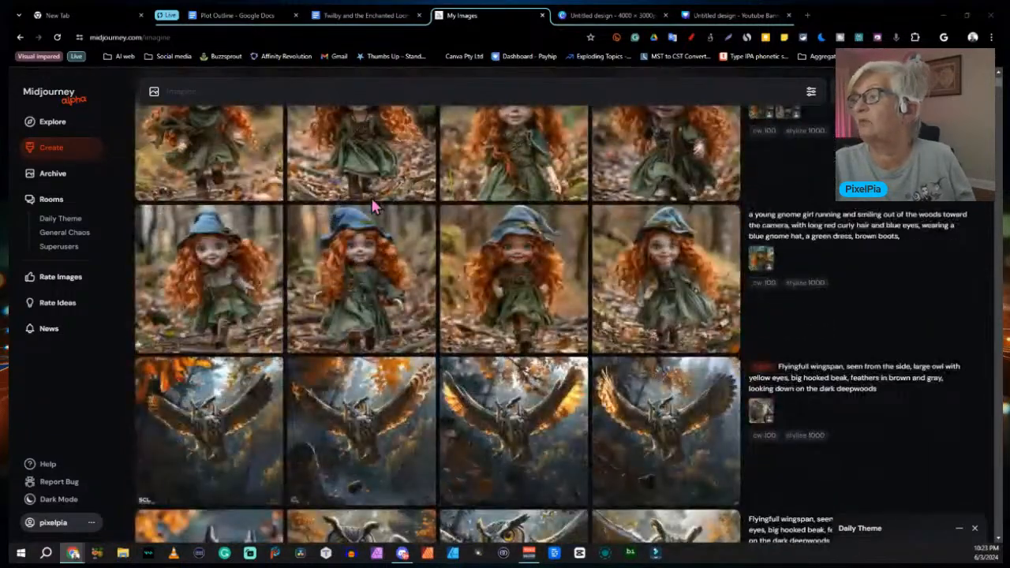
scroll(375, 207, down, 10)
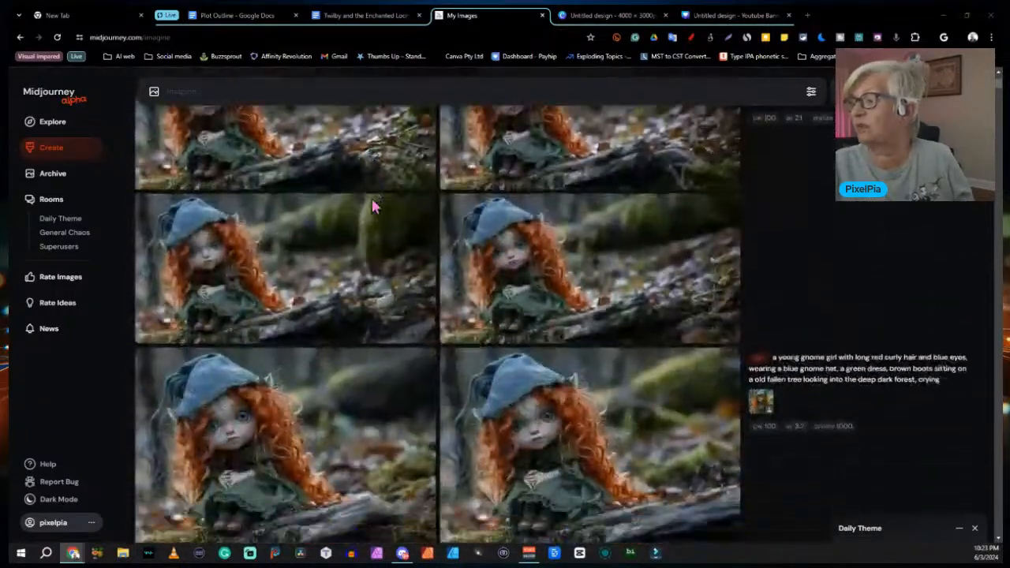
scroll(373, 206, down, 5)
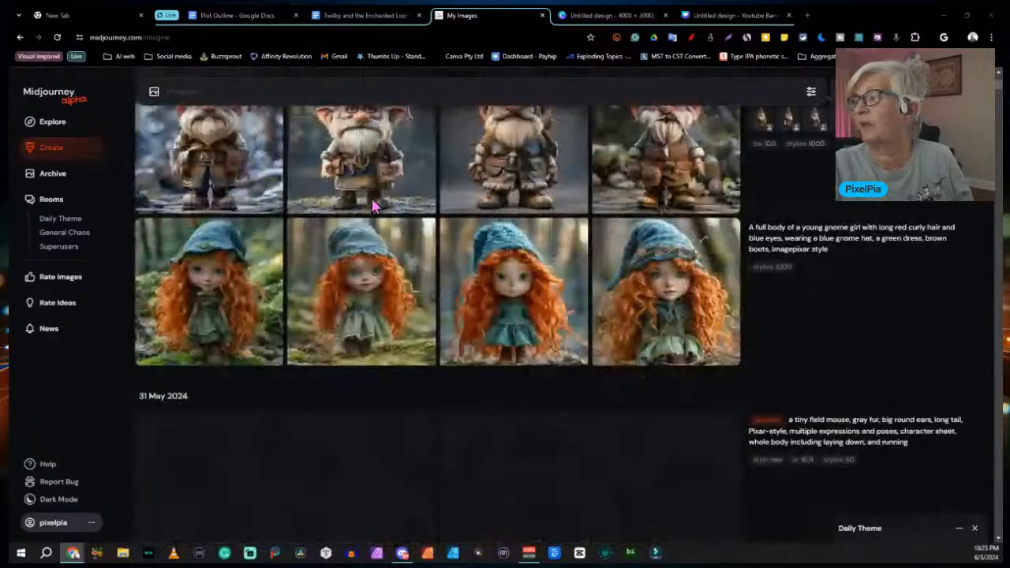
scroll(403, 264, up, 2)
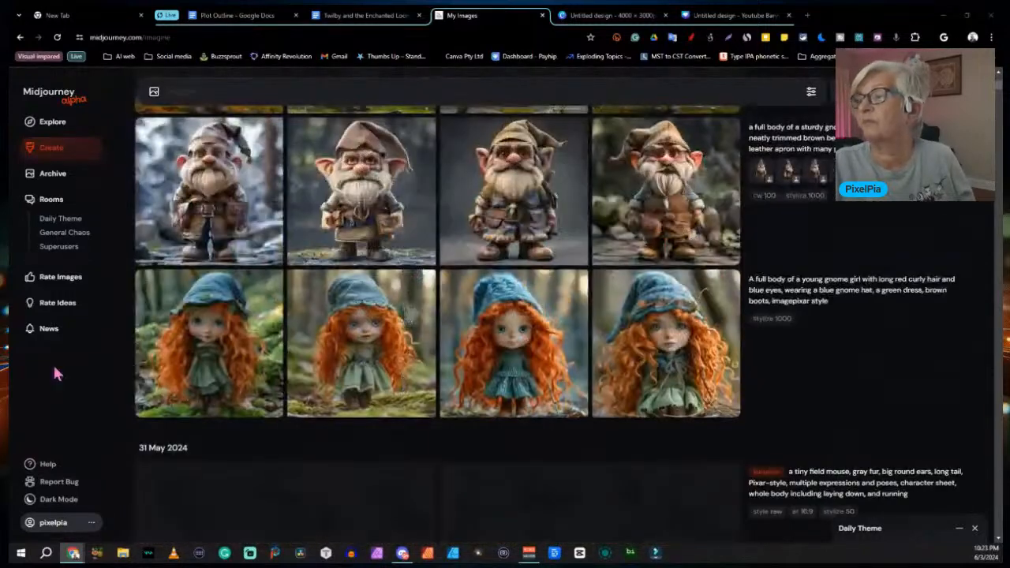
click(207, 341)
right_click(416, 310)
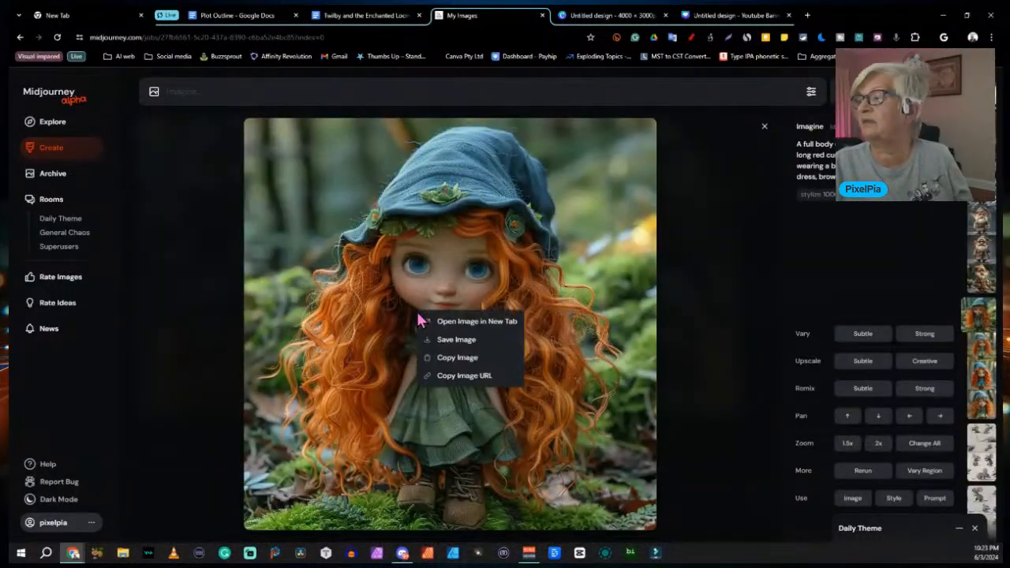
click(460, 379)
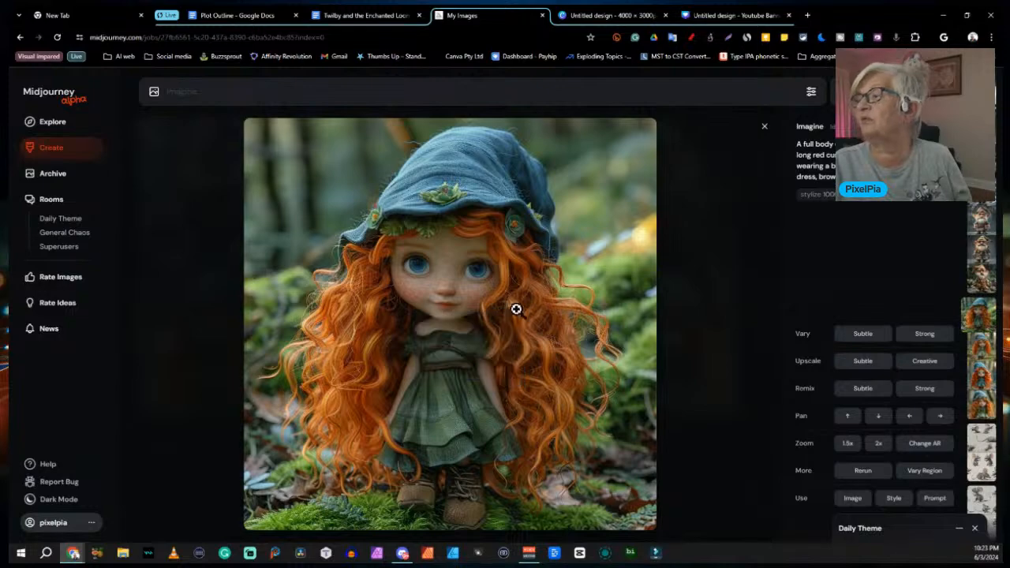
Leaf through the neighbouring enlarged images and return to the list of generations on the Create page
scroll(588, 292, down, 4)
scroll(588, 292, down, 4)
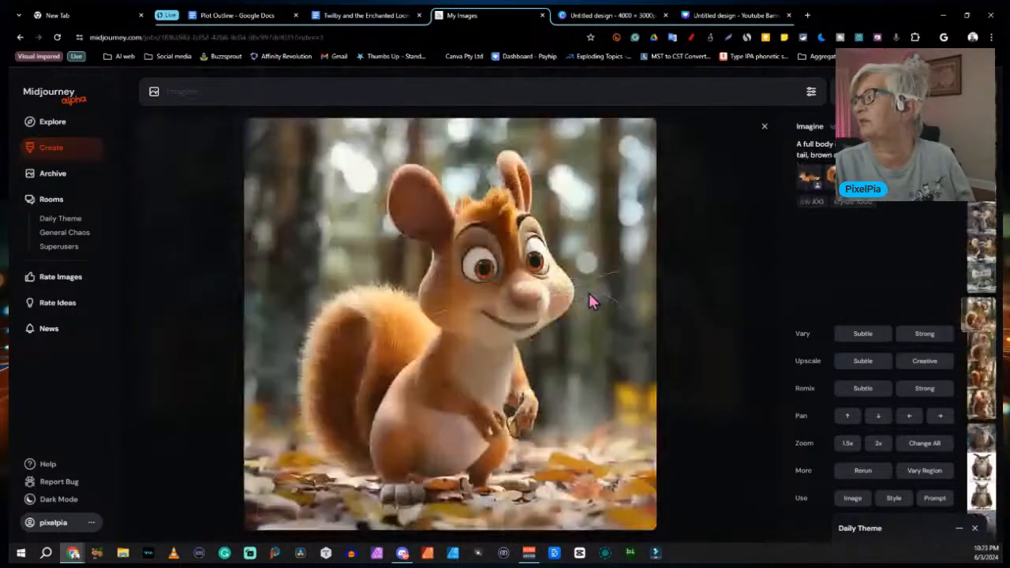
scroll(588, 292, down, 2)
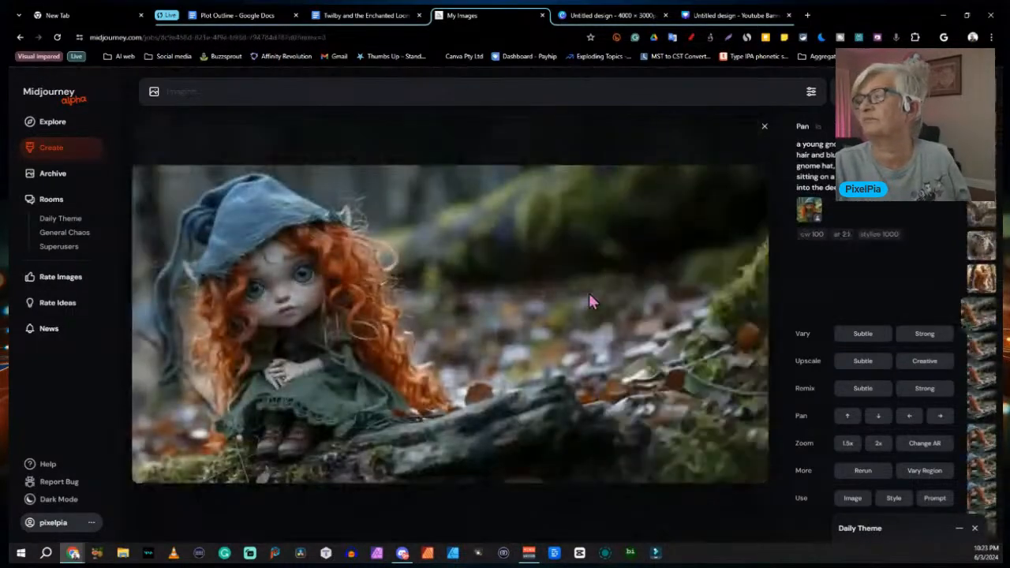
click(41, 125)
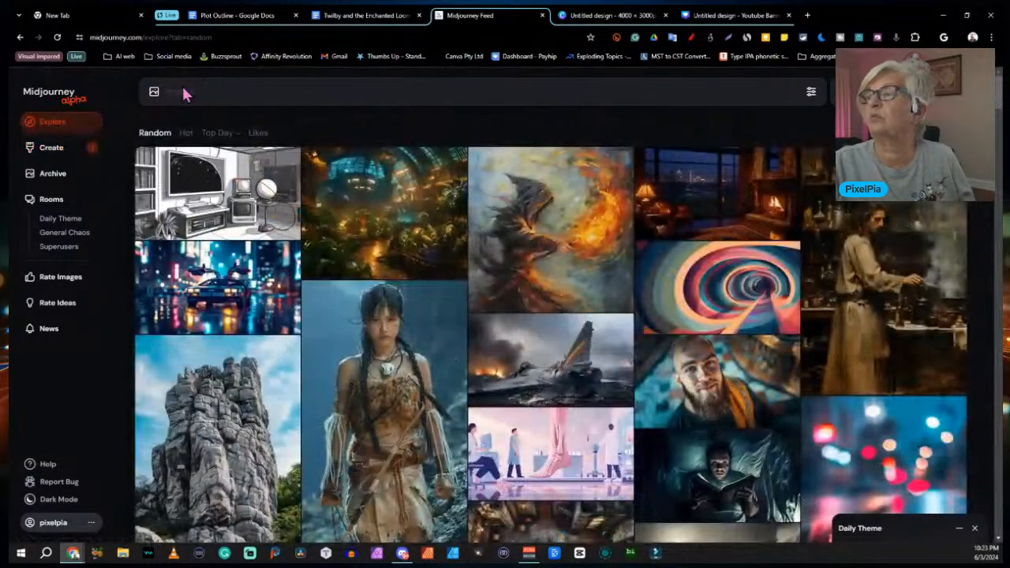
click(41, 152)
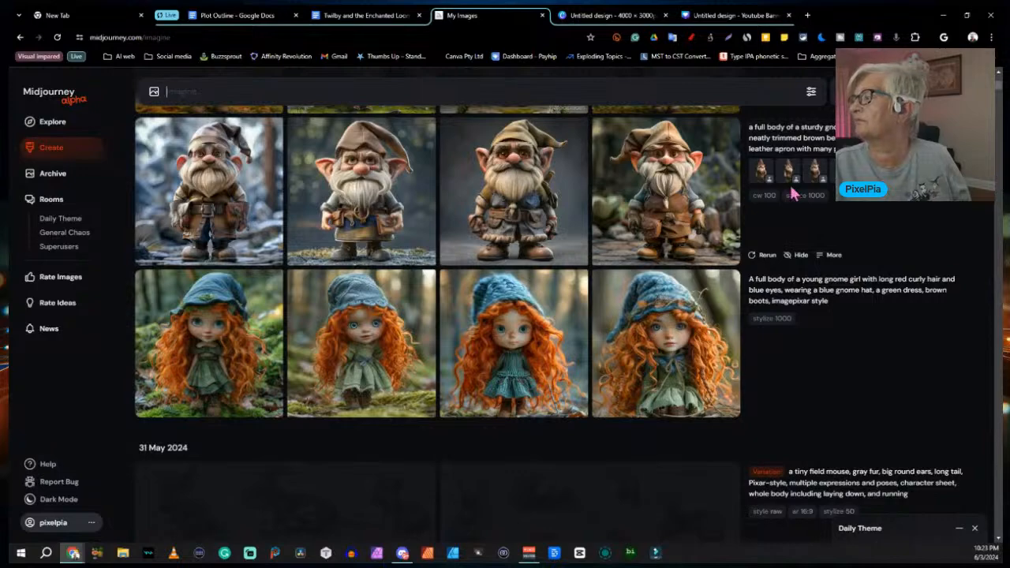
Load the prompt of the full-body gnome girl generation with stylize 1000 into the prompt field for reuse
scroll(790, 196, down, 2)
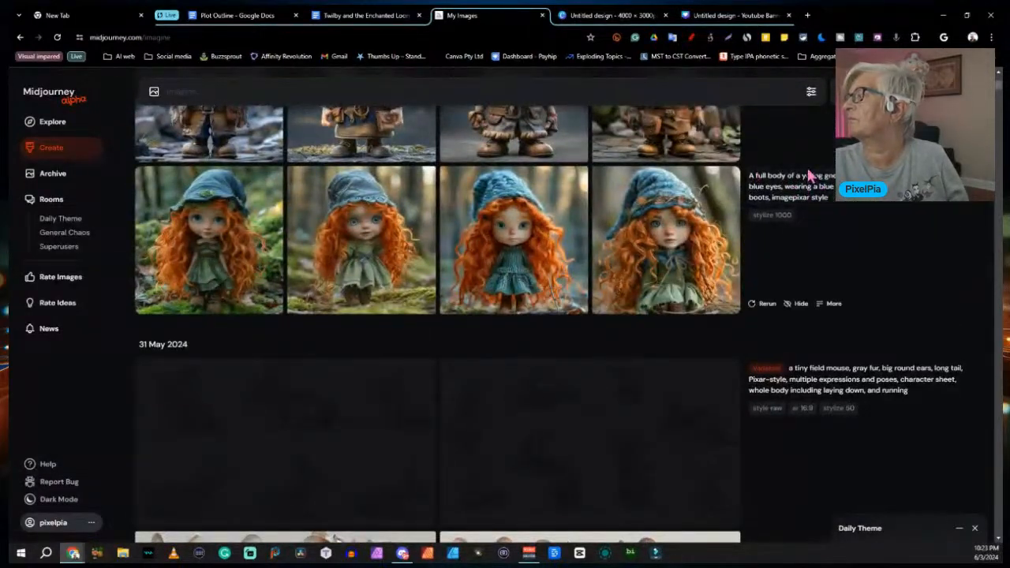
drag(795, 177, 808, 181)
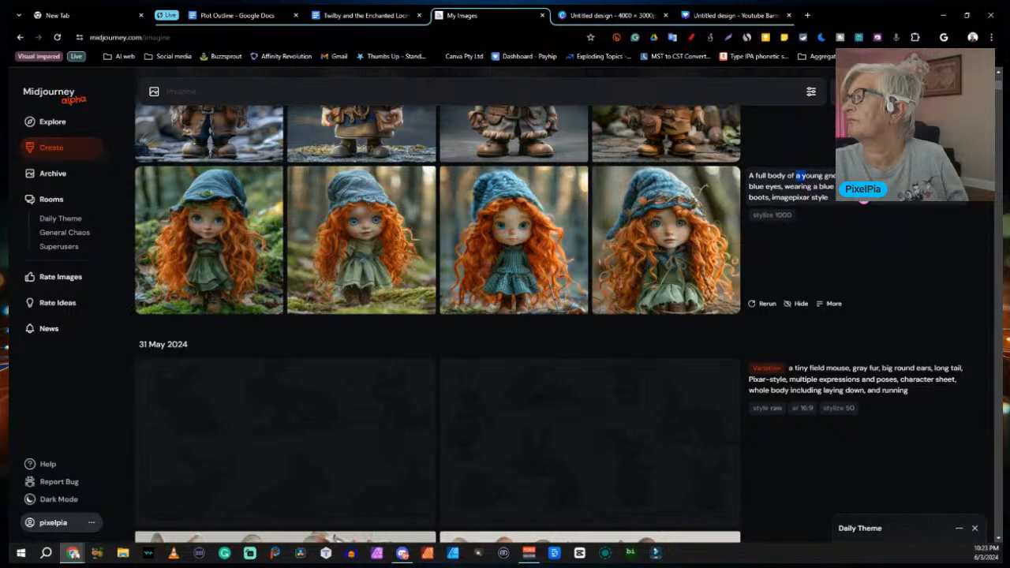
click(813, 184)
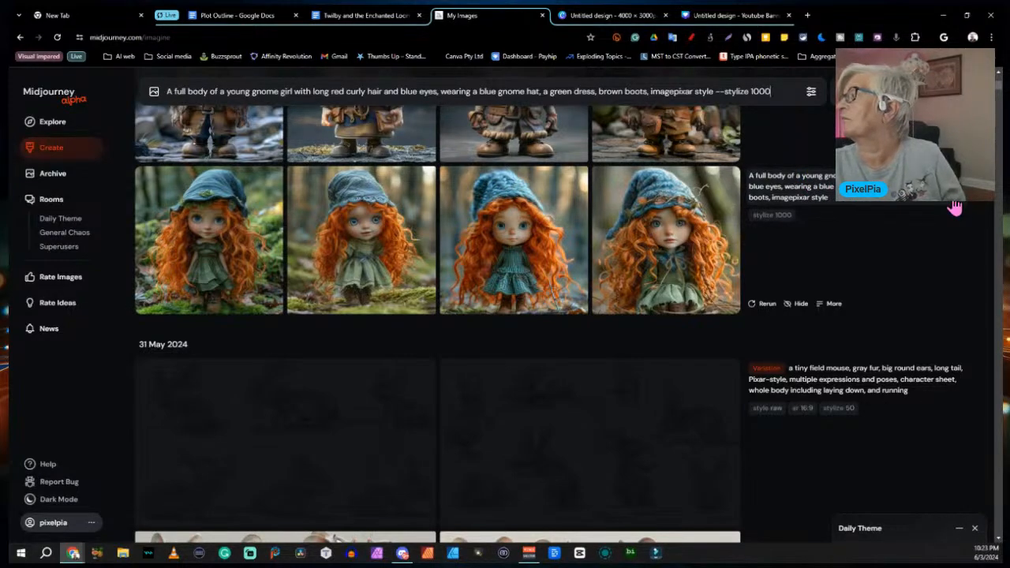
scroll(603, 208, down, 5)
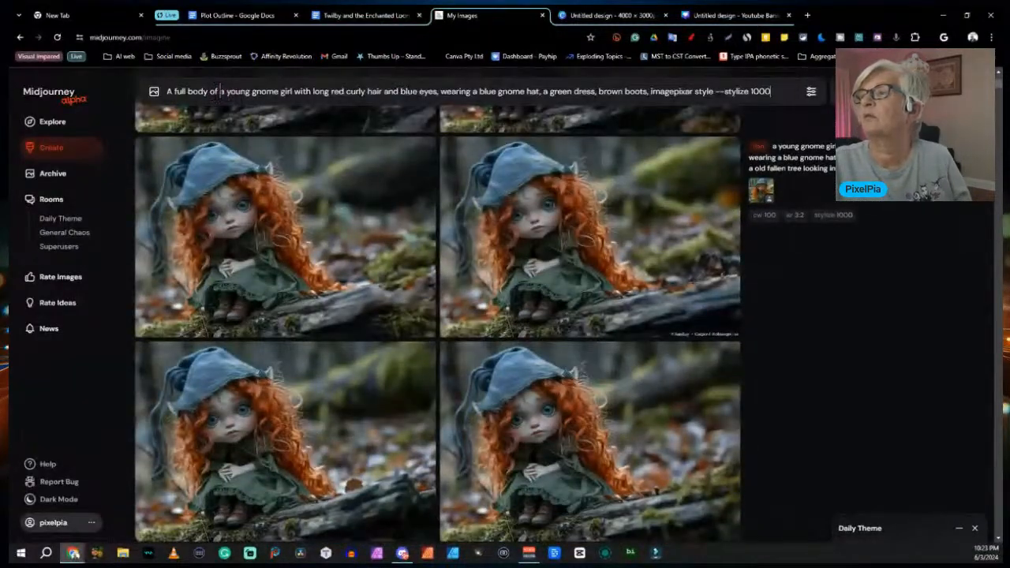
Remove "A full body of" and "imagepixar style --stylize 1000" from the gnome girl prompt
drag(218, 91, 147, 91)
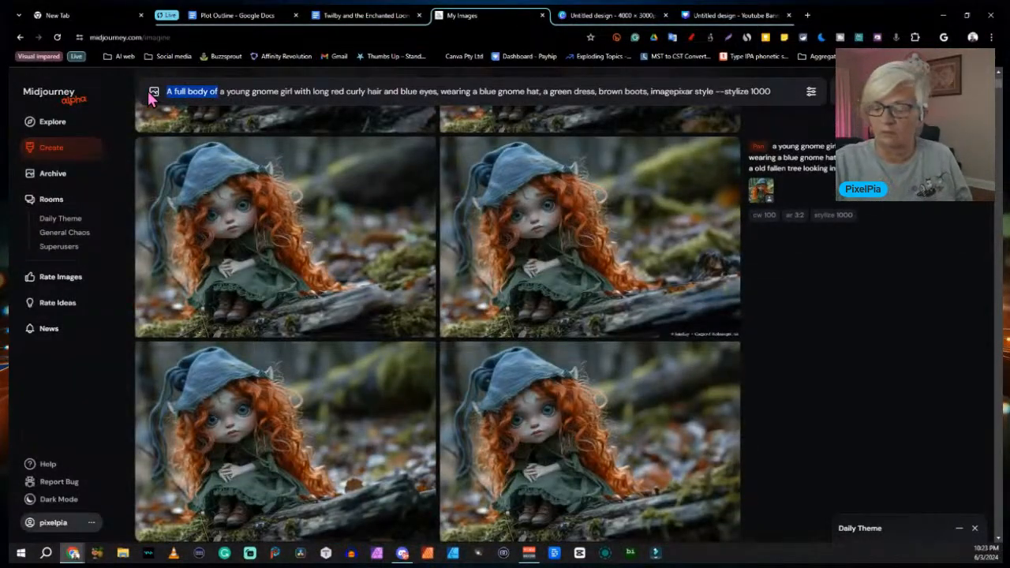
key(BackSpace)
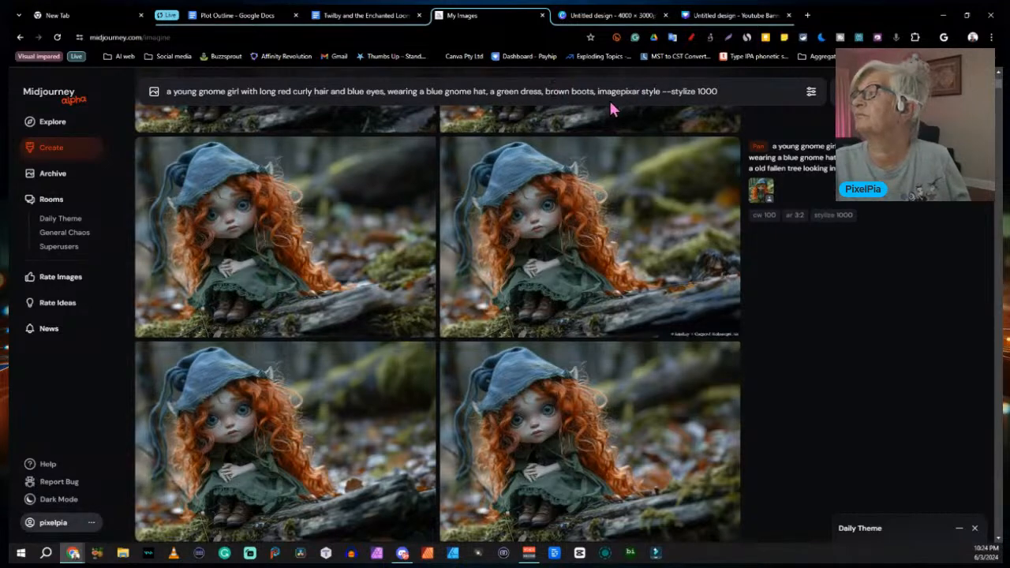
drag(598, 91, 803, 103)
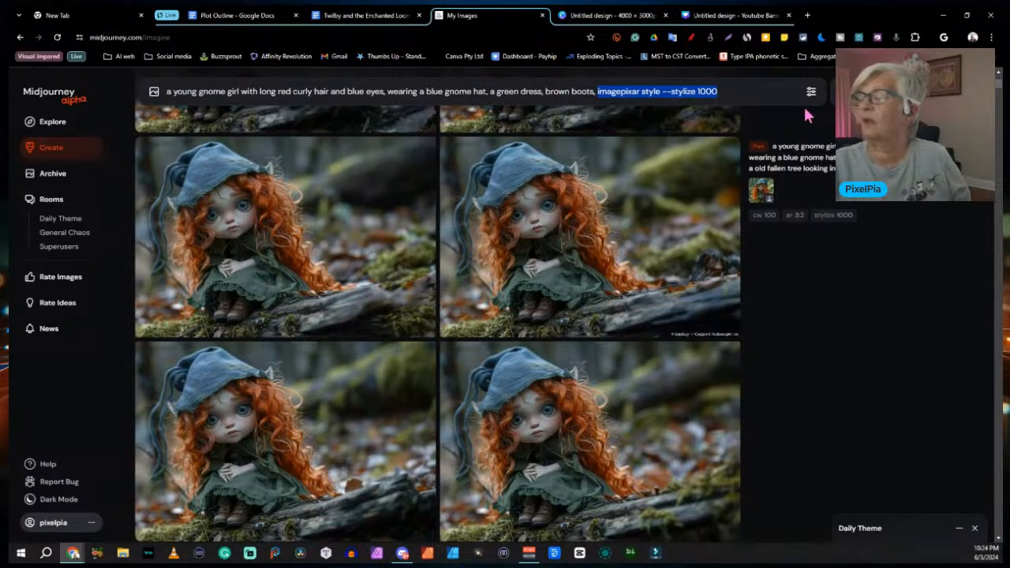
key(BackSpace)
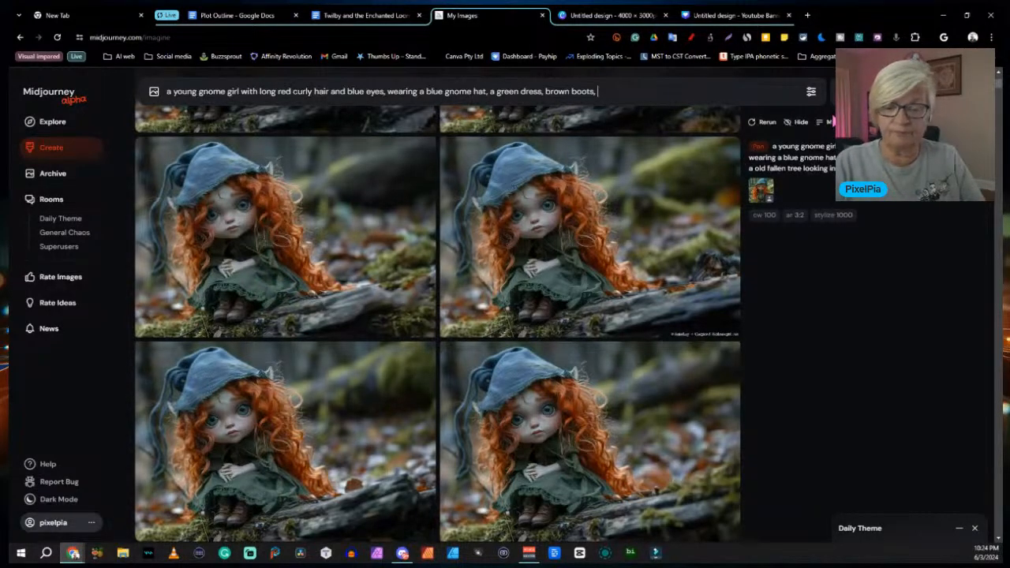
Add "sitting by a lake laughing" to the end of the gnome girl prompt after "brown boots,"
text(sitti)
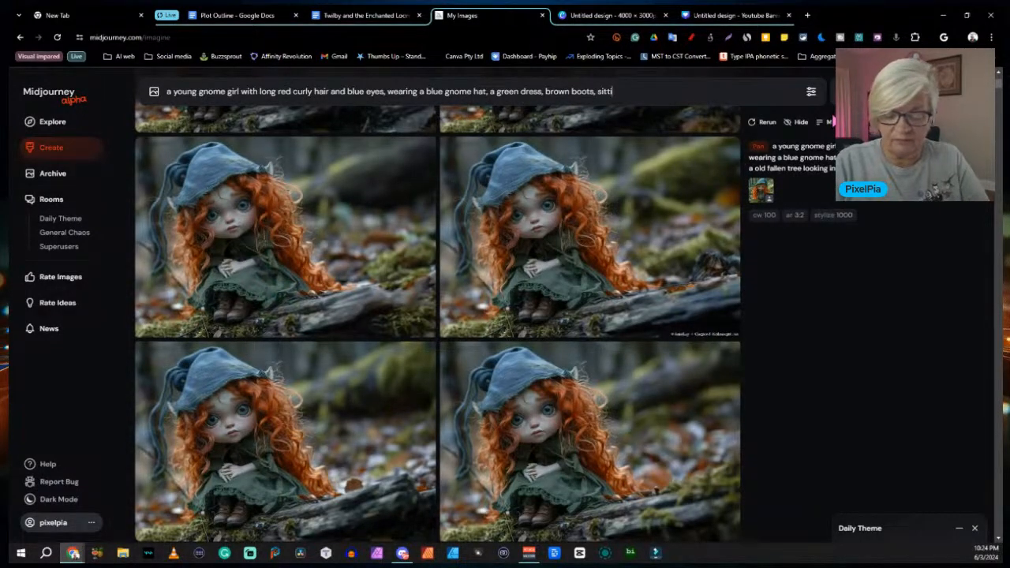
text(ng by a lake )
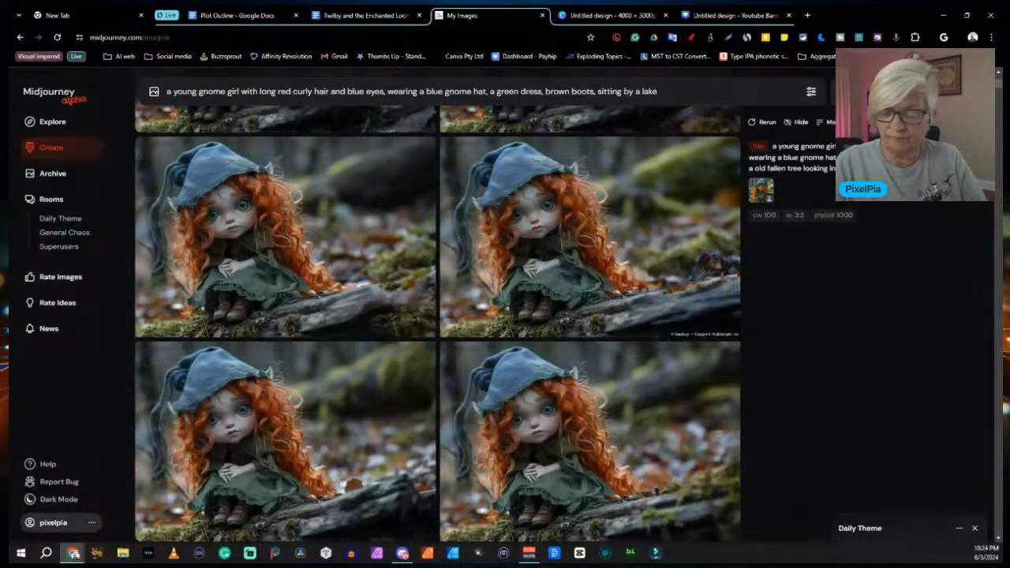
text(laughing)
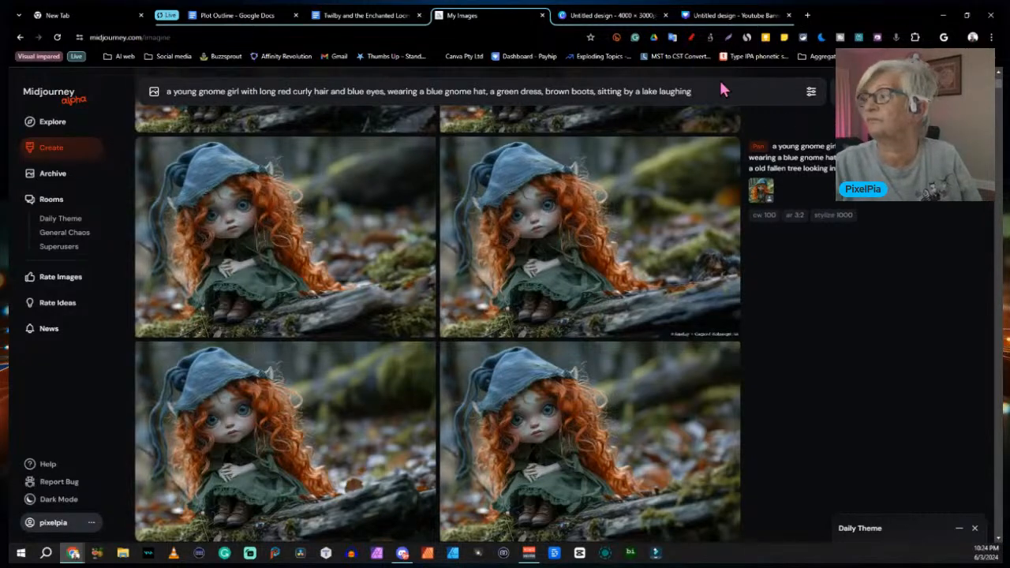
Add the copied image URL as a --cref character reference with --cw 100, and generate the laughing lake scene
text( --)
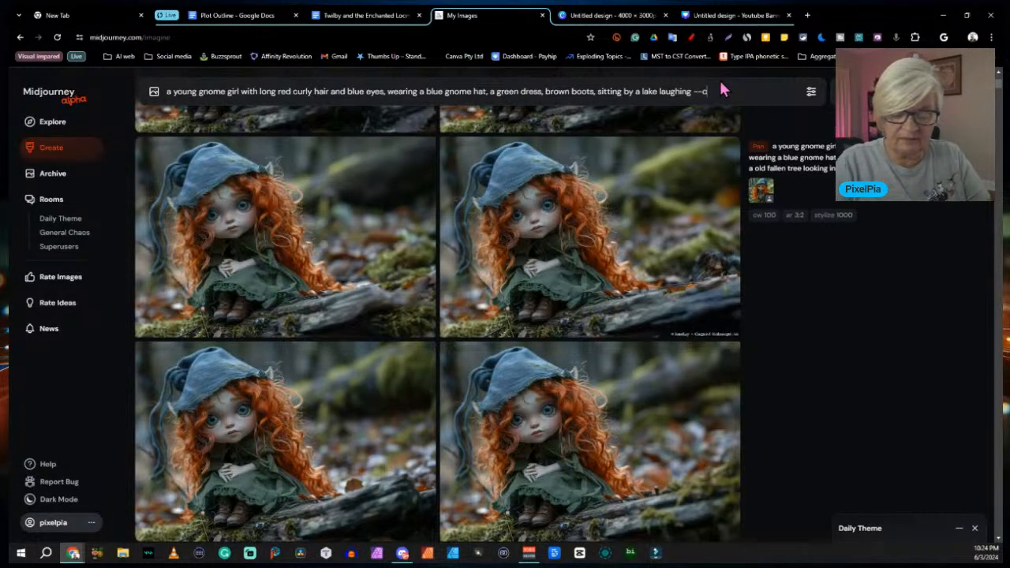
text(cref)
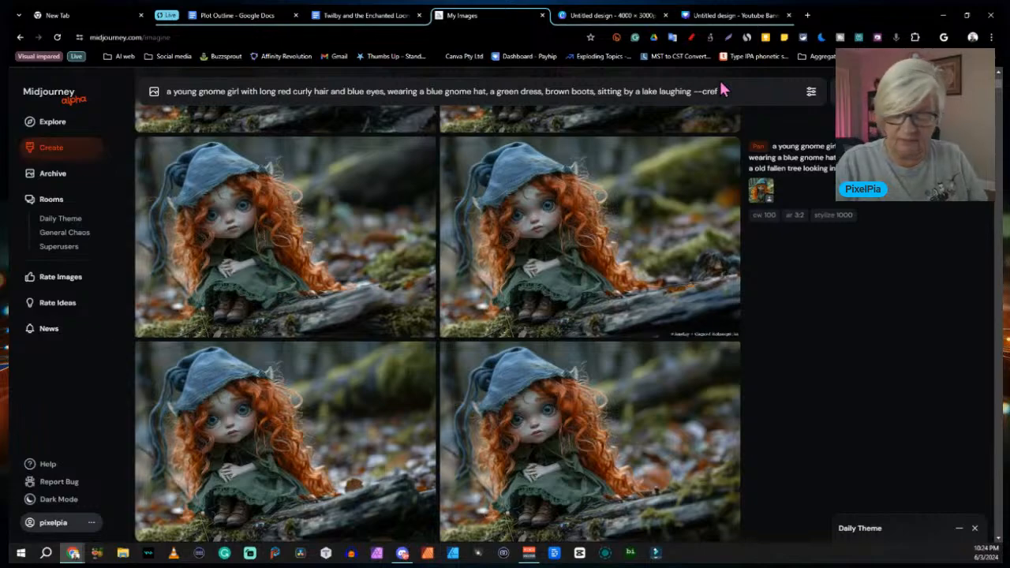
key(ctrl+v)
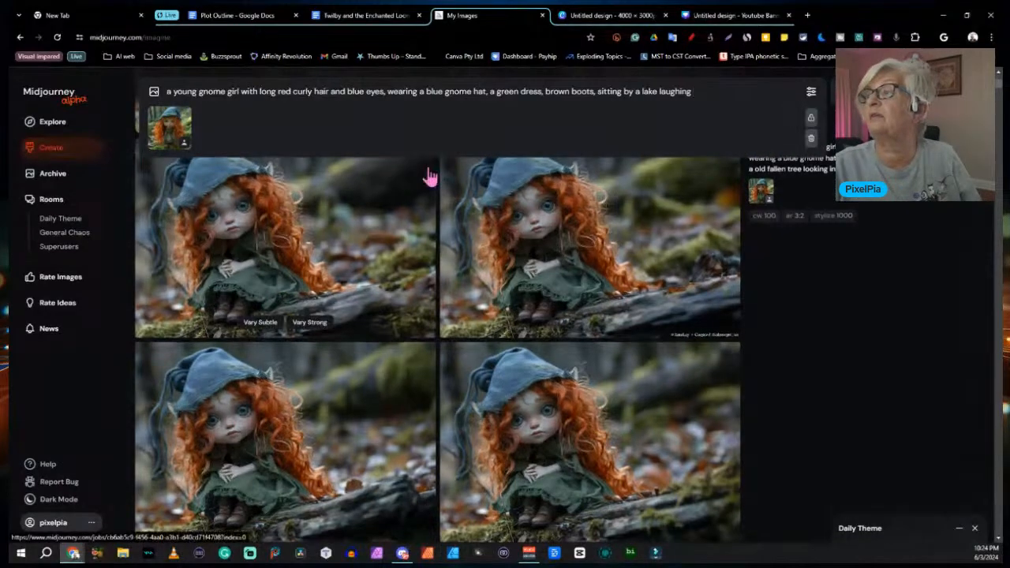
scroll(428, 173, down, 15)
scroll(428, 174, down, 10)
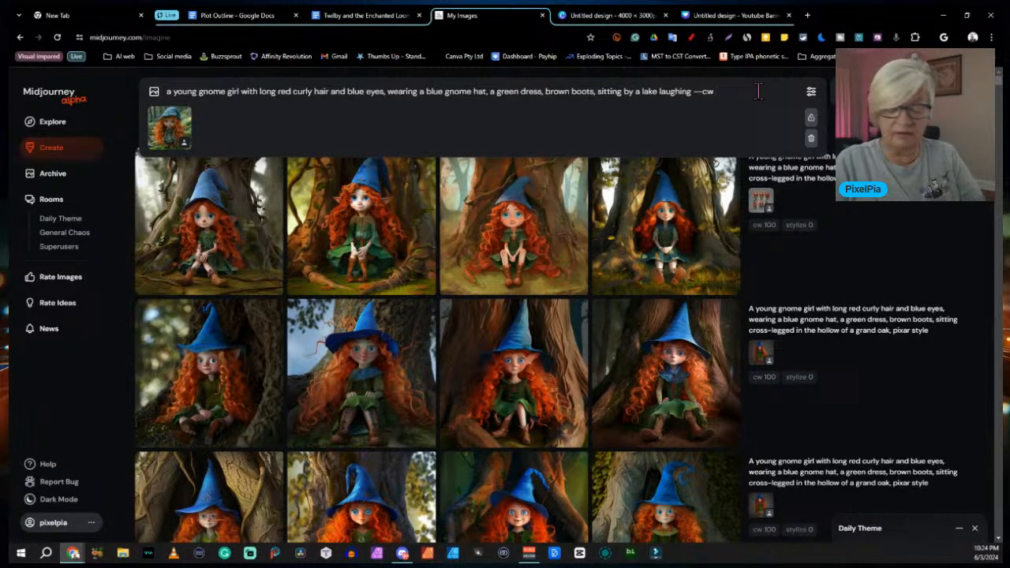
key(Return)
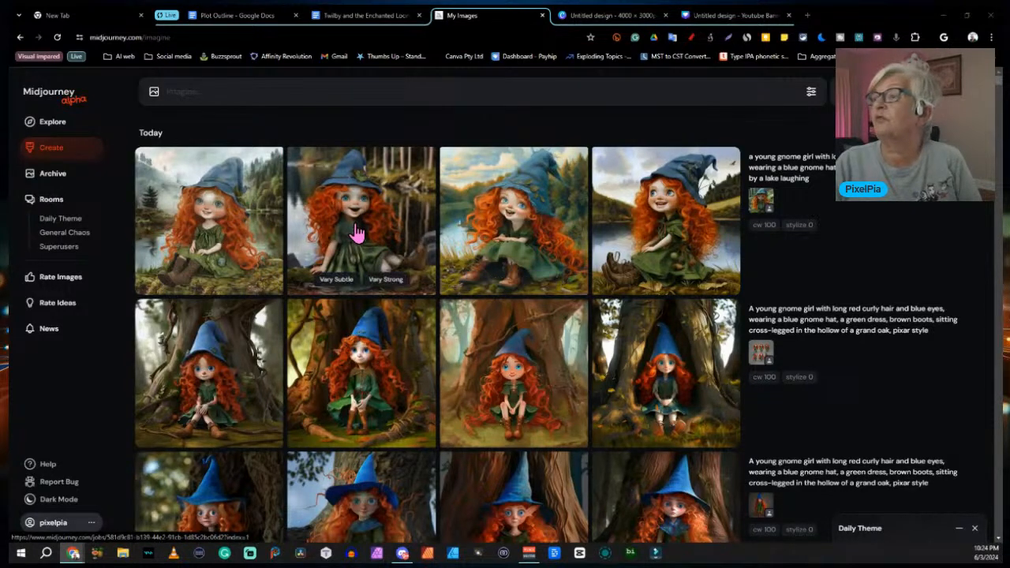
View the new lake scene images enlarged one after another, then return to the list of generations
click(348, 216)
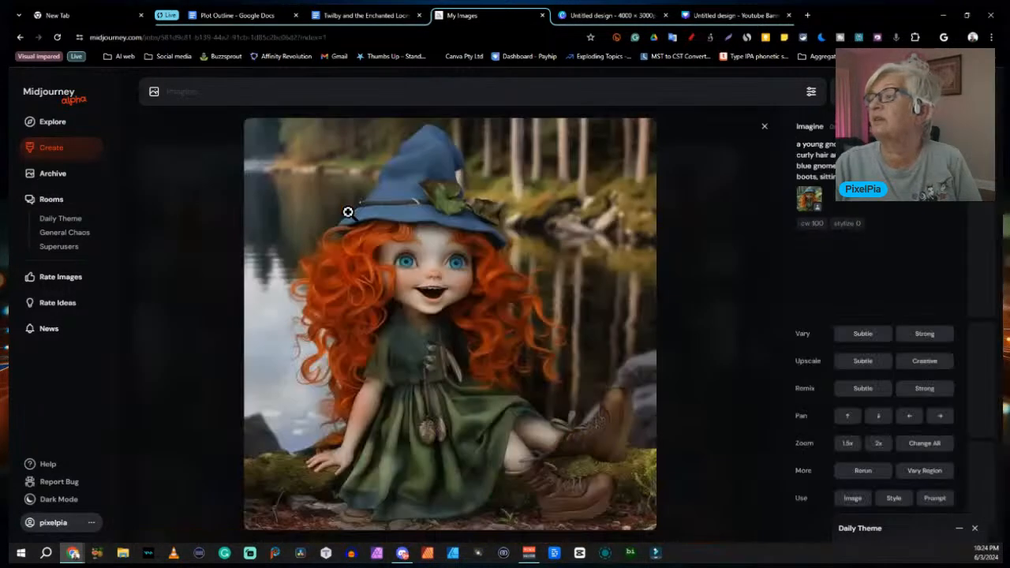
key(Right)
key(Right)
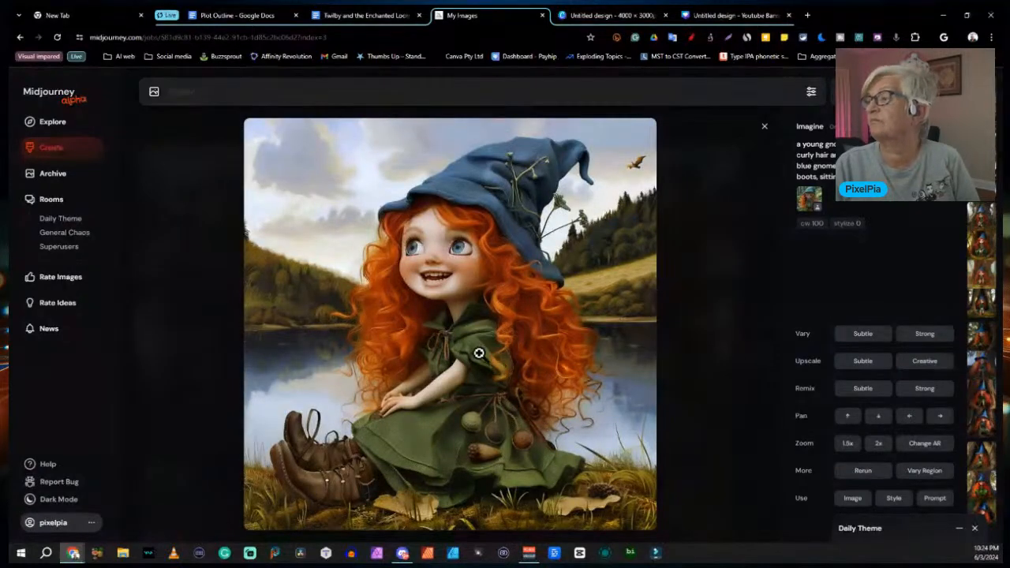
key(Right)
key(Right)
key(Right)
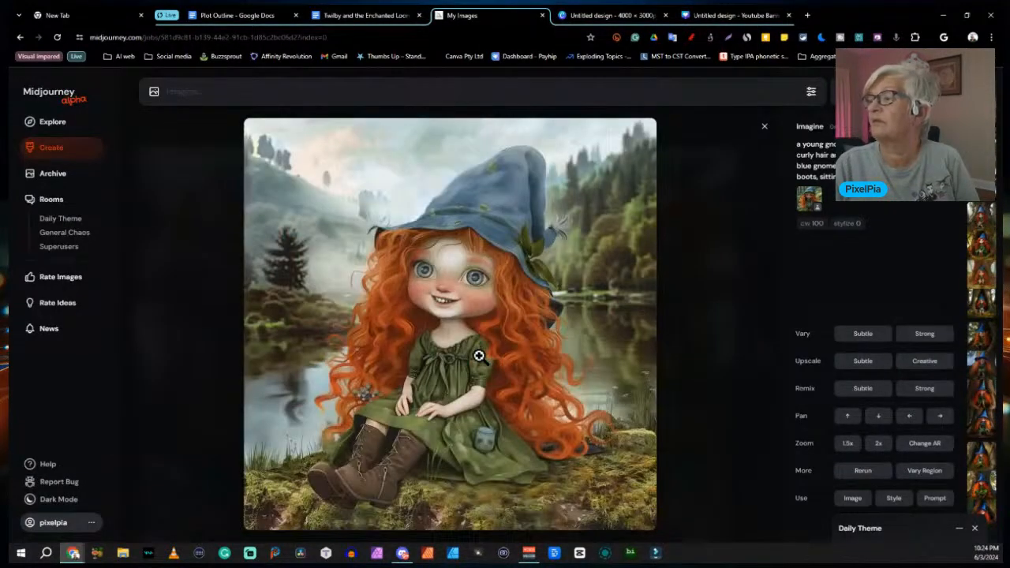
click(765, 128)
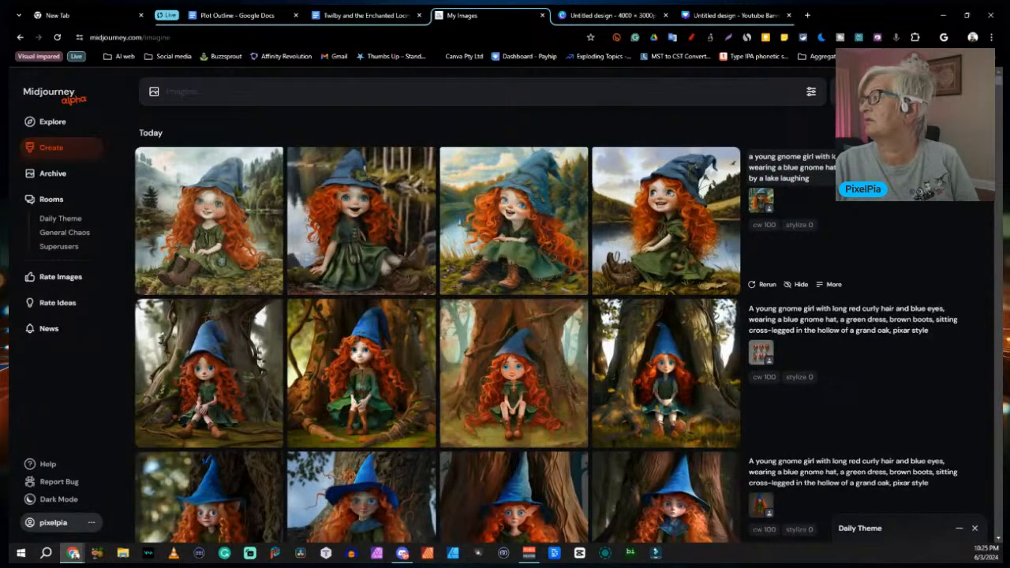
Reuse the laughing lake prompt, insert ", pixar style" after "laughing" before the parameters, and generate it
click(777, 167)
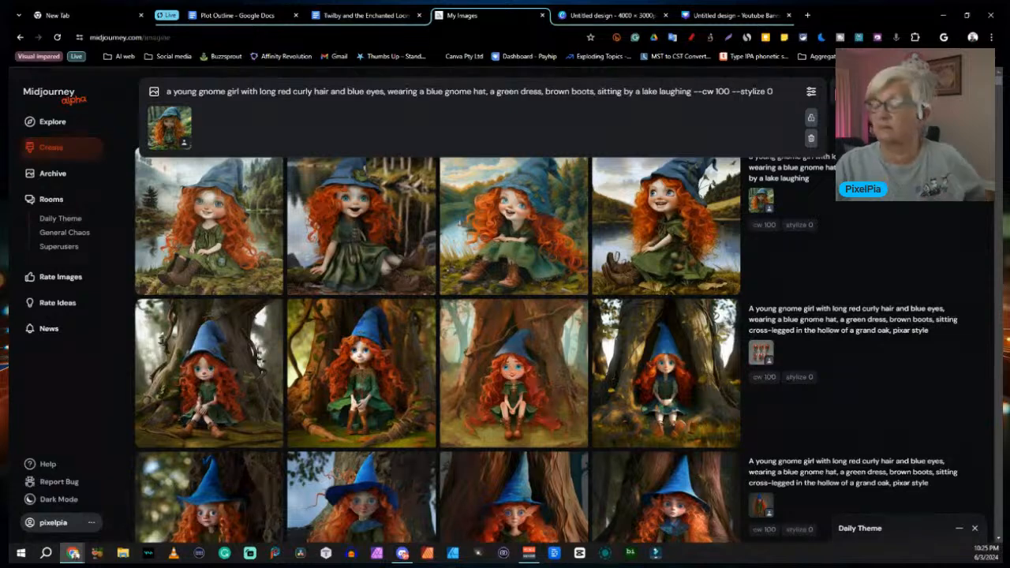
text(, pixar)
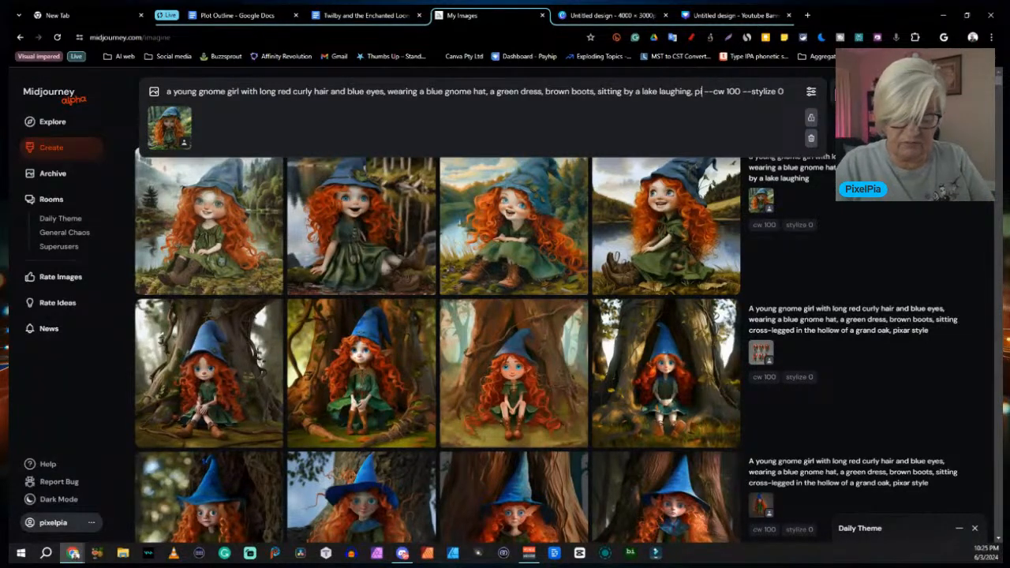
text( style)
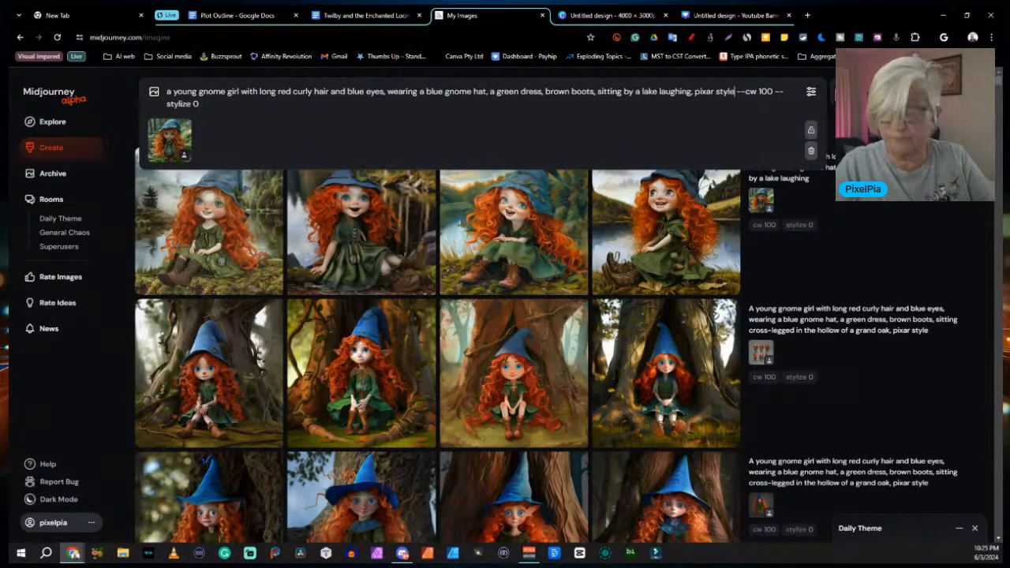
key(Return)
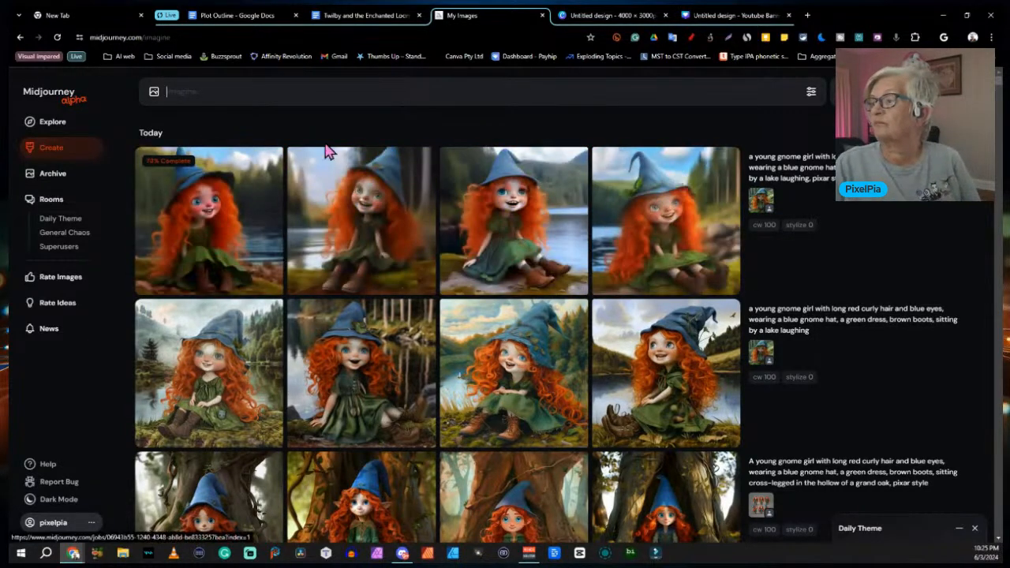
Compare the enlarged pixar style lake images and examine the laughing girl beside the dark tree trunks at full size
click(209, 221)
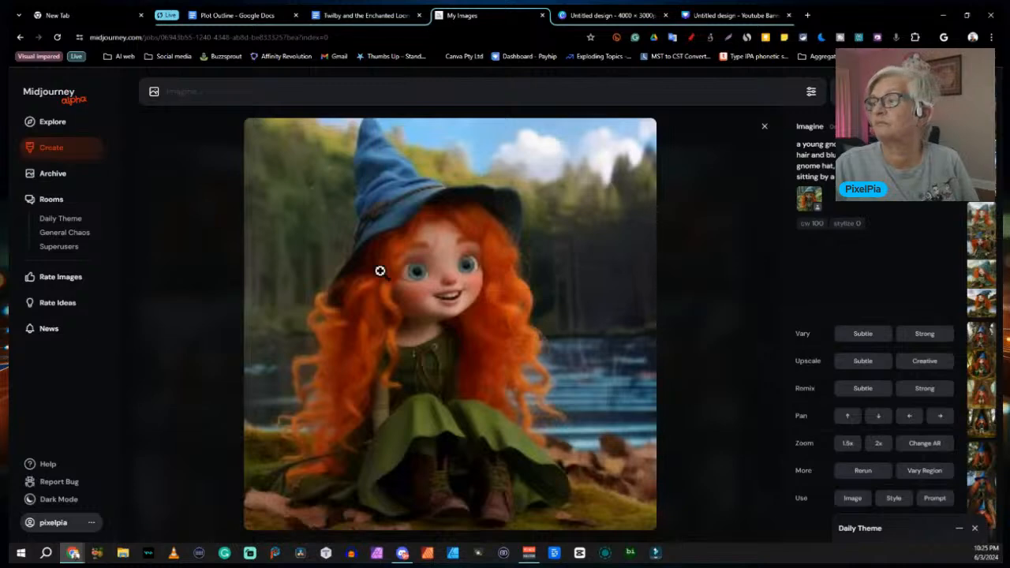
key(Right)
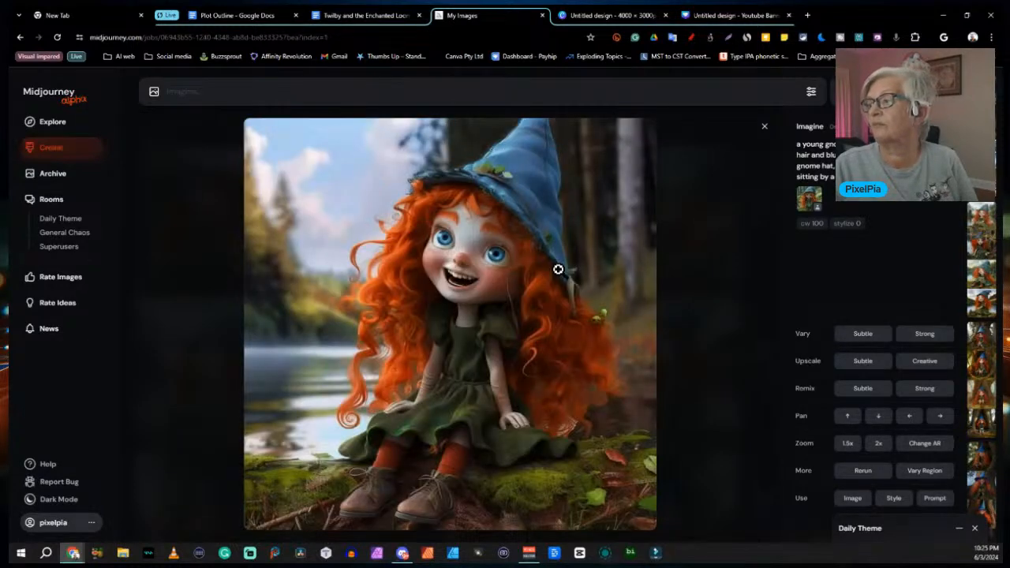
key(Right)
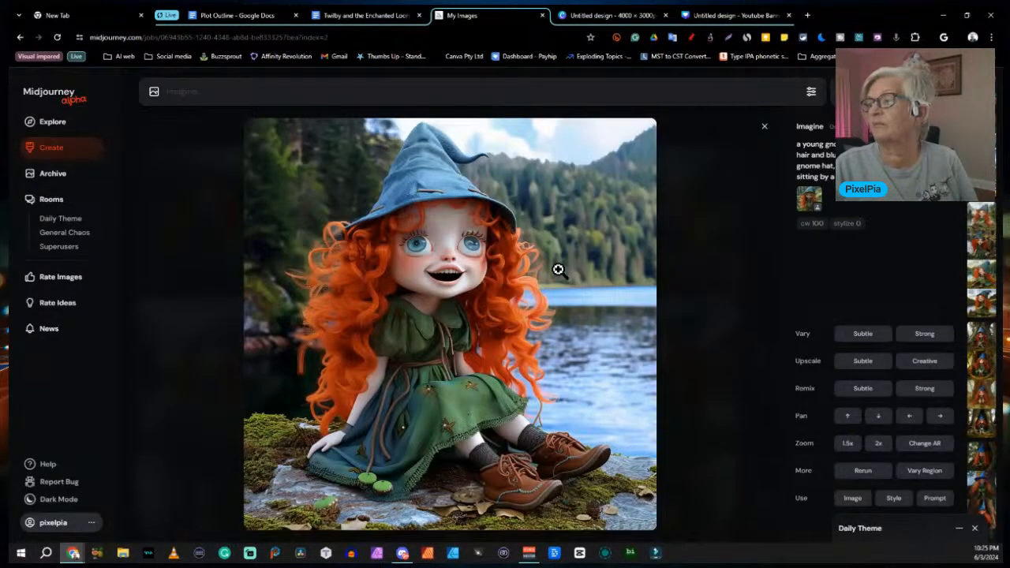
key(Right)
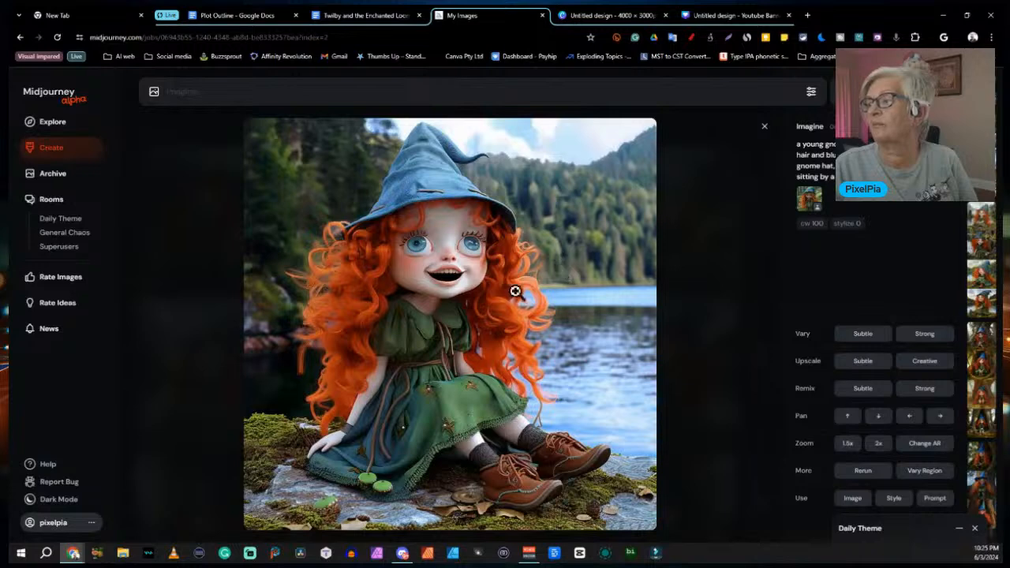
key(Right)
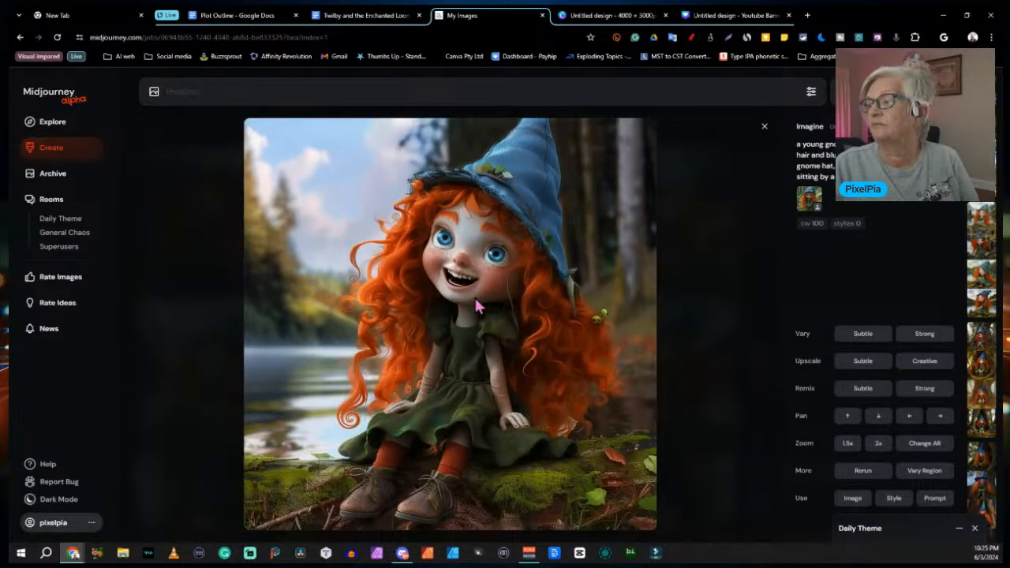
key(Left)
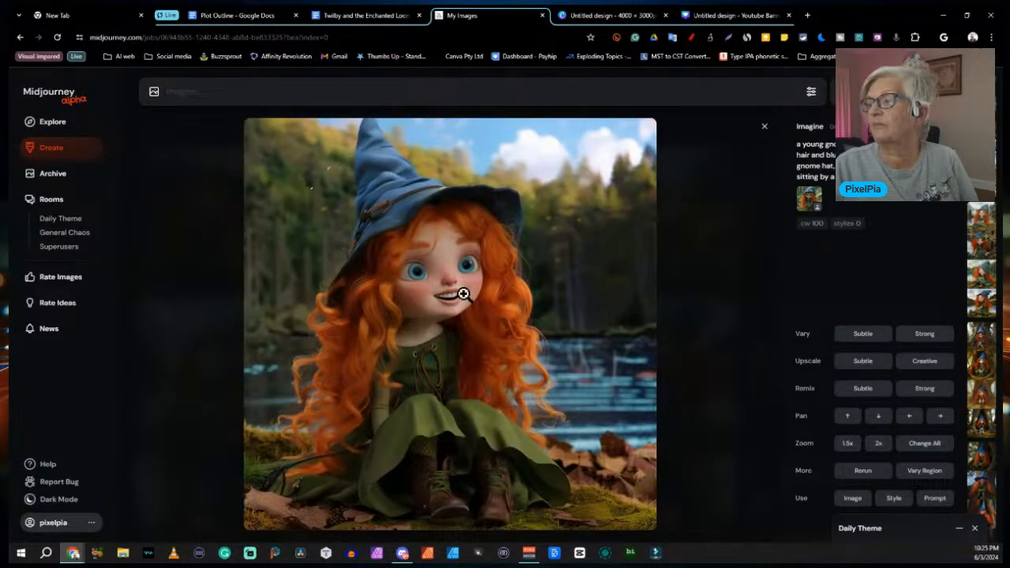
key(Right)
key(Right)
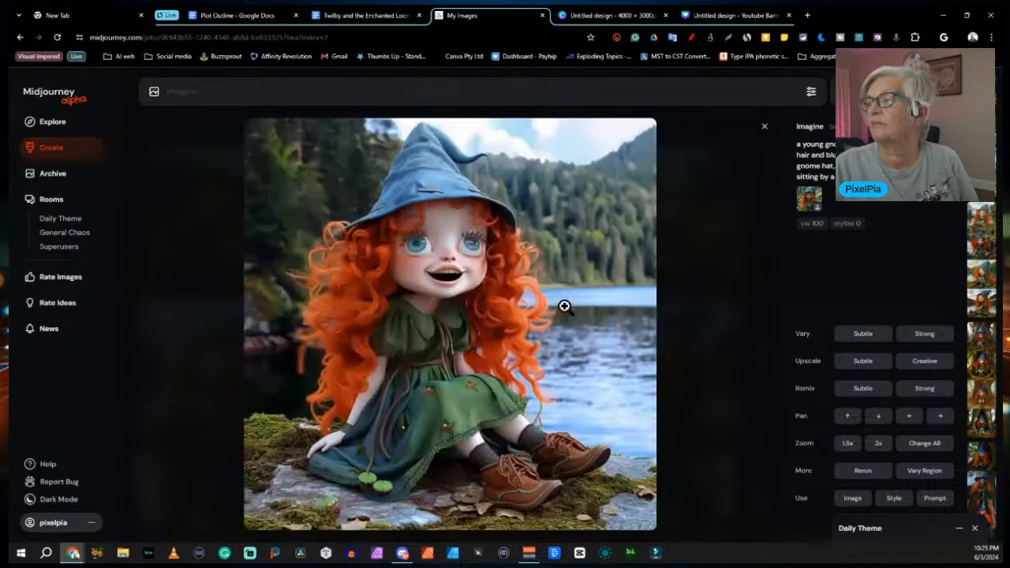
key(Right)
key(Right)
key(Right)
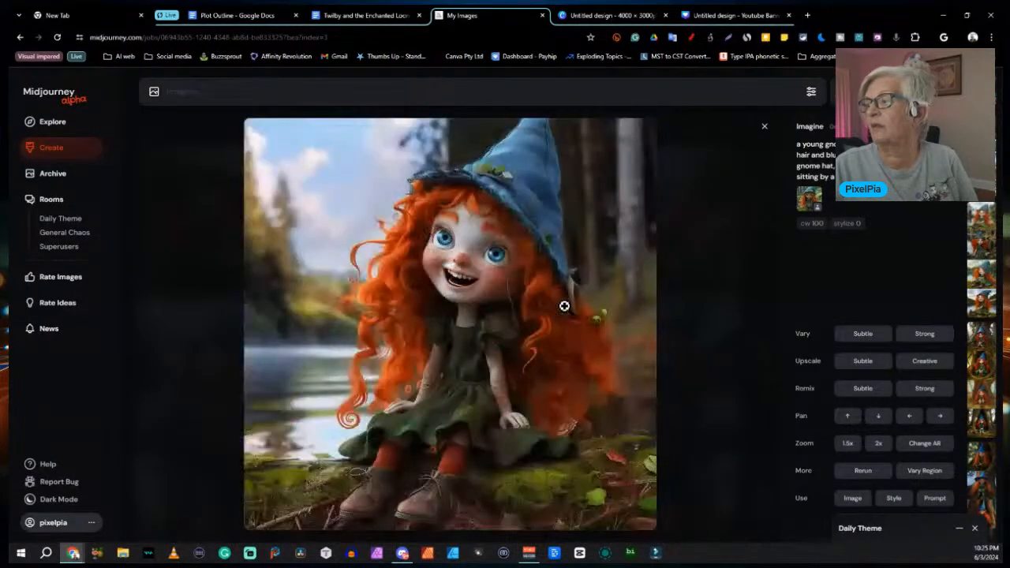
key(Right)
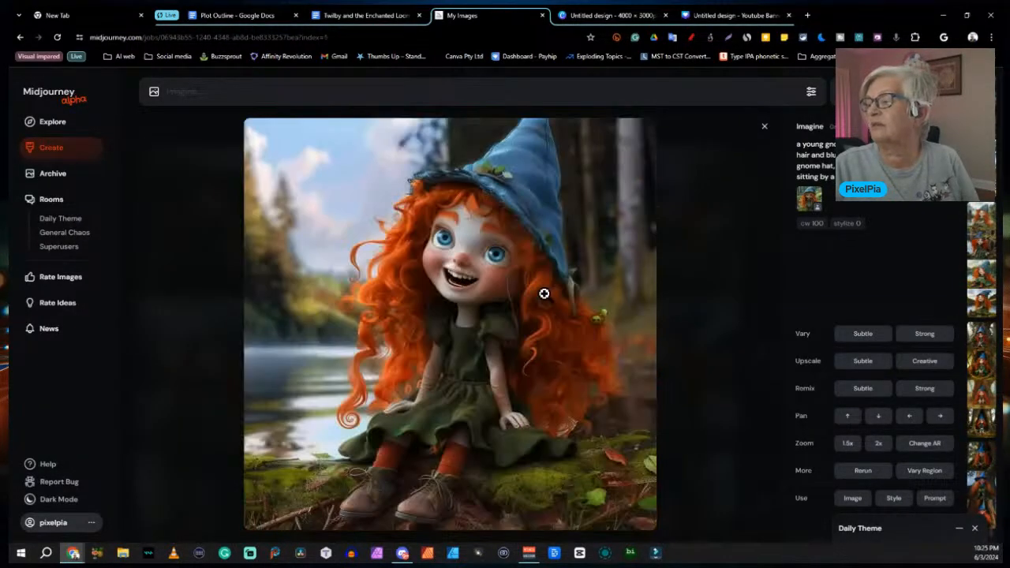
click(527, 310)
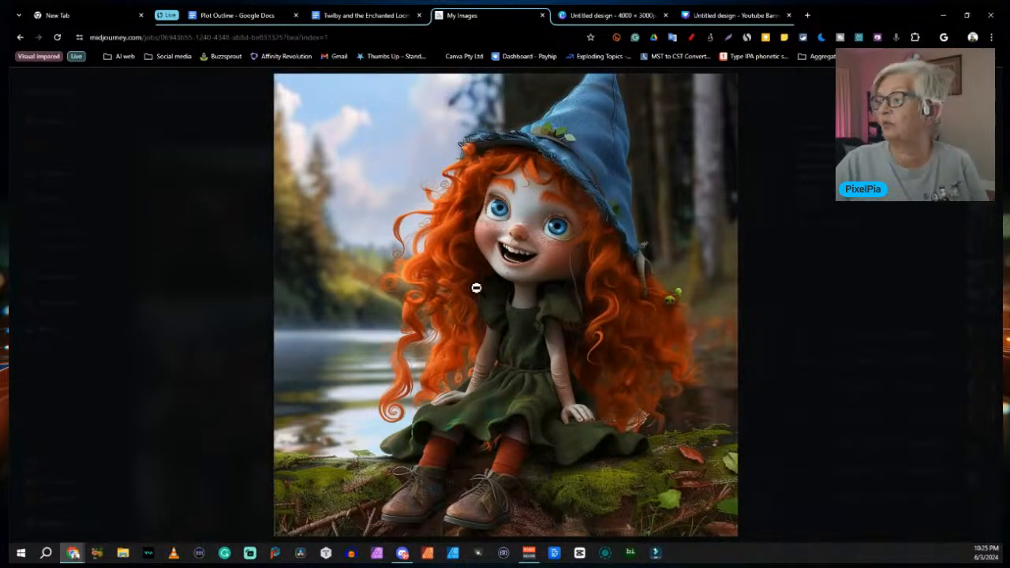
click(433, 260)
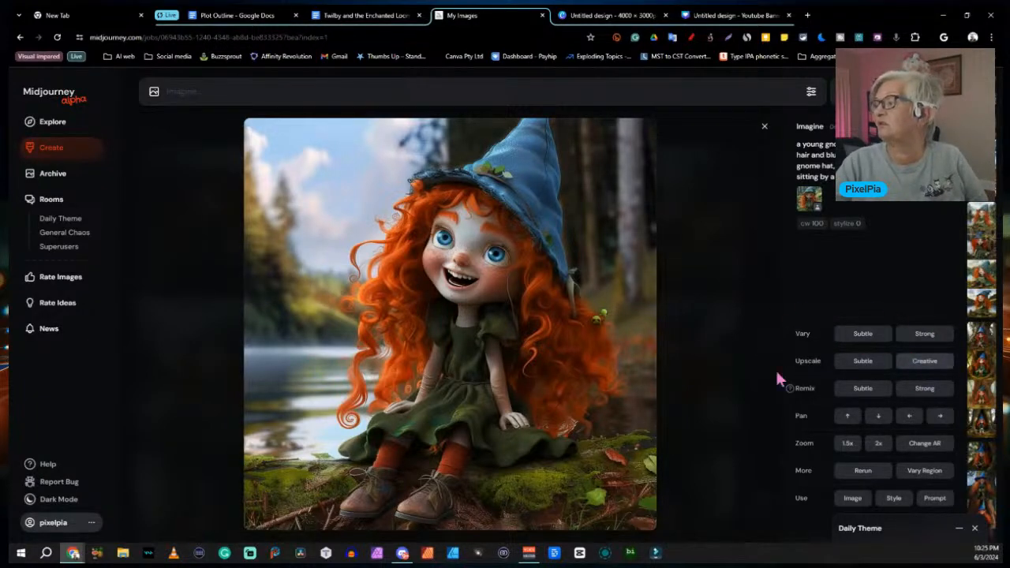
Extend the laughing girl image beside the dark tree trunks by panning left, and check the generation on the Create page
mouse_move(808, 398)
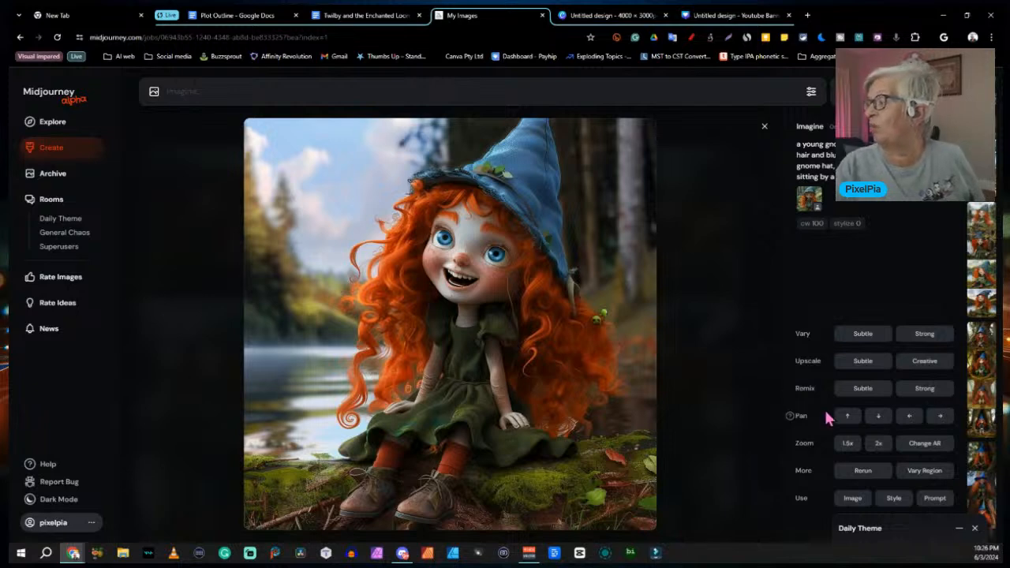
click(909, 418)
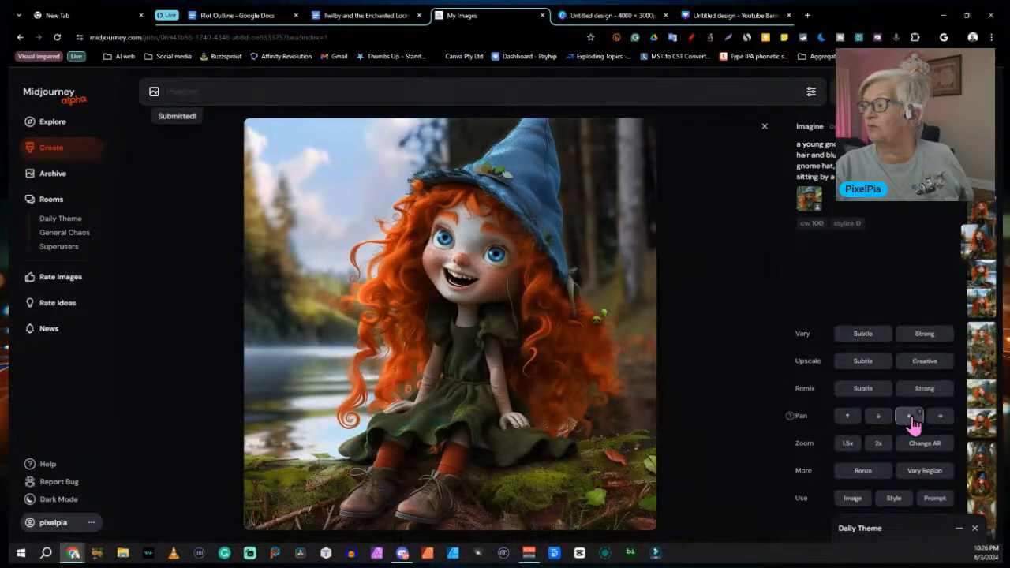
click(49, 158)
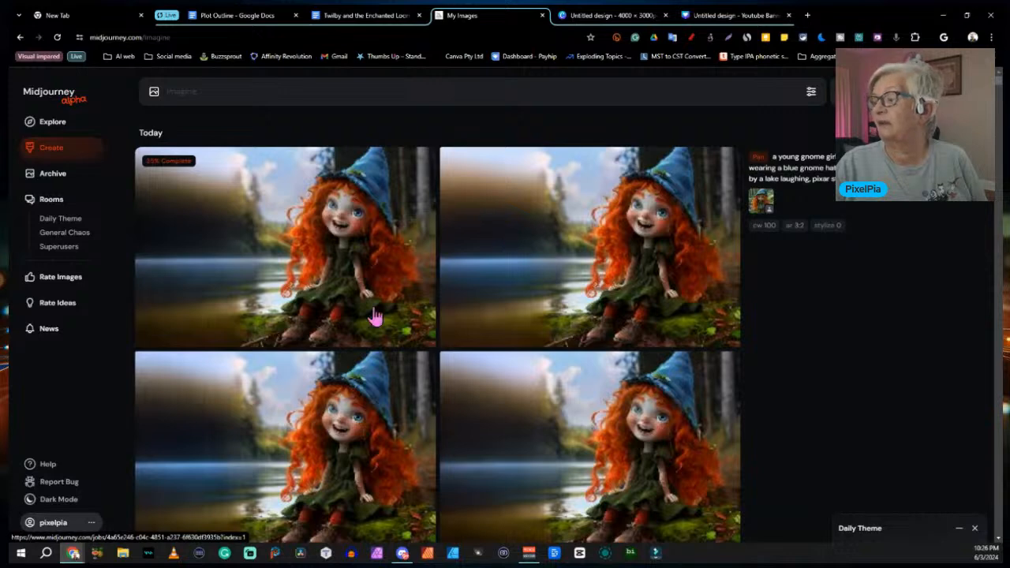
scroll(446, 299, down, 2)
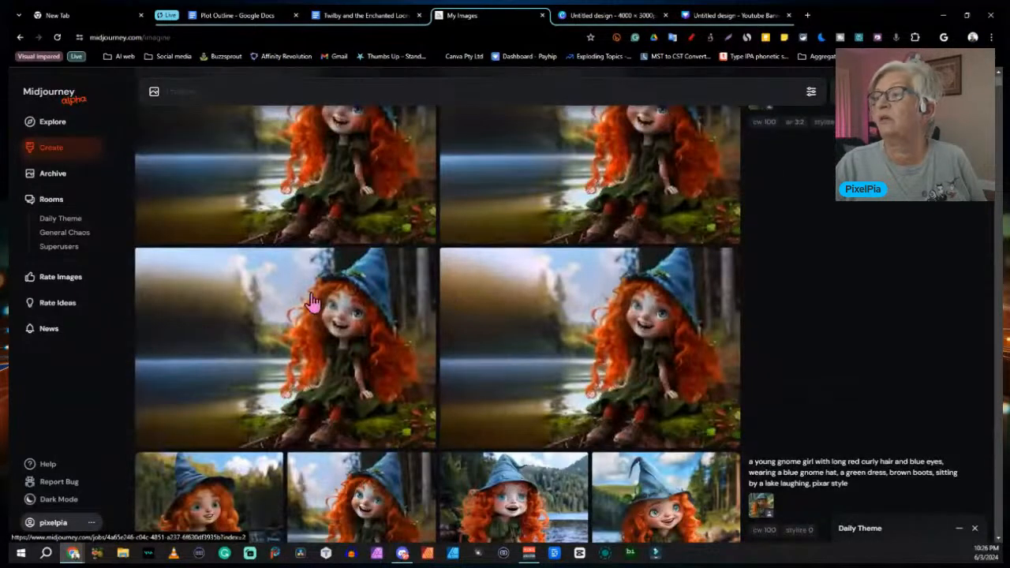
scroll(315, 302, up, 2)
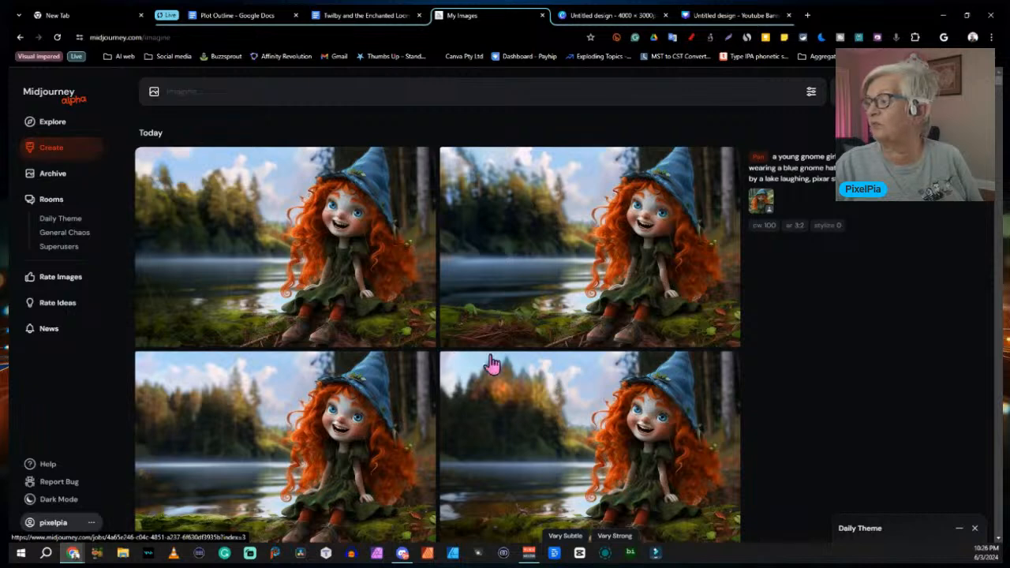
Enlarge the fourth panned image, with orange trees across the lake, and show the explanation of the Zoom options
click(528, 419)
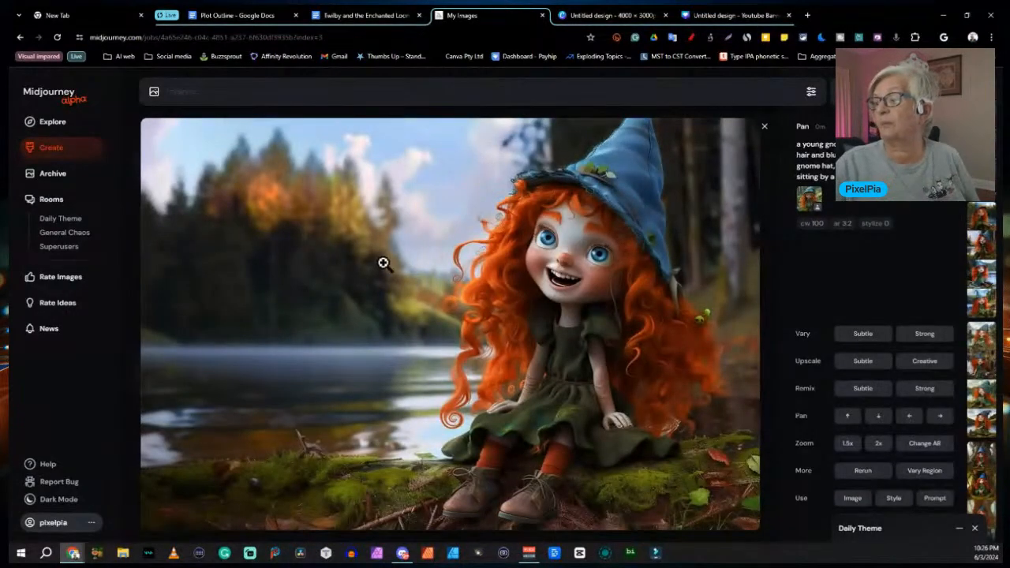
scroll(368, 220, down, 2)
scroll(368, 220, up, 2)
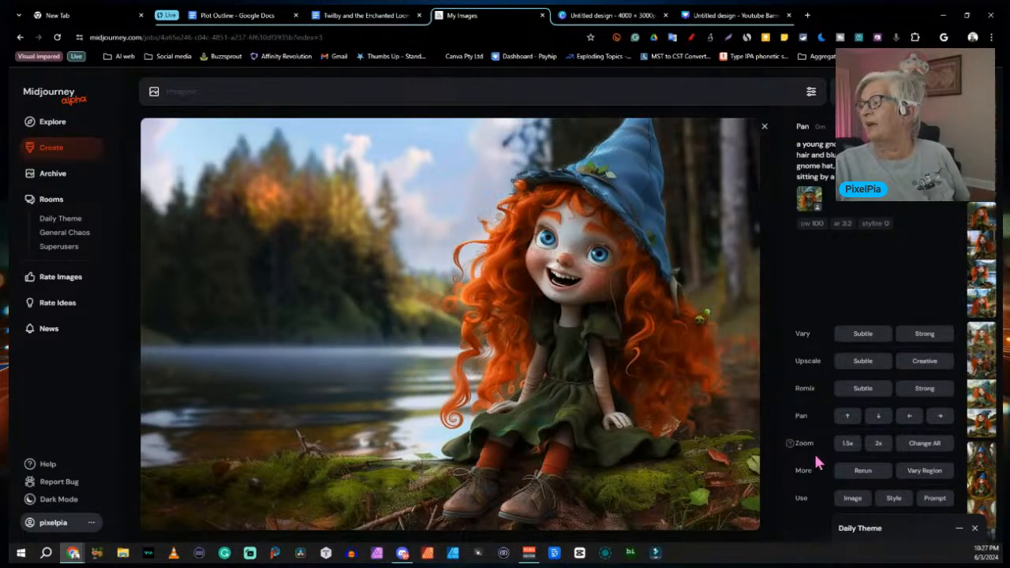
mouse_move(806, 448)
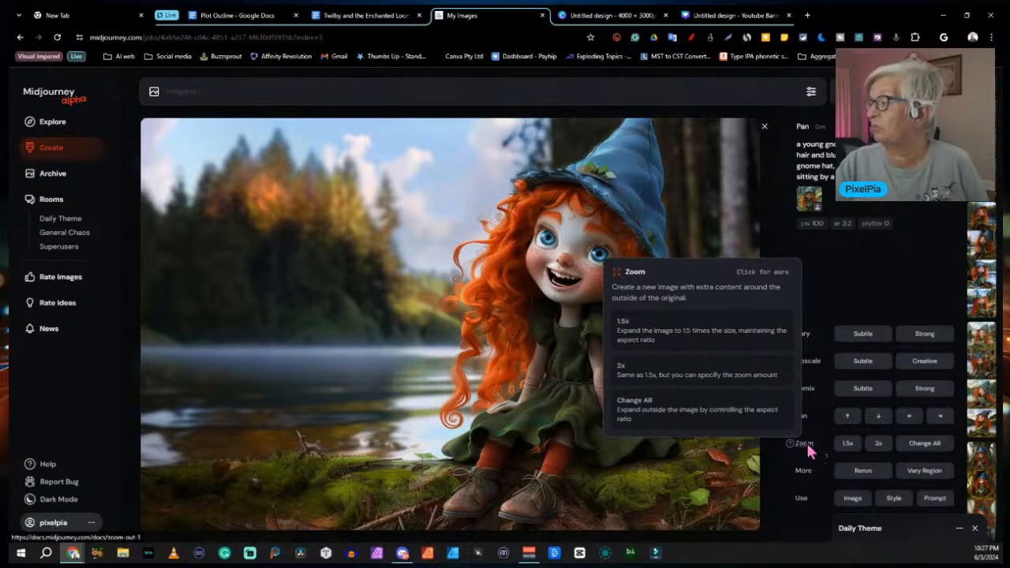
Expand the enlarged lake image with the 1.5x zoom and upscale the fourth zoomed result with the Subtle option
click(848, 444)
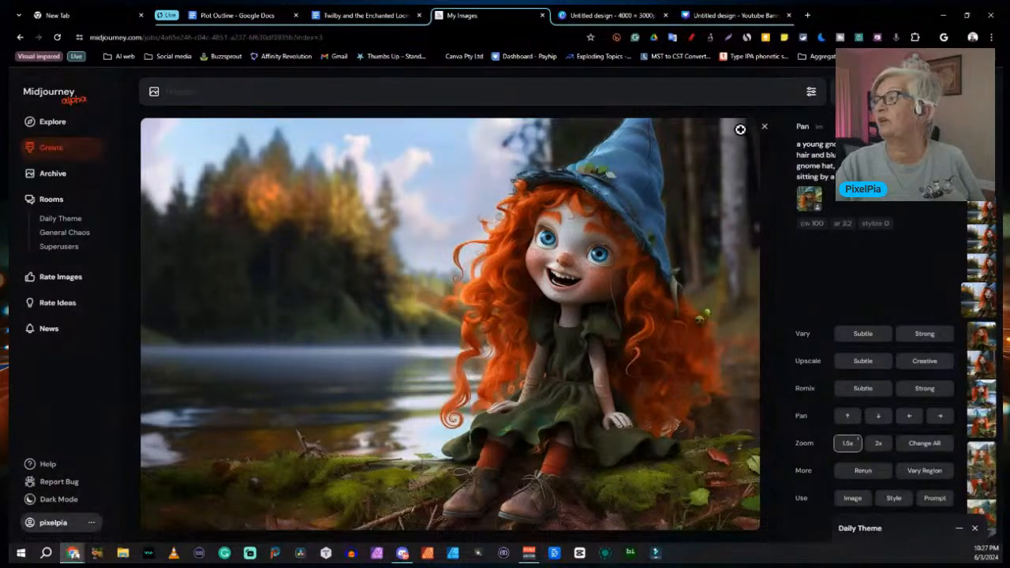
click(764, 127)
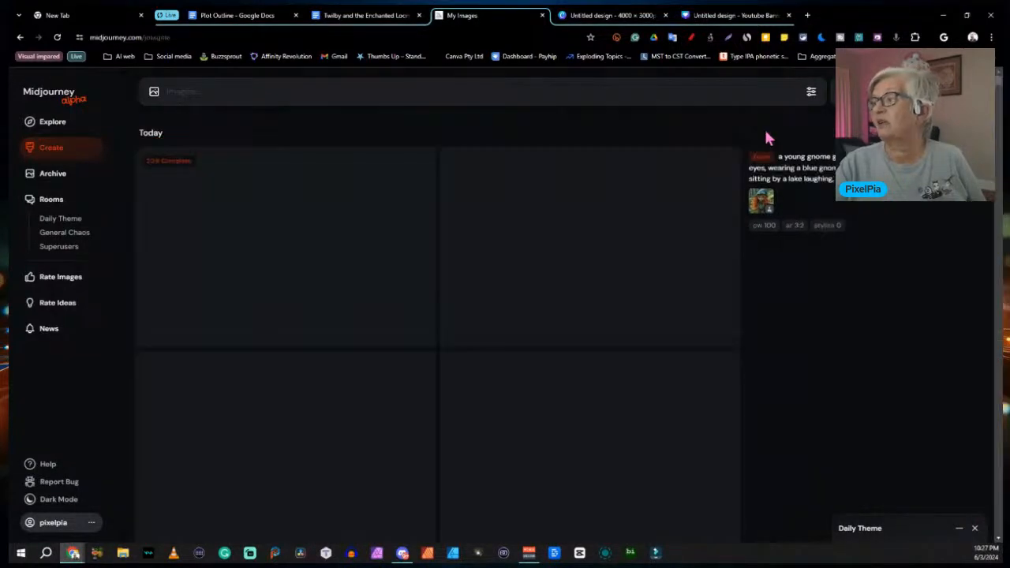
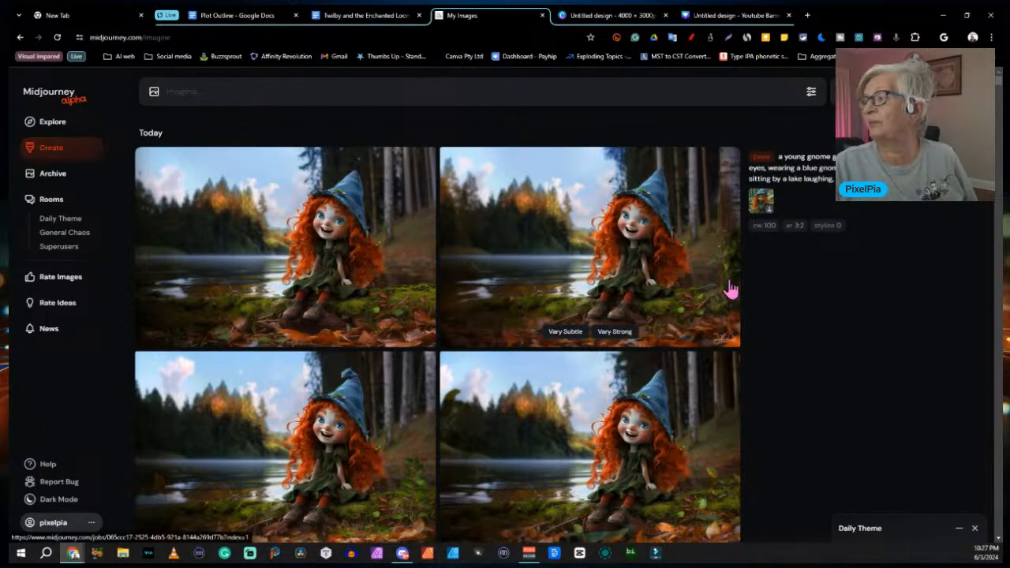
click(555, 435)
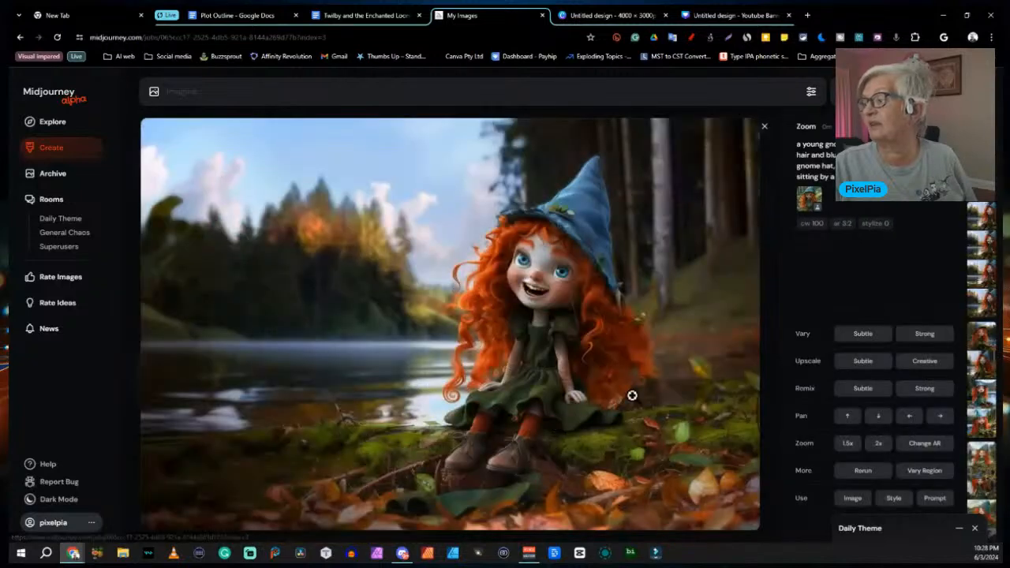
click(860, 371)
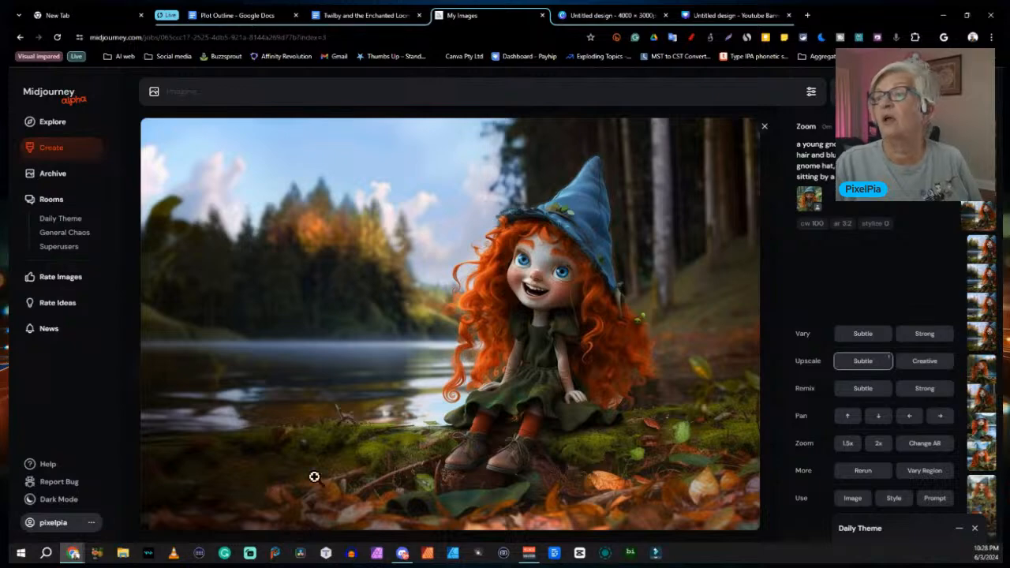
click(54, 153)
Copy the image URL of the first full-body gnome girl in the row just above the 31 May 2024 images
scroll(537, 253, down, 1)
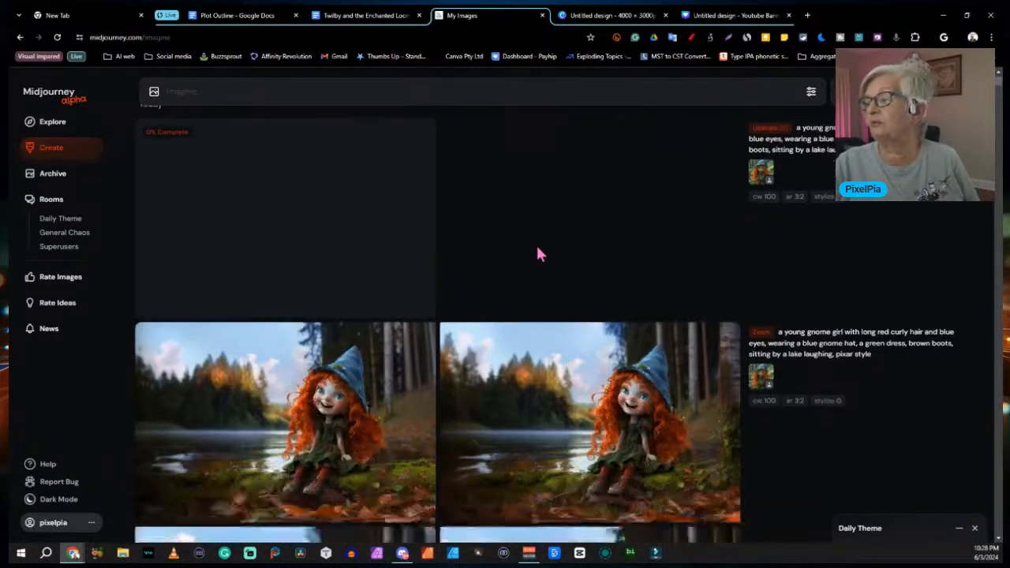
scroll(537, 250, down, 10)
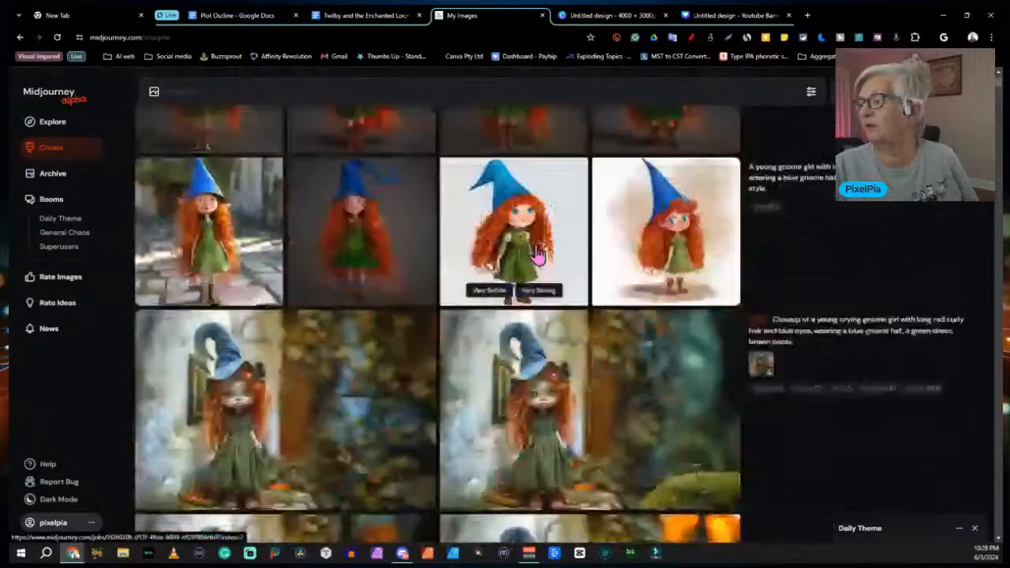
scroll(539, 253, down, 12)
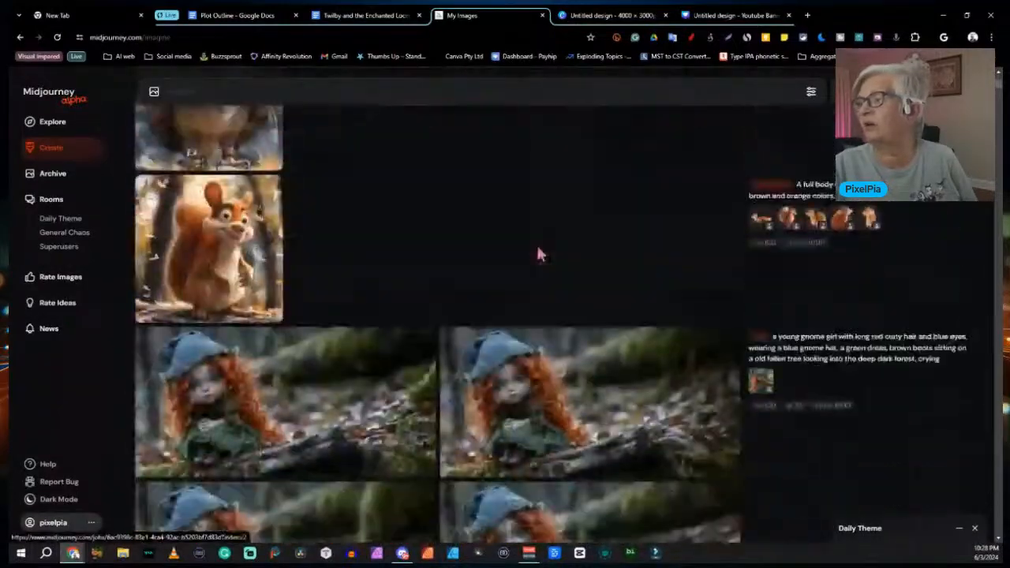
scroll(537, 252, down, 12)
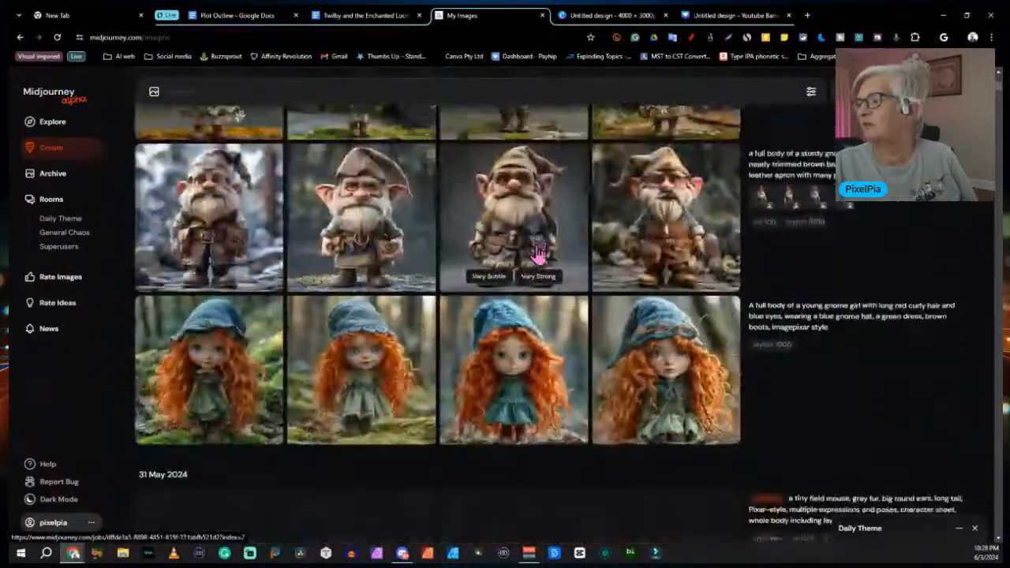
scroll(537, 252, down, 5)
scroll(309, 322, up, 3)
right_click(225, 223)
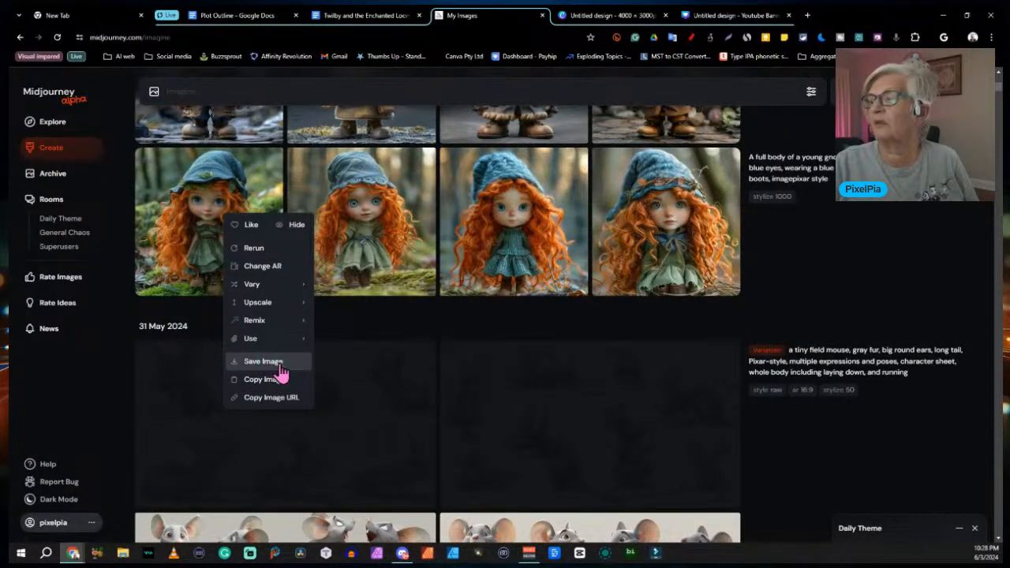
click(267, 399)
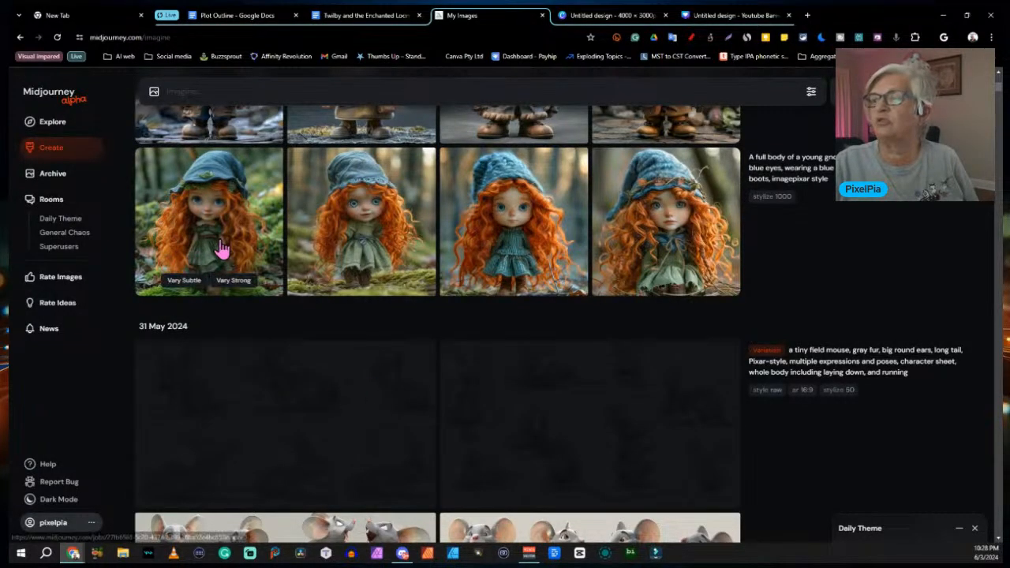
Copy the girl's description from the newest lake prompt, from "a young gnome girl" to "brown boots", and paste it as a new prompt
scroll(449, 189, down, 5)
scroll(447, 187, up, 2)
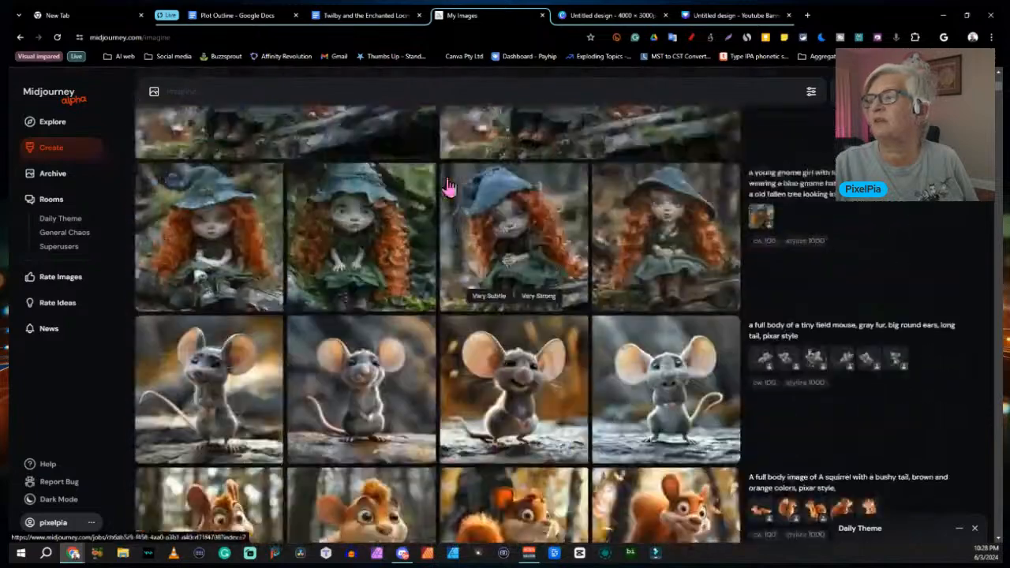
scroll(447, 187, down, 15)
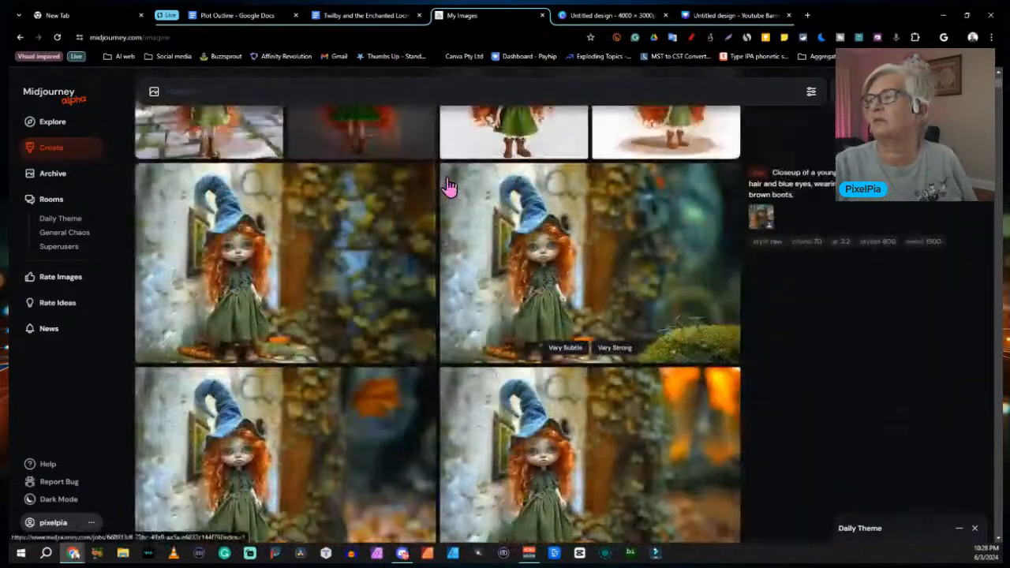
scroll(448, 186, down, 10)
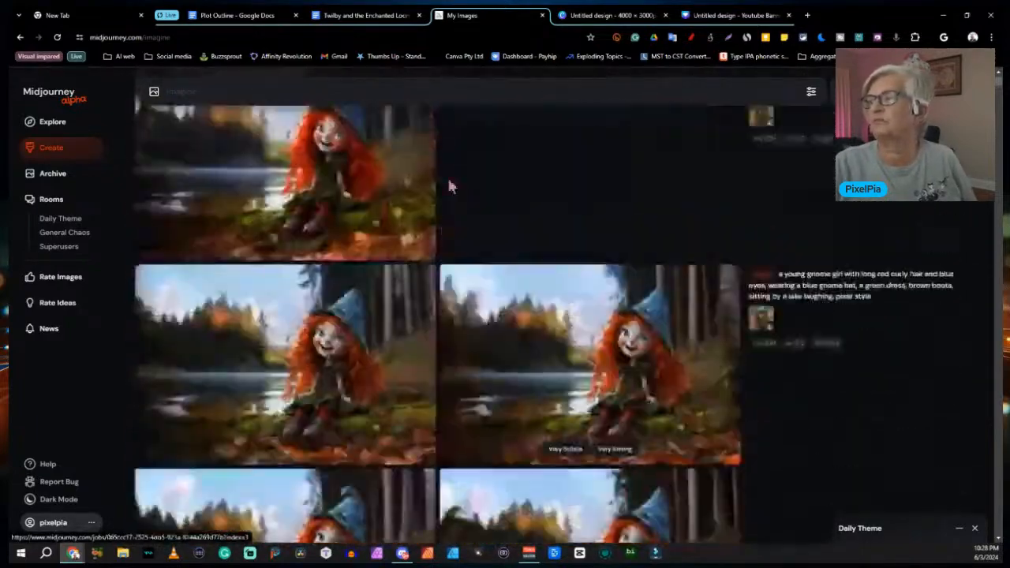
scroll(448, 186, up, 2)
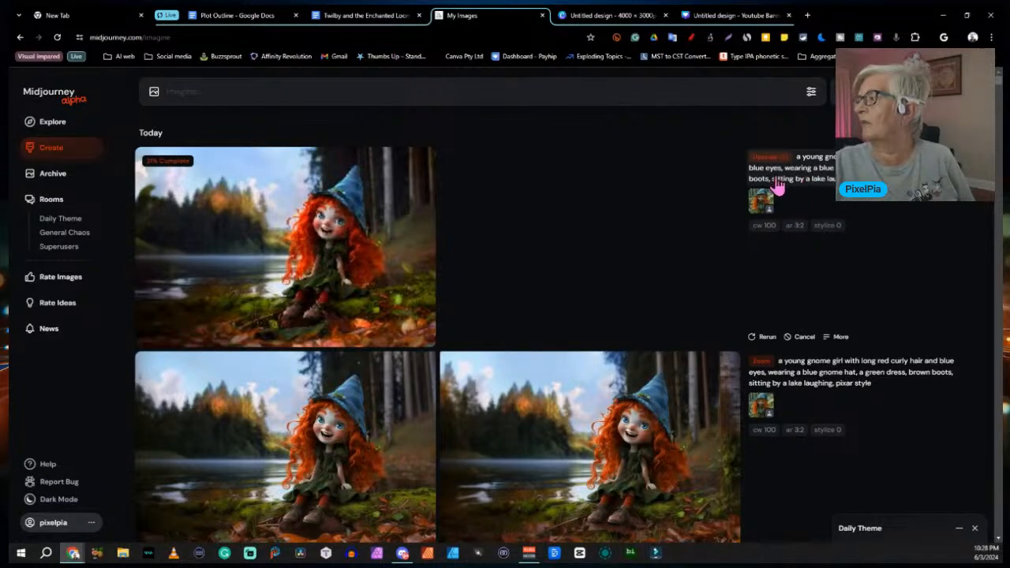
drag(758, 182, 802, 160)
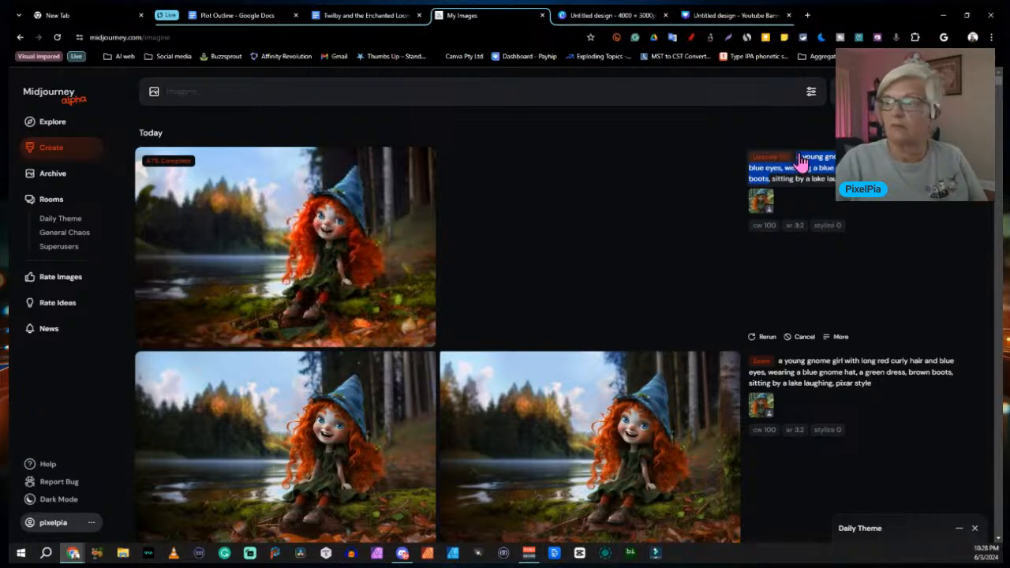
drag(802, 160, 513, 160)
click(211, 91)
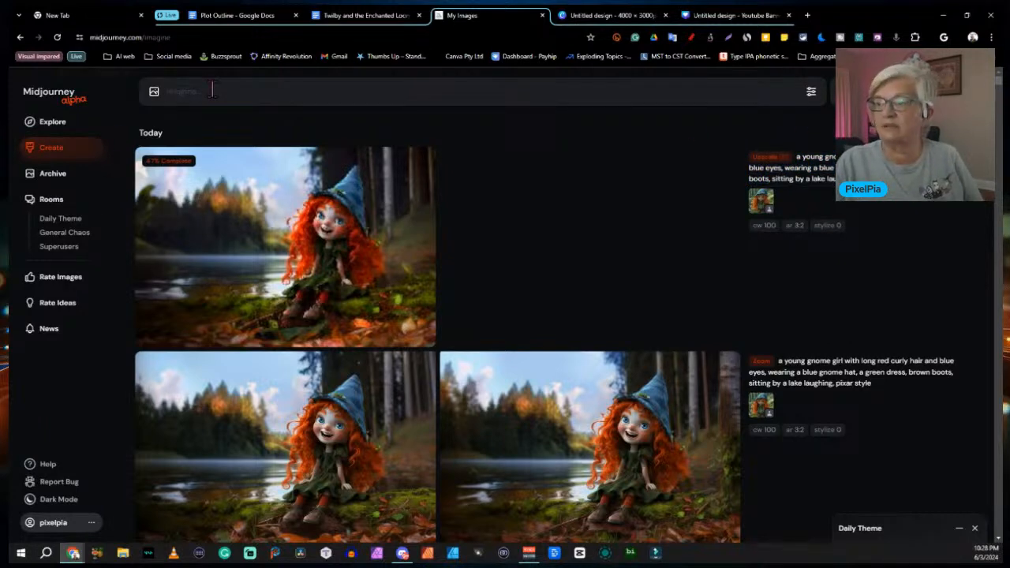
key(ctrl+v)
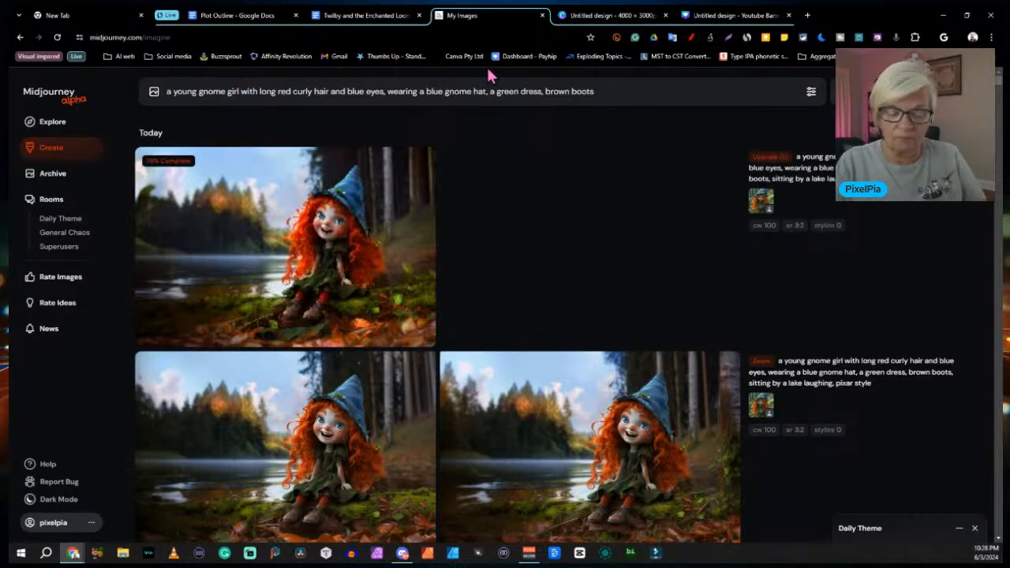
Insert "with an angry expression," after "a young gnome girl" in the new prompt and add a comma after "brown boots"
text(with an)
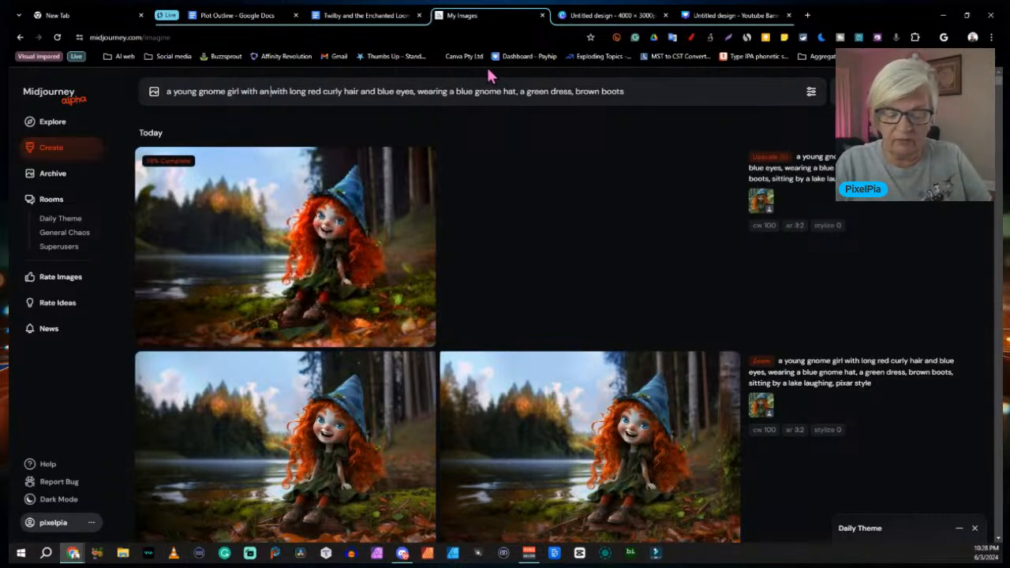
text( angry )
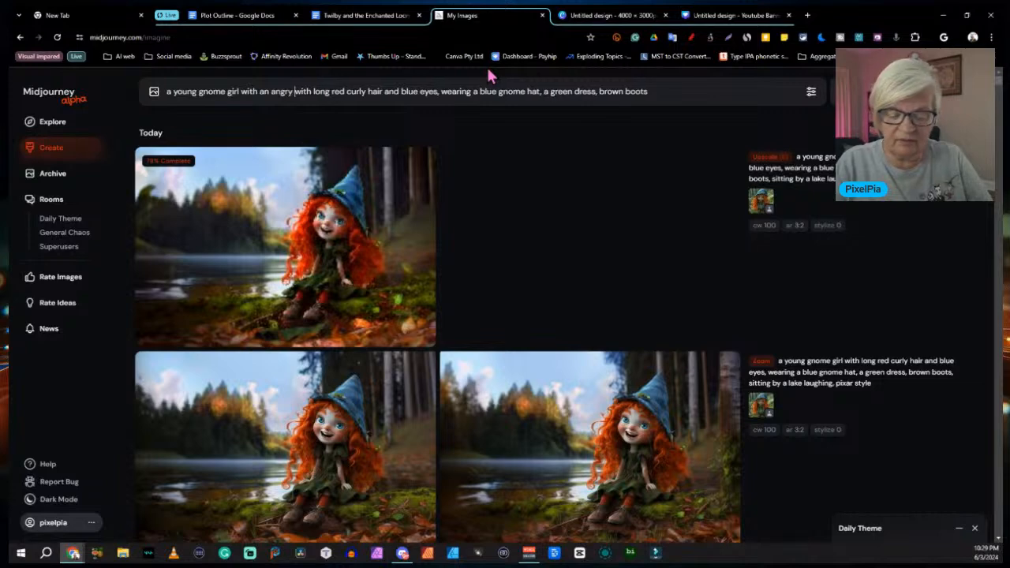
text(expressio)
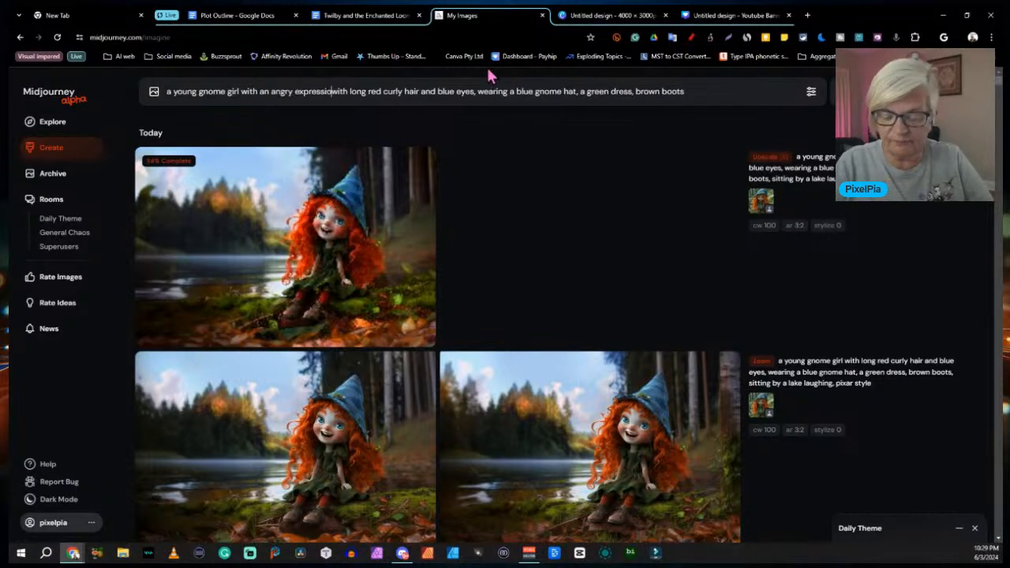
text(n)
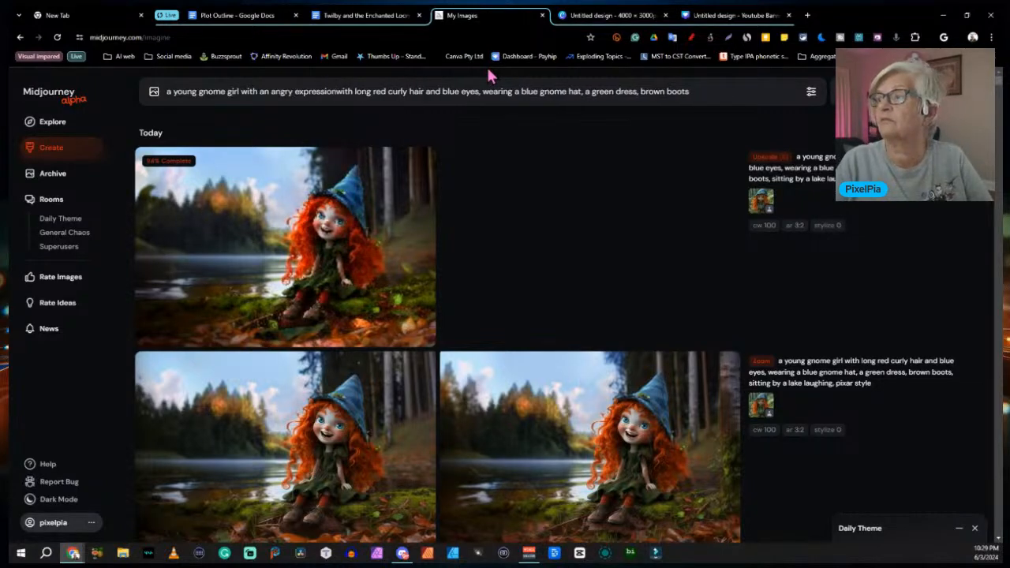
key(BackSpace)
text(,)
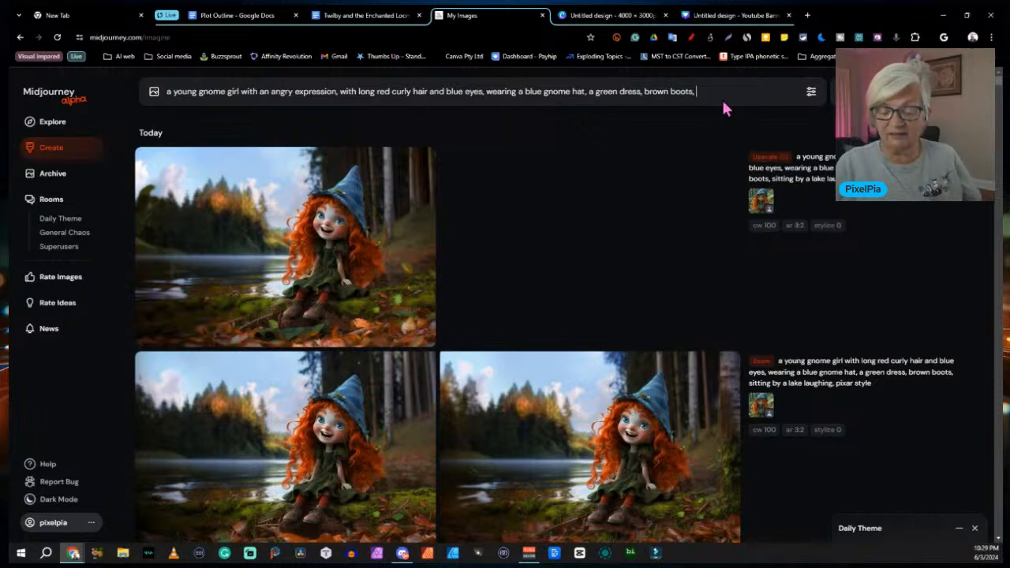
Append the --cref parameter to the end of the angry gnome girl prompt
text(--)
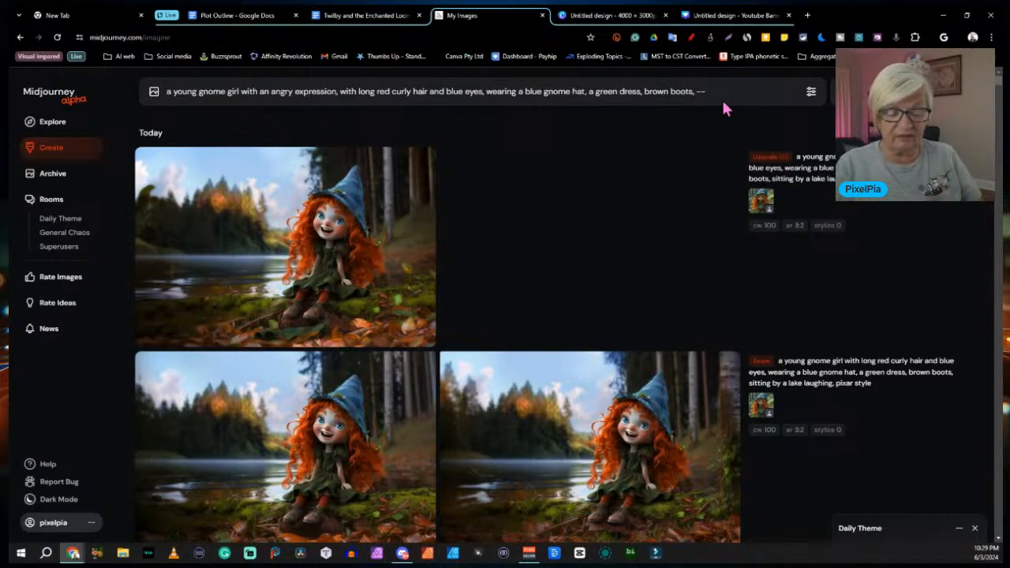
text(cre)
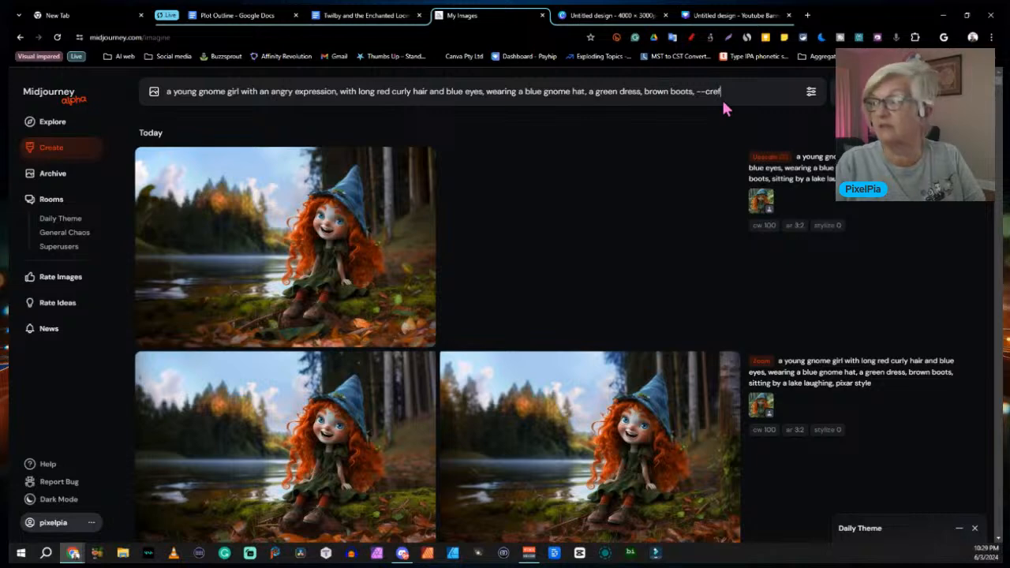
text(f)
key(ctrl+v)
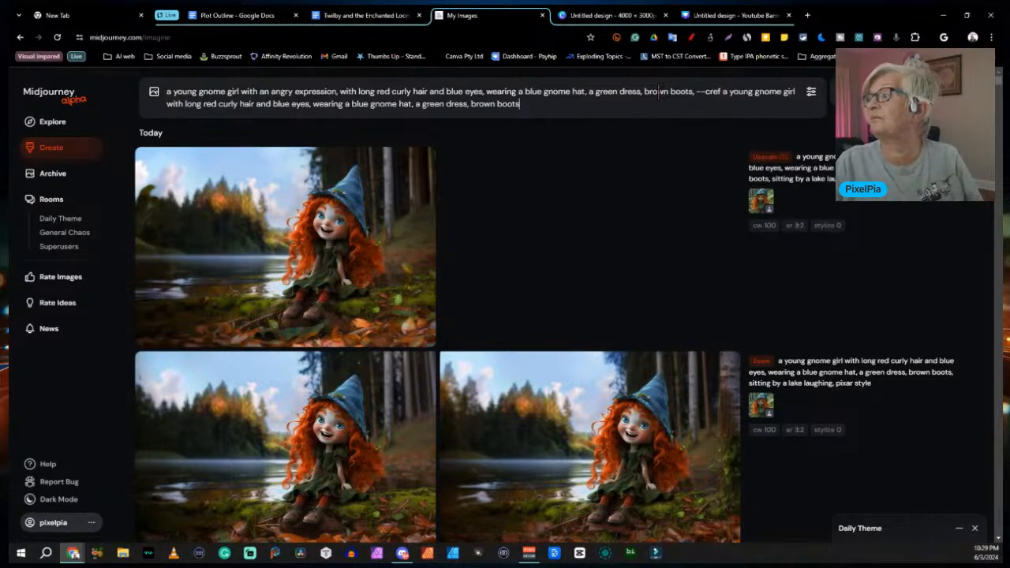
drag(723, 92, 801, 136)
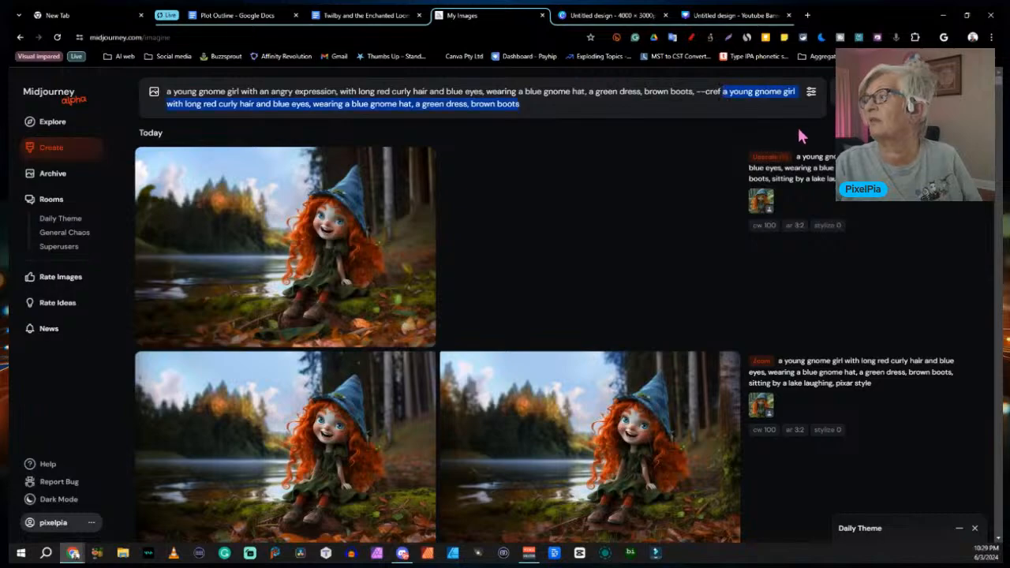
key(BackSpace)
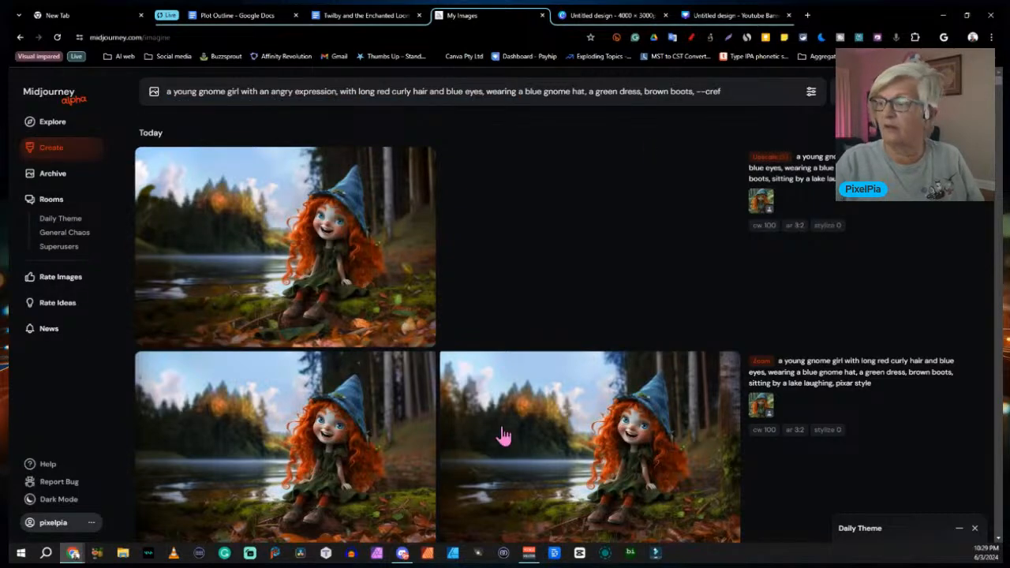
Find the full-body gnome girl image among the older generations to use as the character reference
scroll(500, 435, down, 3)
scroll(593, 435, down, 15)
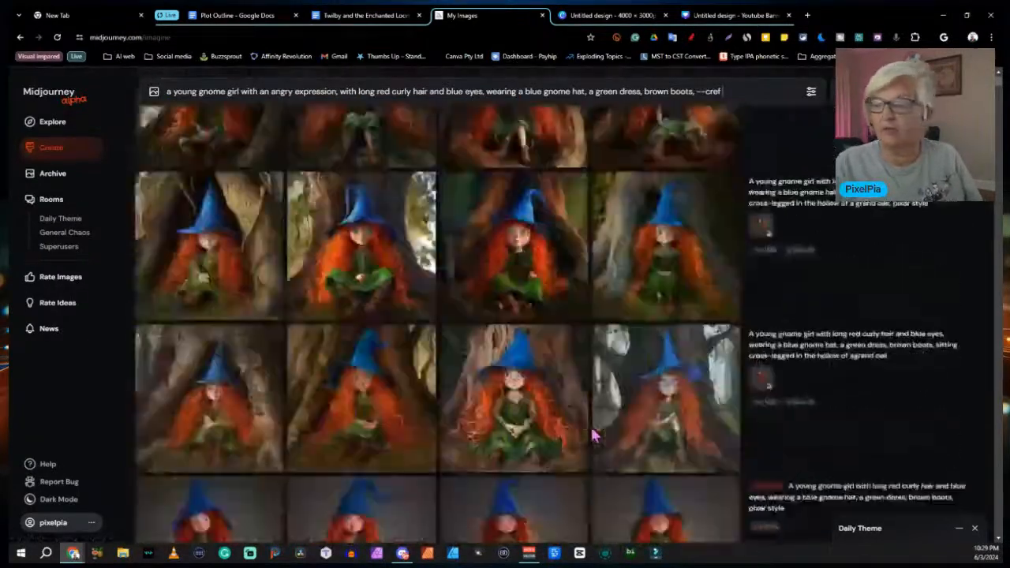
scroll(593, 435, down, 15)
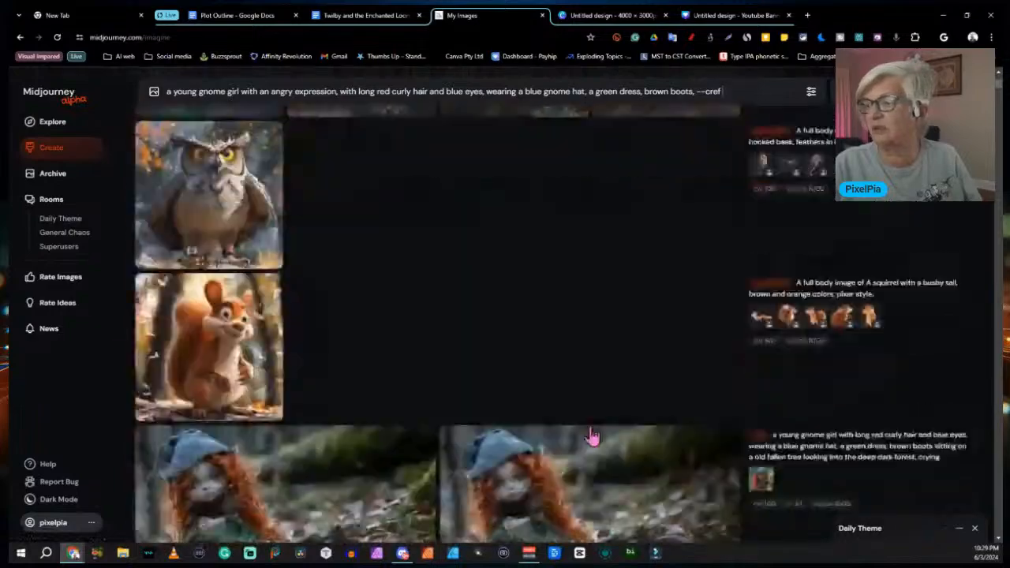
Copy the image URL of the first gnome girl picture in the full-body stylize 1000 set
scroll(594, 434, down, 15)
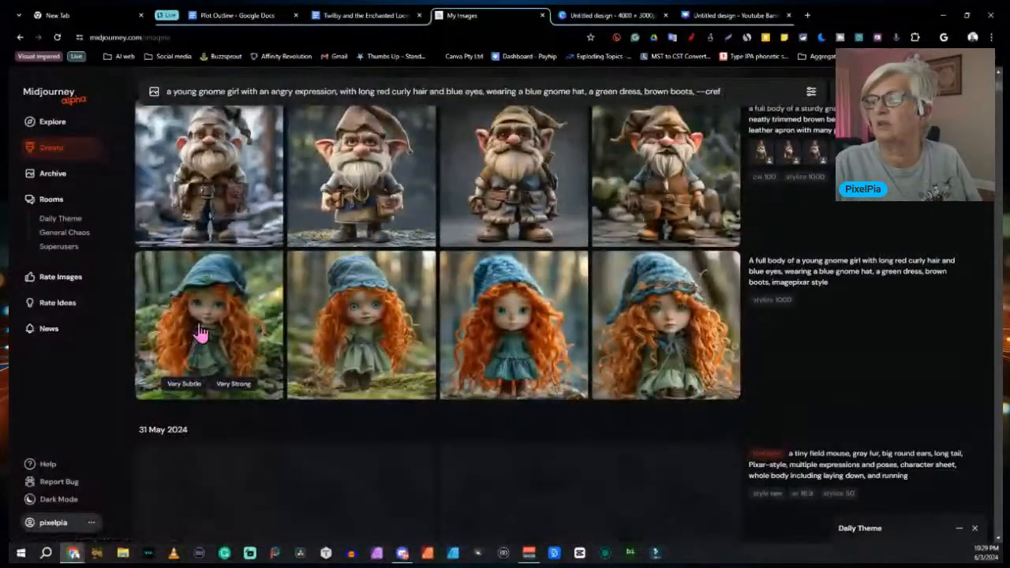
click(198, 331)
right_click(404, 310)
right_click(473, 320)
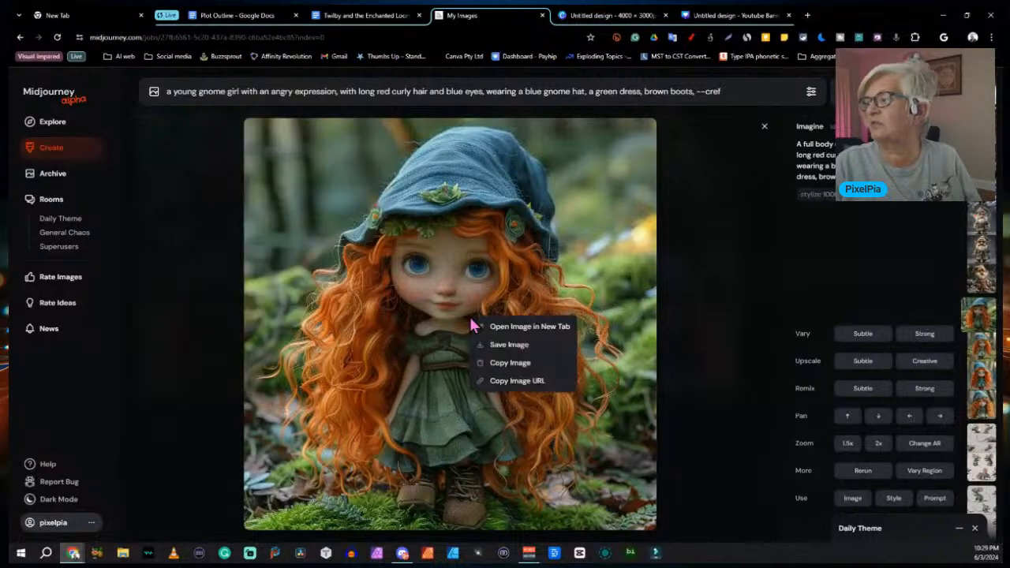
click(527, 380)
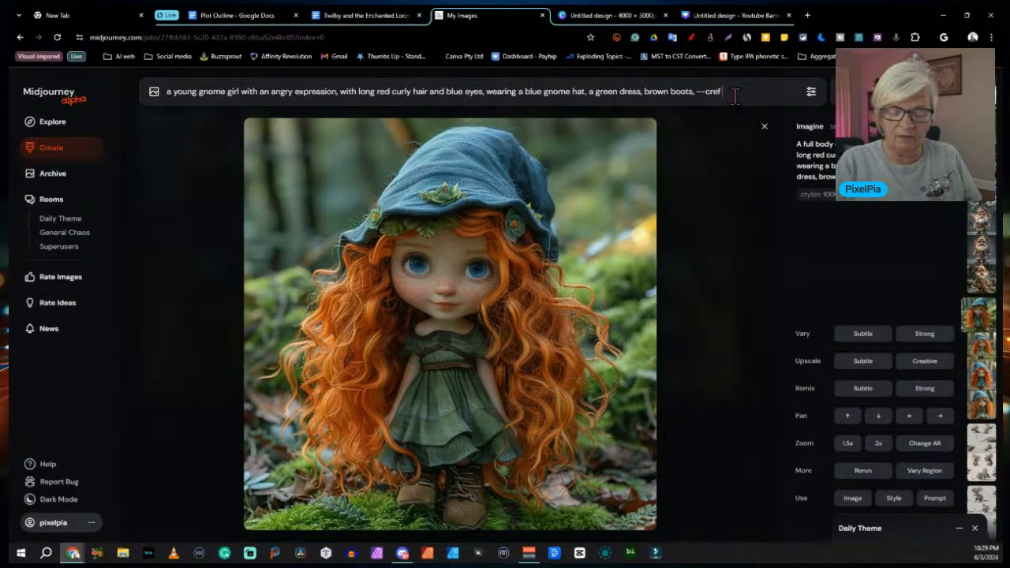
Add the copied URL as the --cref reference with --cw 100, submit the angry gnome girl prompt, and close the enlarged image
key(ctrl+v)
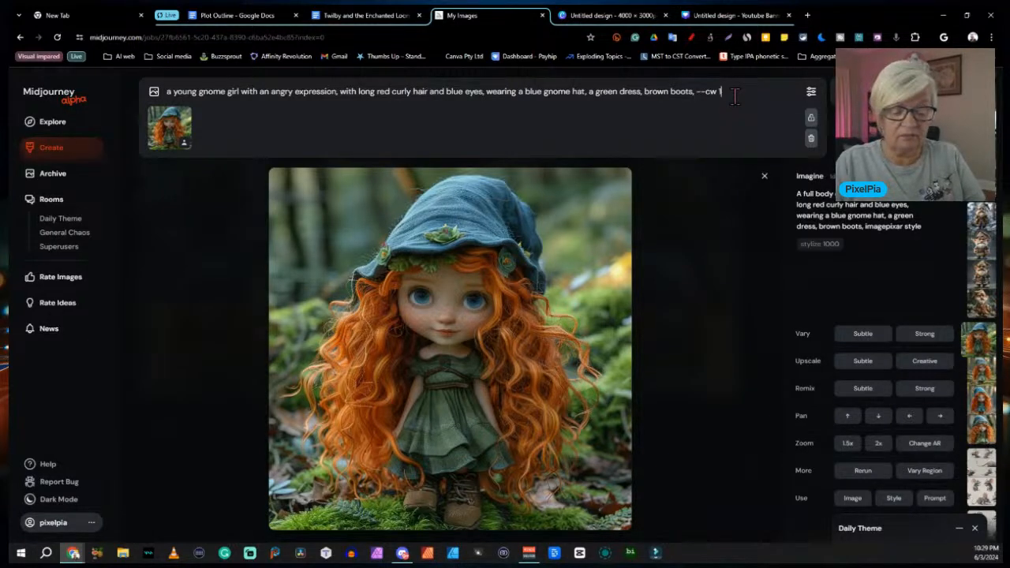
key(Return)
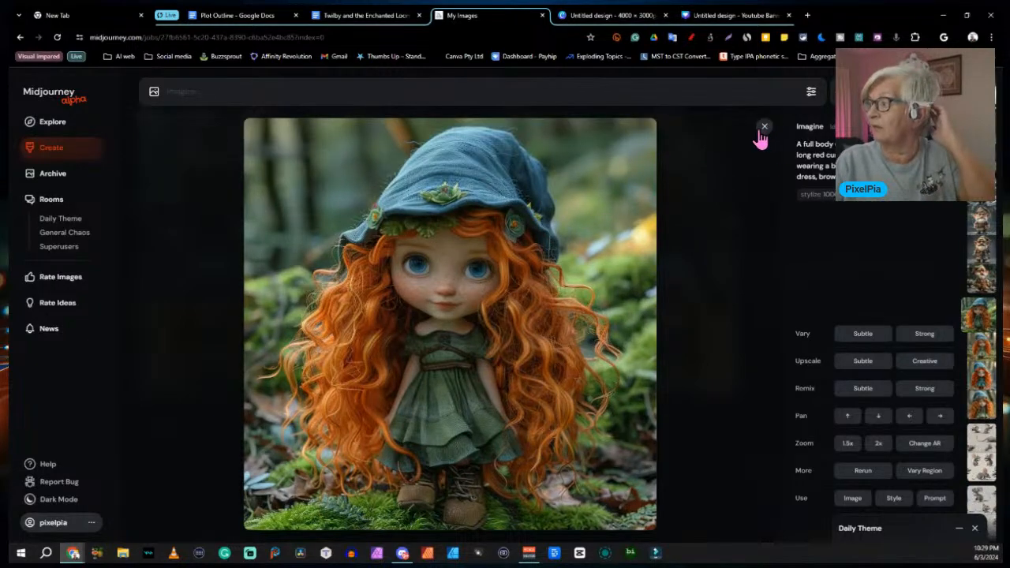
click(763, 127)
Examine the newly generated angry gnome girl images one by one, enlarging the one with the plain gray background
scroll(670, 354, down, 5)
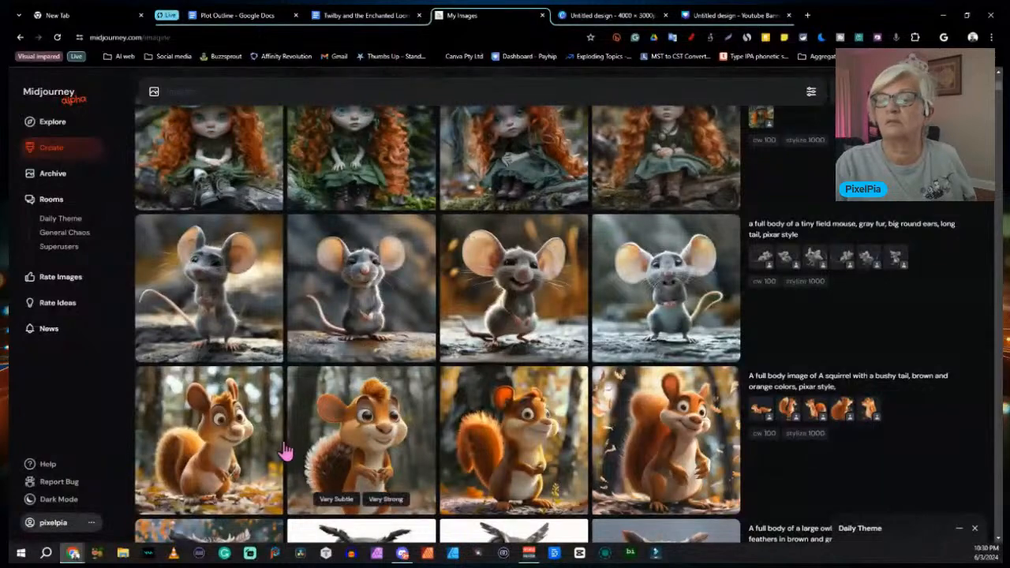
click(47, 157)
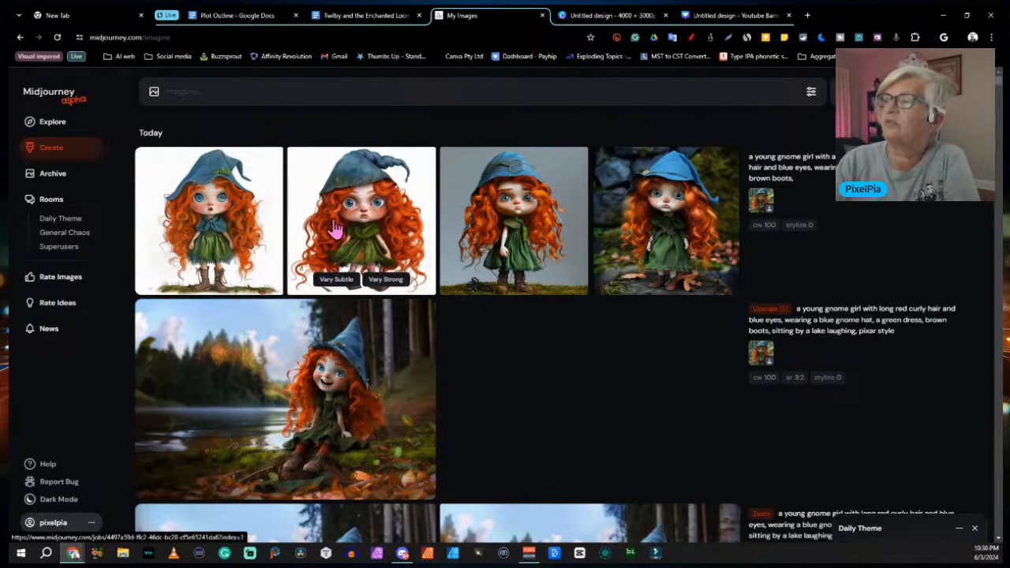
click(222, 206)
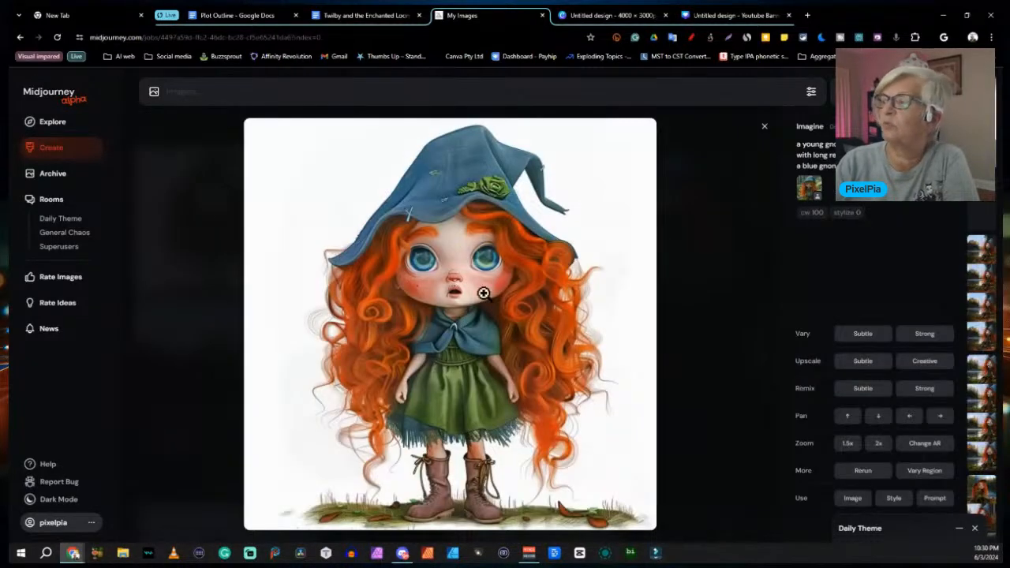
key(Right)
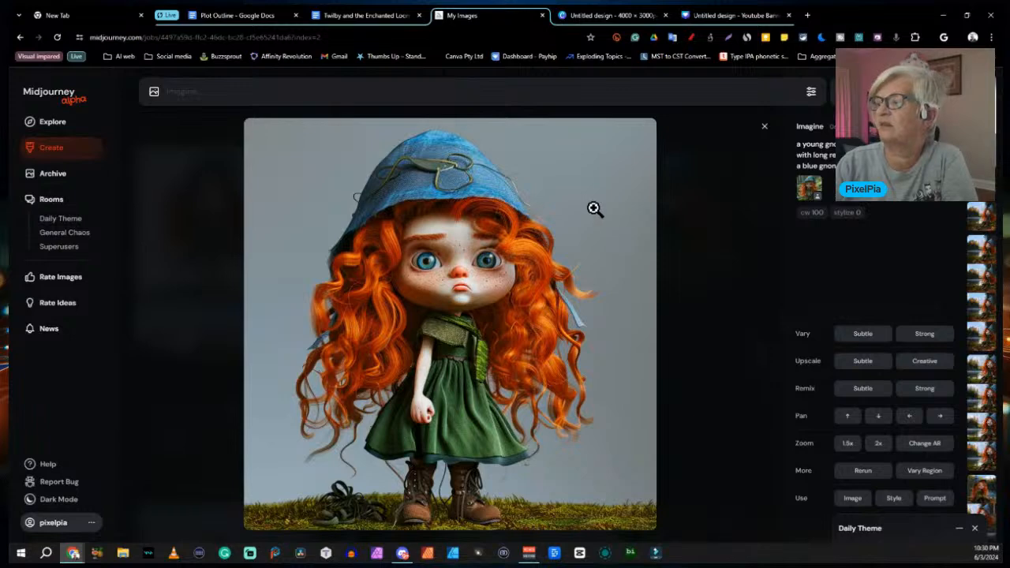
key(Right)
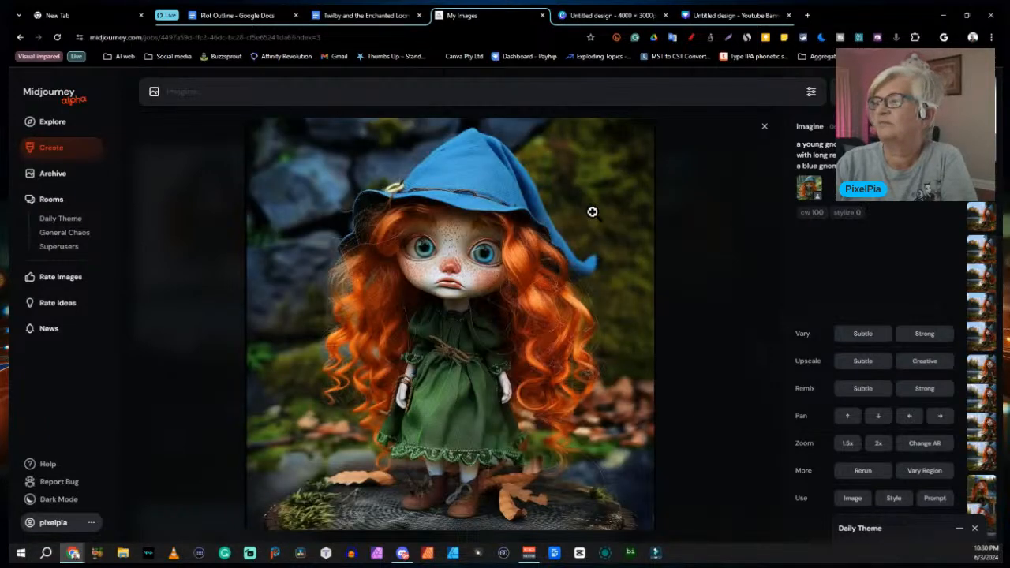
key(Right)
key(Right)
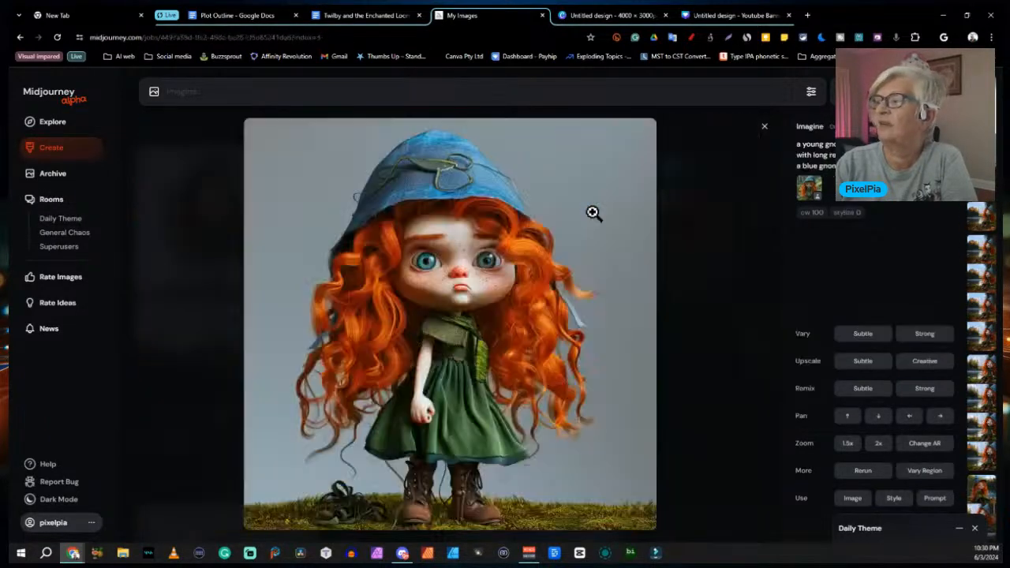
key(Right)
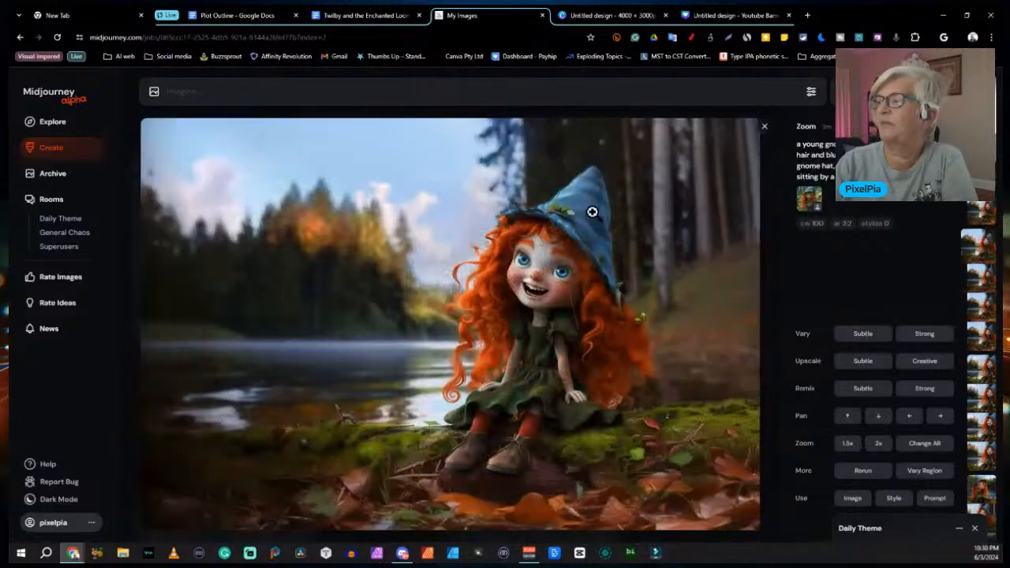
key(Right)
key(Right)
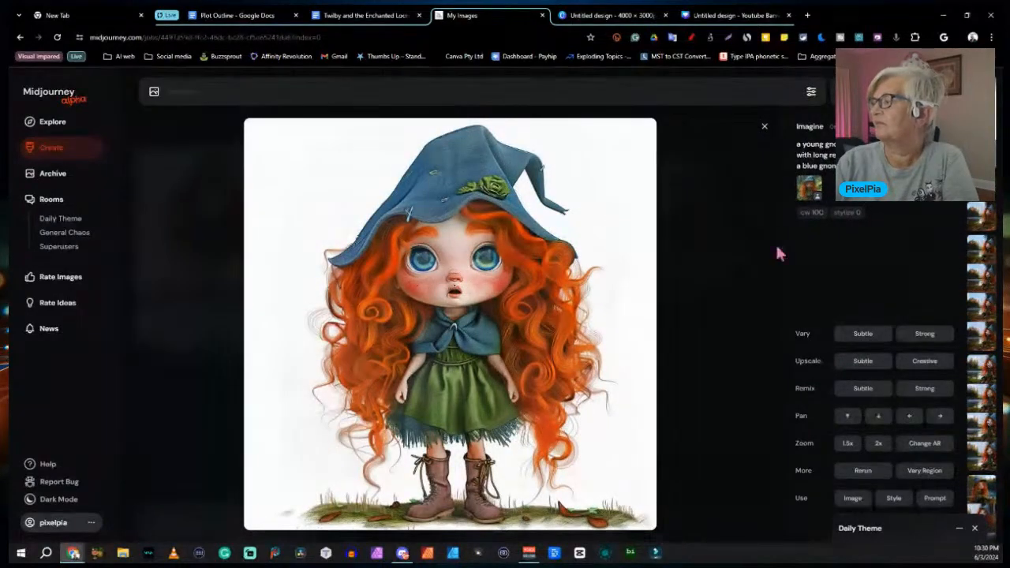
key(Right)
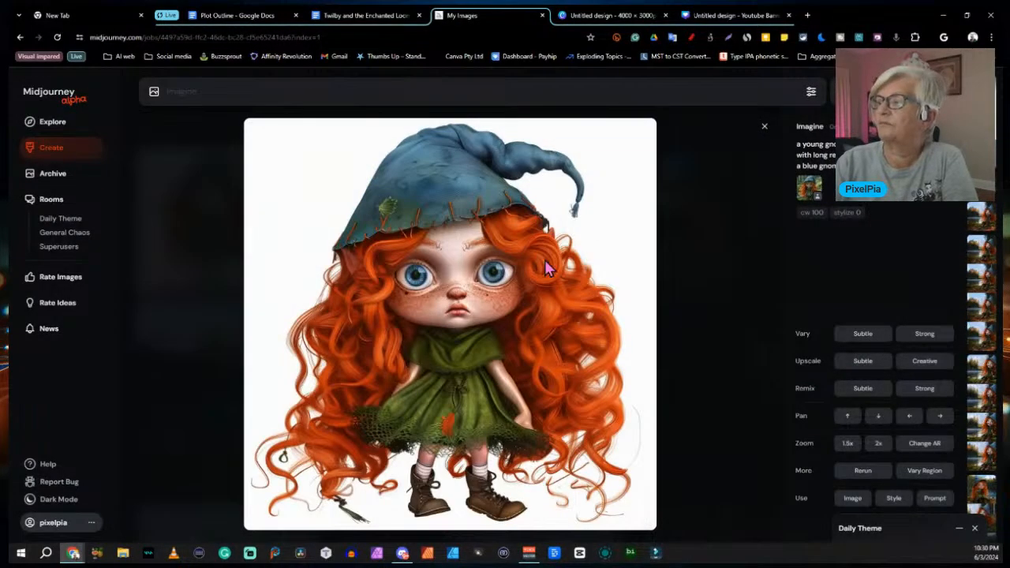
key(Right)
key(Right)
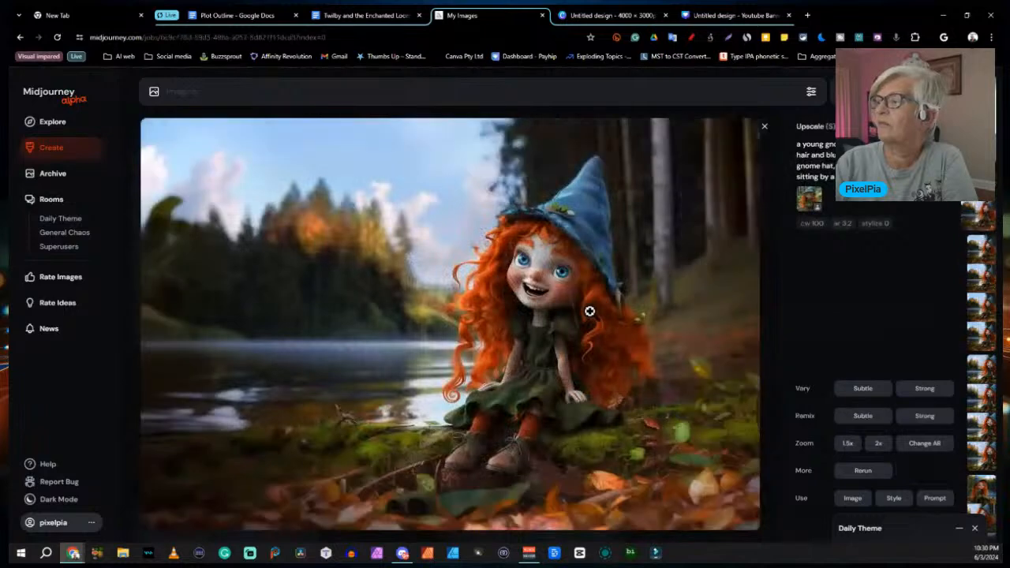
key(Left)
key(Left)
click(525, 287)
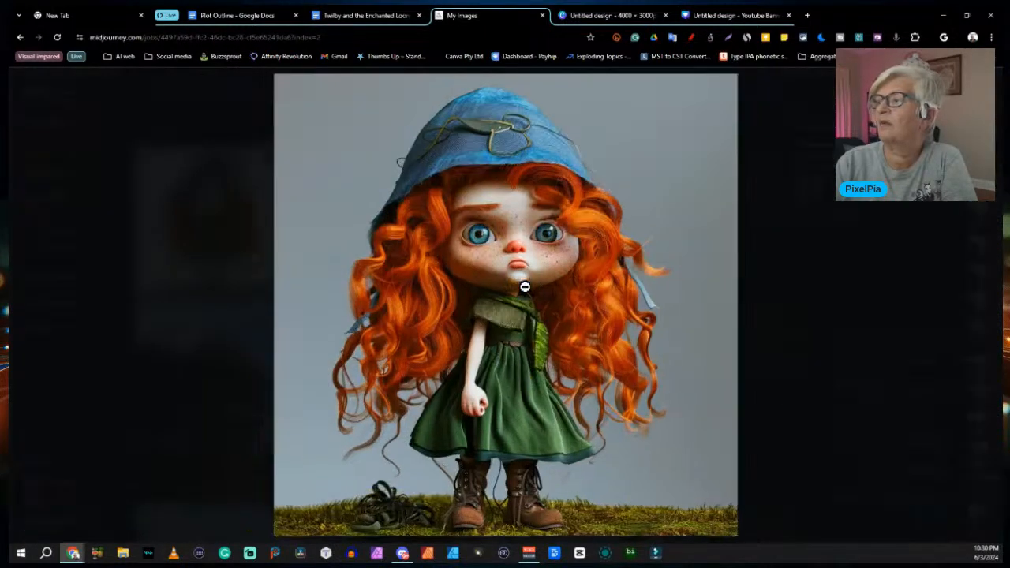
click(532, 210)
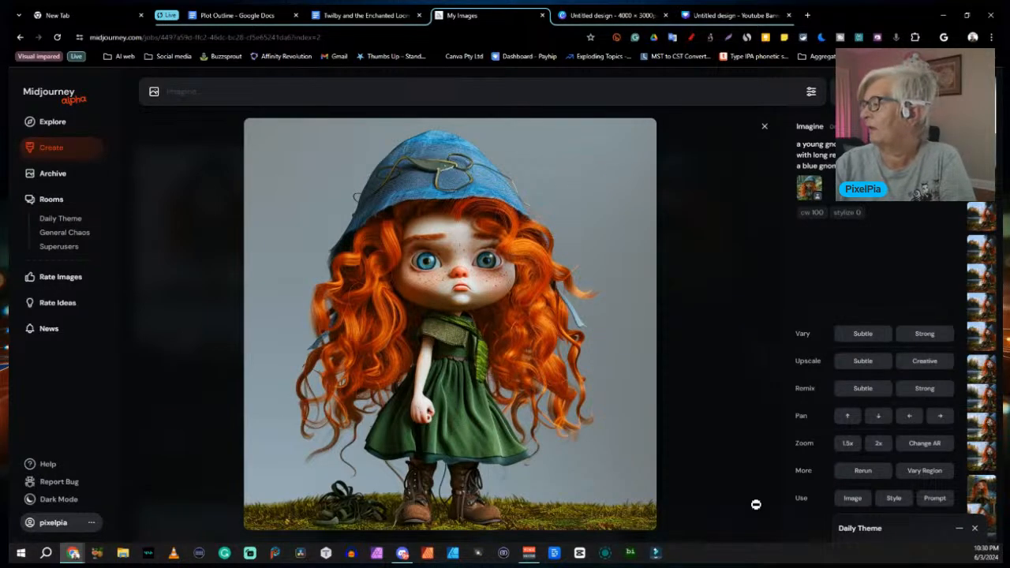
Reuse the prompt of the gray-background gnome girl image and replace "angry" with "happy"
click(933, 498)
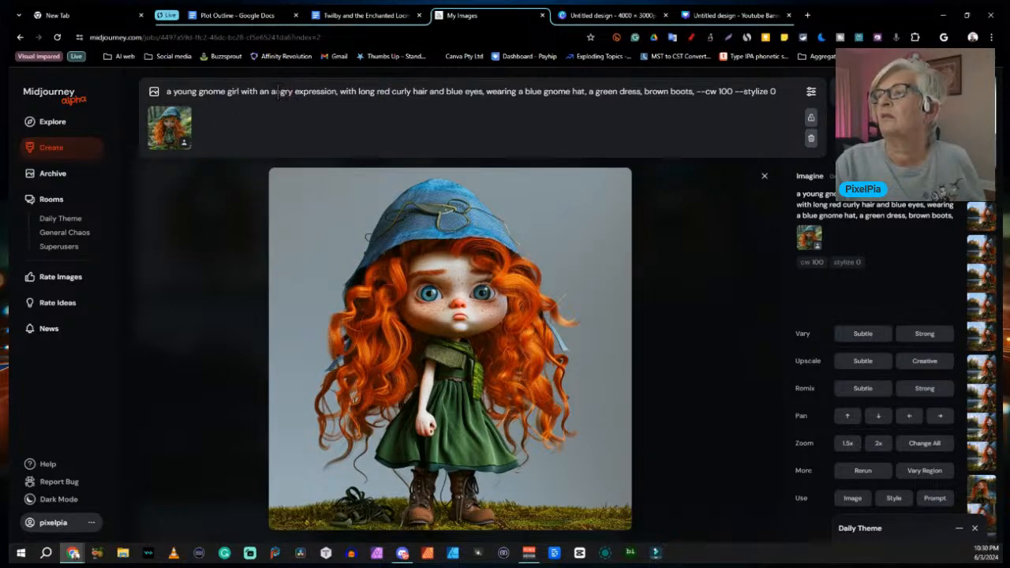
drag(277, 92, 270, 91)
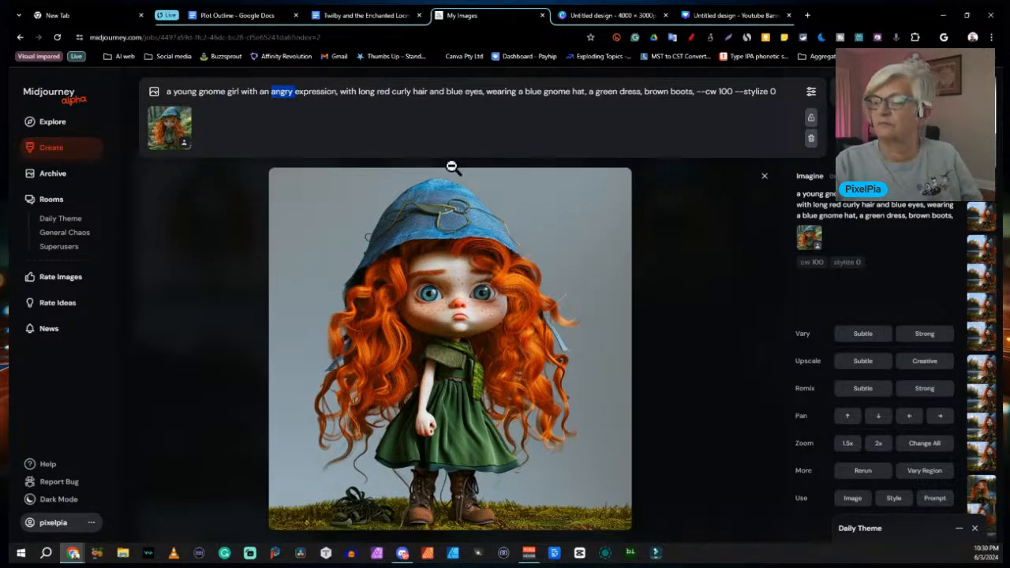
text(ha)
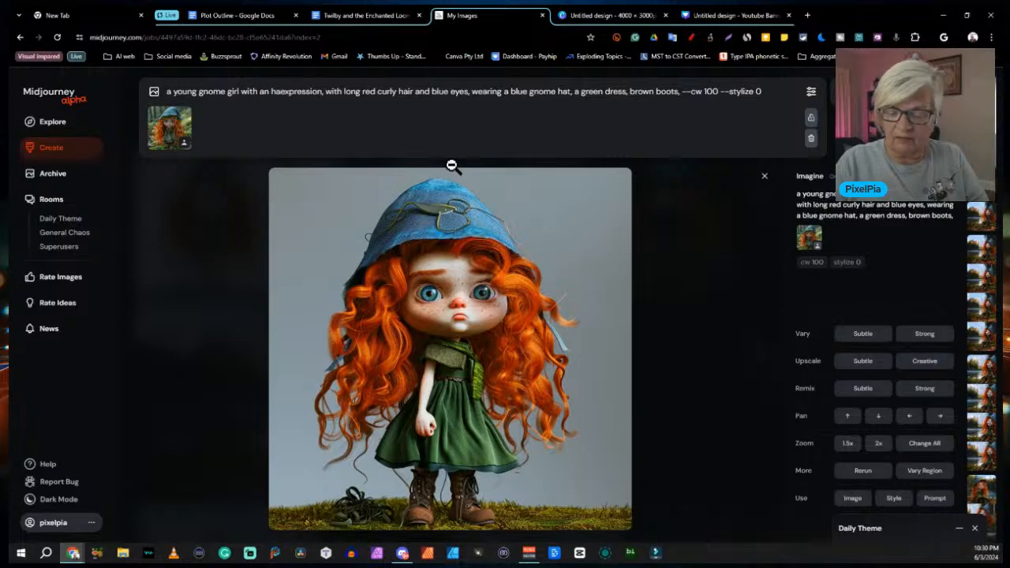
text(ppy)
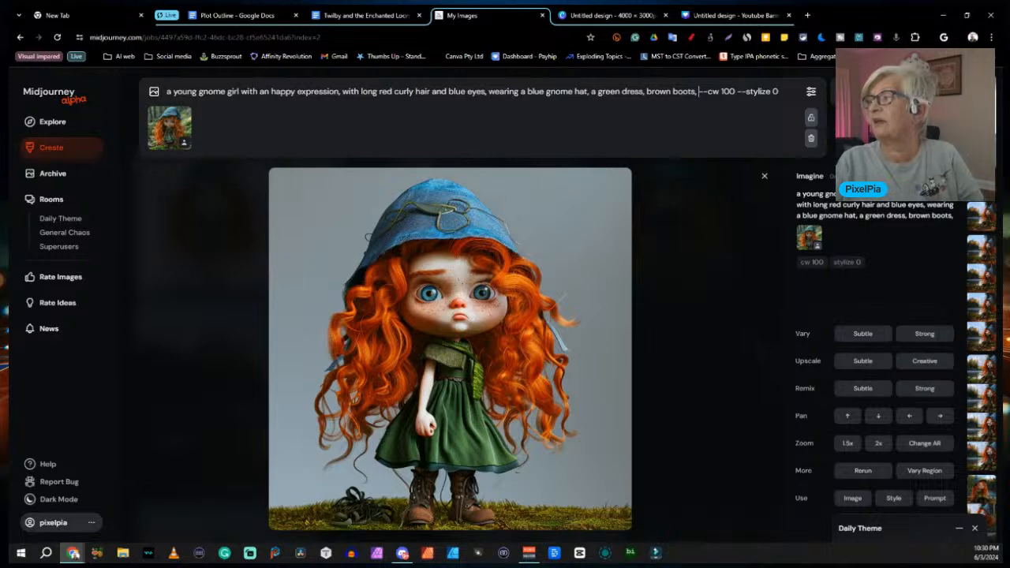
Add "pixar style" after "brown boots," in the prompt, submit it, and return to the image gallery
text( pixar st)
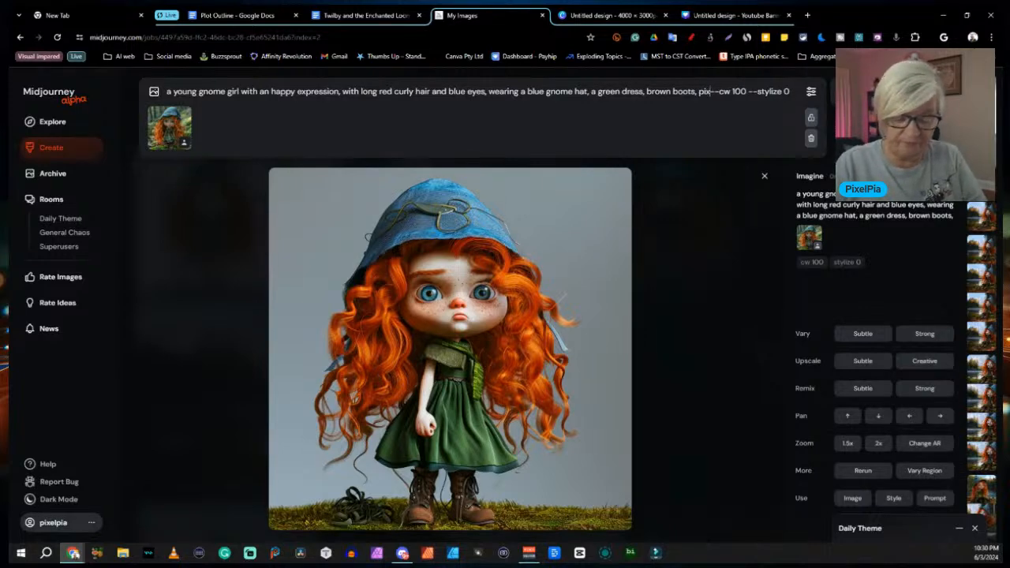
text(y)
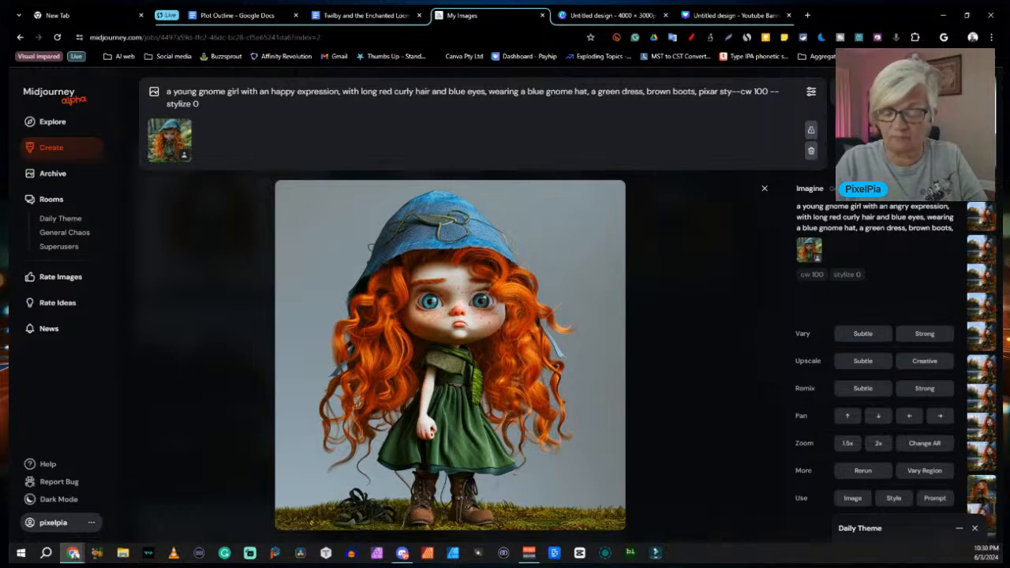
text(le)
key(Return)
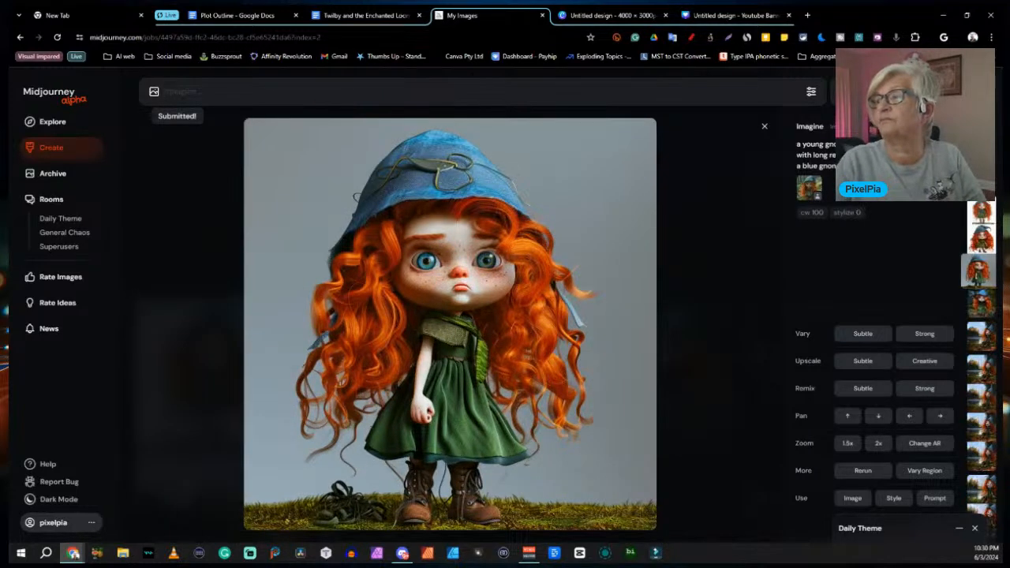
click(764, 127)
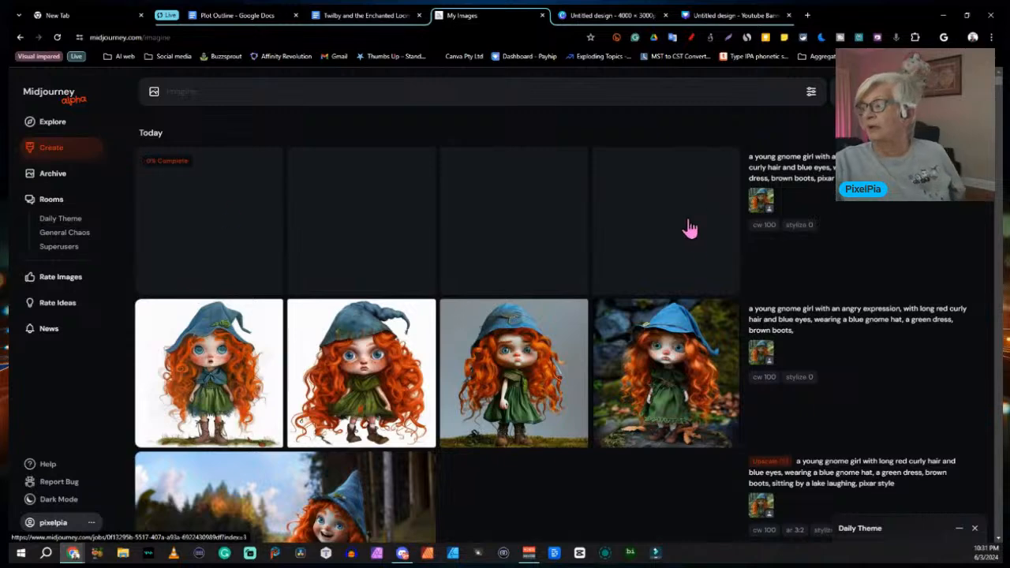
Examine the four happy gnome girl images and compare them with the angry versions
click(524, 355)
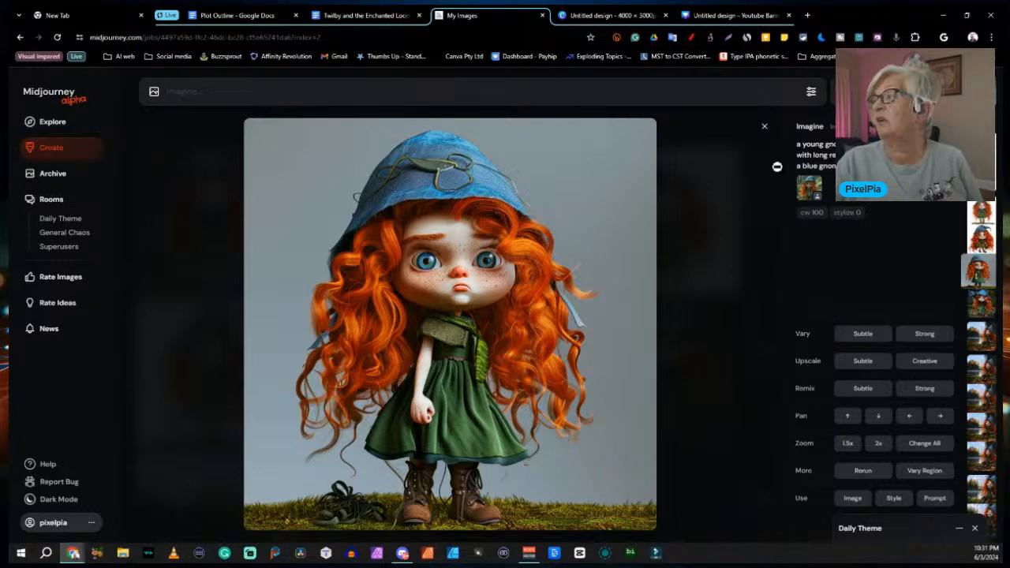
click(764, 127)
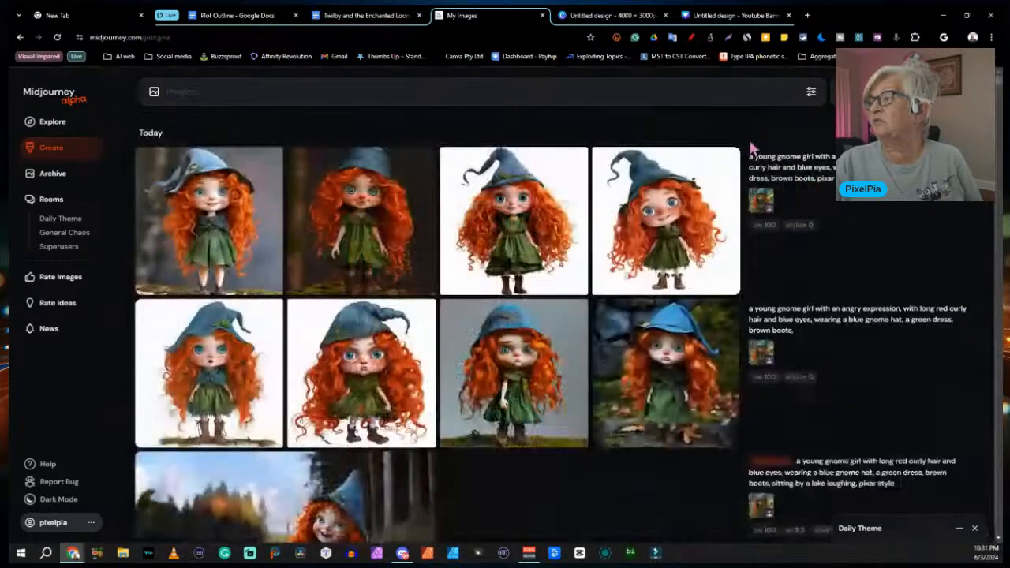
click(251, 225)
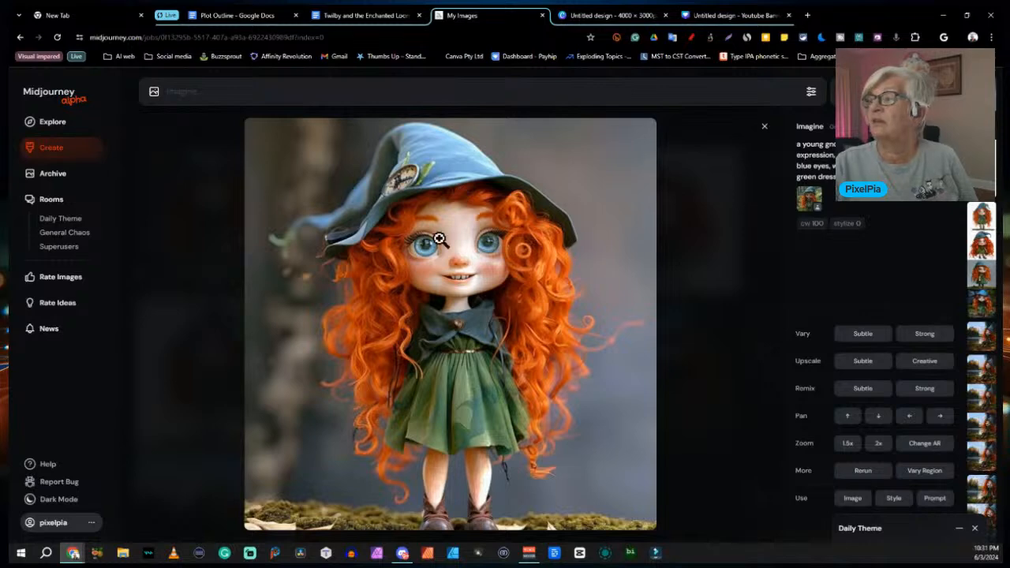
scroll(439, 238, down, 1)
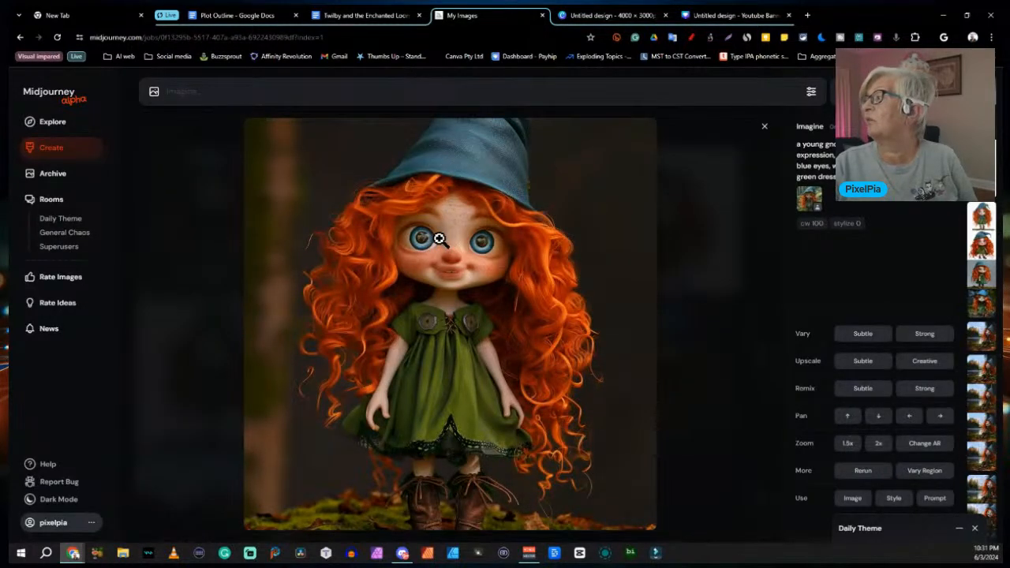
scroll(439, 238, down, 1)
scroll(438, 238, down, 1)
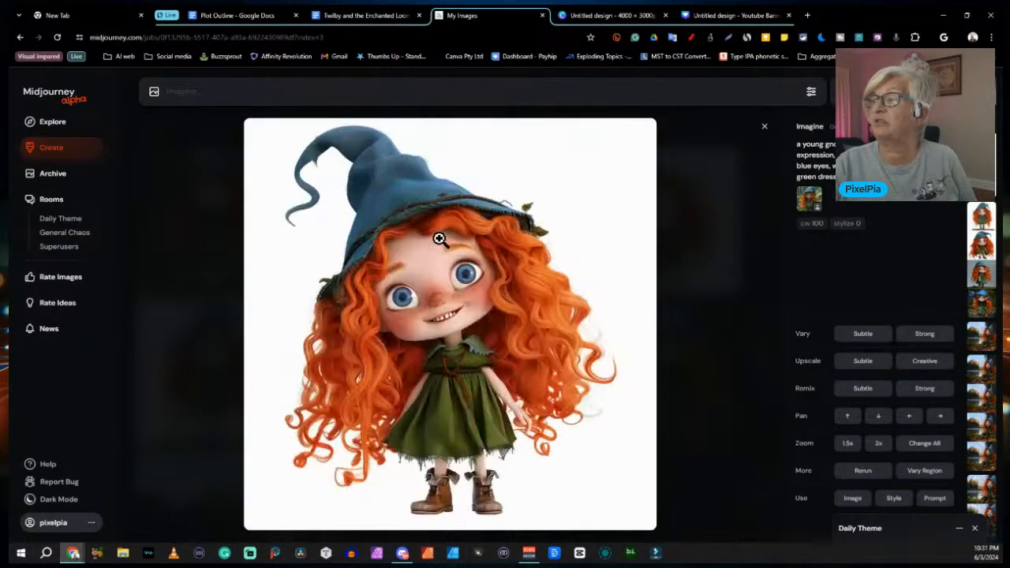
scroll(438, 238, down, 2)
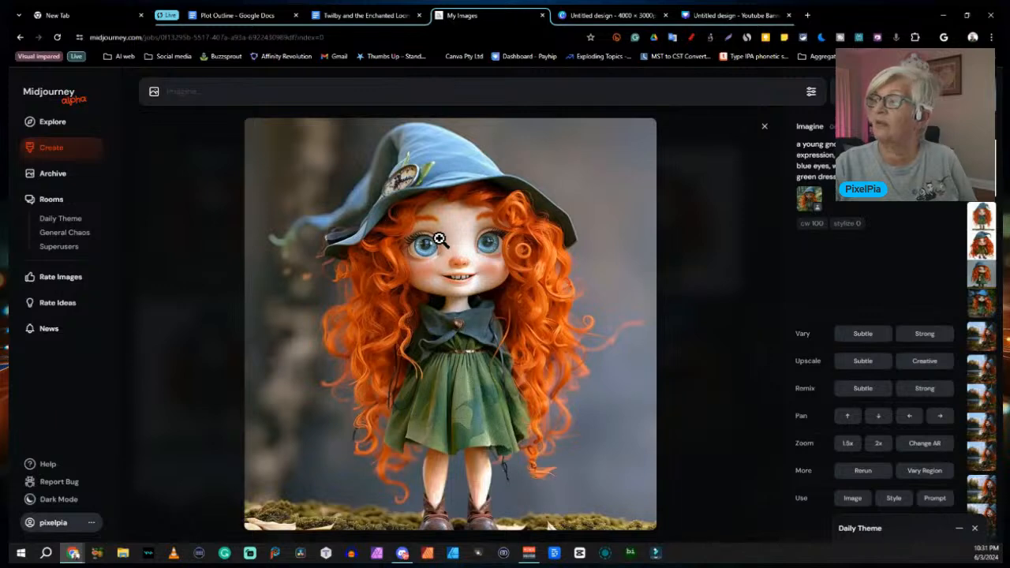
scroll(438, 238, down, 4)
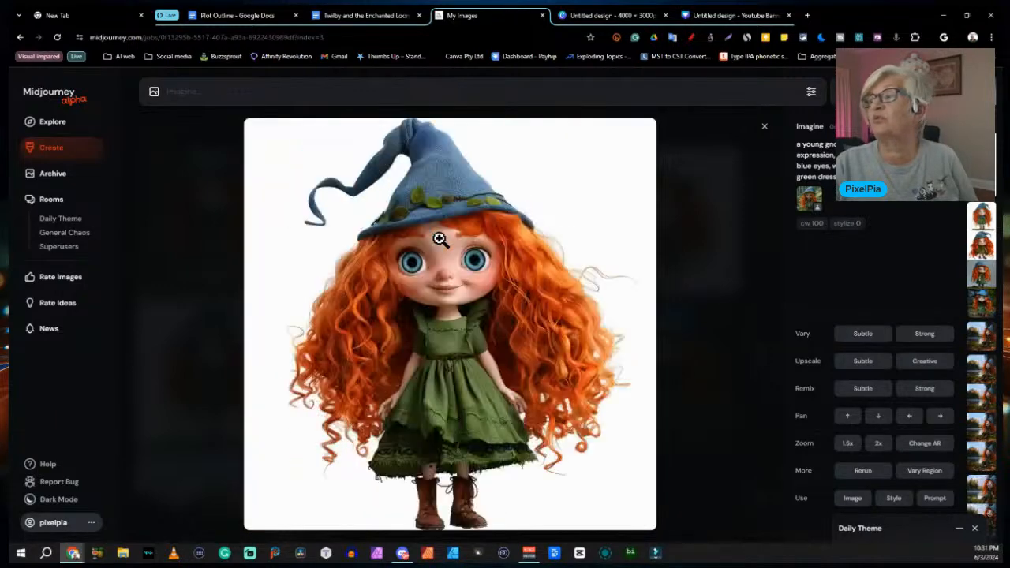
scroll(506, 262, down, 1)
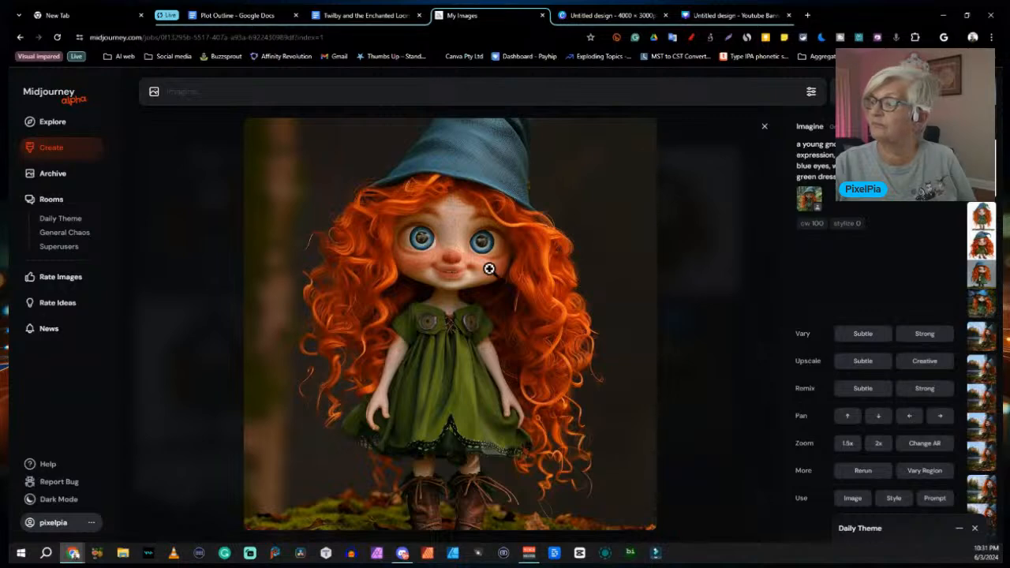
scroll(489, 268, down, 1)
scroll(489, 268, down, 3)
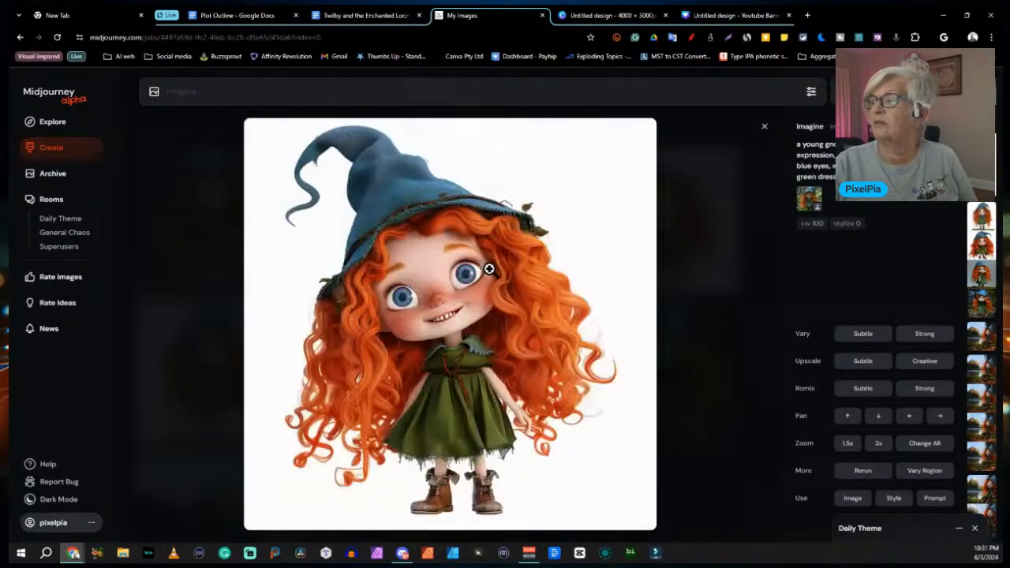
scroll(489, 268, down, 3)
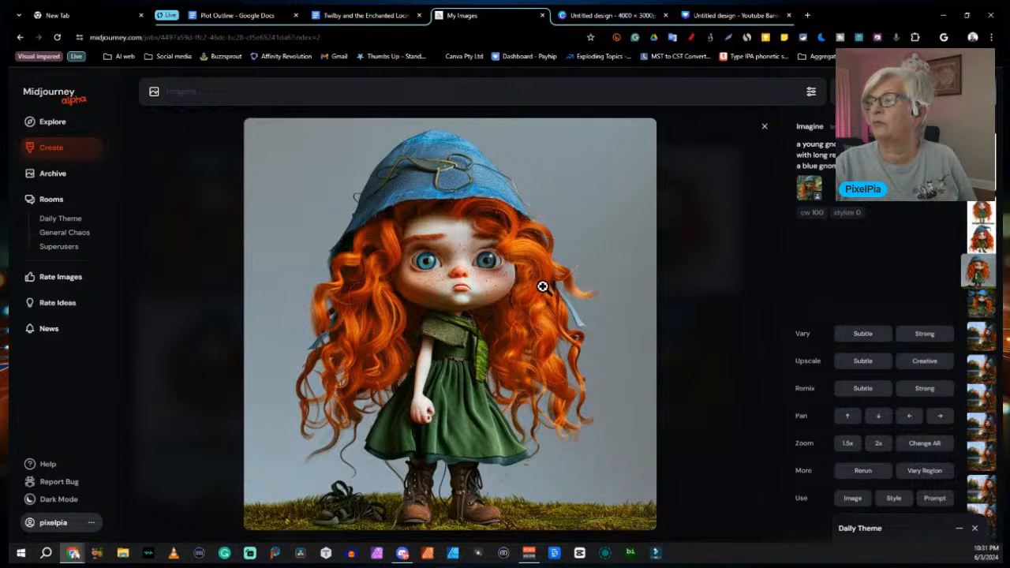
Reuse the prompt of the dark-background happy gnome girl image, replace "happy" with "sad", submit it, and return to the image gallery
scroll(541, 287, down, 2)
scroll(609, 265, down, 3)
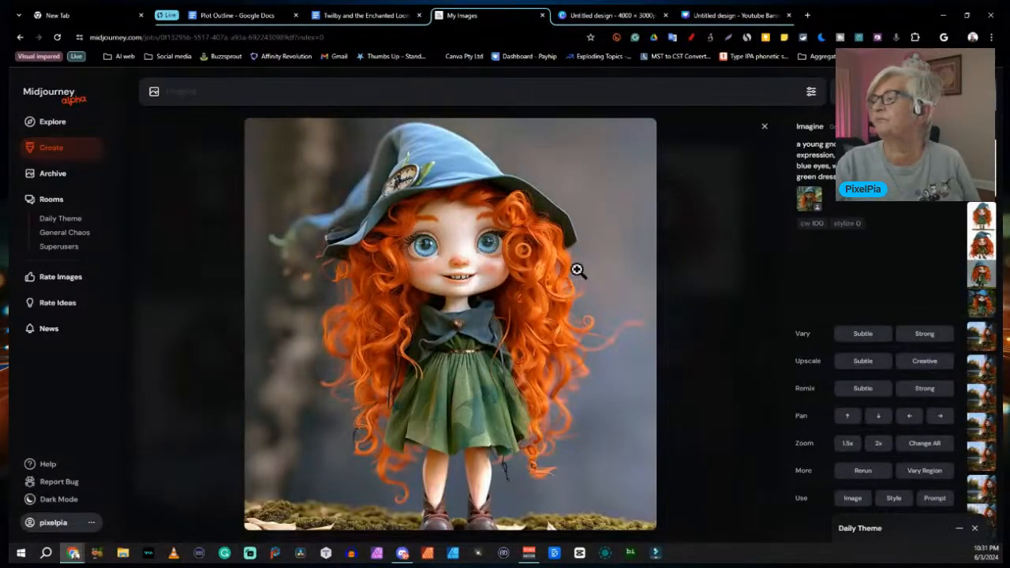
scroll(511, 269, down, 1)
scroll(512, 268, up, 2)
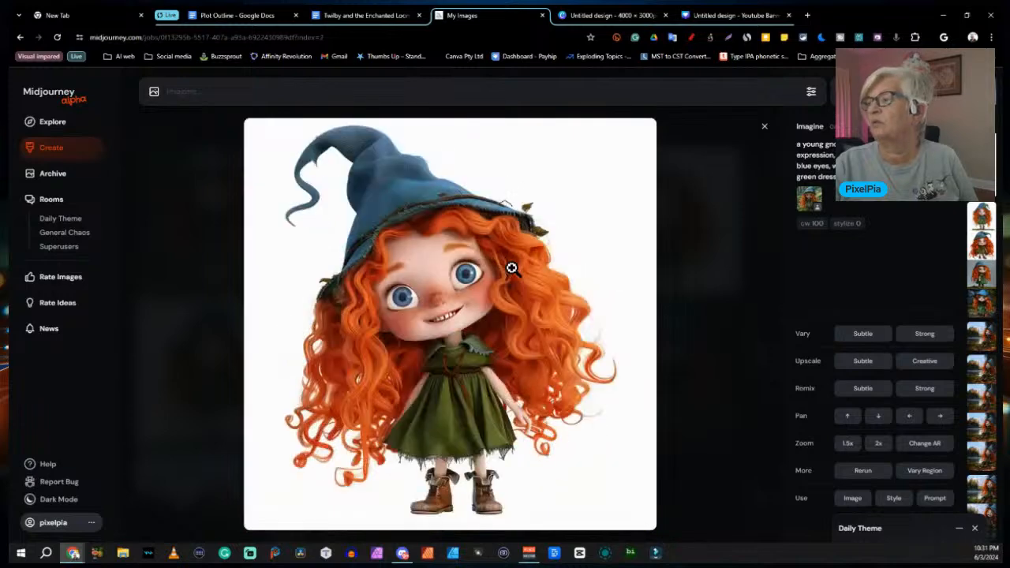
scroll(511, 268, down, 2)
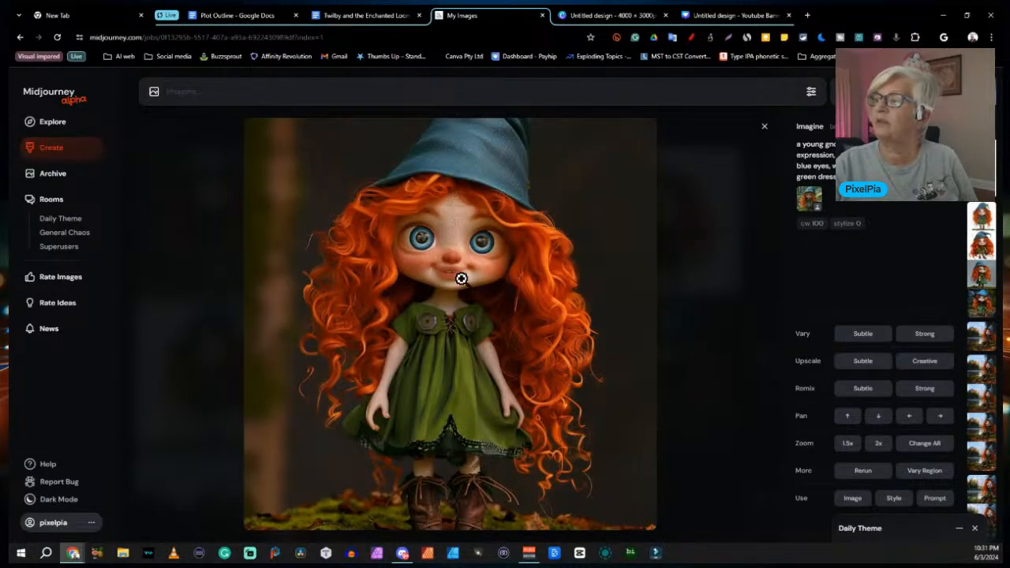
click(934, 498)
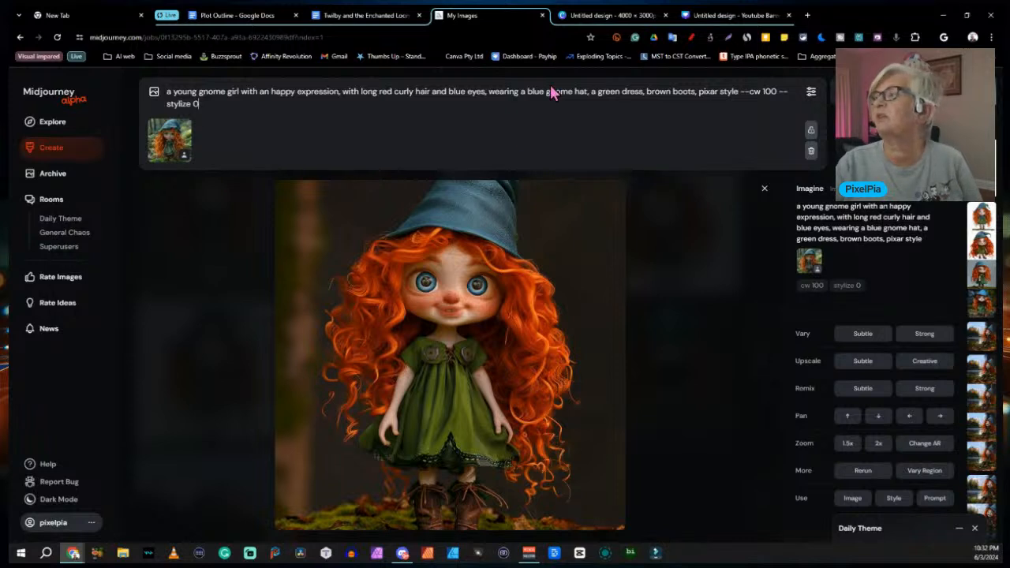
double_click(285, 92)
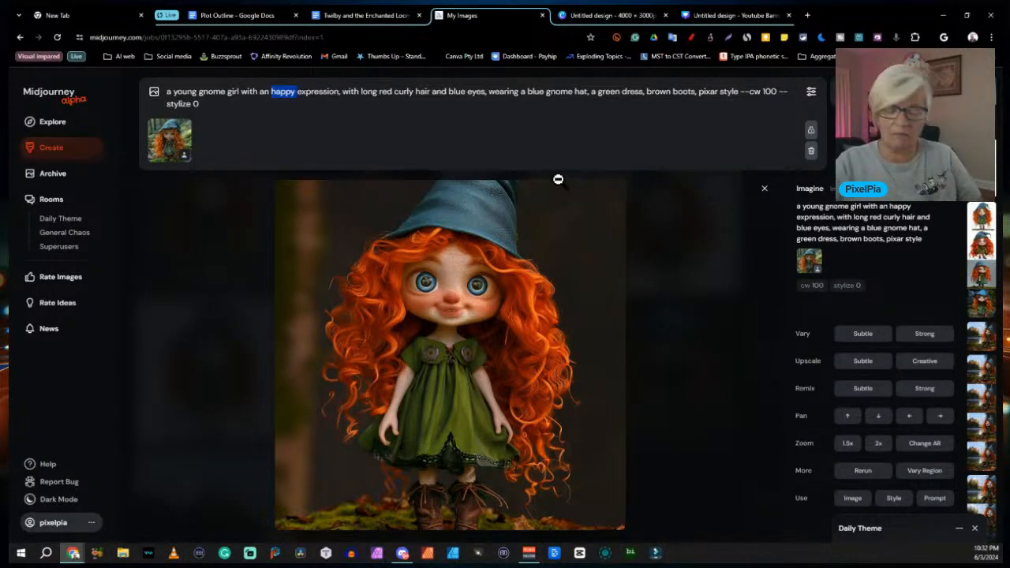
text(sad)
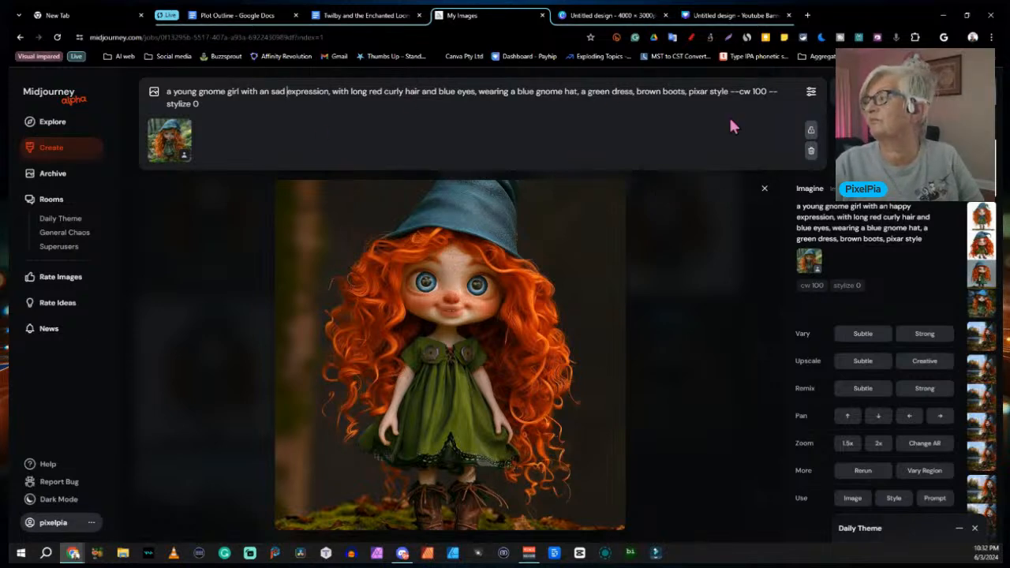
key(Return)
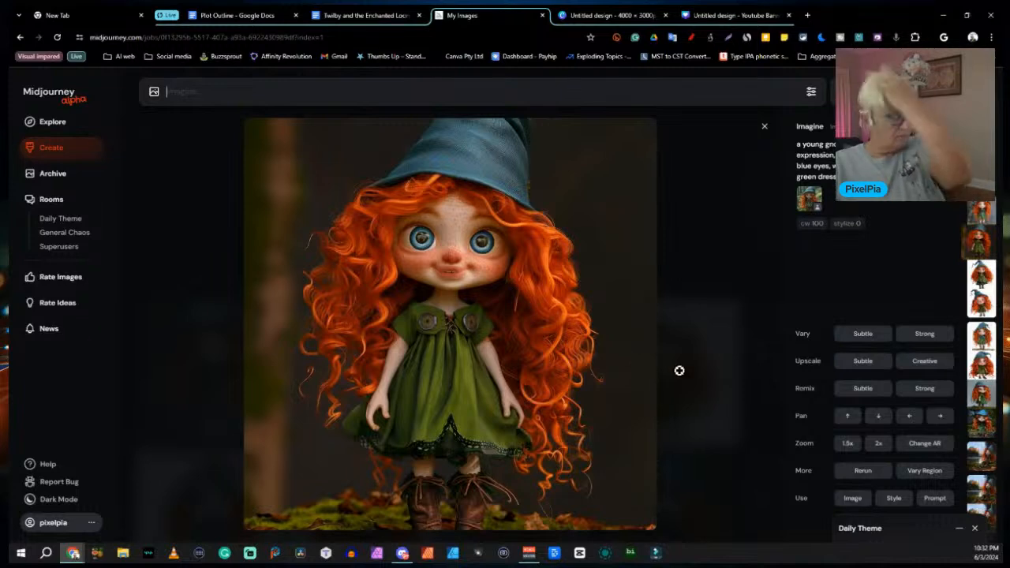
click(764, 127)
Examine the four sad gnome girl images, comparing them with the happy and angry versions and enlarging them one by one
scroll(490, 276, down, 1)
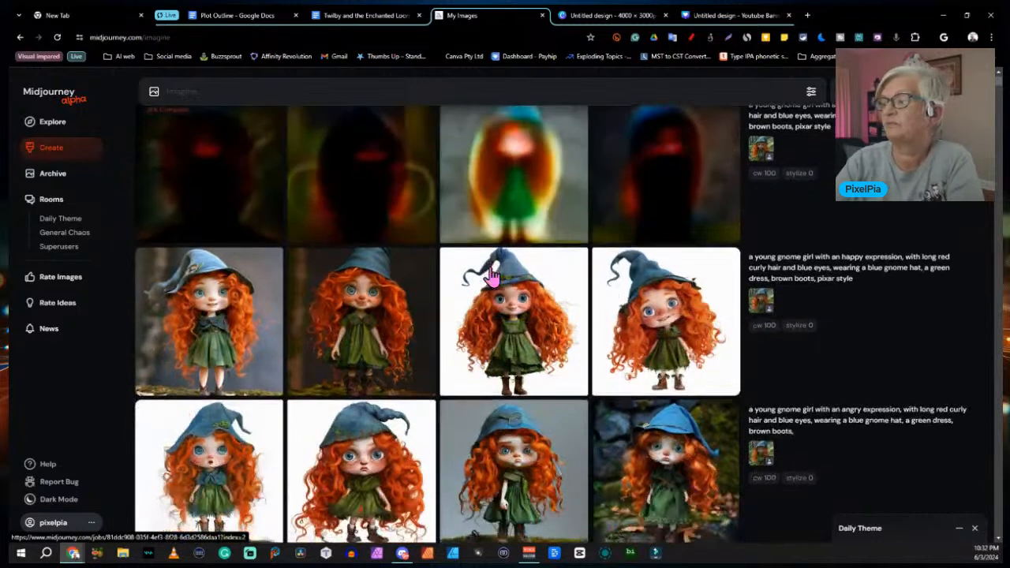
mouse_move(573, 469)
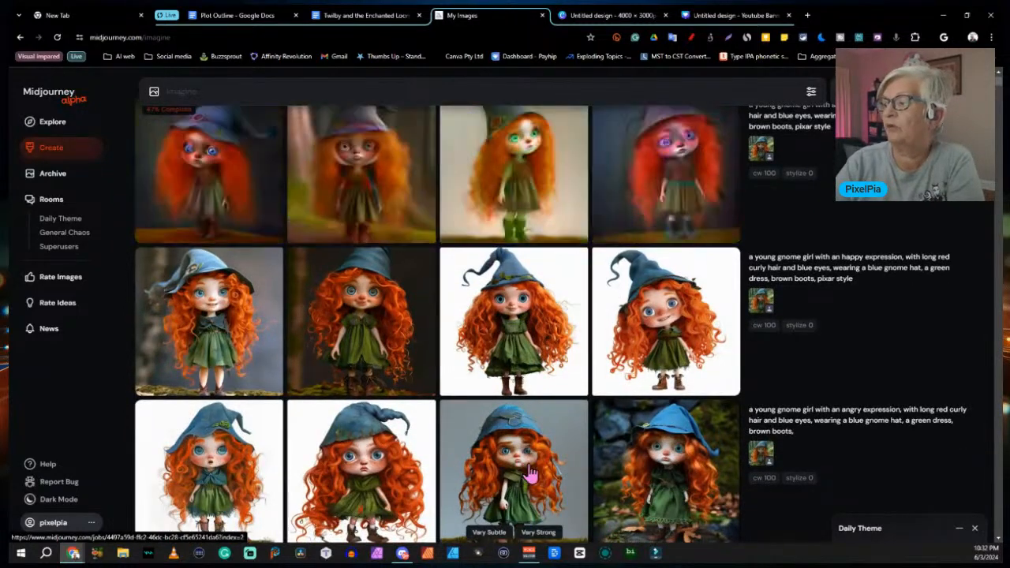
mouse_move(364, 296)
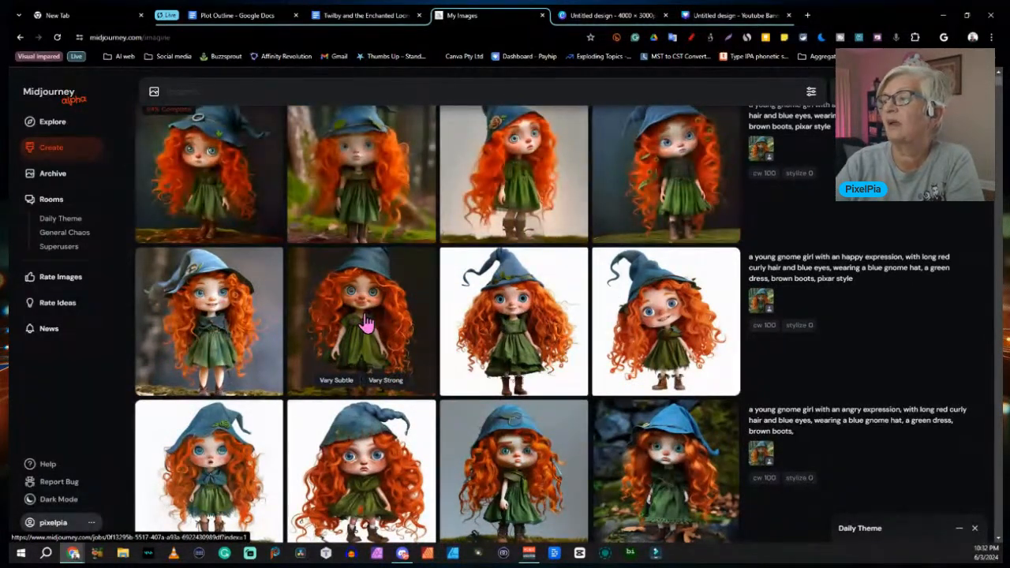
scroll(365, 315, up, 1)
click(208, 206)
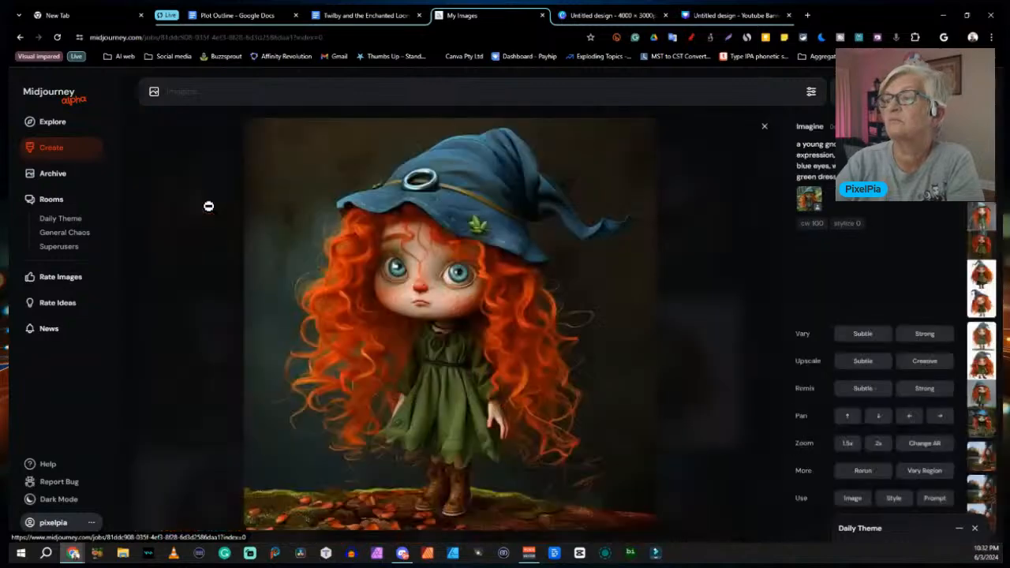
scroll(605, 243, down, 1)
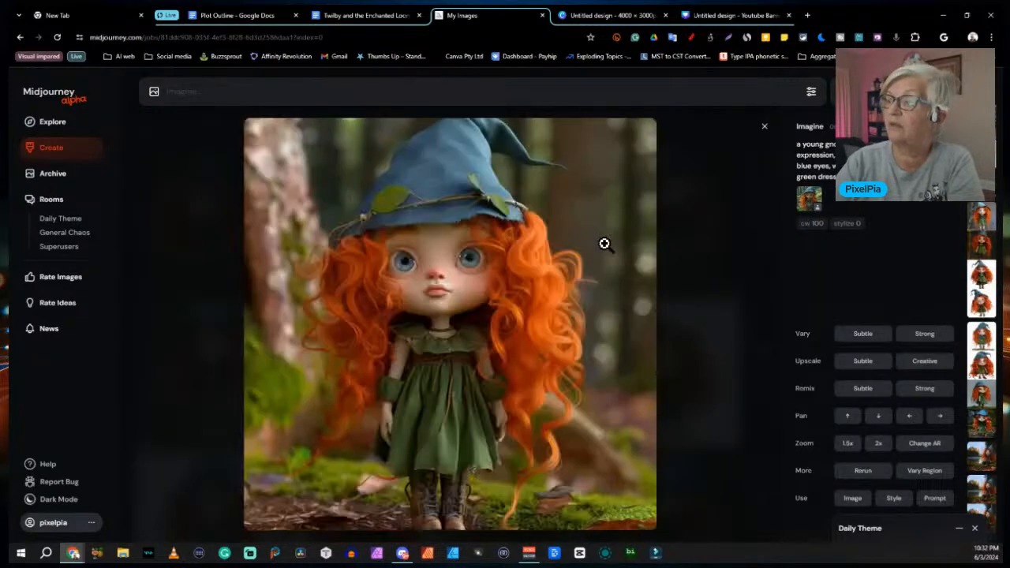
scroll(604, 243, down, 1)
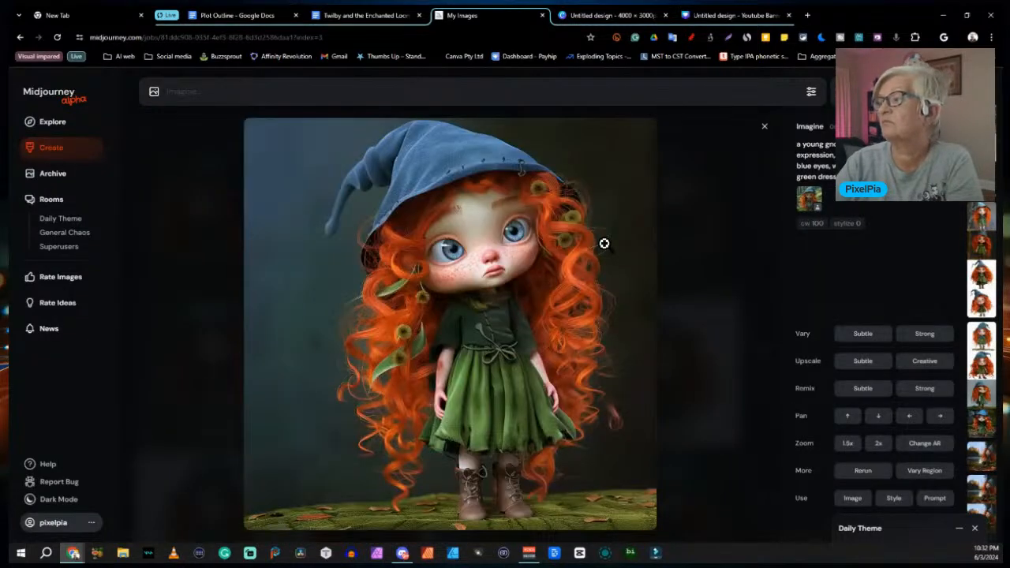
scroll(605, 243, down, 1)
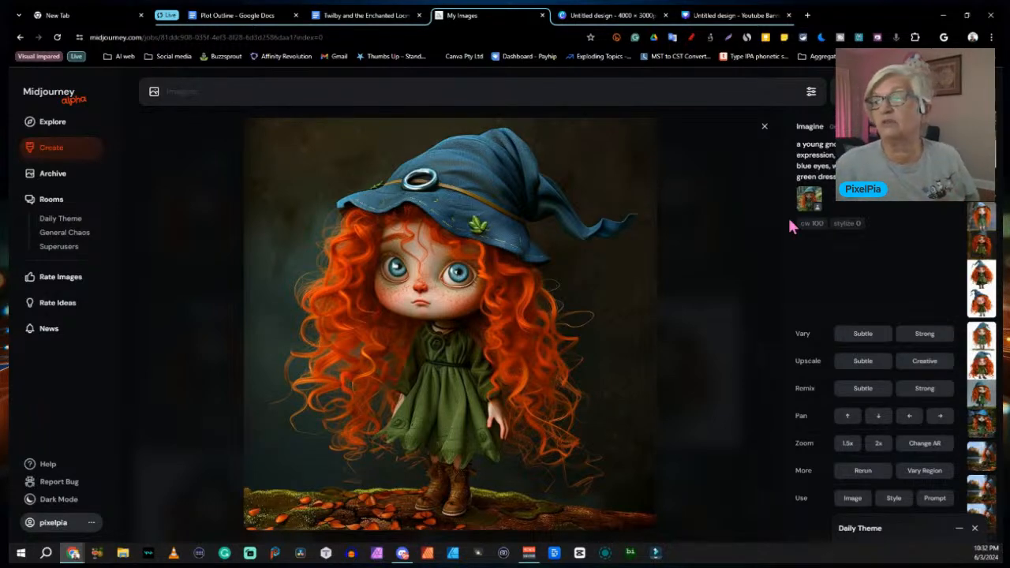
Open the Twilby children's book folder in the archive and enlarge its first gnome girl image from yesterday
click(47, 180)
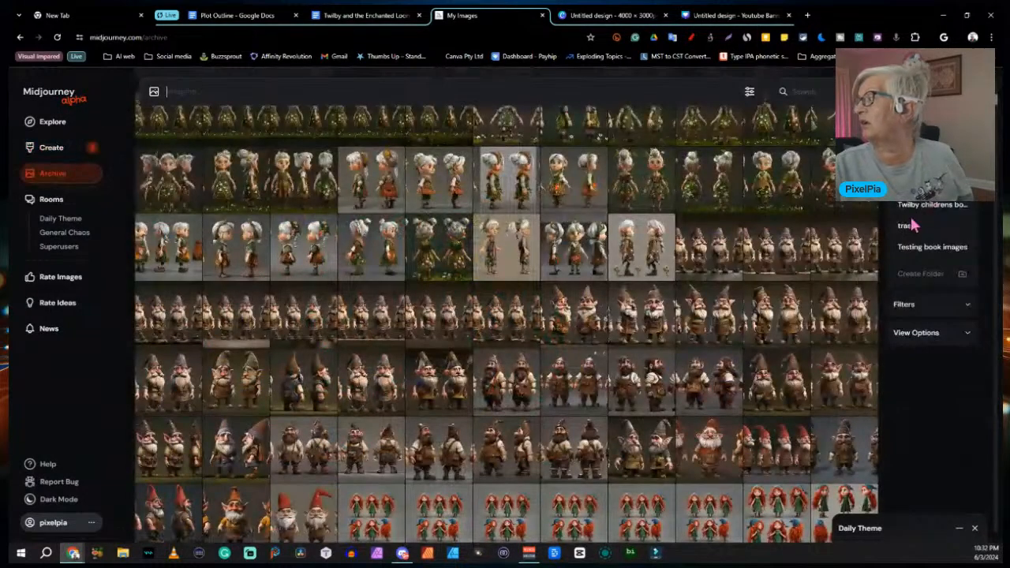
click(957, 207)
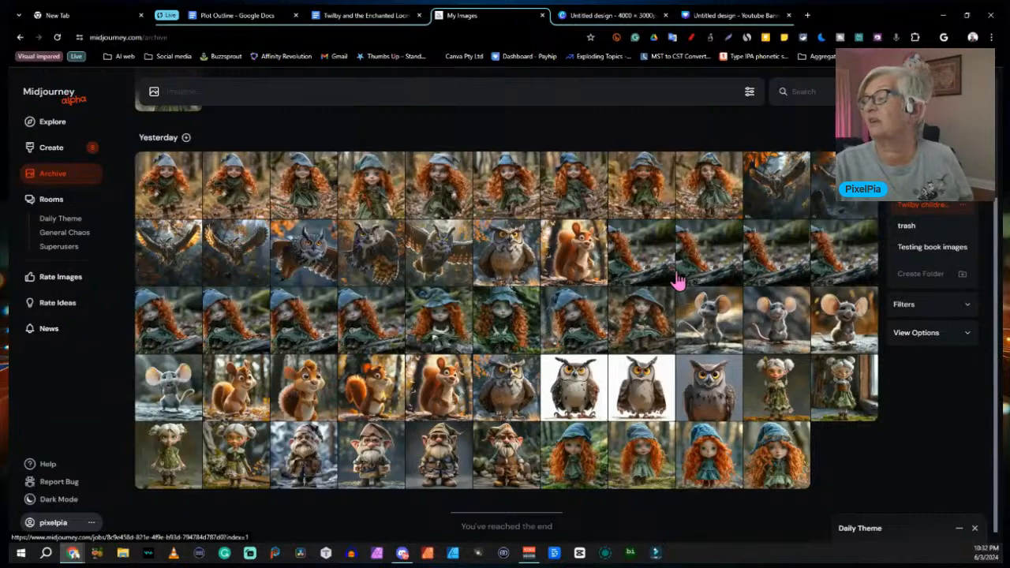
click(165, 176)
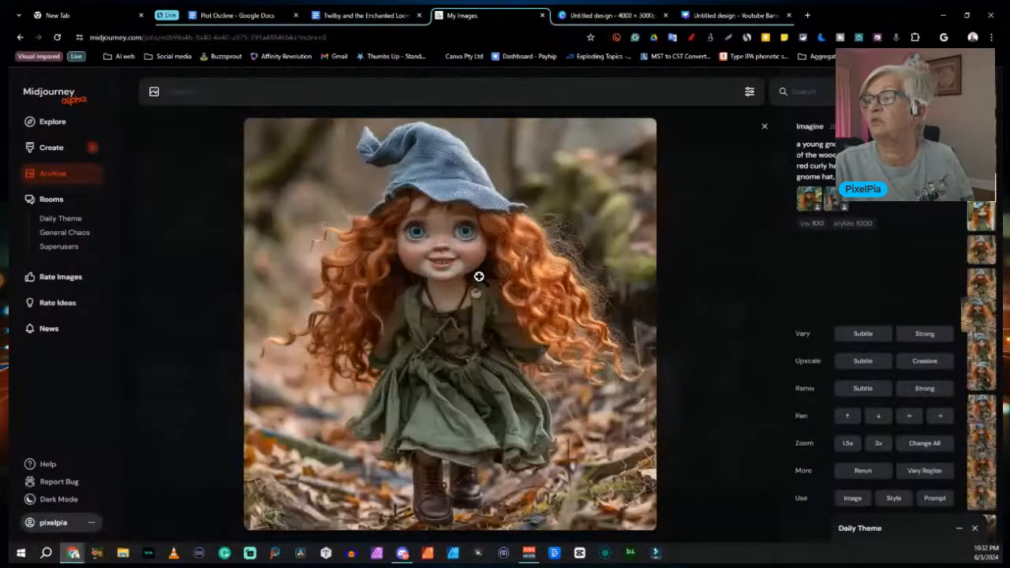
Examine the folder's gnome girl, owl, squirrel, mouse and white-haired girl images one by one
scroll(478, 275, down, 1)
scroll(478, 276, down, 3)
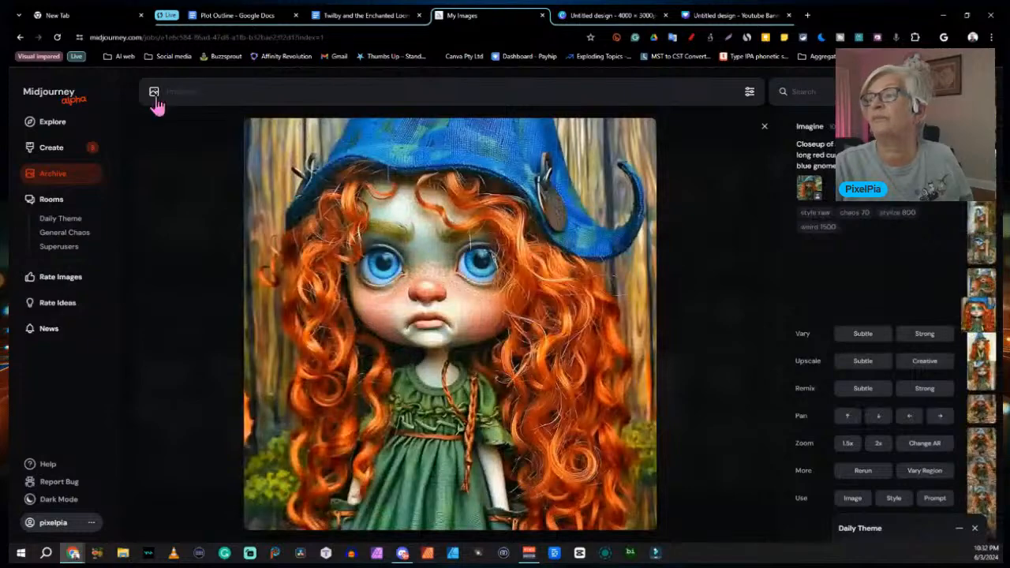
scroll(494, 247, down, 1)
scroll(496, 249, down, 1)
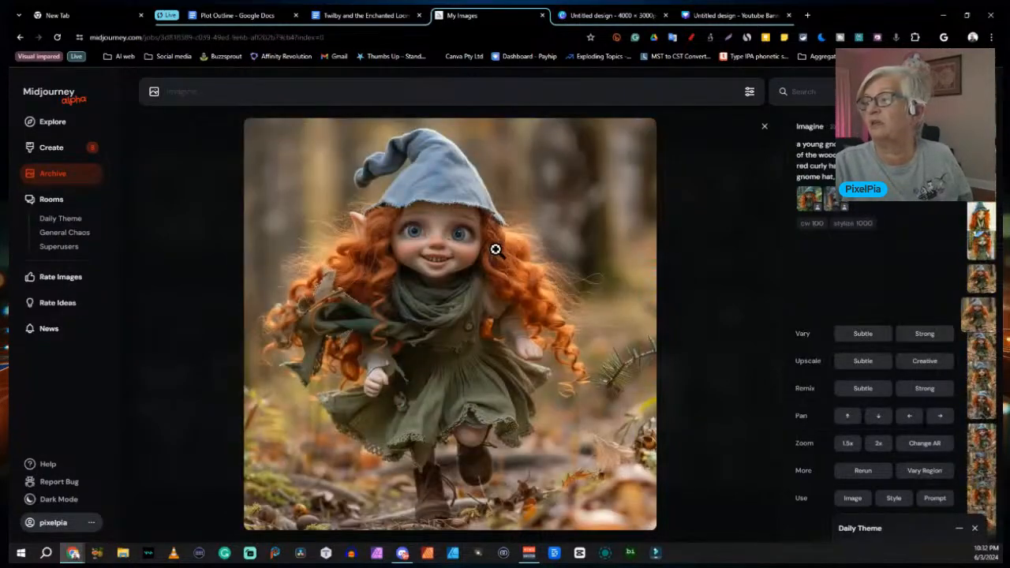
scroll(496, 249, down, 3)
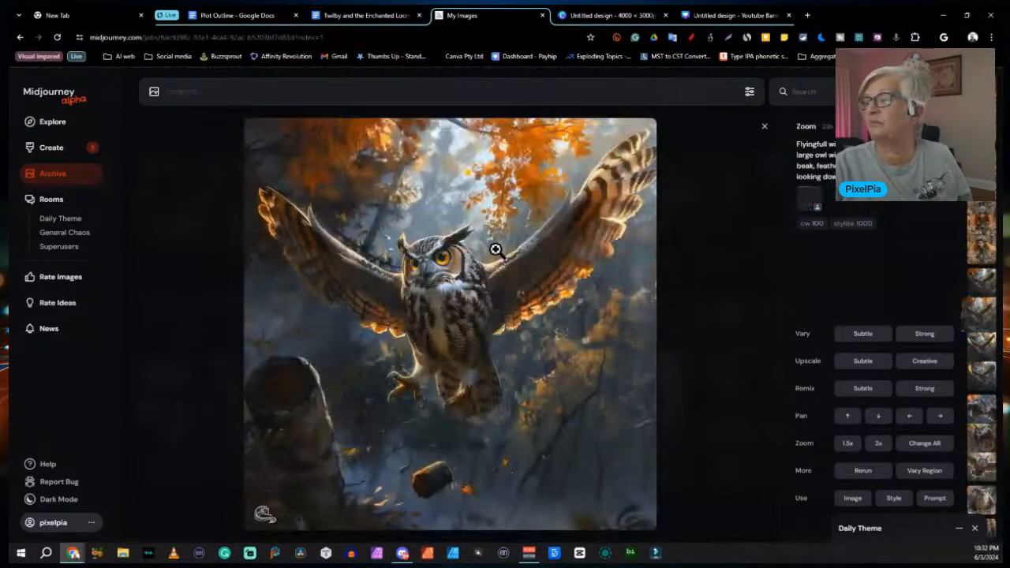
scroll(495, 249, down, 2)
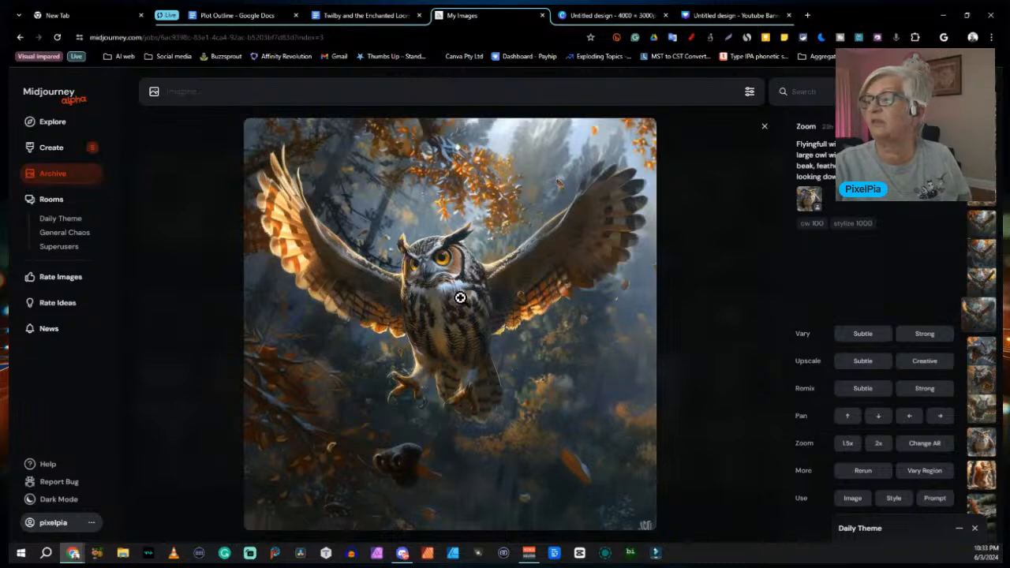
scroll(460, 298, down, 1)
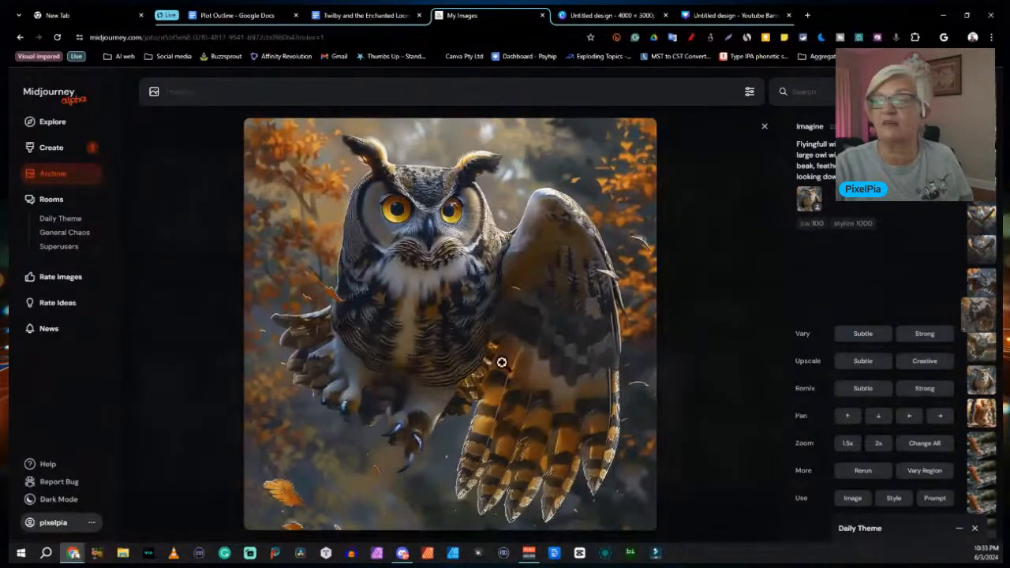
scroll(496, 354, down, 3)
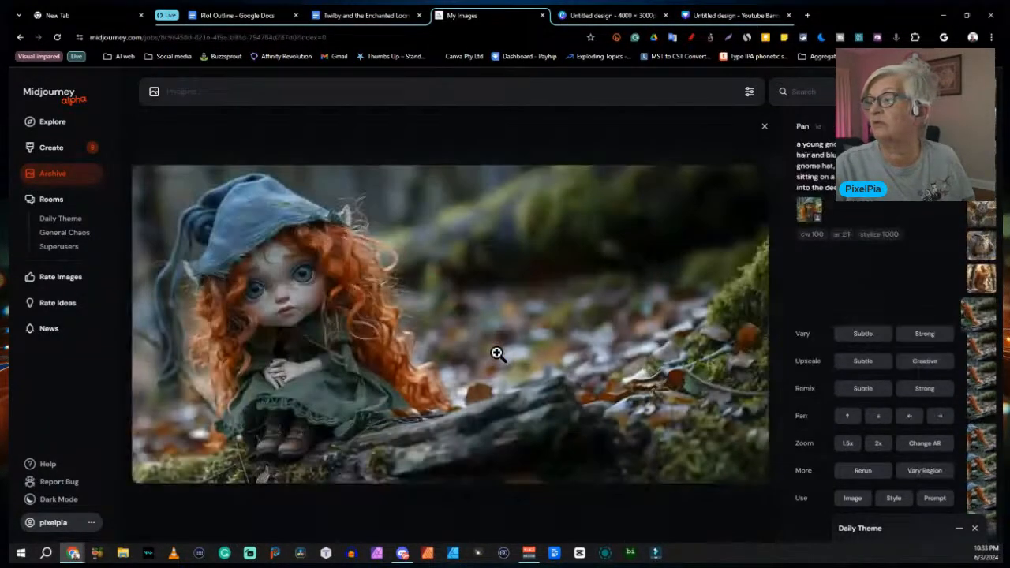
scroll(496, 354, down, 1)
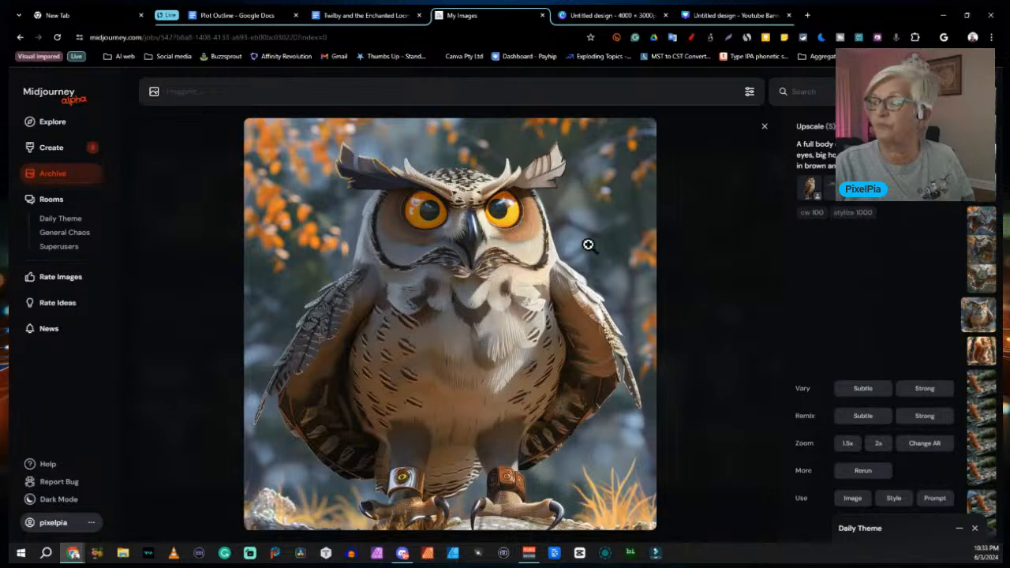
scroll(516, 331, down, 1)
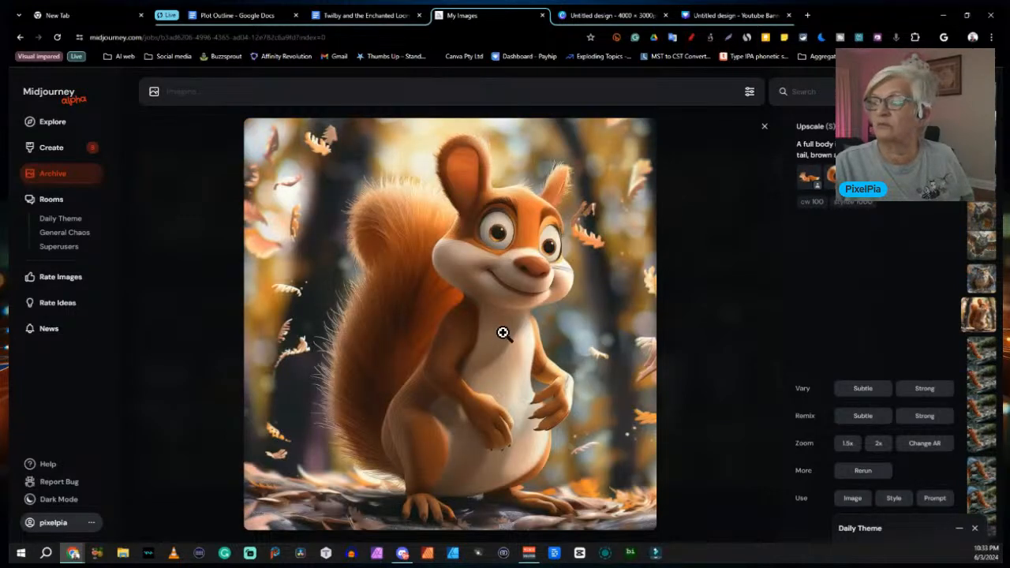
scroll(499, 317, down, 1)
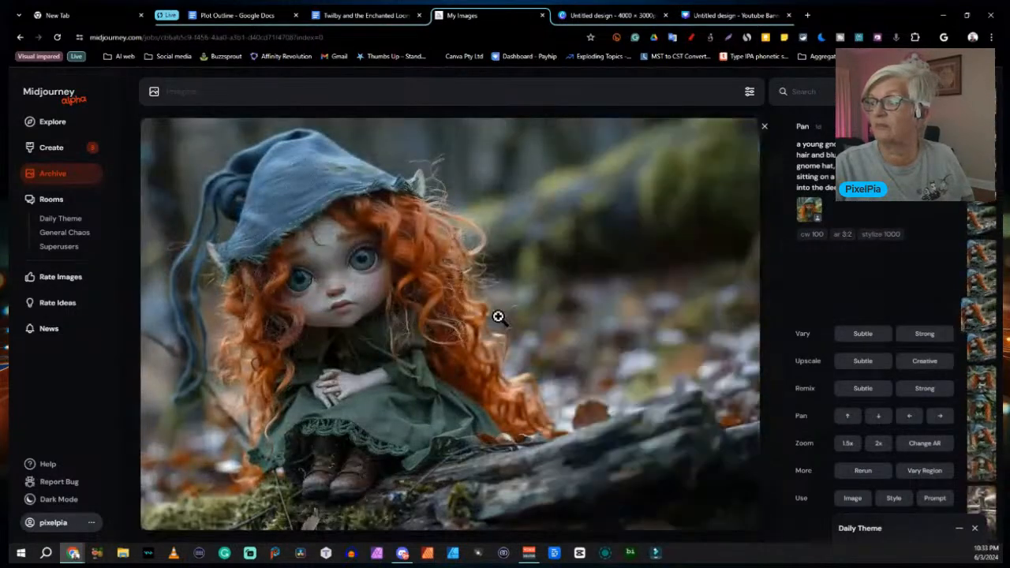
scroll(498, 316, down, 3)
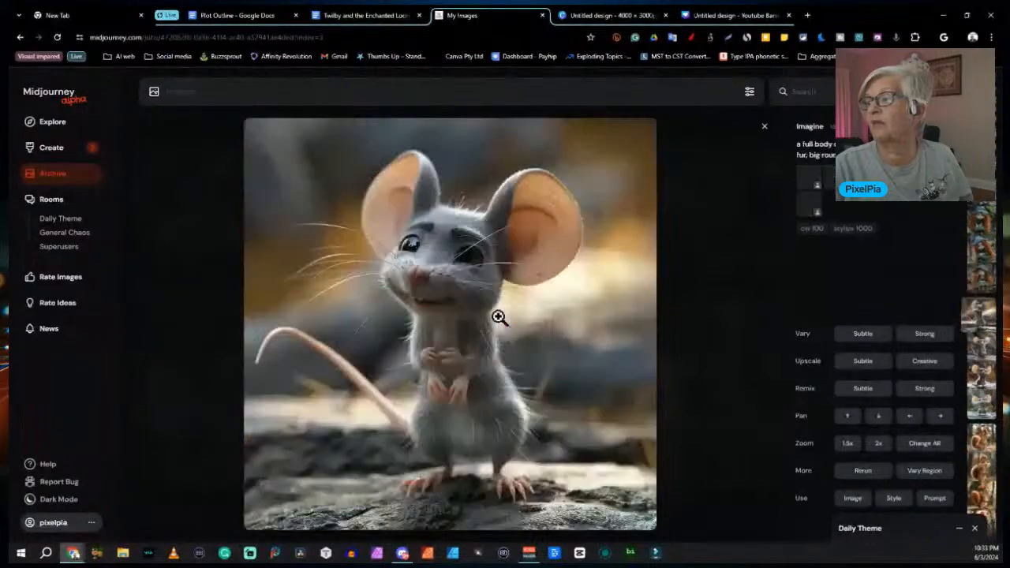
scroll(498, 316, down, 1)
scroll(498, 317, down, 4)
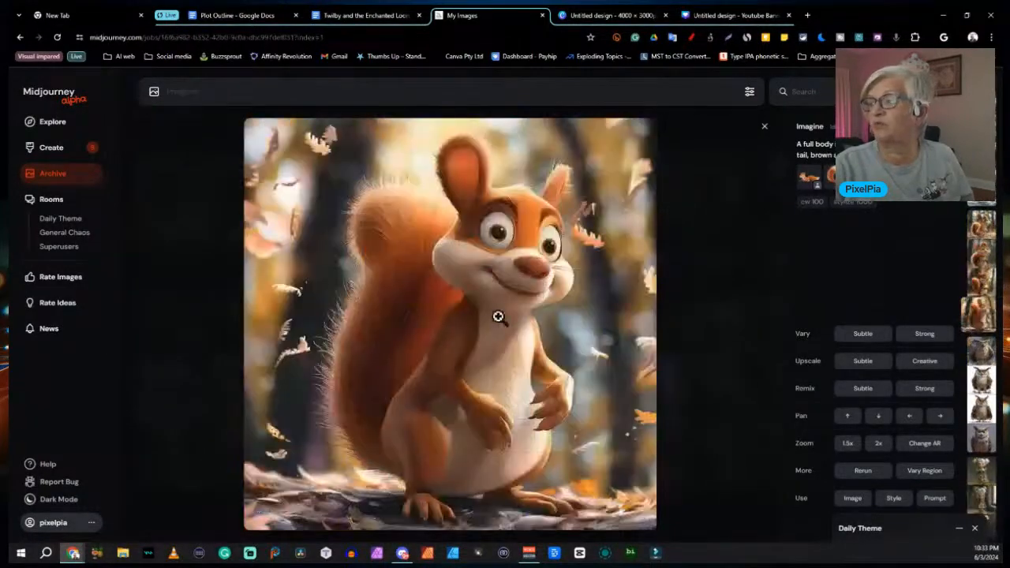
scroll(696, 119, down, 1)
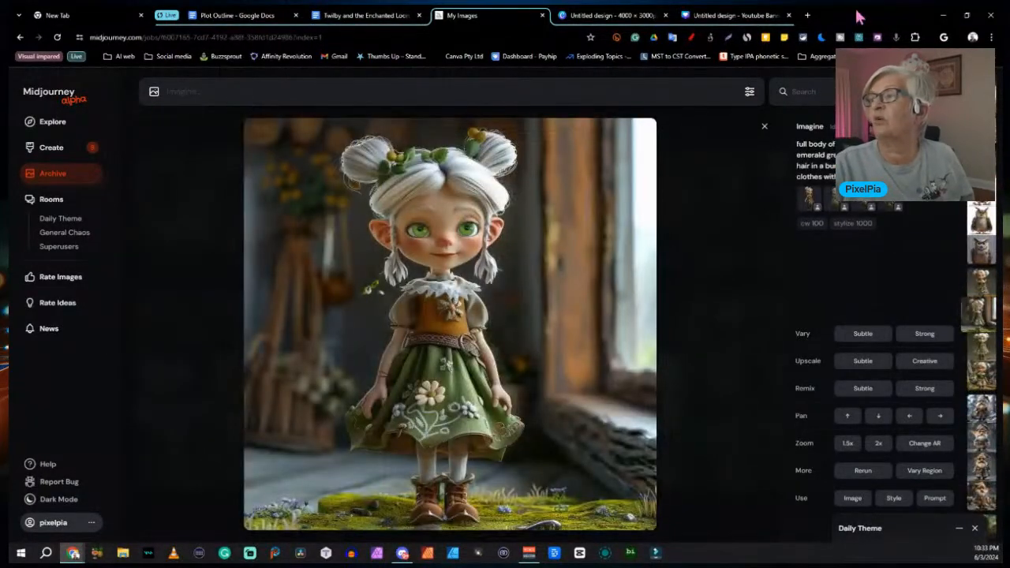
Switch to Canva and examine the YouTube banner design that combines the gnome girl, mouse, squirrel and owl
click(614, 18)
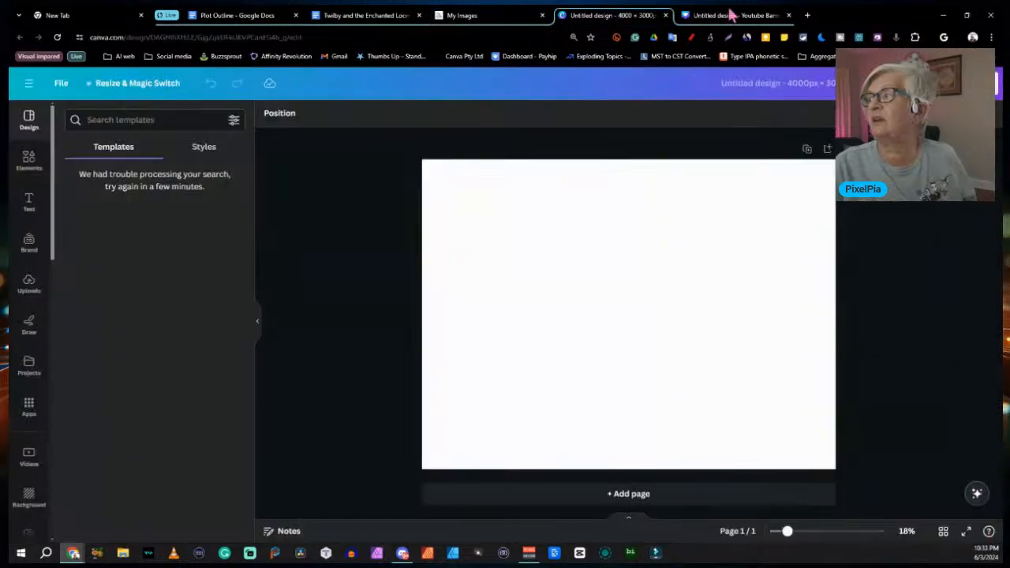
click(744, 18)
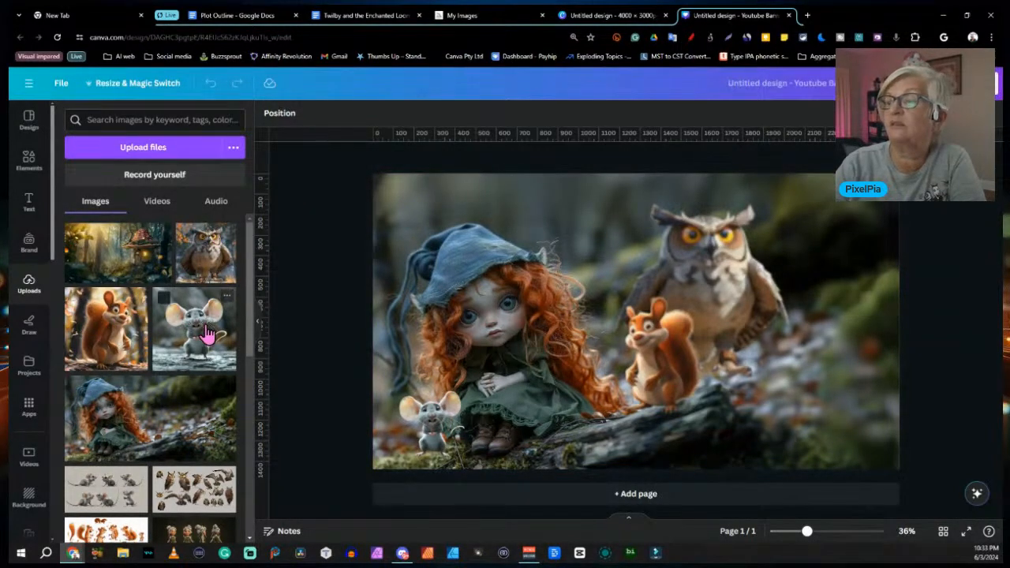
Switch to the blank 4000 × 3000 px design and add the uploaded gnome girl forest image to its page
click(597, 16)
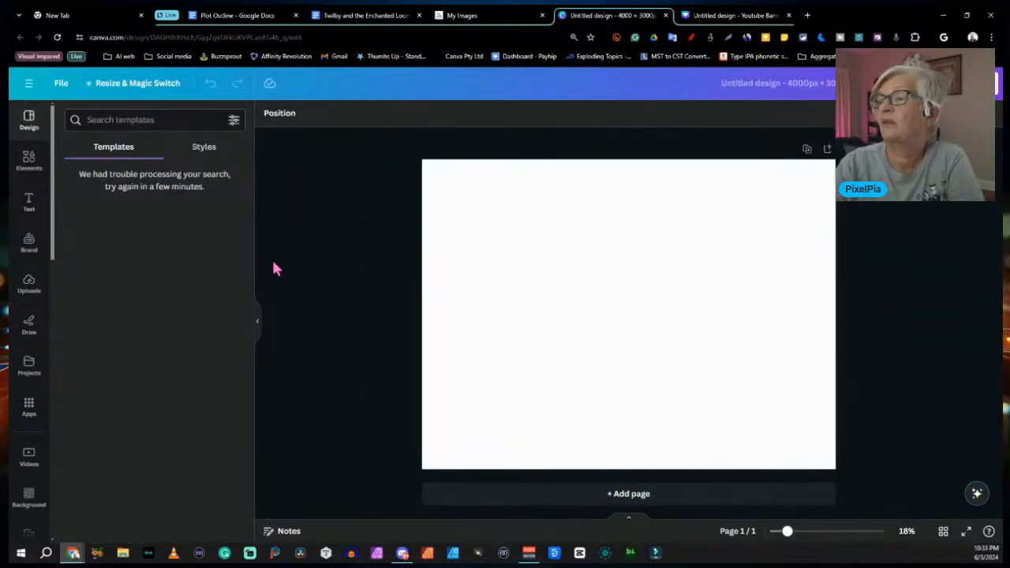
click(32, 281)
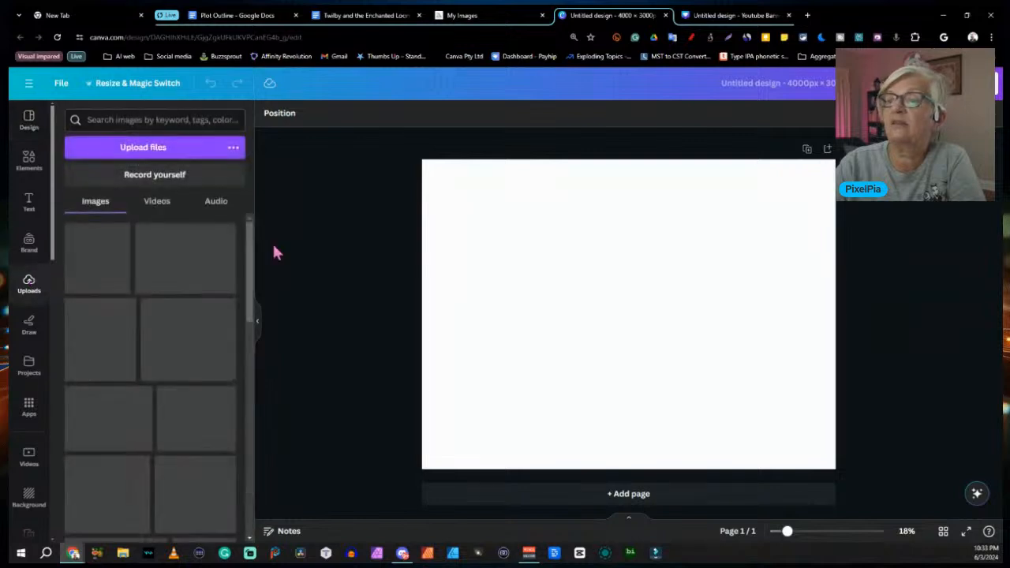
click(144, 418)
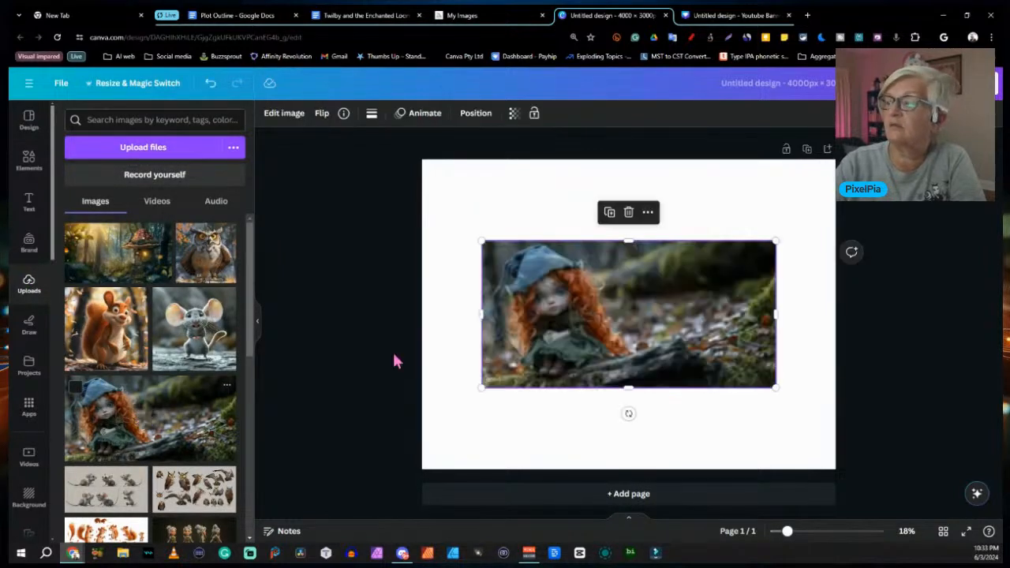
Try the gnome girl image as the page background and detach it again
right_click(725, 316)
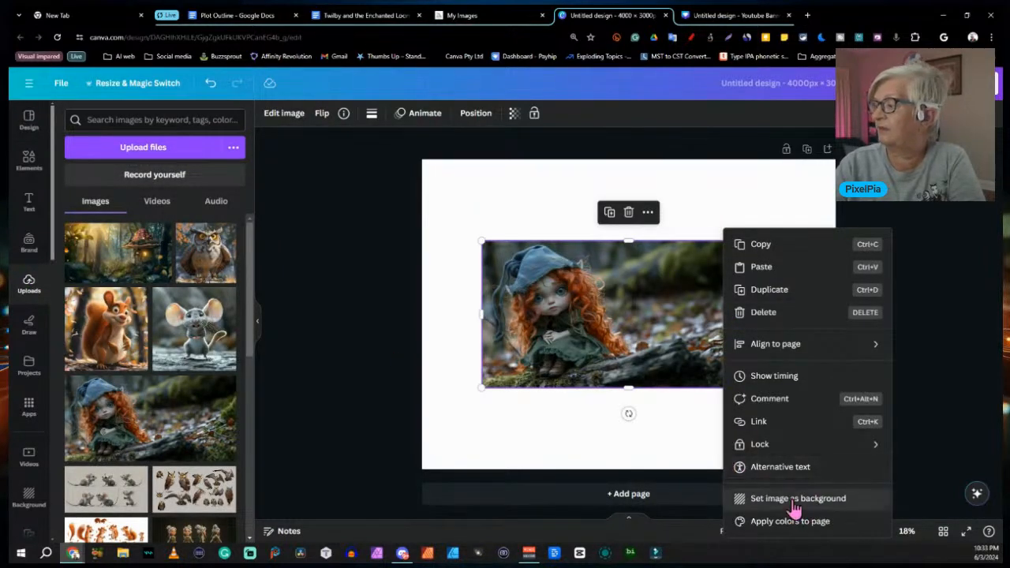
click(792, 498)
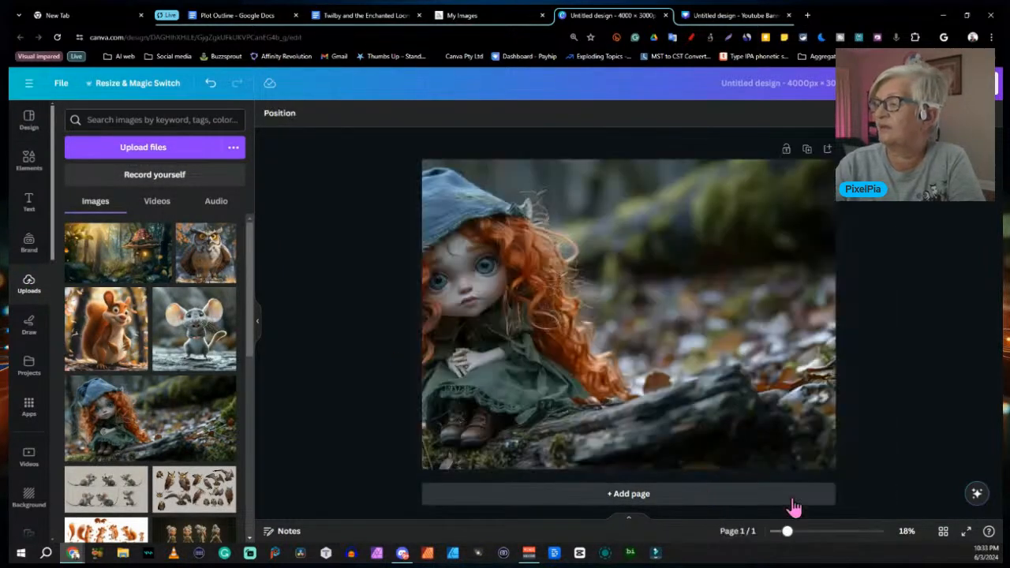
right_click(652, 308)
click(722, 447)
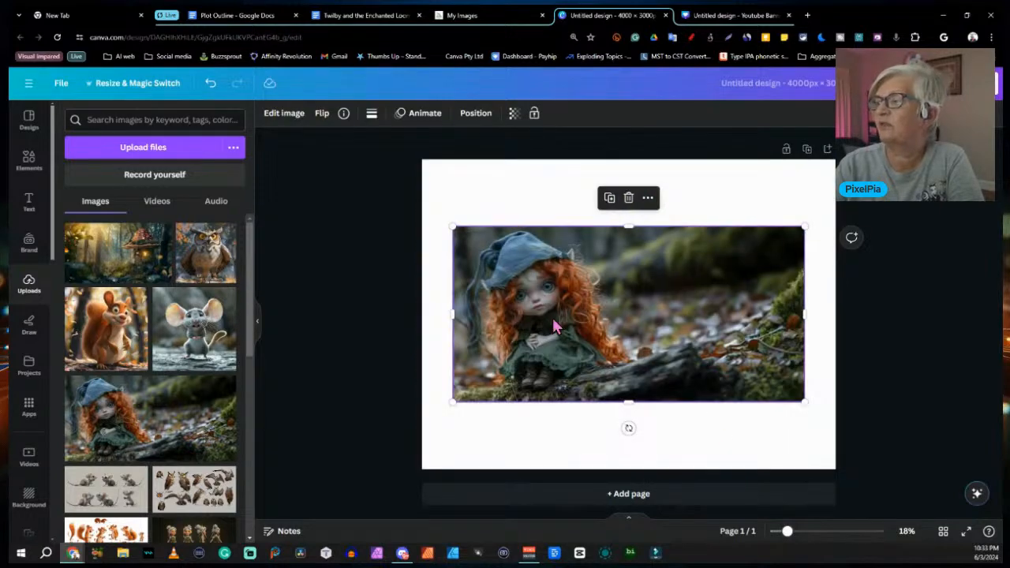
Enlarge the gnome girl image to the full page width and move it down close to the page's lower edge
drag(556, 327, 528, 322)
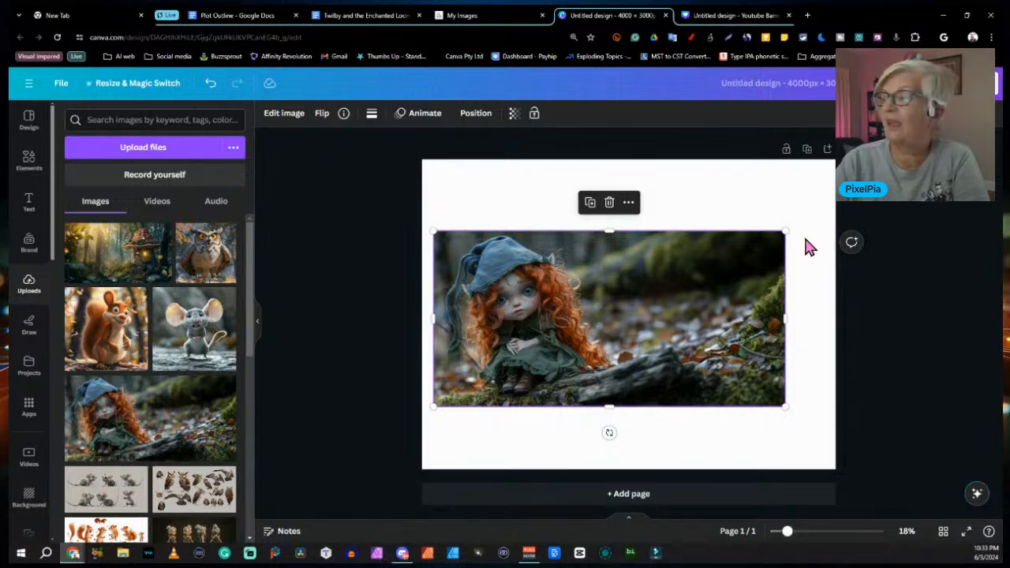
drag(783, 230, 825, 211)
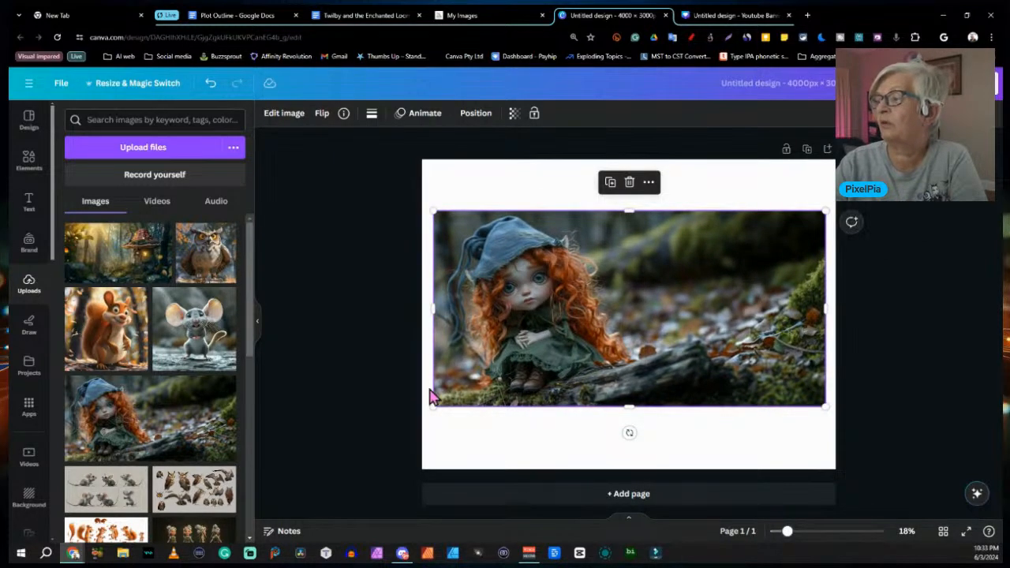
drag(430, 408, 422, 412)
drag(825, 209, 835, 206)
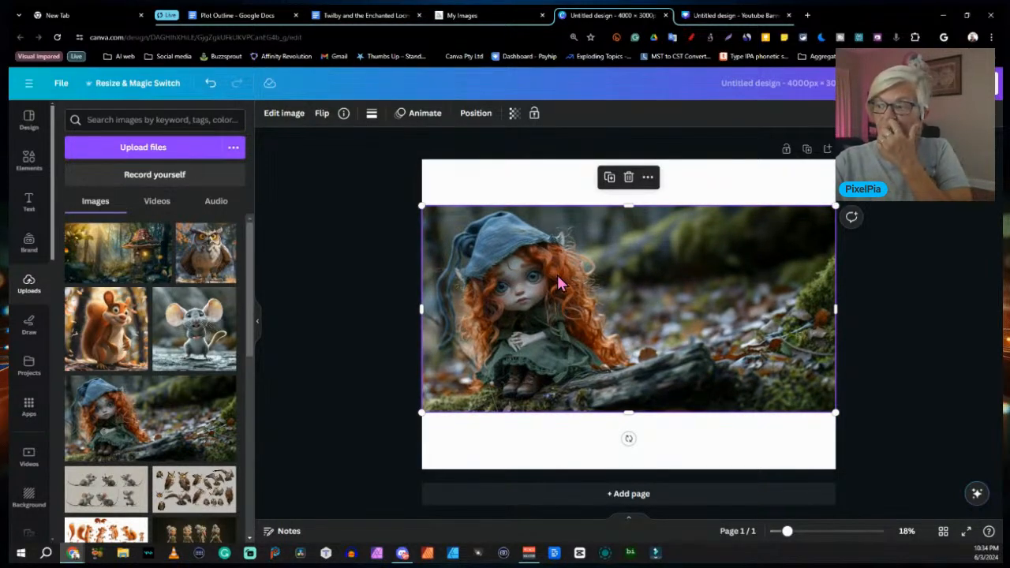
drag(550, 295, 545, 338)
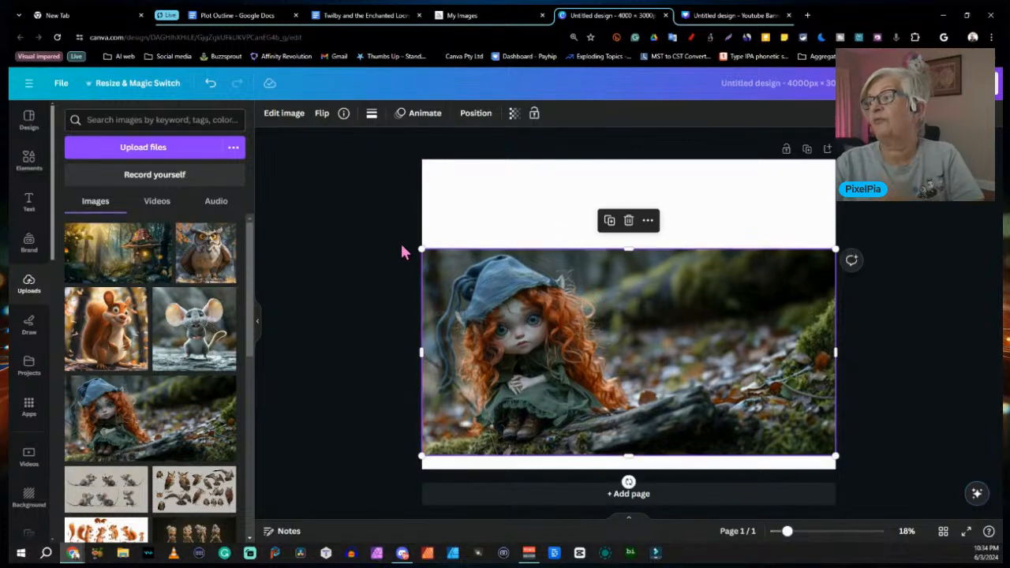
Generate Magic Expand results that extend the gnome girl image to the whole page
click(286, 115)
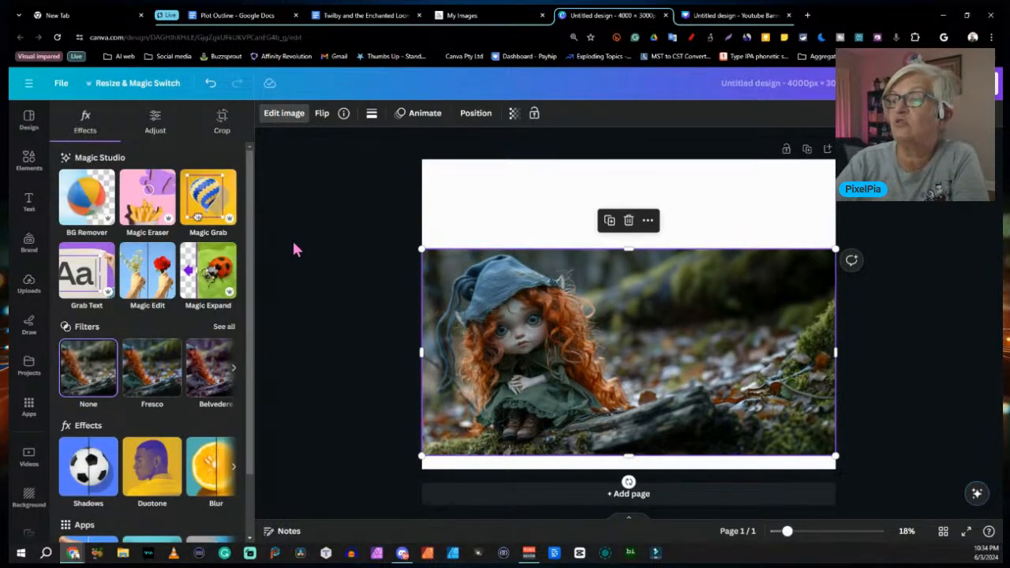
click(219, 272)
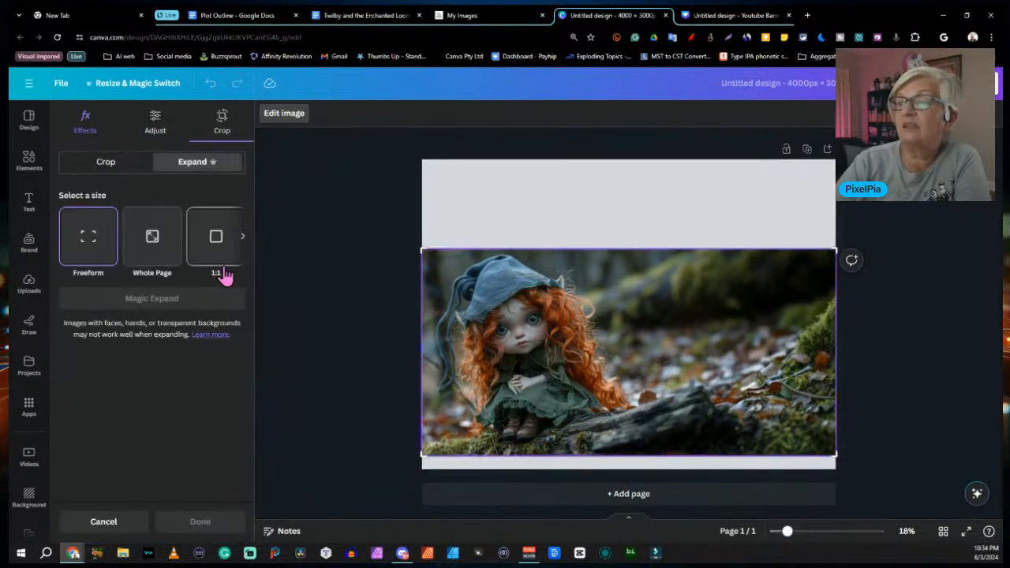
click(166, 243)
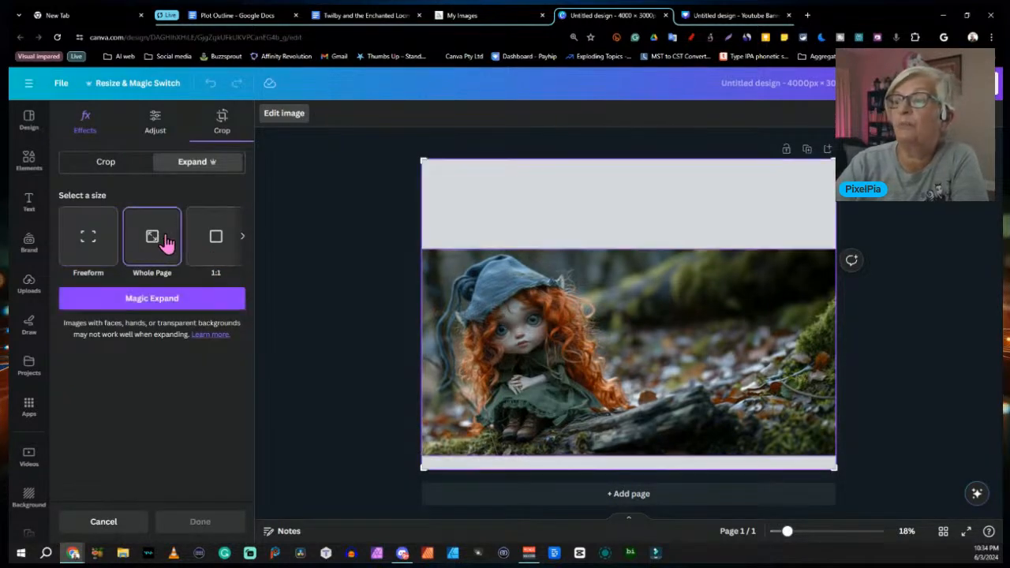
click(190, 300)
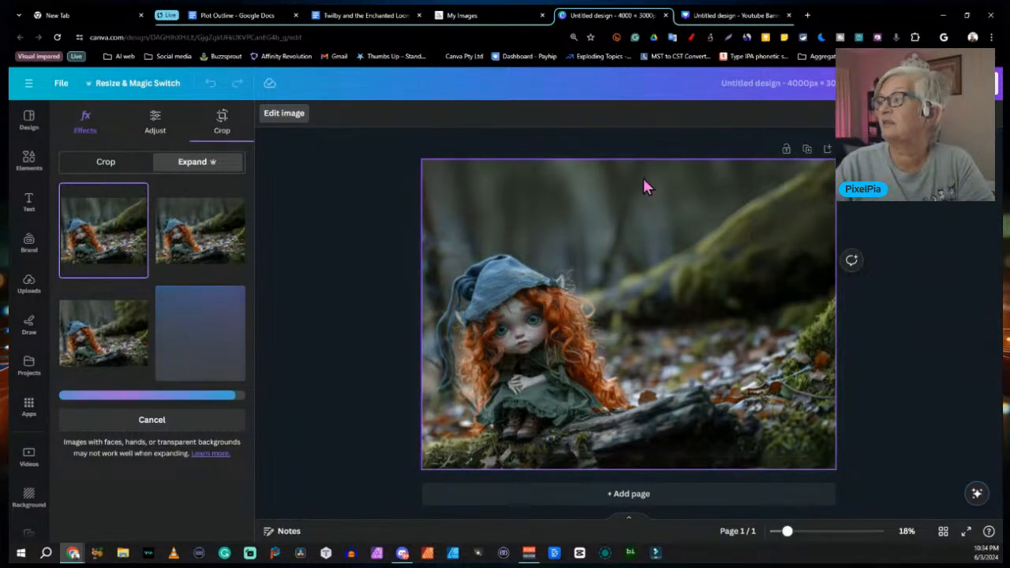
Compare the generated expansions one by one and apply the fourth one to the gnome girl image
click(203, 234)
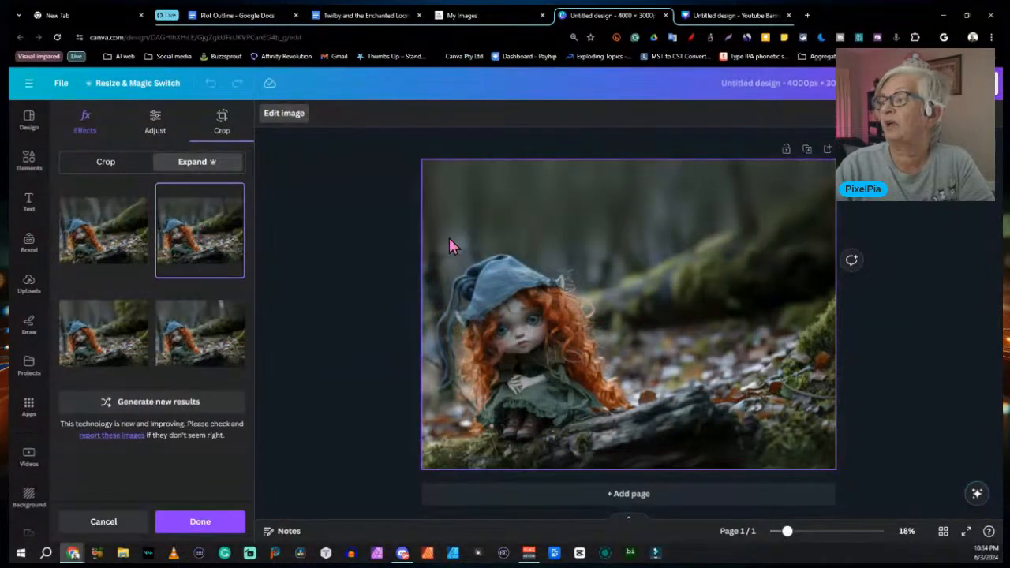
click(93, 335)
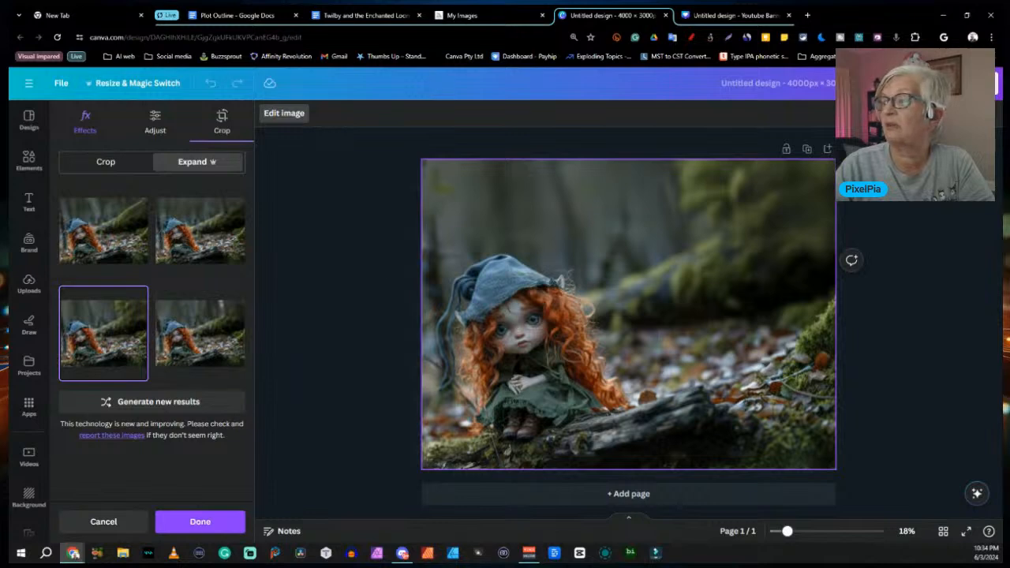
click(215, 323)
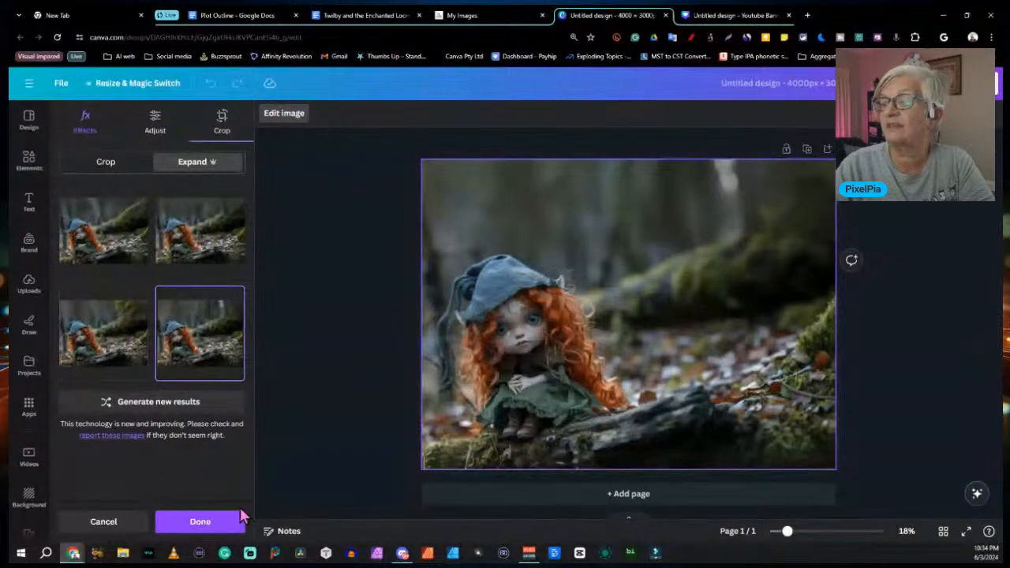
click(201, 523)
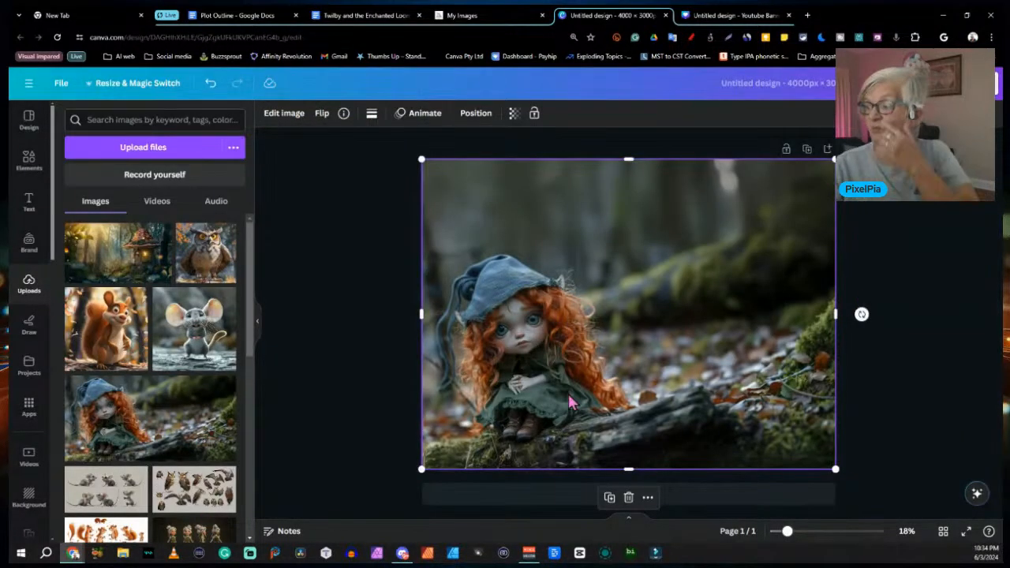
click(291, 286)
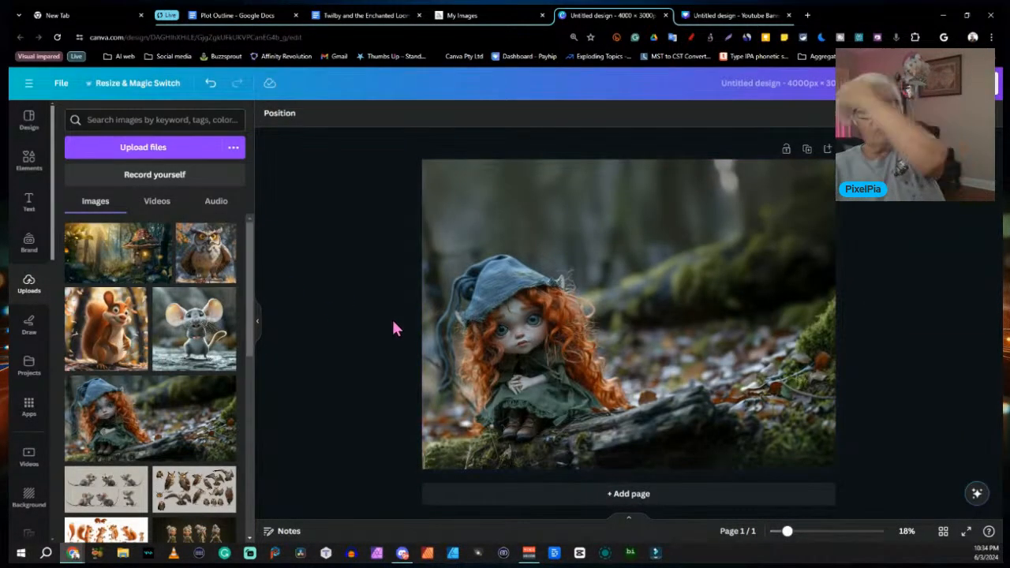
Add the uploaded mouse image to the page and remove its background
click(184, 335)
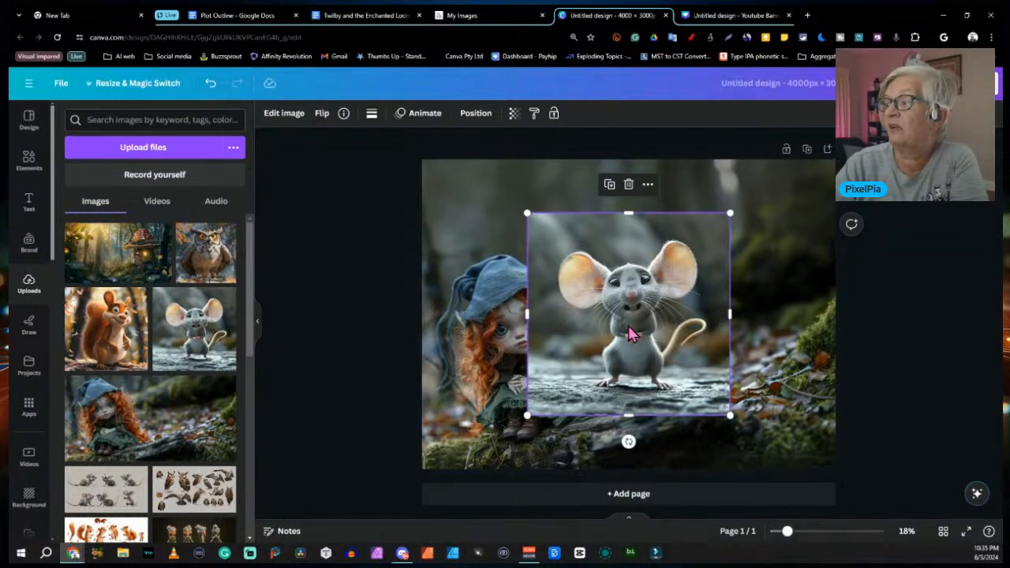
click(288, 115)
click(87, 197)
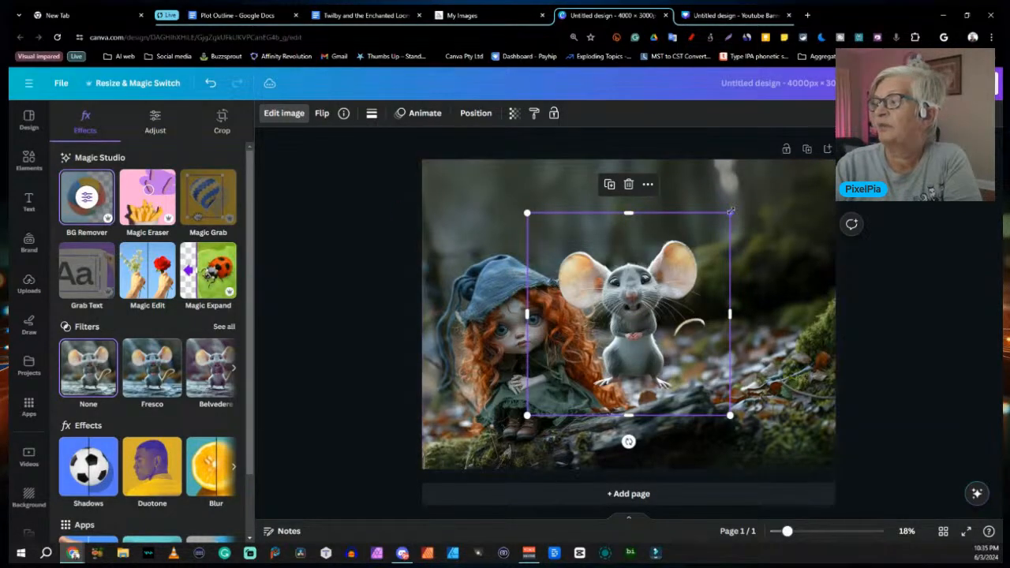
Shrink the mouse to a small figure and place it on the mossy ground just left of the girl's boots
drag(732, 212, 573, 368)
drag(555, 402, 500, 388)
drag(471, 429, 462, 437)
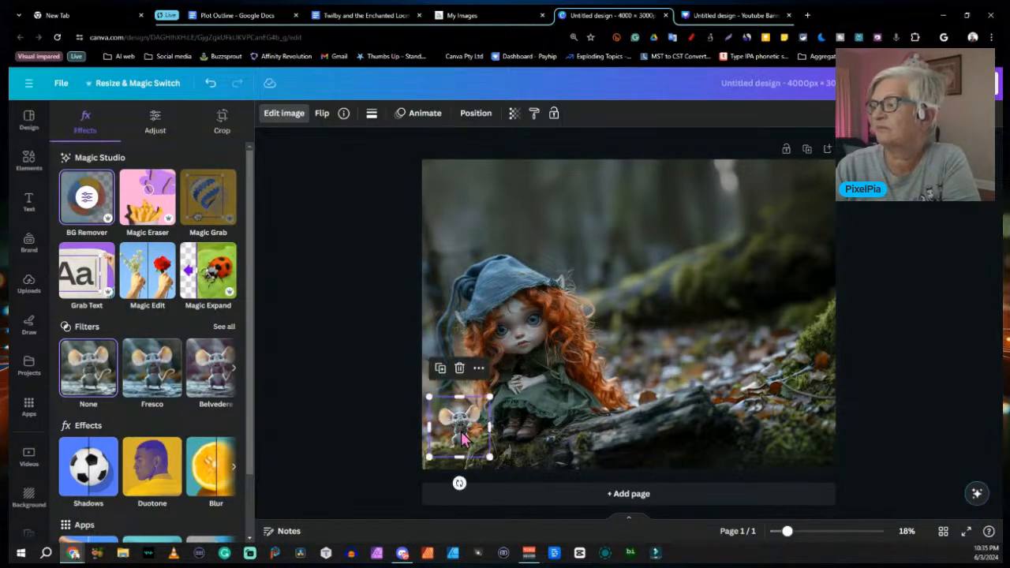
click(352, 393)
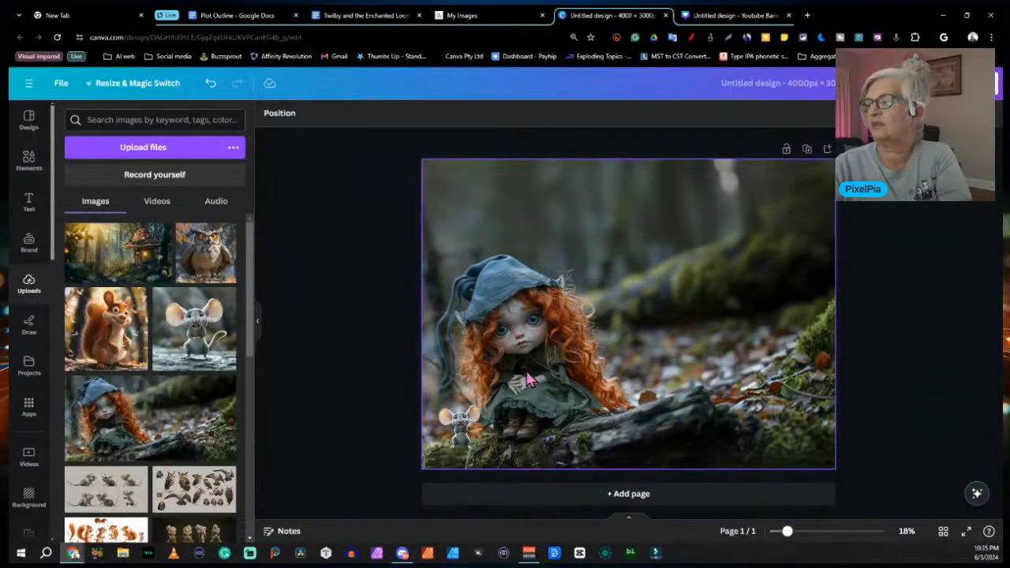
Add the uploaded squirrel image to the page and remove its background
click(119, 330)
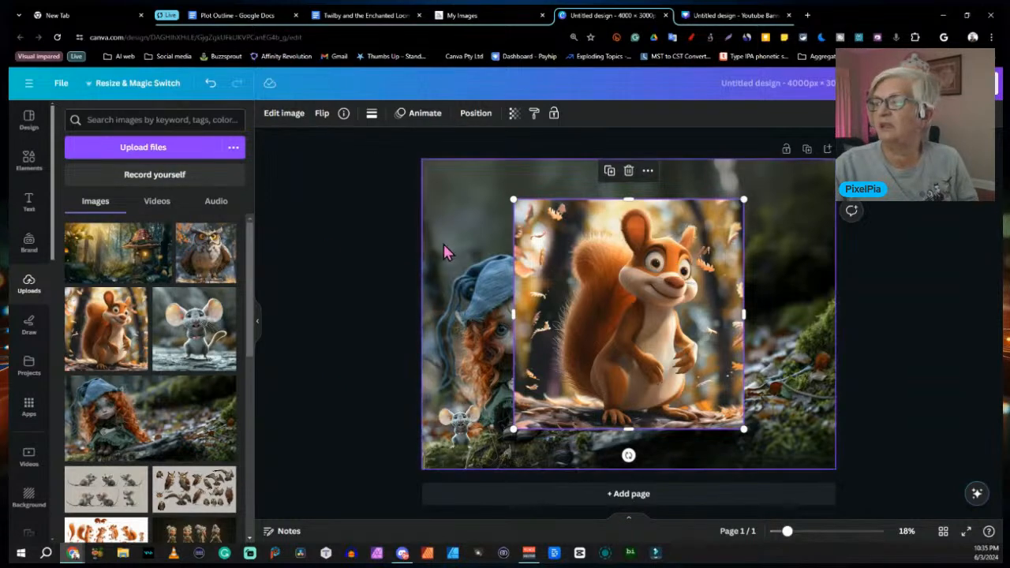
click(284, 114)
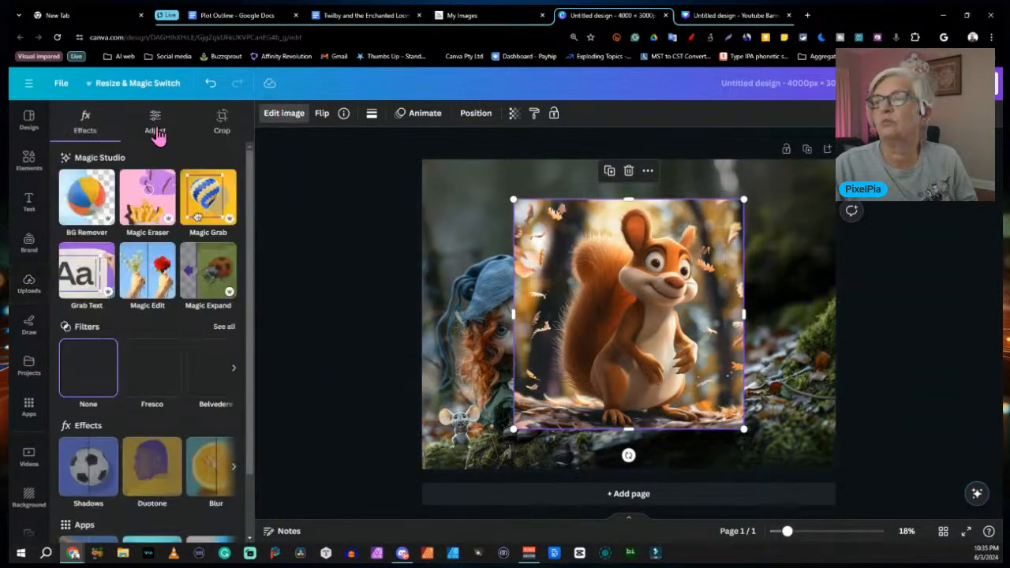
click(100, 203)
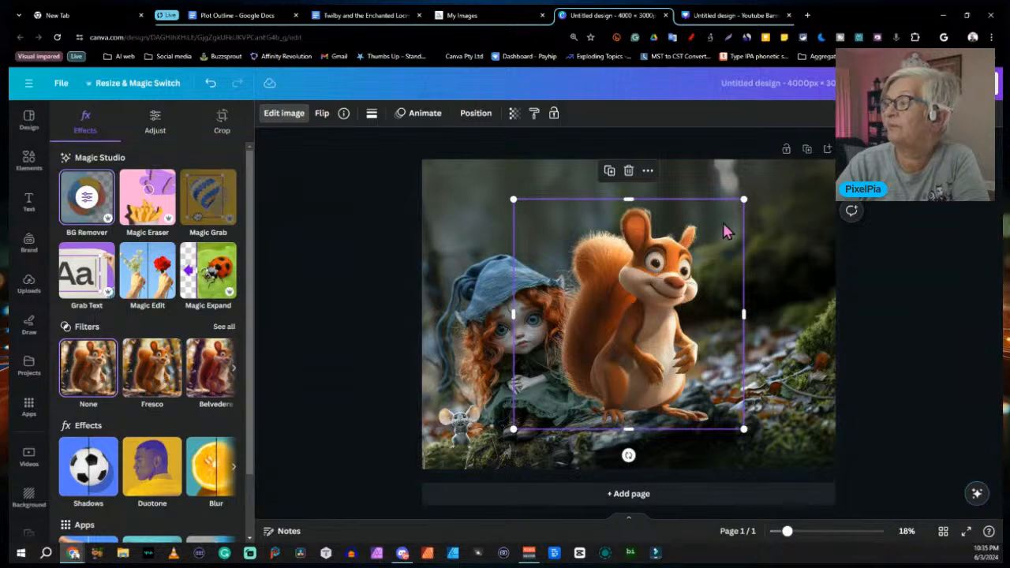
Flip the squirrel horizontally and shrink it to stand just right of the gnome girl
click(321, 115)
click(366, 144)
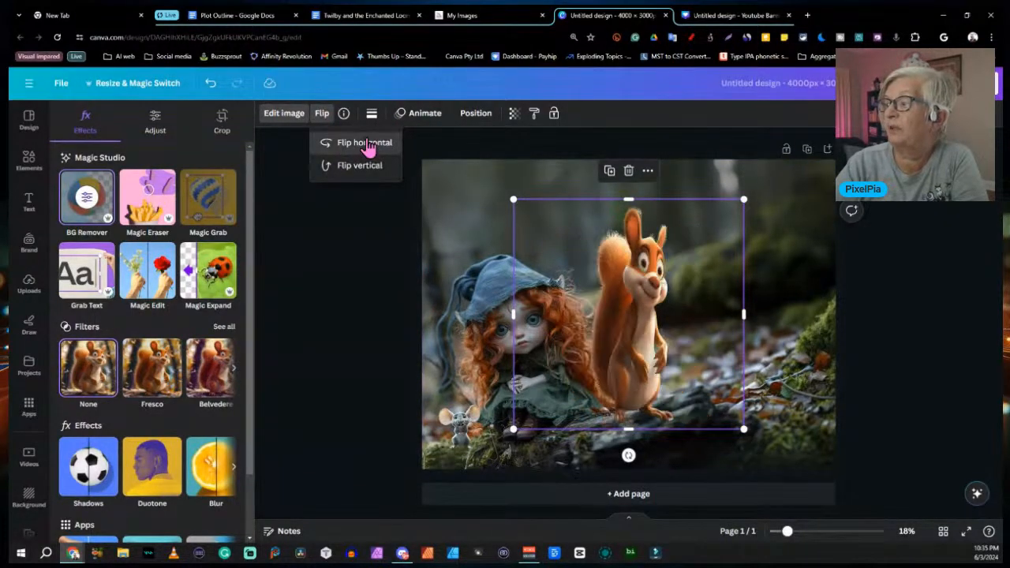
drag(596, 337, 691, 318)
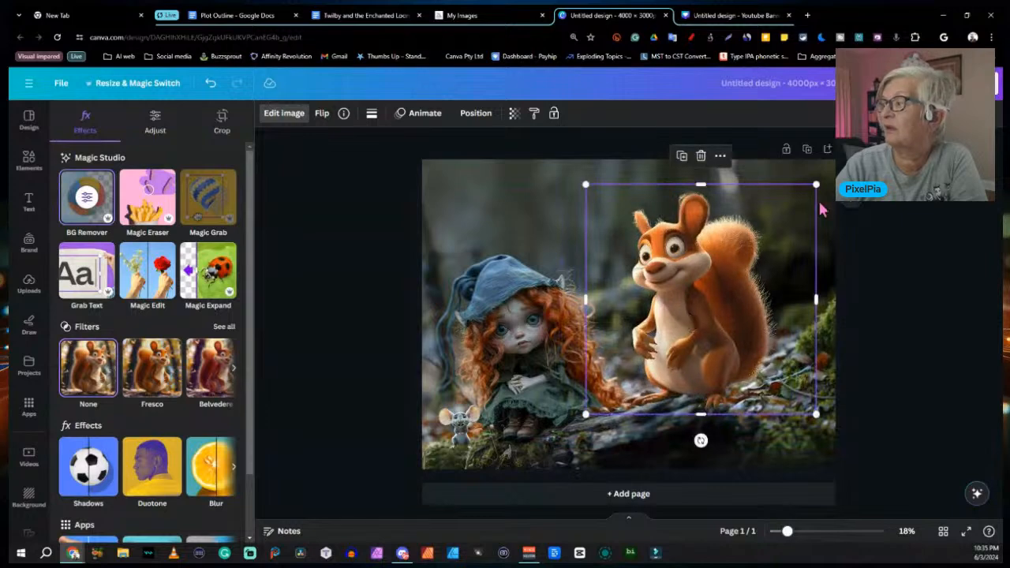
drag(815, 184, 727, 270)
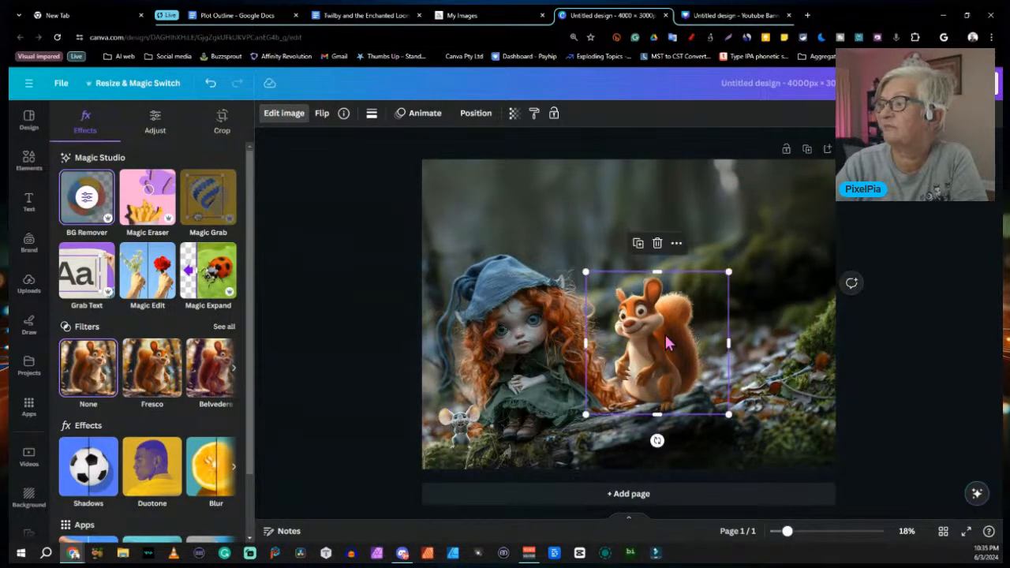
Shrink the squirrel slightly more and move it behind the right end of the fallen log
drag(665, 328, 702, 327)
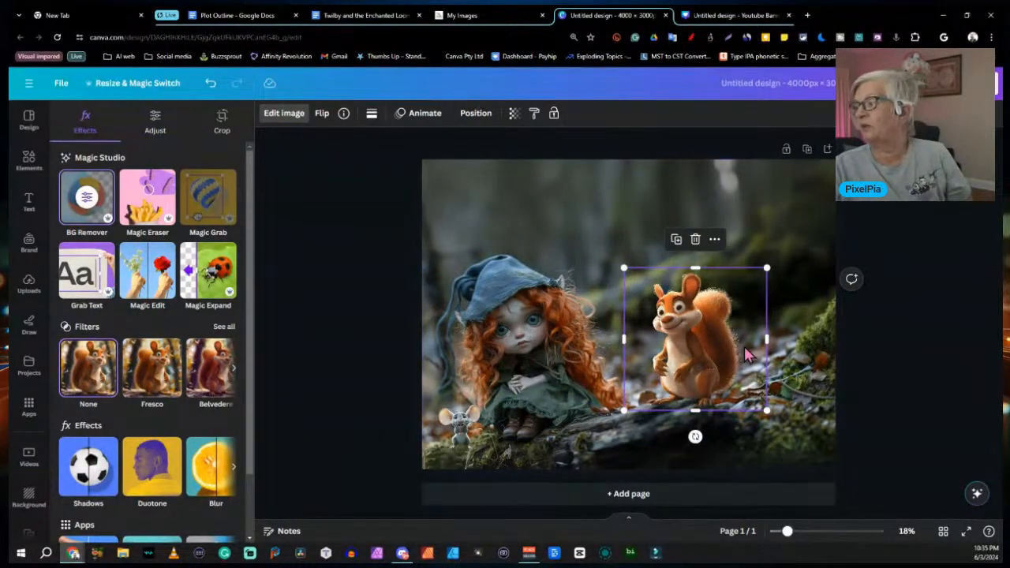
mouse_move(692, 366)
mouse_down()
mouse_move(687, 349)
mouse_move(651, 333)
mouse_move(672, 333)
mouse_move(676, 354)
mouse_up()
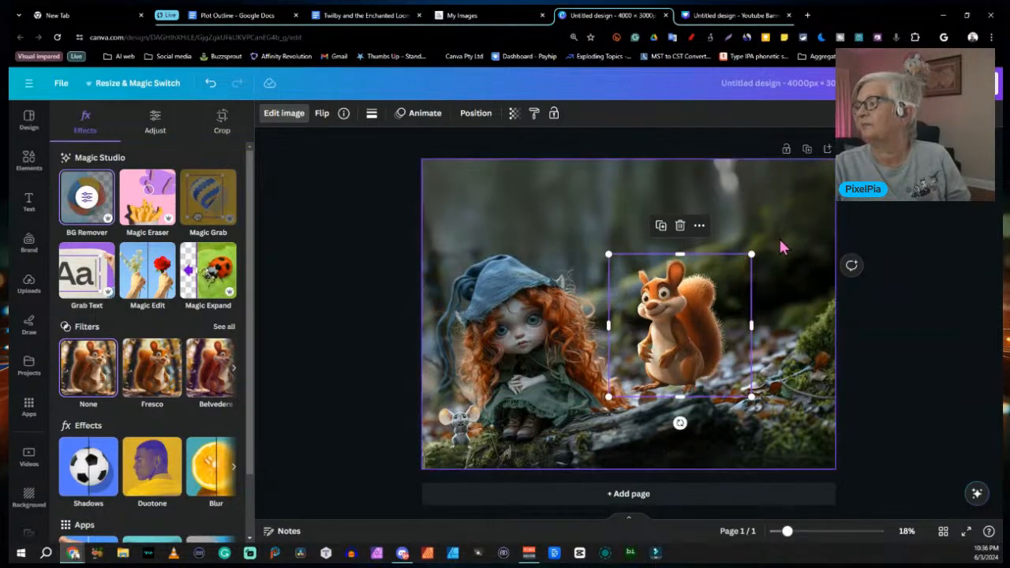
drag(750, 255, 730, 272)
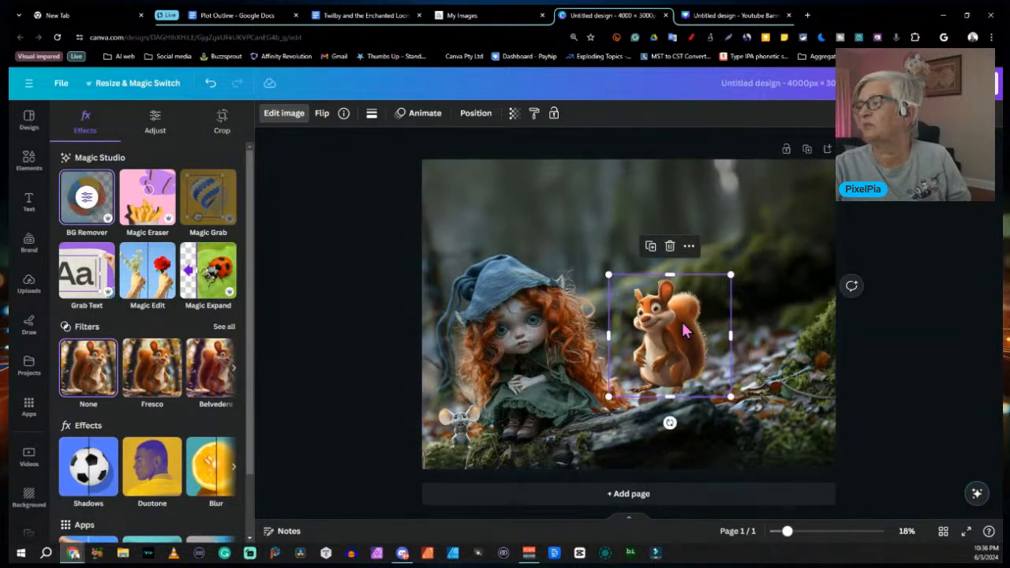
drag(684, 319, 764, 319)
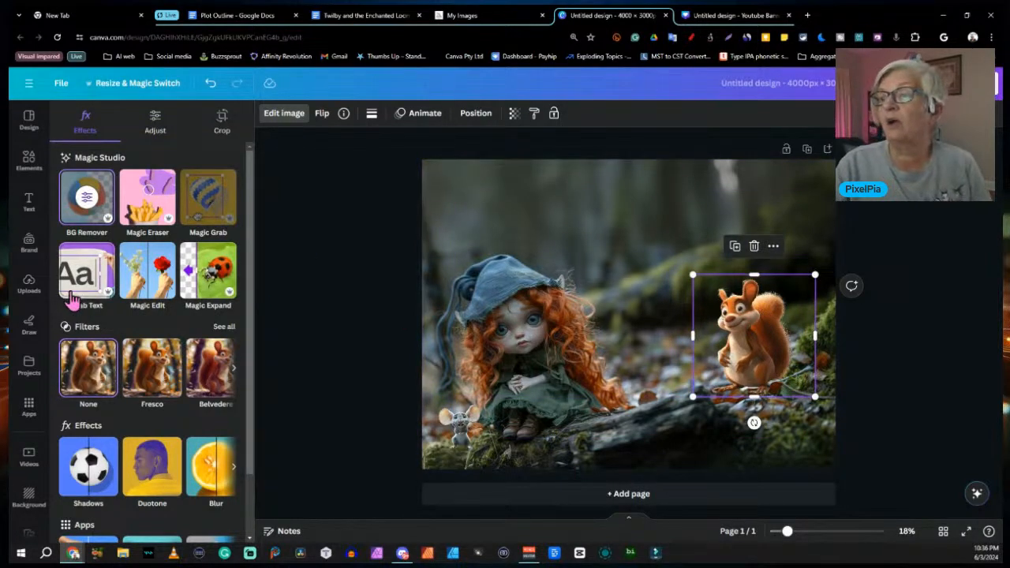
Blur the whole squirrel image at intensity 18 and move the squirrel slightly lower behind the fallen log
click(206, 473)
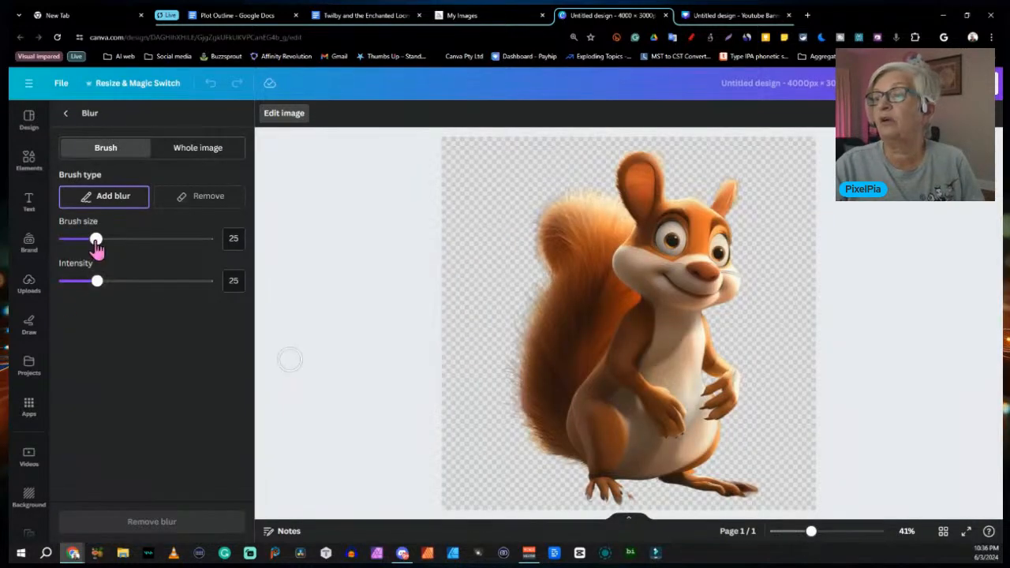
click(198, 149)
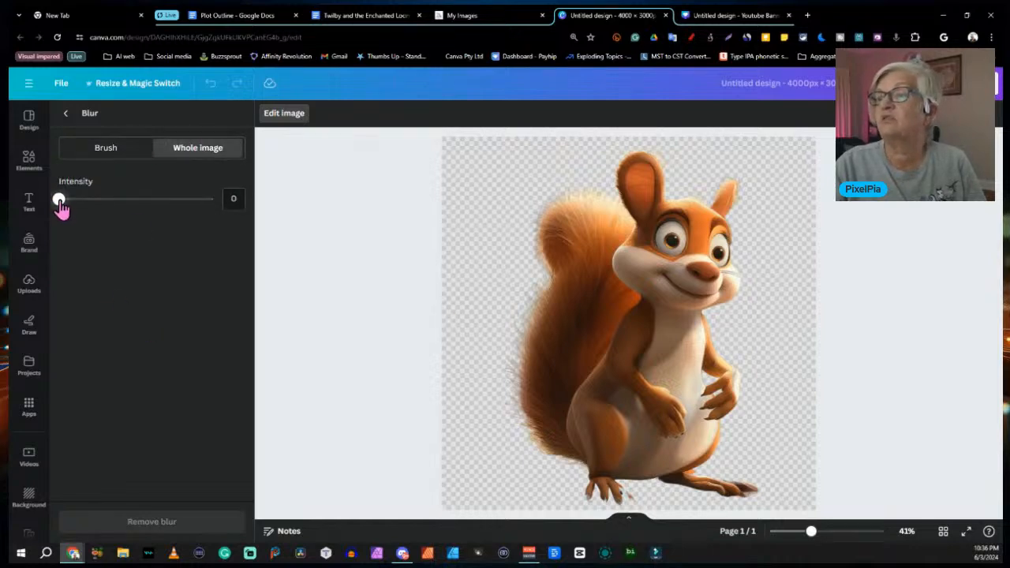
drag(64, 203, 84, 212)
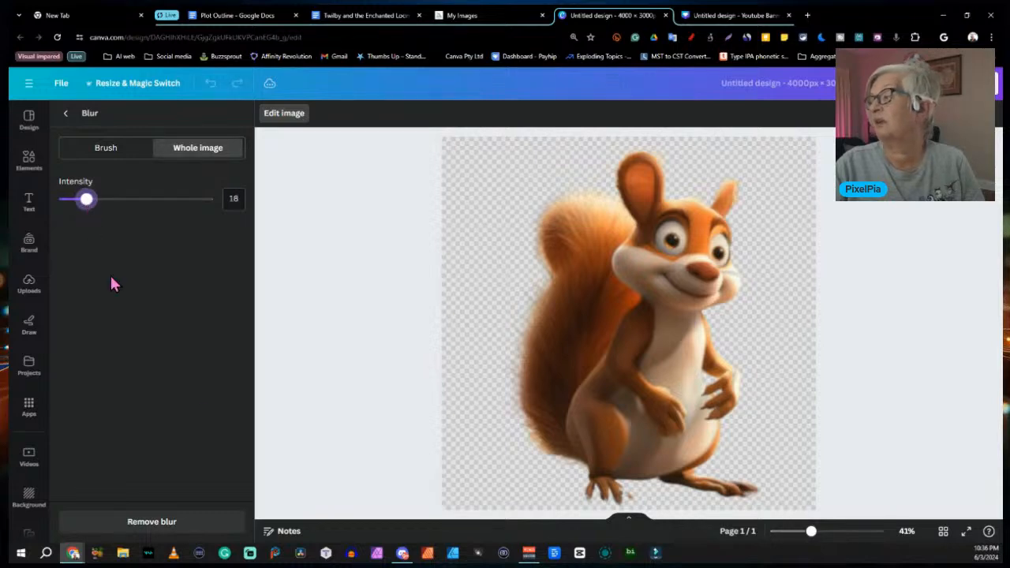
click(66, 115)
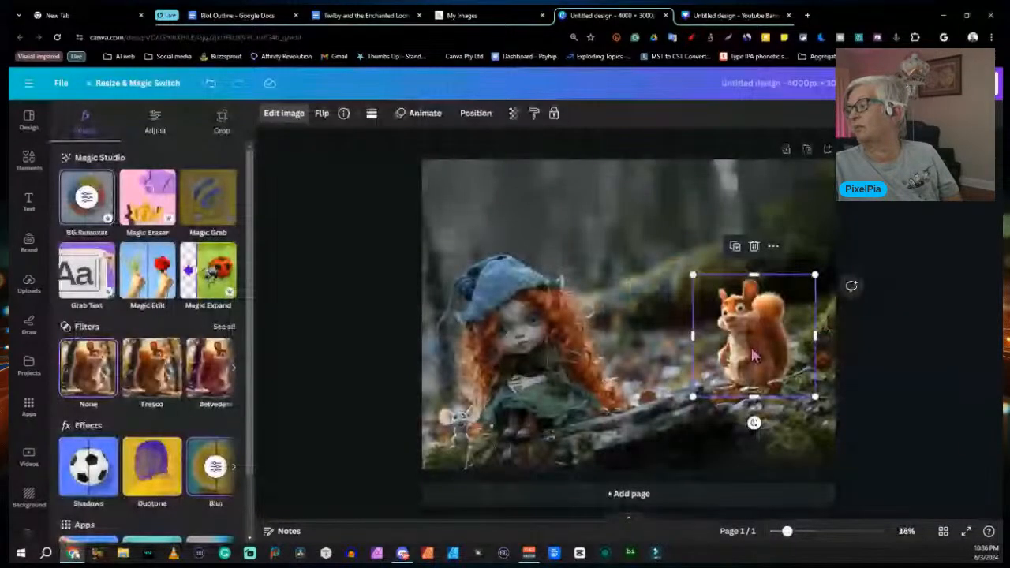
drag(753, 356, 755, 366)
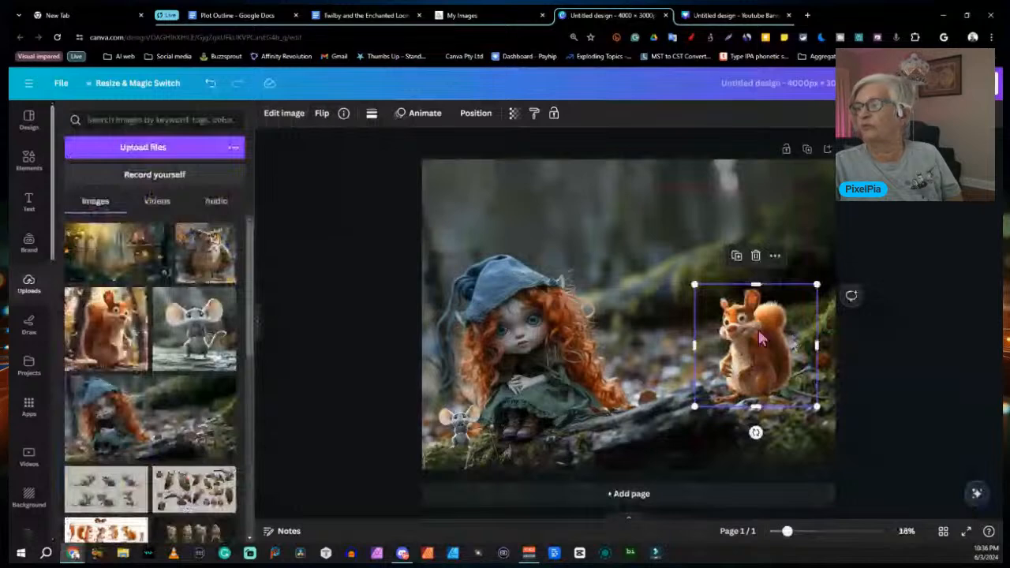
Add the uploaded owl image as a small cutout without its background in the upper middle of the forest scene
click(210, 246)
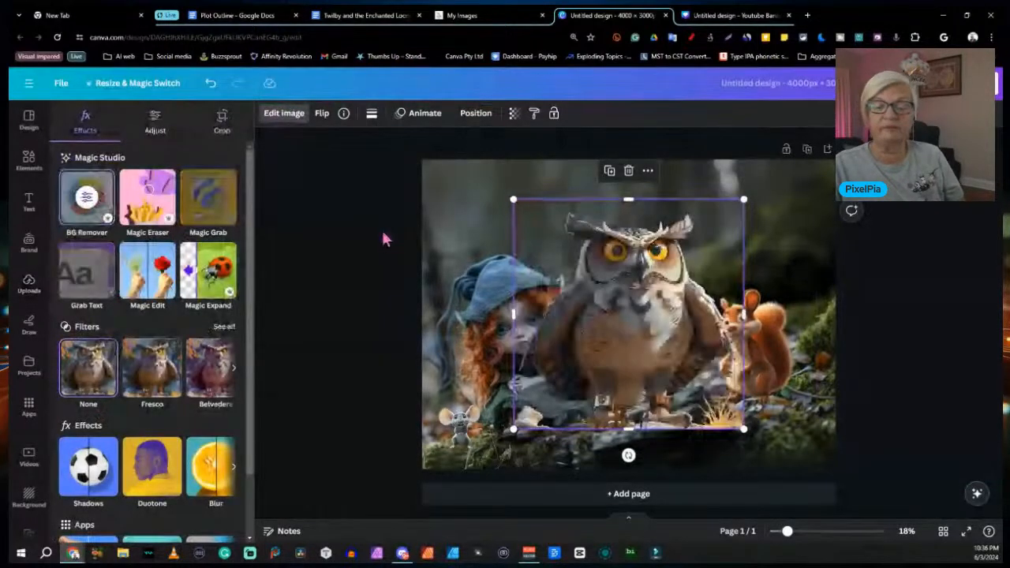
drag(727, 268, 721, 237)
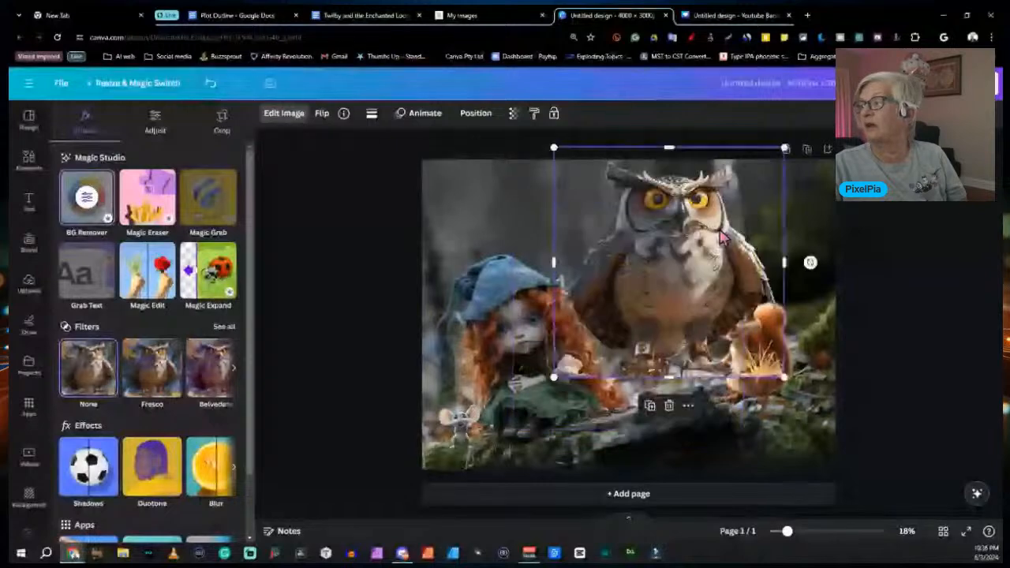
drag(784, 148, 676, 253)
drag(606, 340, 665, 214)
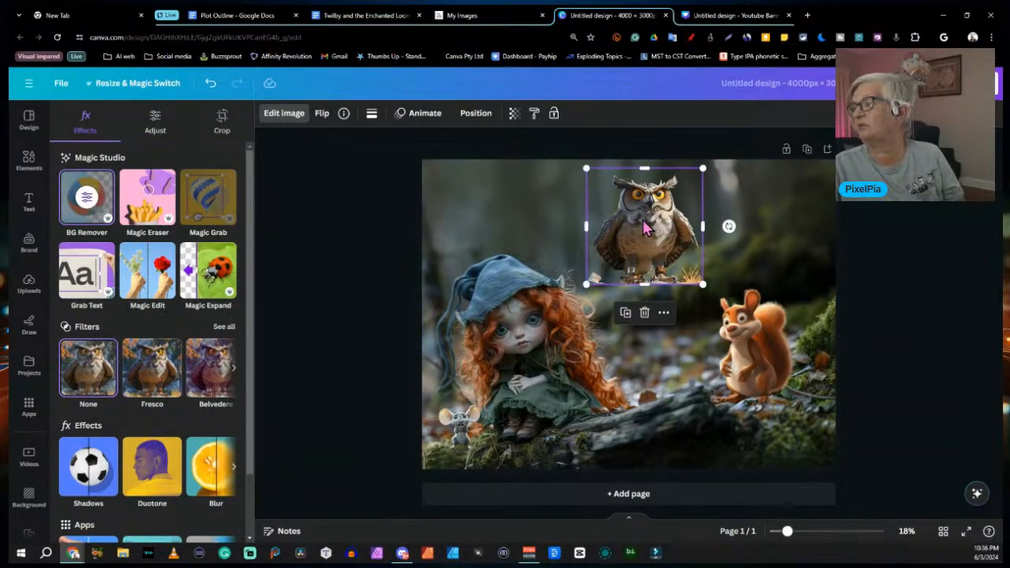
Tilt the owl counter-clockwise and move it slightly left, above the gnome girl's shoulder
click(777, 215)
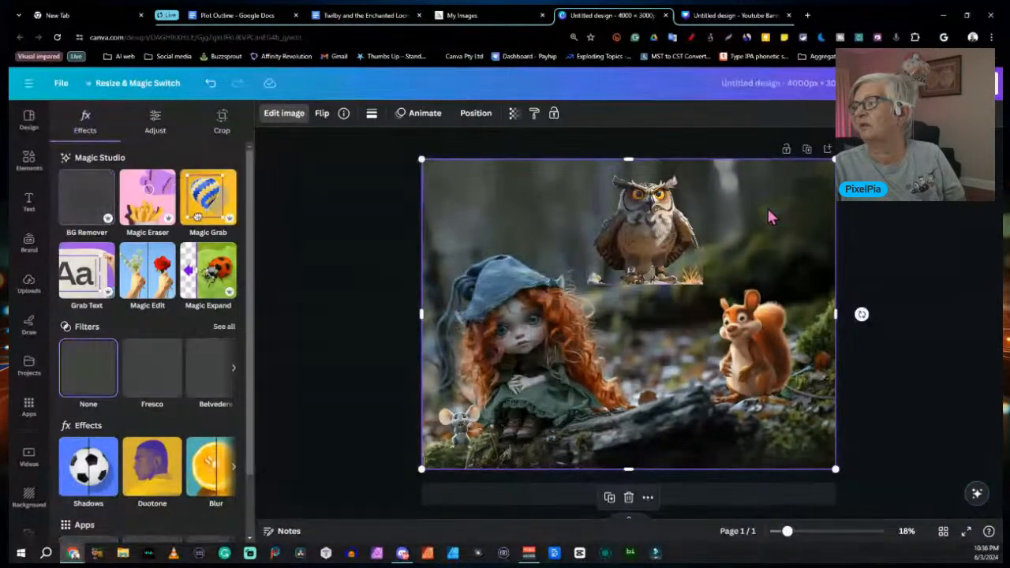
click(665, 228)
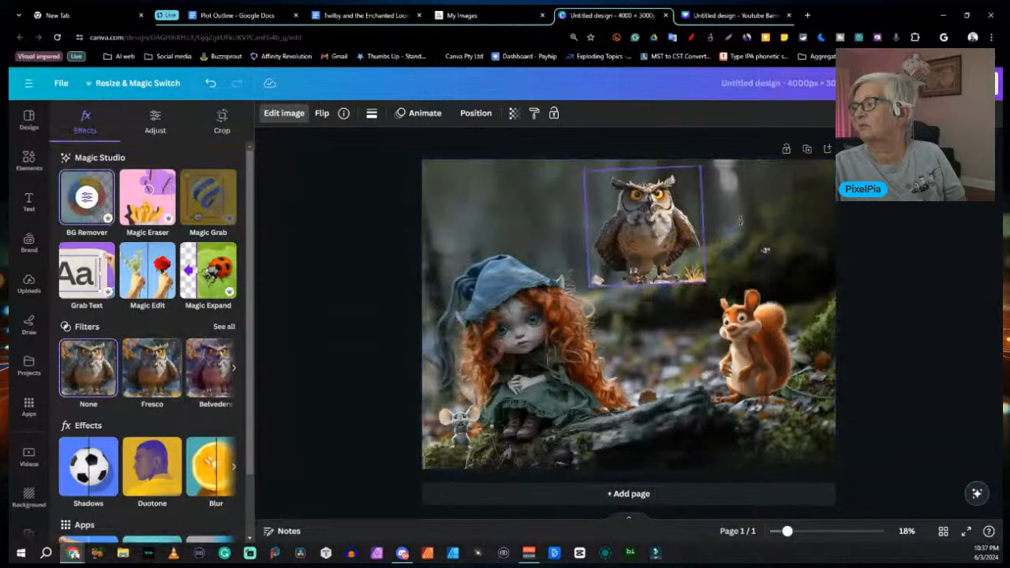
drag(728, 225, 744, 199)
drag(657, 243, 619, 234)
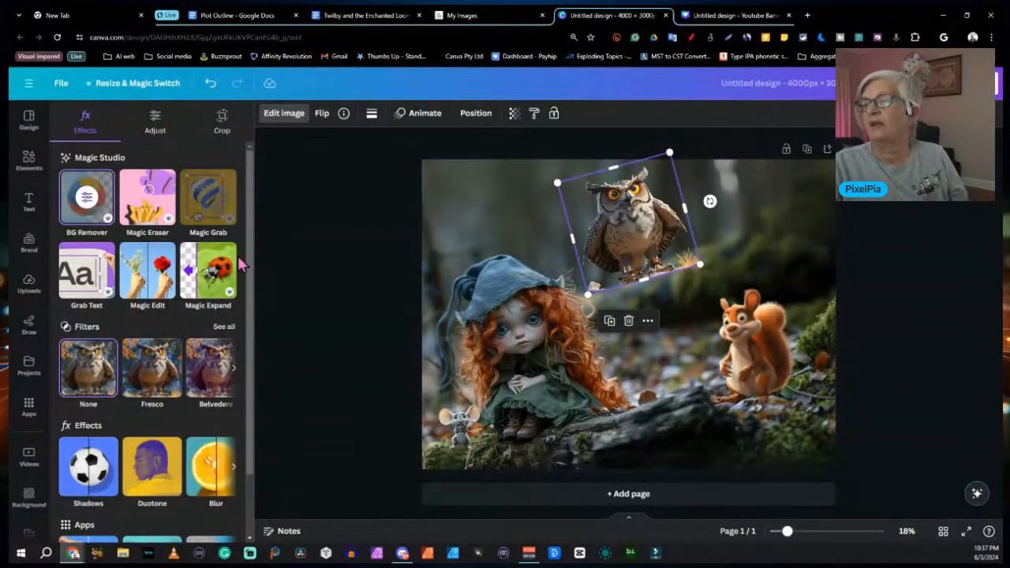
Erase the grass, rocks and ground strip around the owl's feet with the Magic Eraser brush at size 20
click(154, 207)
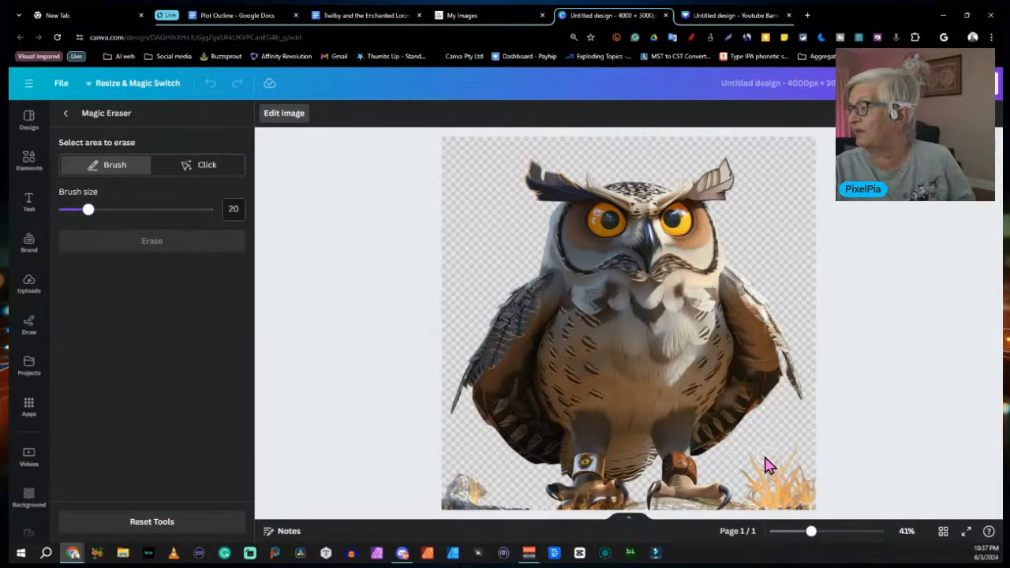
mouse_move(751, 455)
mouse_down()
mouse_move(766, 501)
mouse_move(757, 506)
mouse_move(755, 491)
mouse_move(731, 526)
mouse_up()
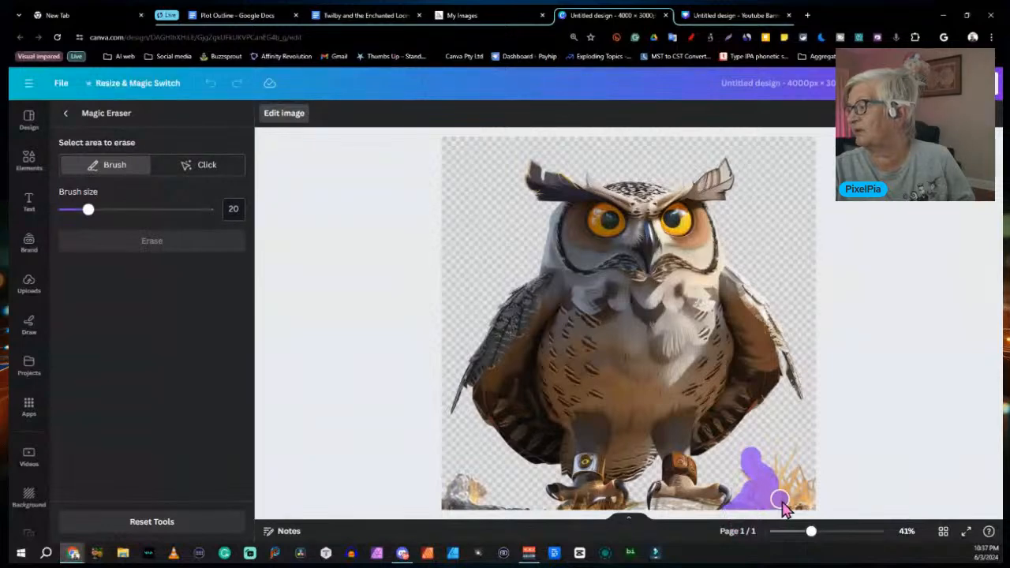
mouse_move(781, 505)
mouse_down()
mouse_move(824, 499)
mouse_move(831, 476)
mouse_move(787, 481)
mouse_move(779, 479)
mouse_move(795, 468)
mouse_move(813, 471)
mouse_move(808, 462)
mouse_move(753, 480)
mouse_up()
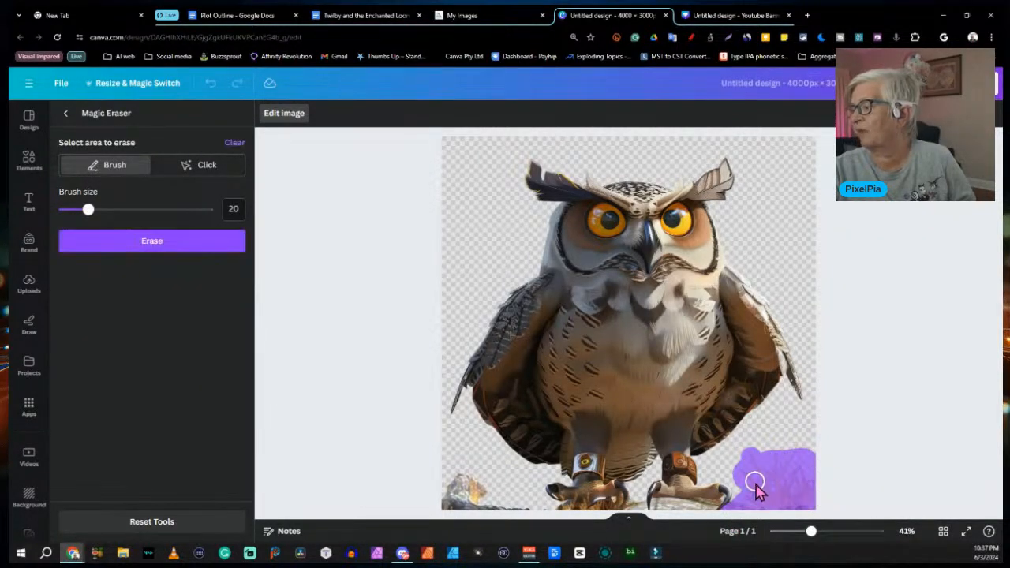
mouse_move(707, 518)
mouse_down()
mouse_move(674, 512)
mouse_move(645, 527)
mouse_move(643, 515)
mouse_up()
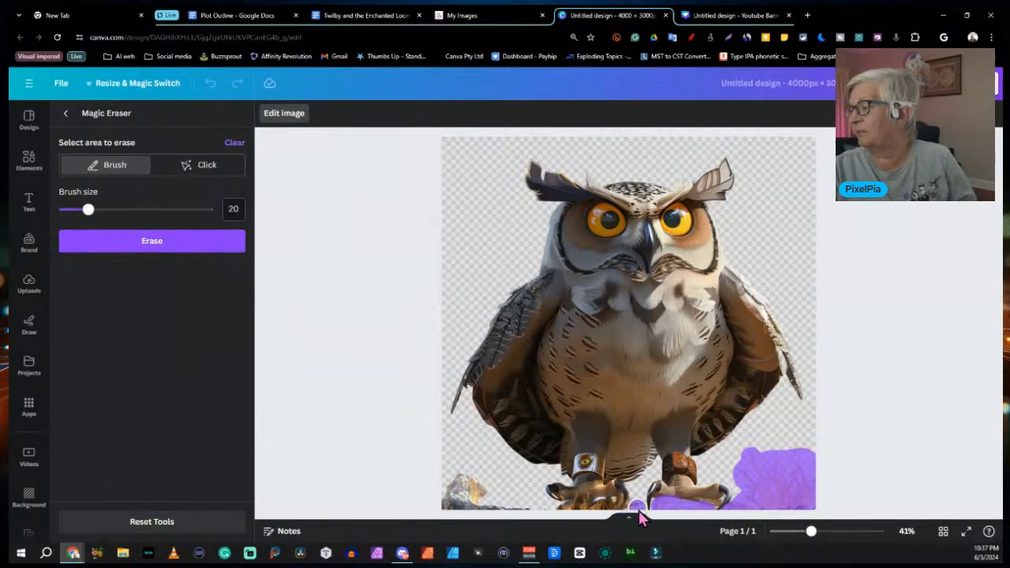
mouse_move(461, 497)
mouse_down()
mouse_move(483, 482)
mouse_move(525, 495)
mouse_move(529, 521)
mouse_move(413, 517)
mouse_move(456, 489)
mouse_move(536, 514)
mouse_up()
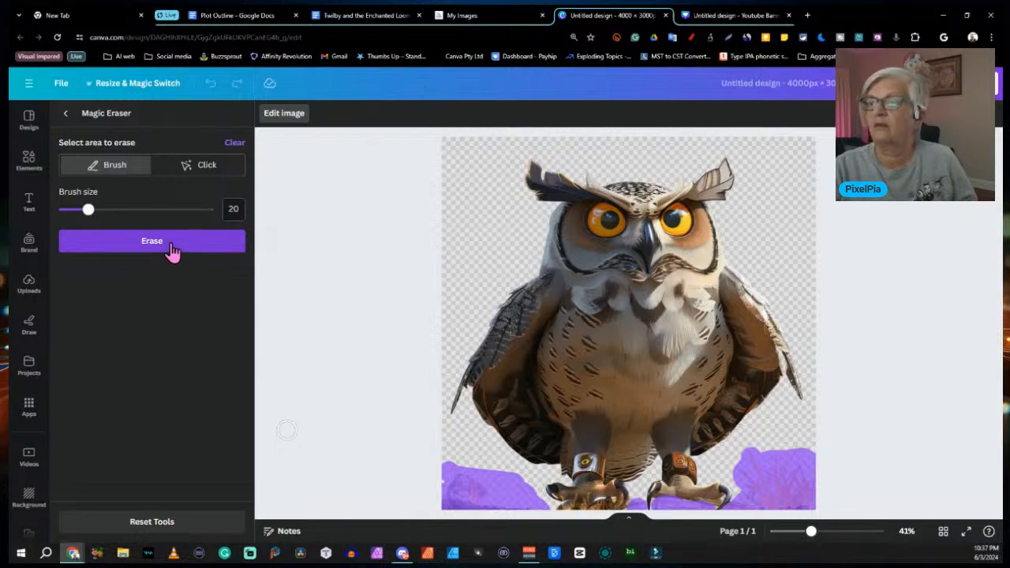
click(168, 243)
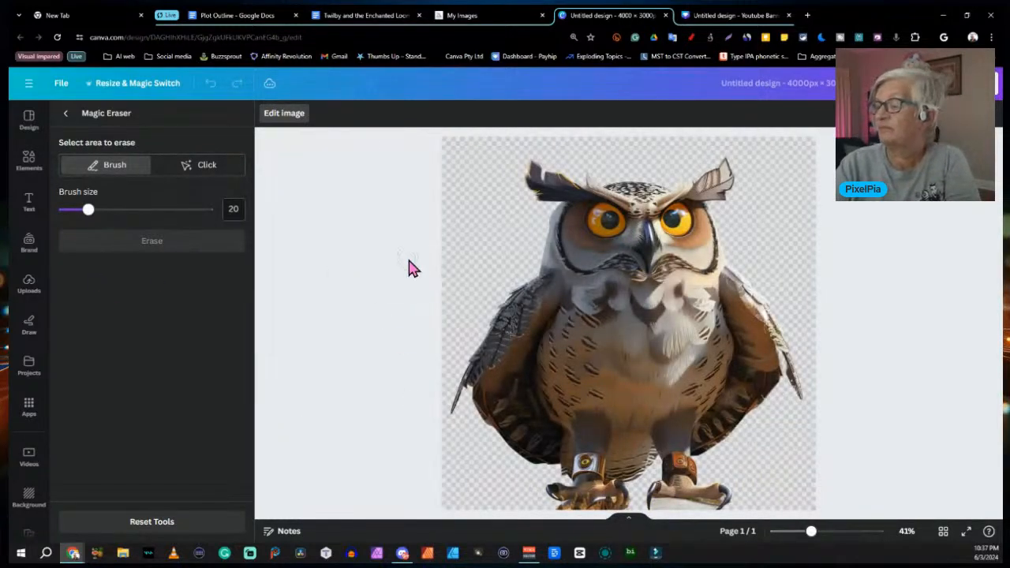
click(70, 115)
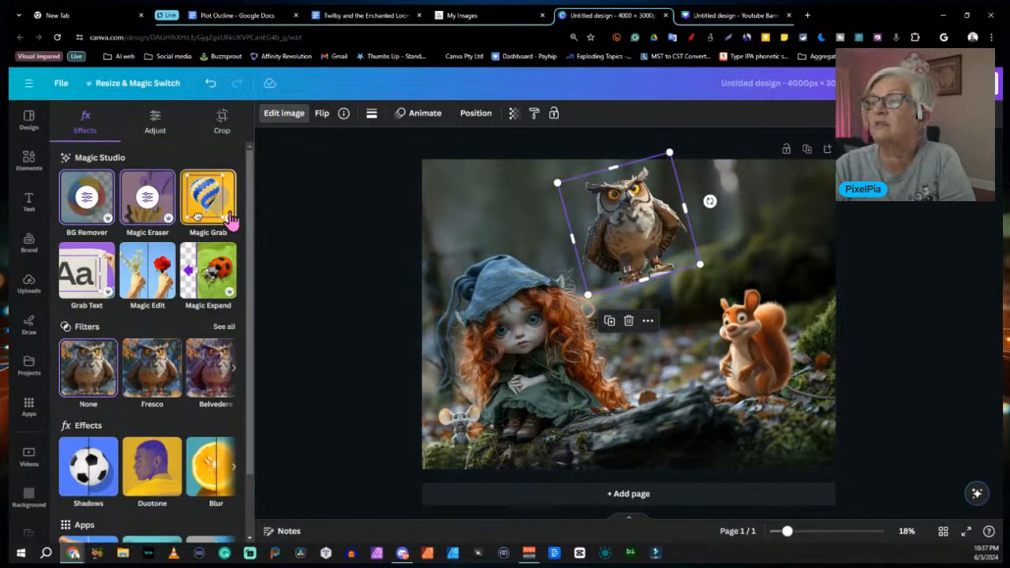
Brush over the pale ground patch under the owl's right-hand foot and apply the Magic Eraser to it
click(155, 200)
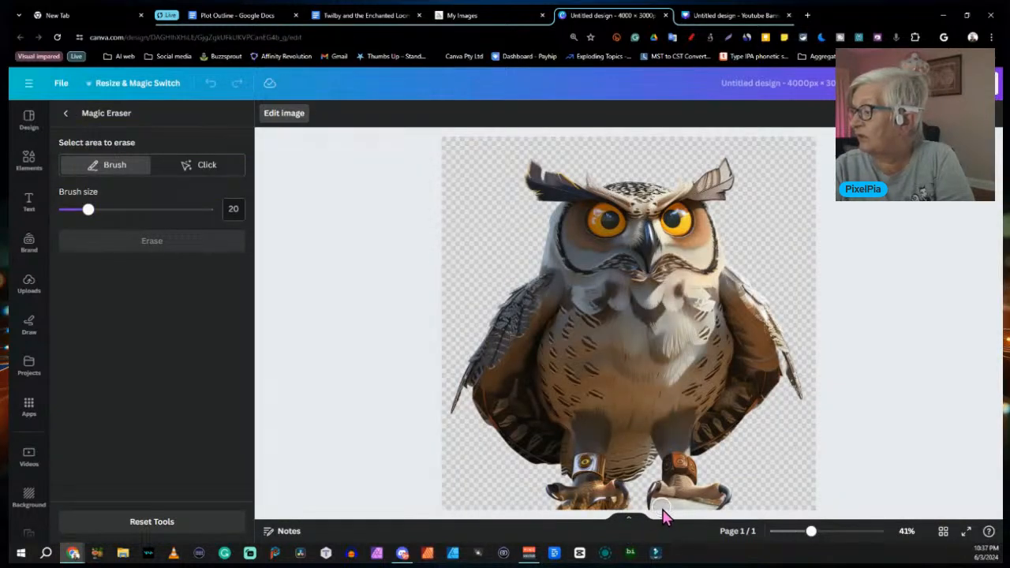
drag(668, 509, 712, 517)
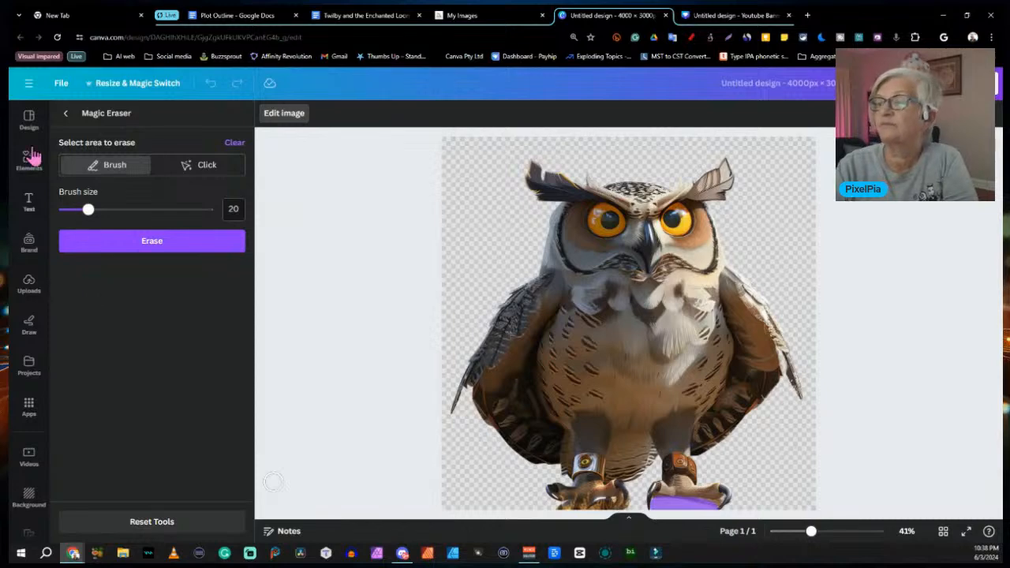
click(153, 241)
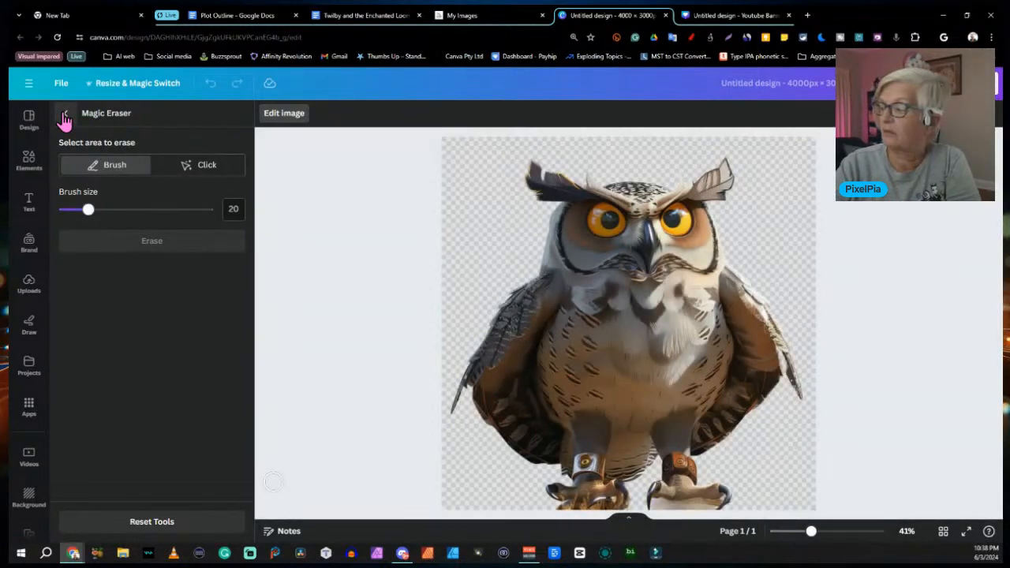
click(64, 118)
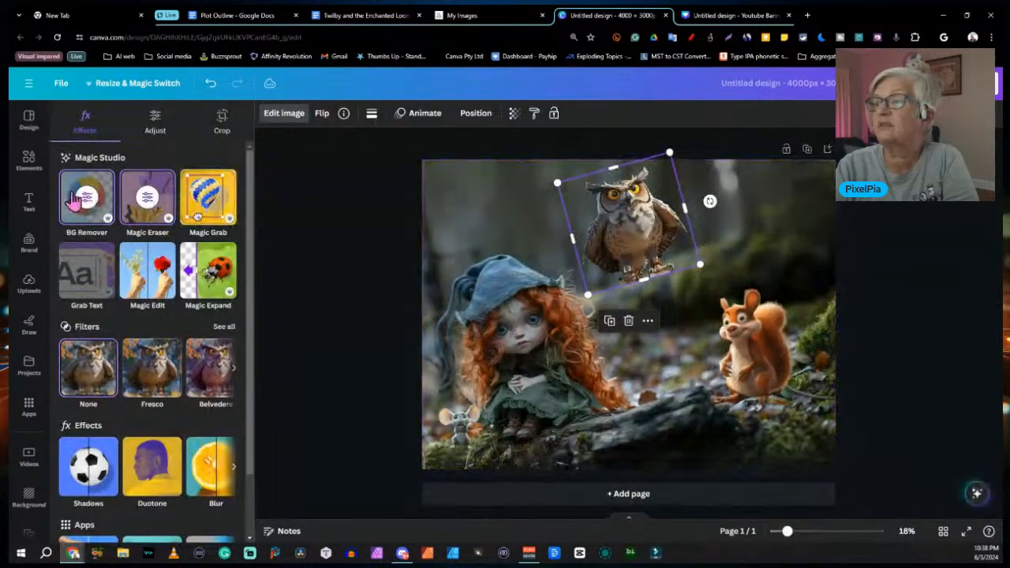
click(148, 197)
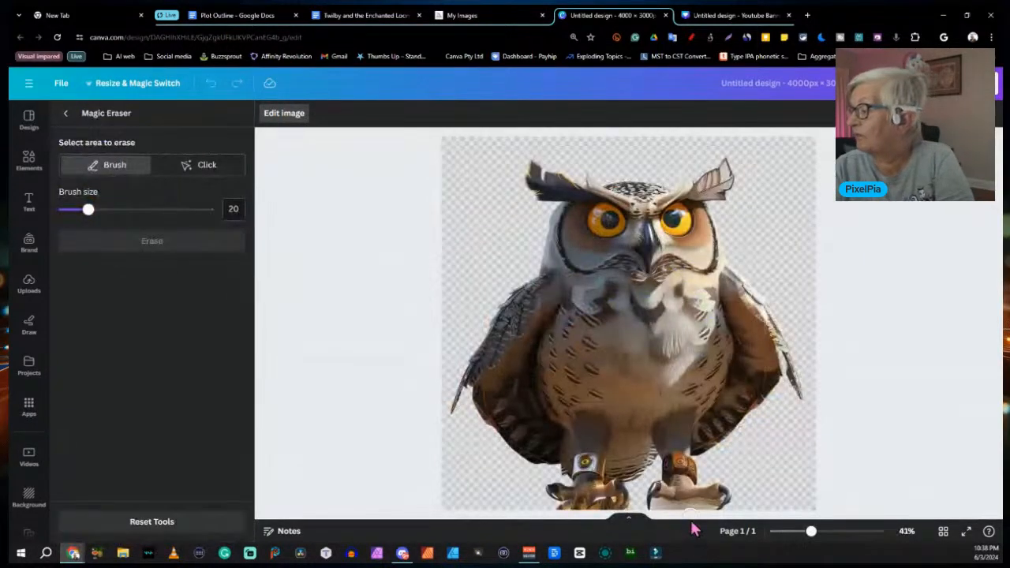
click(200, 166)
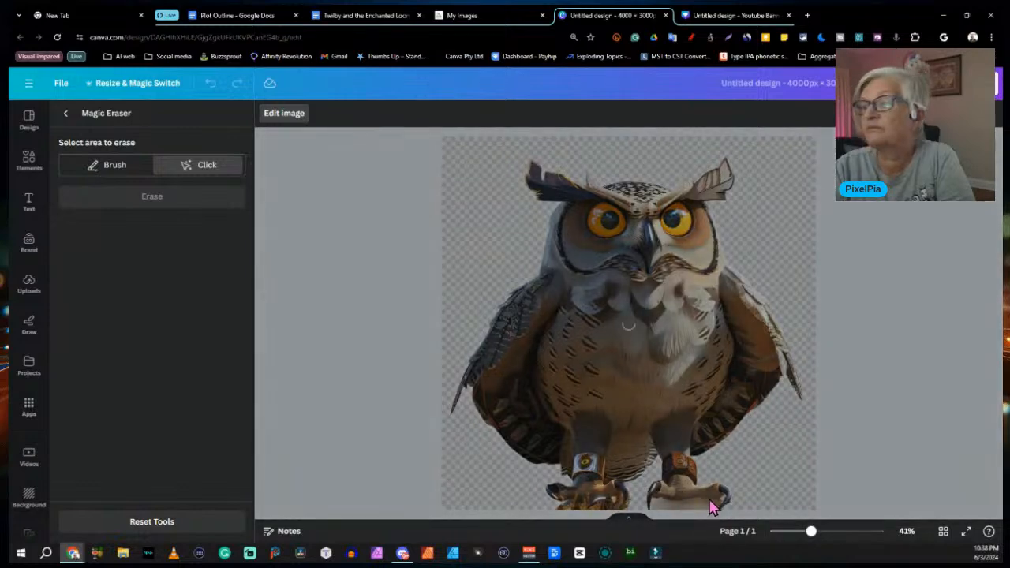
click(694, 507)
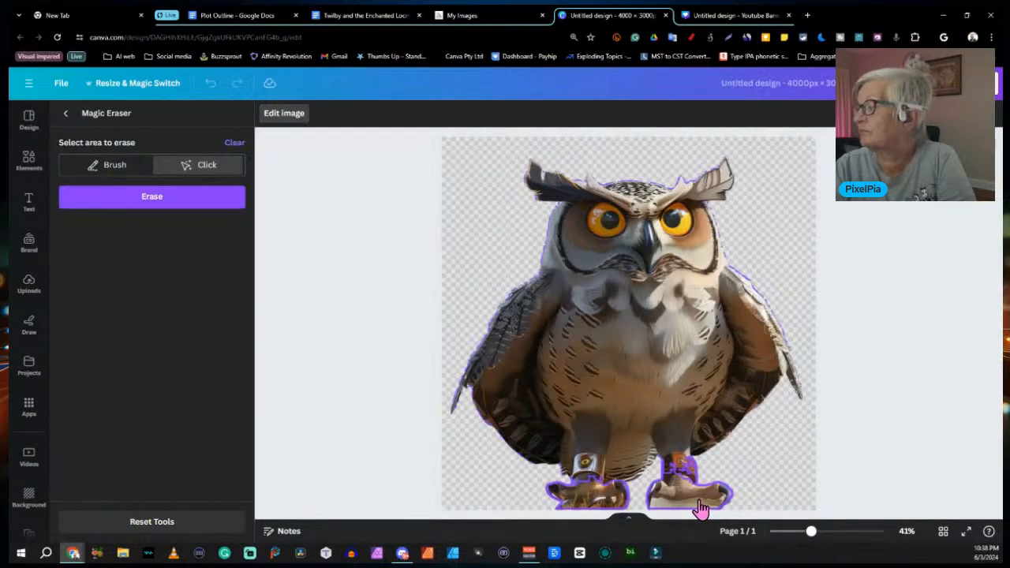
click(115, 164)
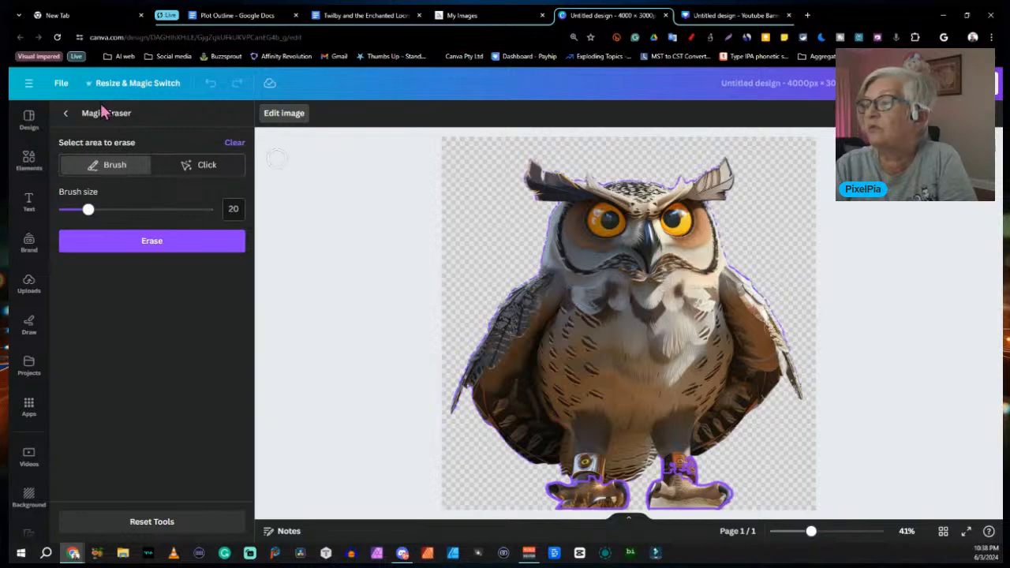
drag(88, 212, 58, 211)
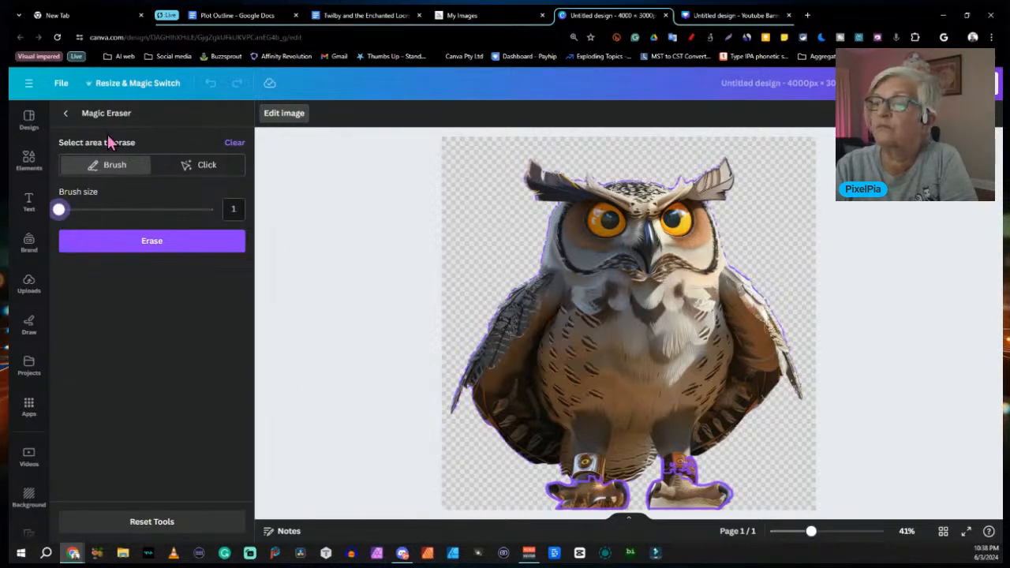
click(65, 113)
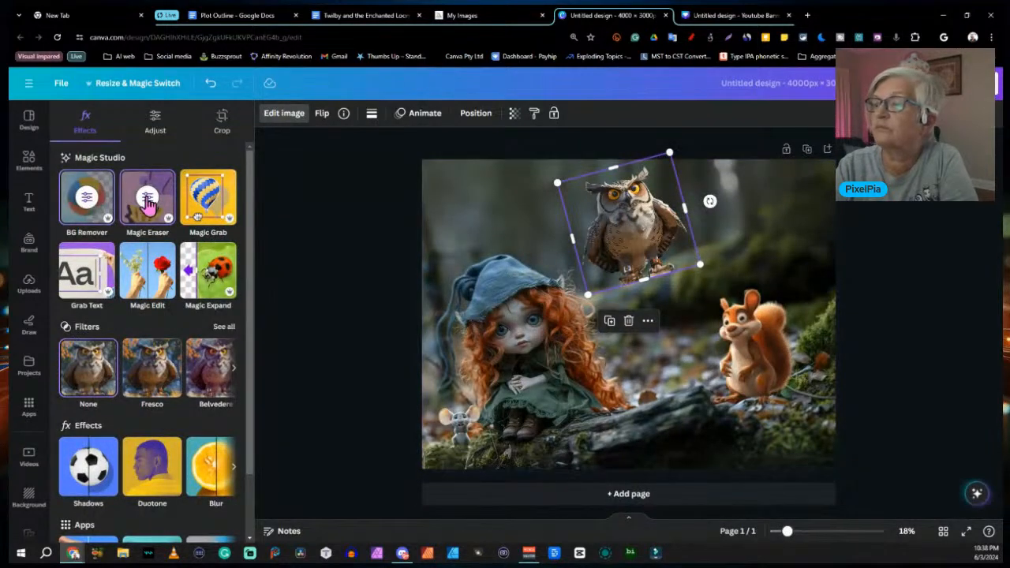
Erase the remaining pale patch beneath the owl's right-hand foot in two Magic Eraser passes and move the owl slightly up and right
click(147, 199)
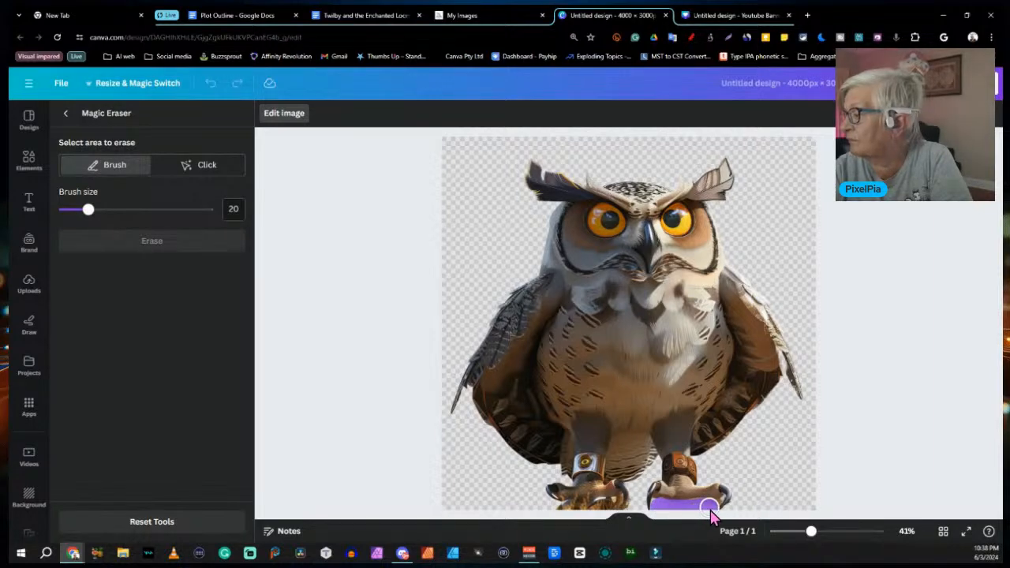
drag(711, 511, 716, 506)
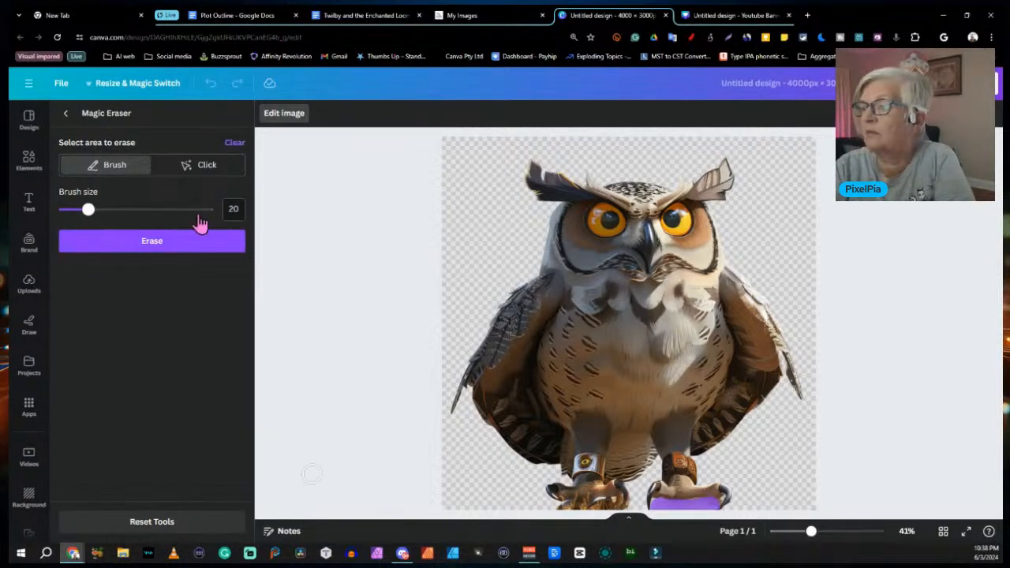
click(175, 238)
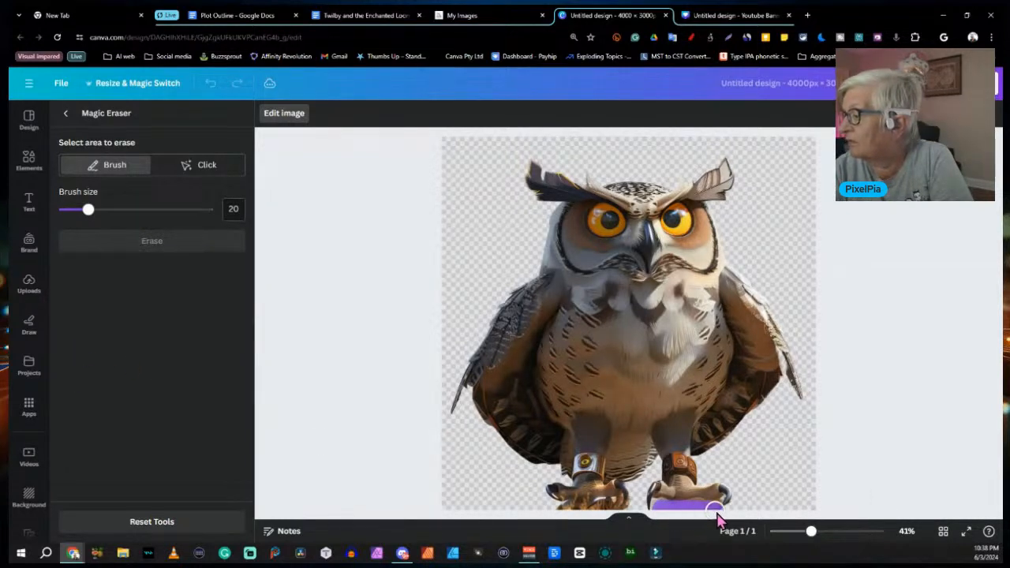
mouse_move(718, 517)
mouse_down()
mouse_move(712, 507)
mouse_move(645, 509)
mouse_up()
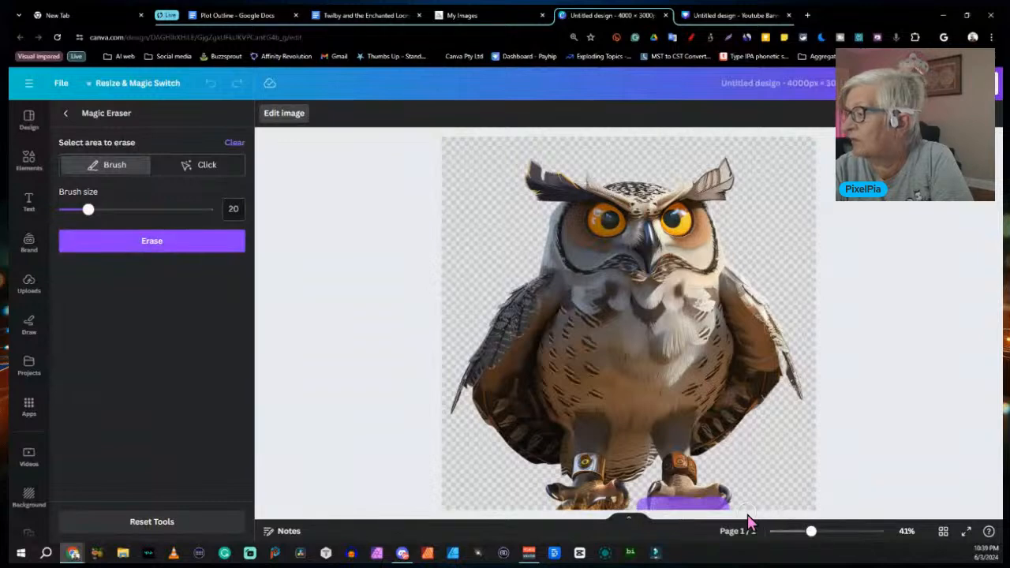
click(193, 248)
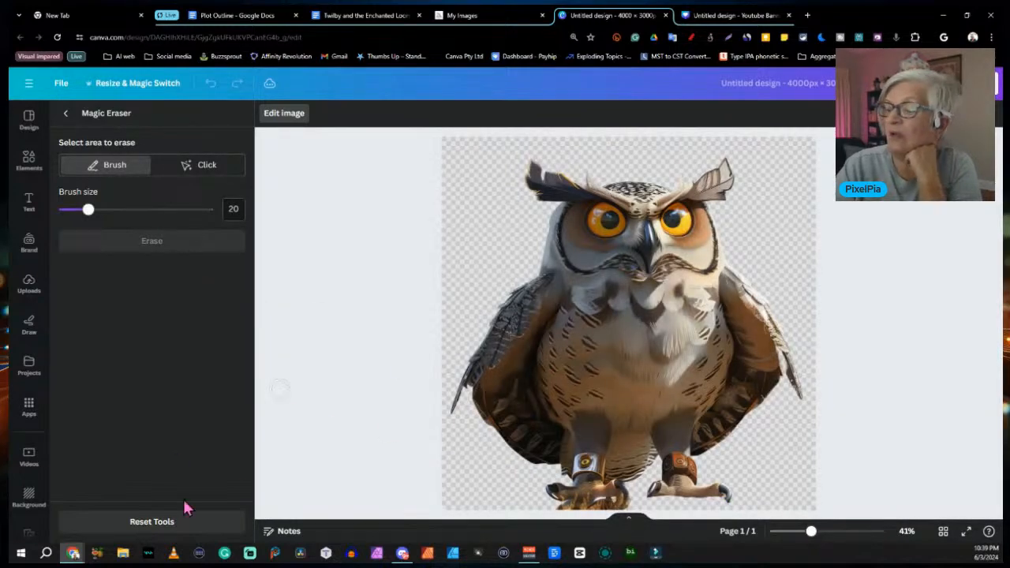
click(68, 116)
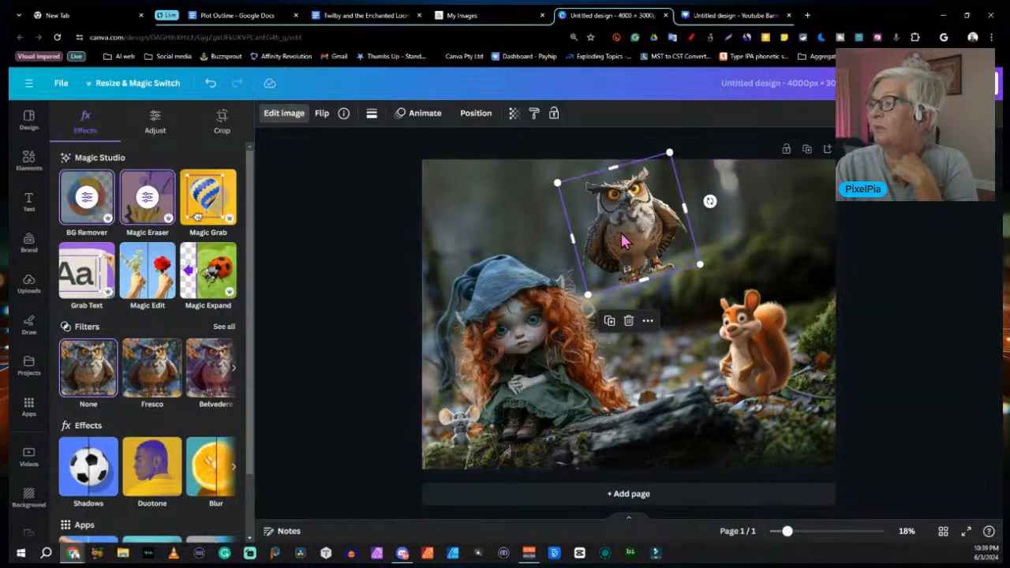
drag(620, 233, 640, 220)
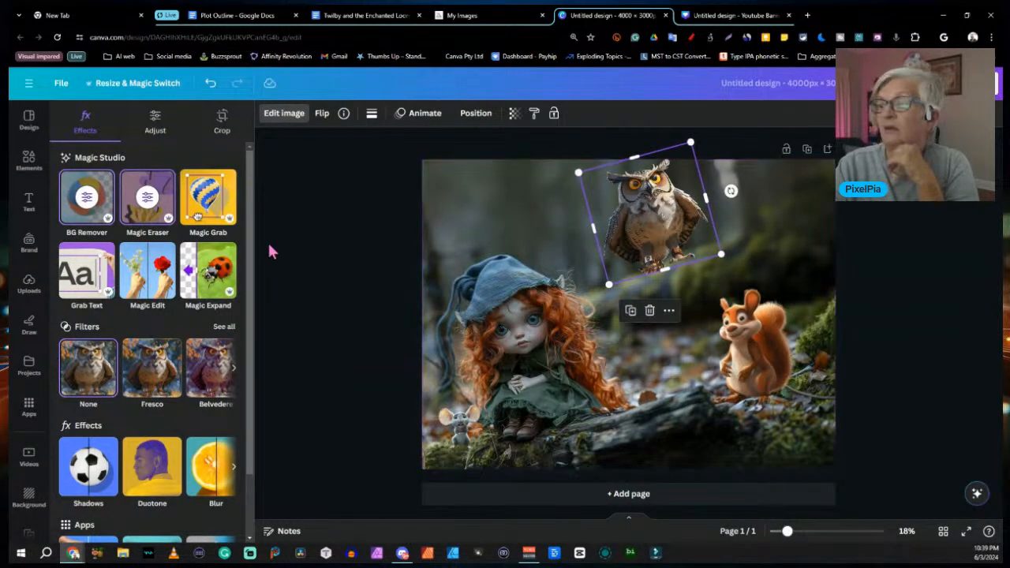
Apply a whole-image Blur at intensity 35 to the owl and move the owl slightly up and right
click(234, 468)
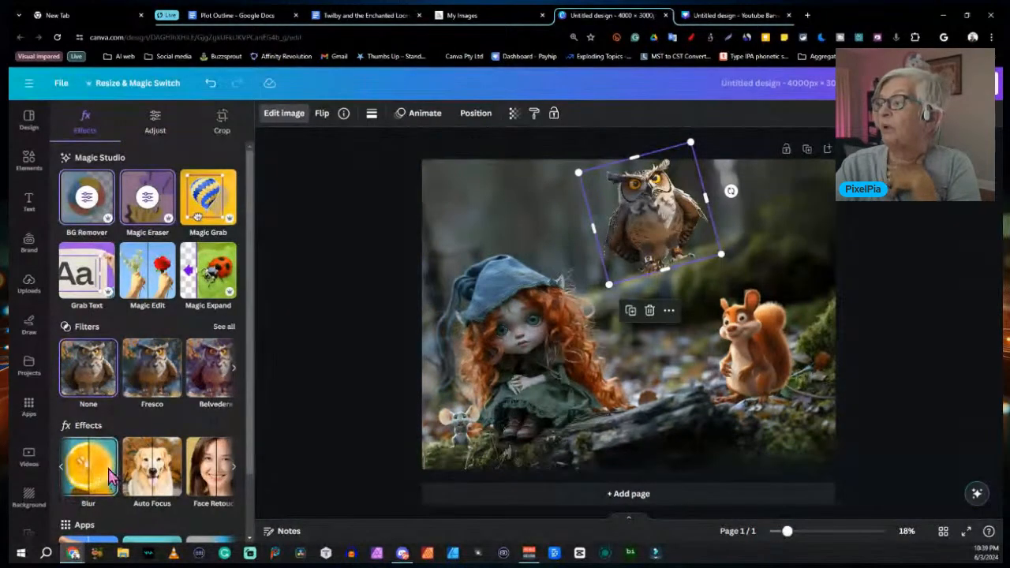
click(108, 478)
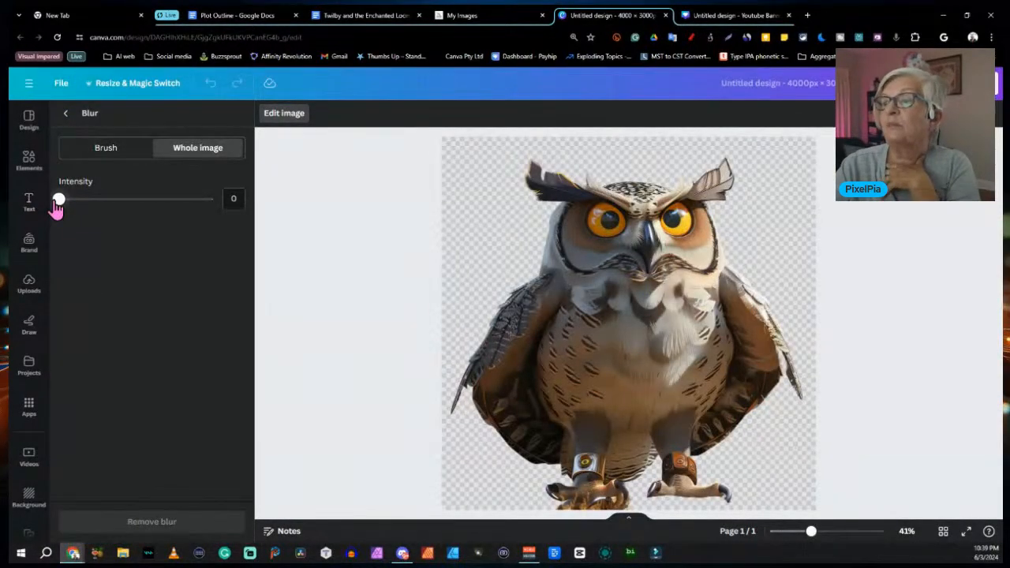
drag(95, 207, 115, 216)
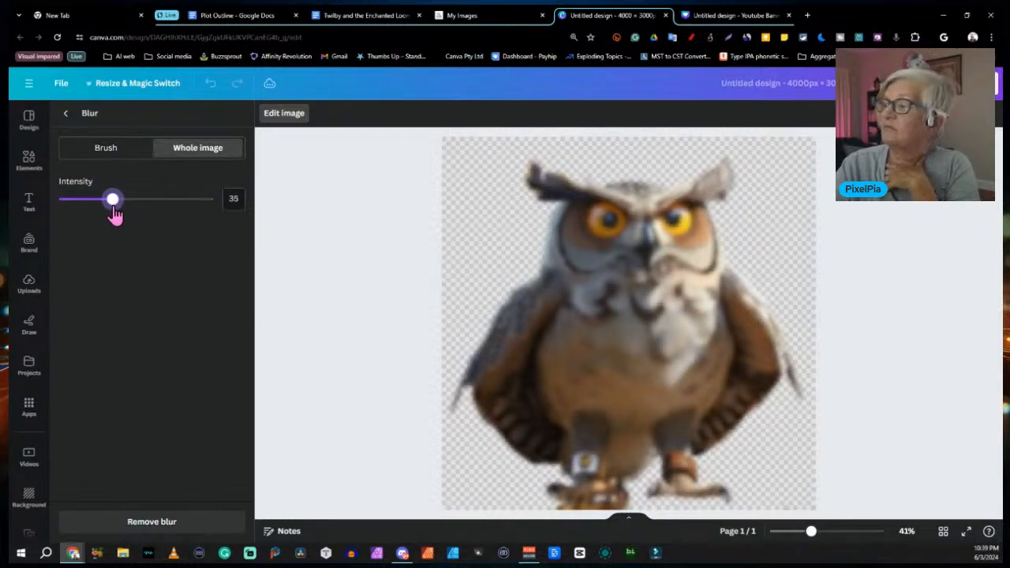
click(67, 115)
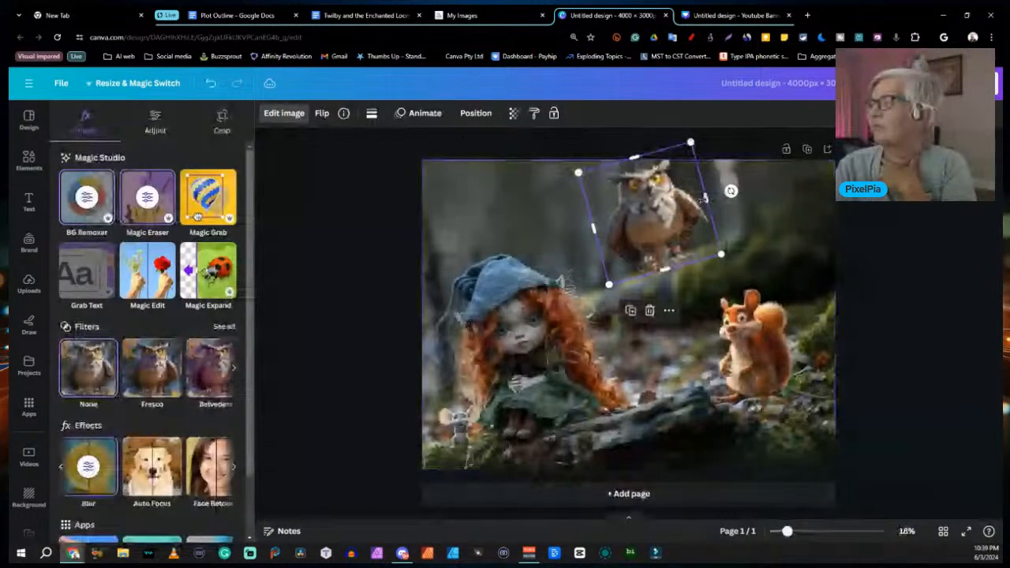
drag(651, 215, 650, 224)
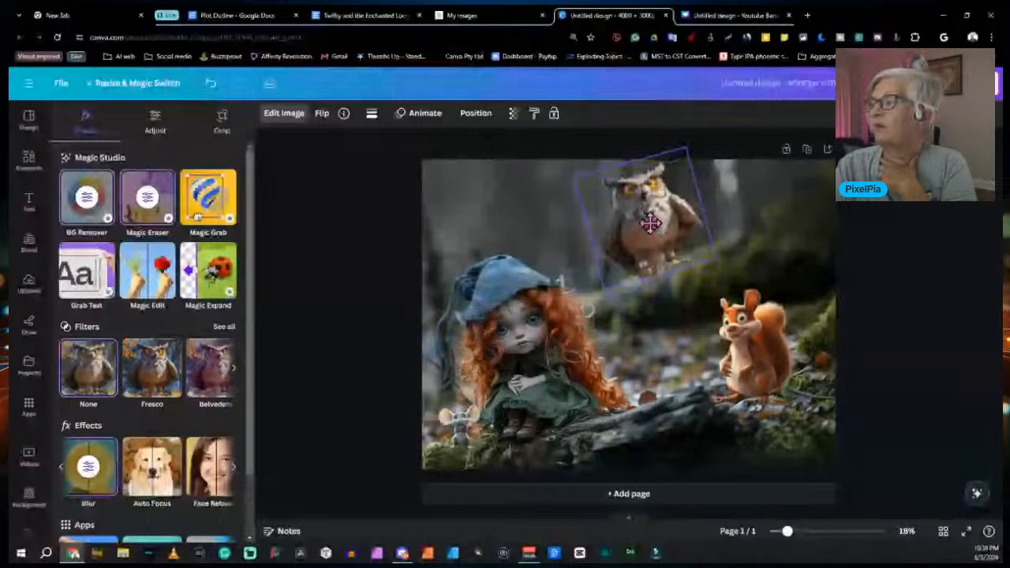
drag(650, 223, 684, 217)
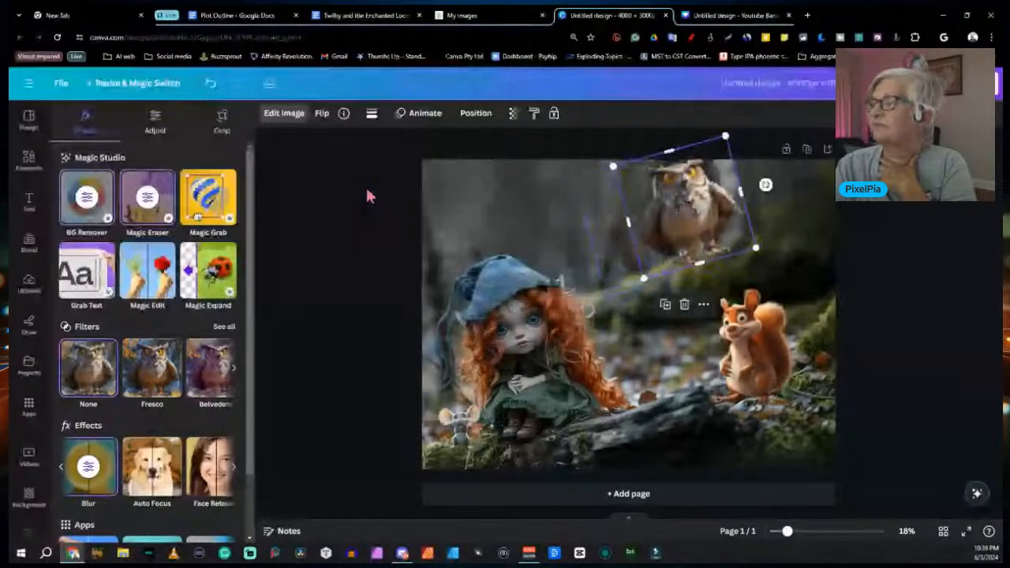
Raise the owl's whole-image Blur intensity to 39 and deselect the owl
click(87, 468)
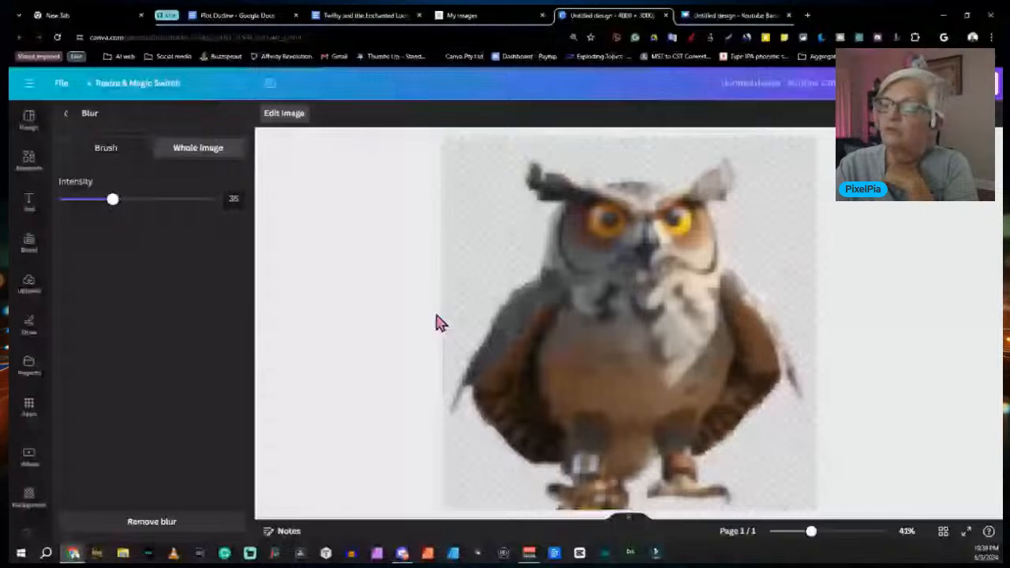
mouse_move(113, 201)
mouse_down()
mouse_move(135, 212)
mouse_move(120, 214)
mouse_up()
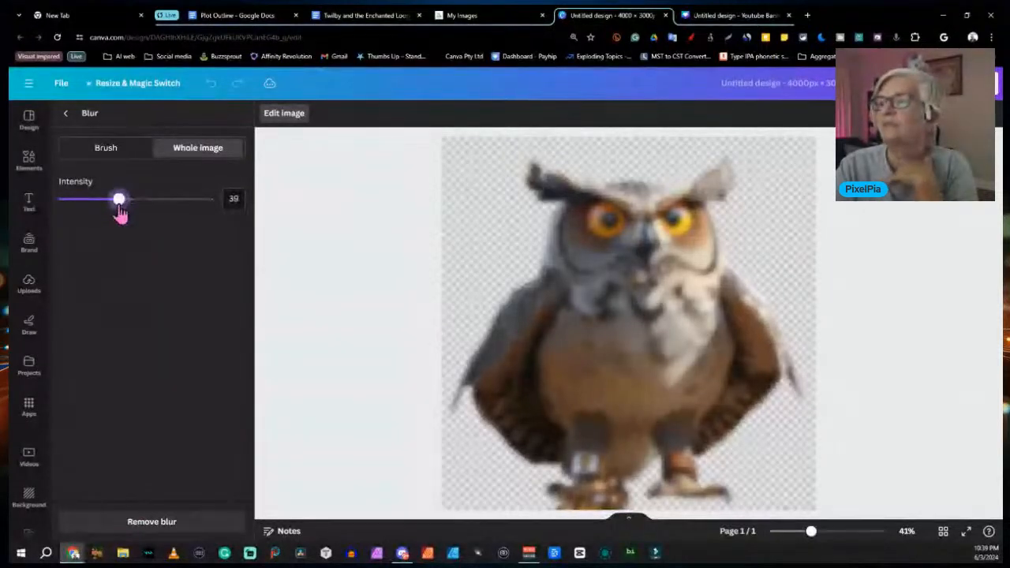
click(68, 113)
click(860, 367)
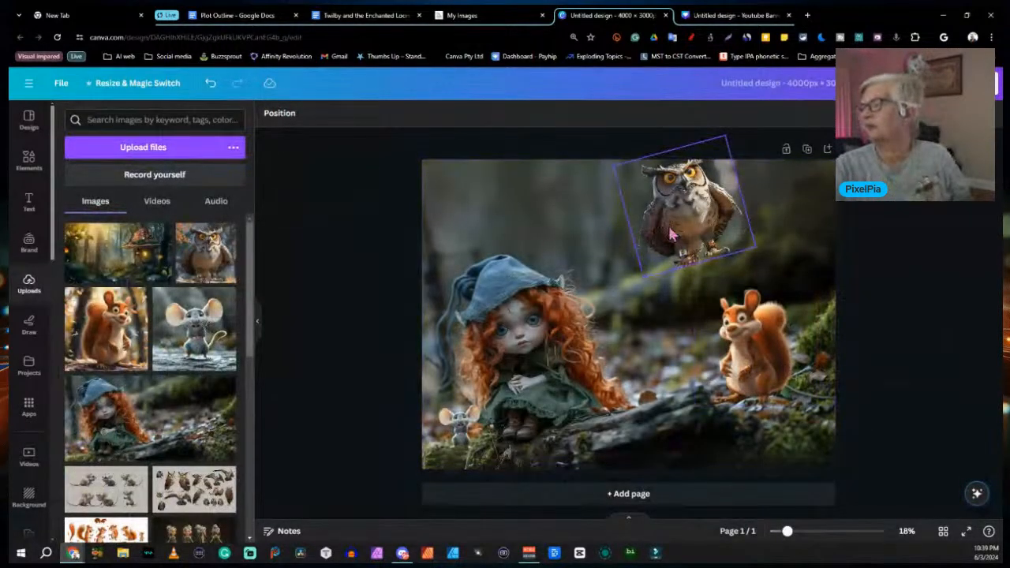
Reset the owl's whole-image Blur and set its intensity to 33
click(704, 229)
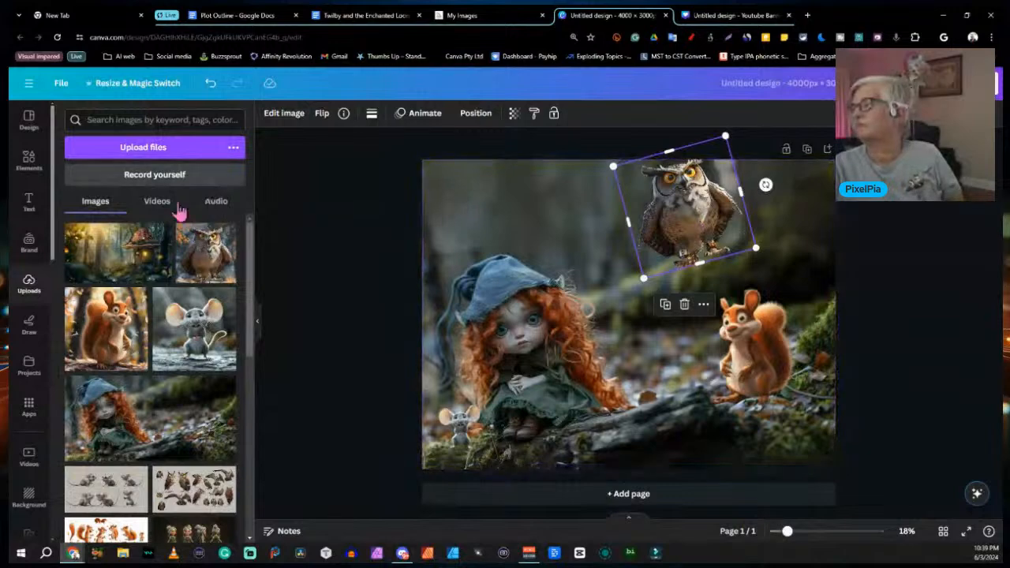
click(285, 113)
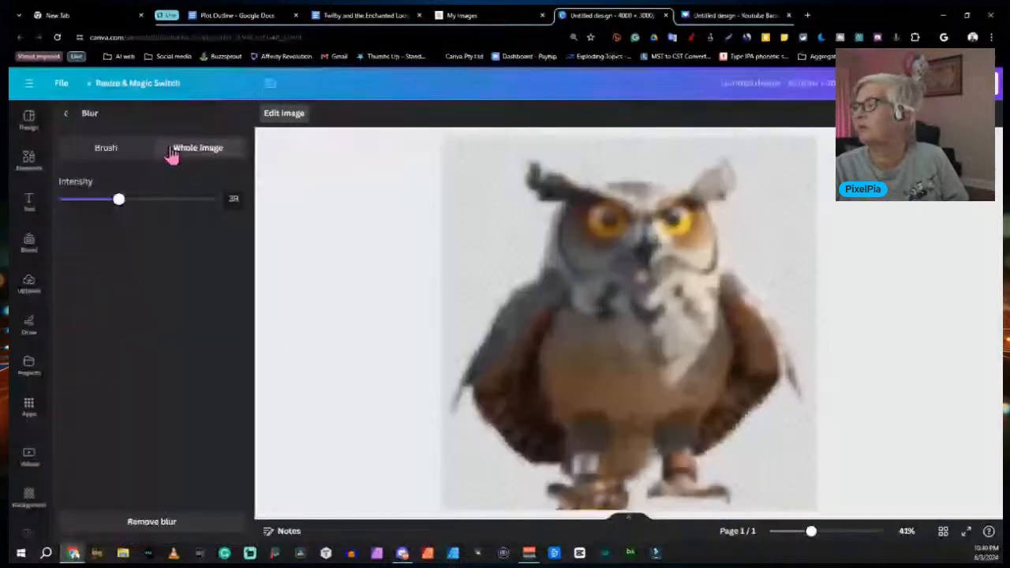
click(171, 154)
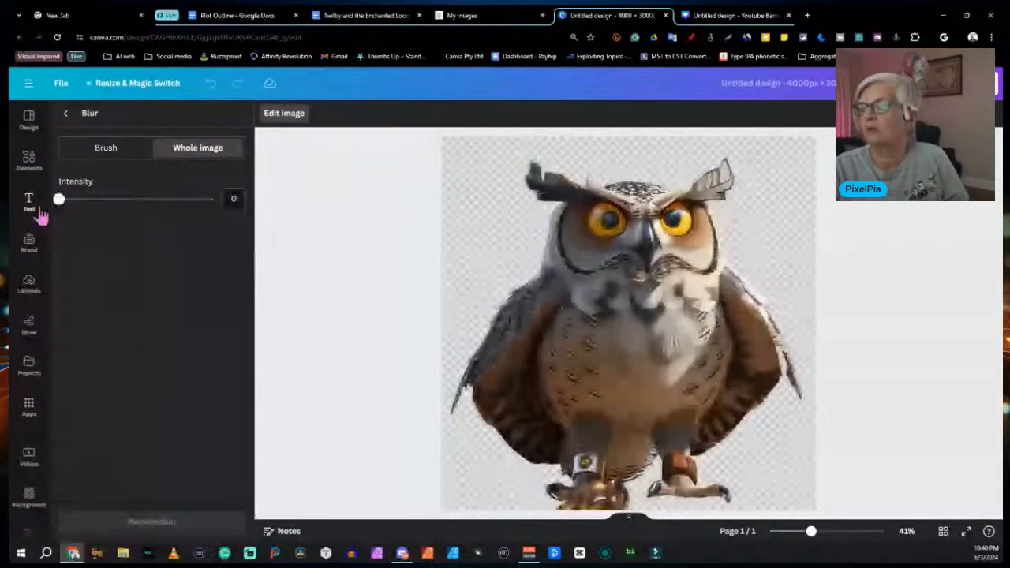
drag(63, 202, 112, 209)
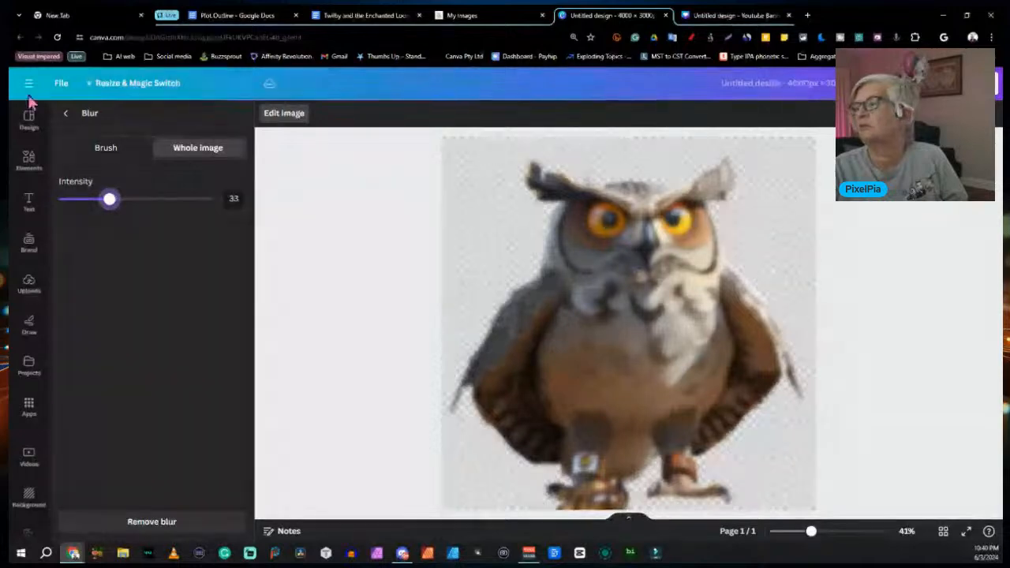
click(67, 114)
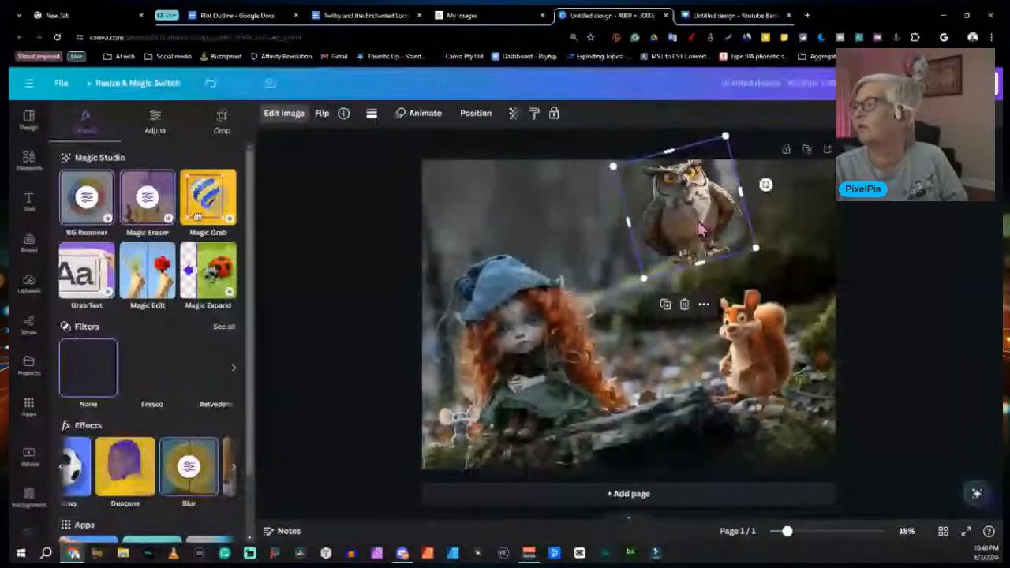
Move the owl slightly down and left, and set its whole-image Blur intensity to 52
key(ctrl+z)
key(ctrl+z)
key(ctrl+z)
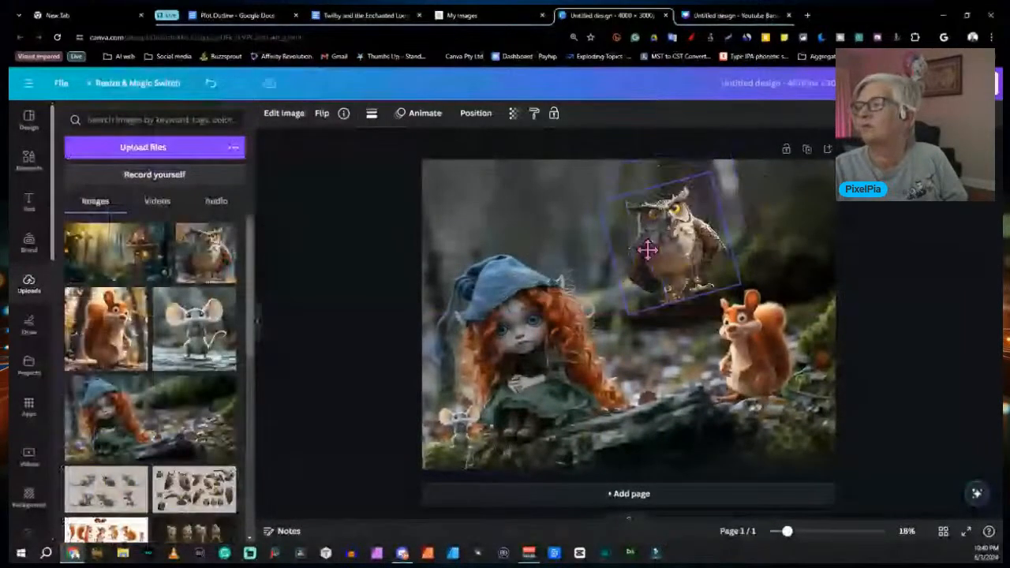
click(285, 114)
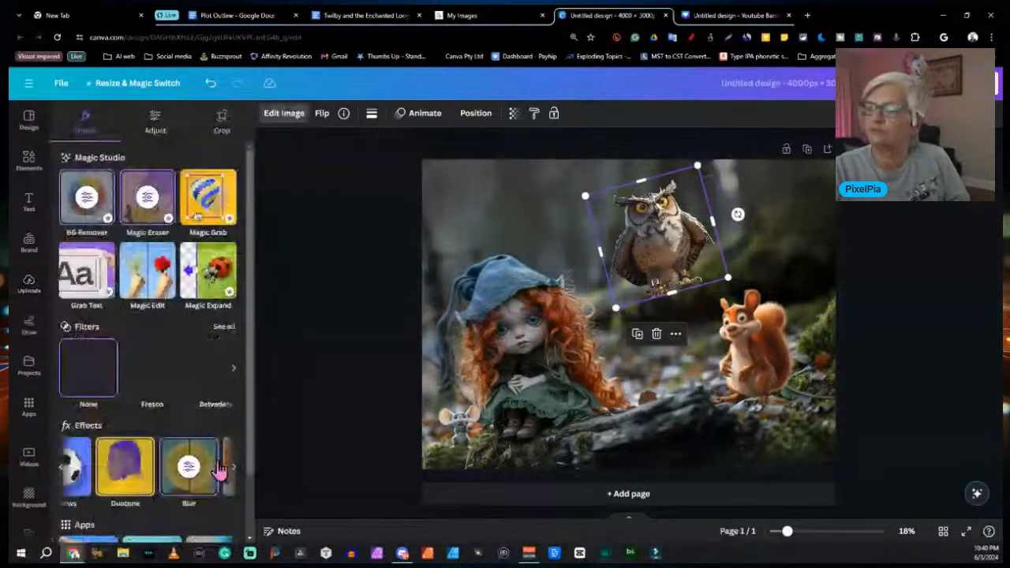
click(219, 471)
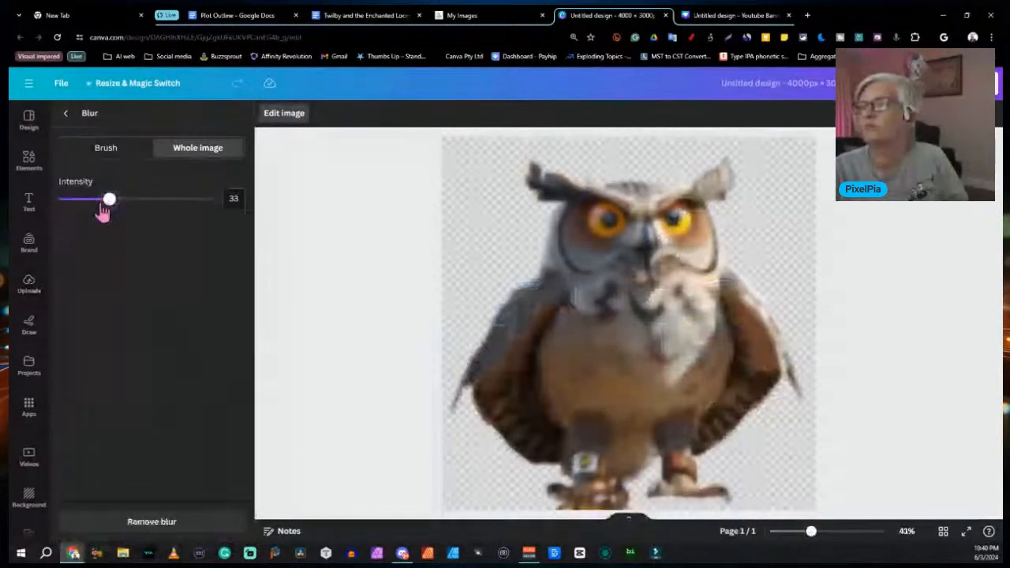
drag(103, 209, 142, 204)
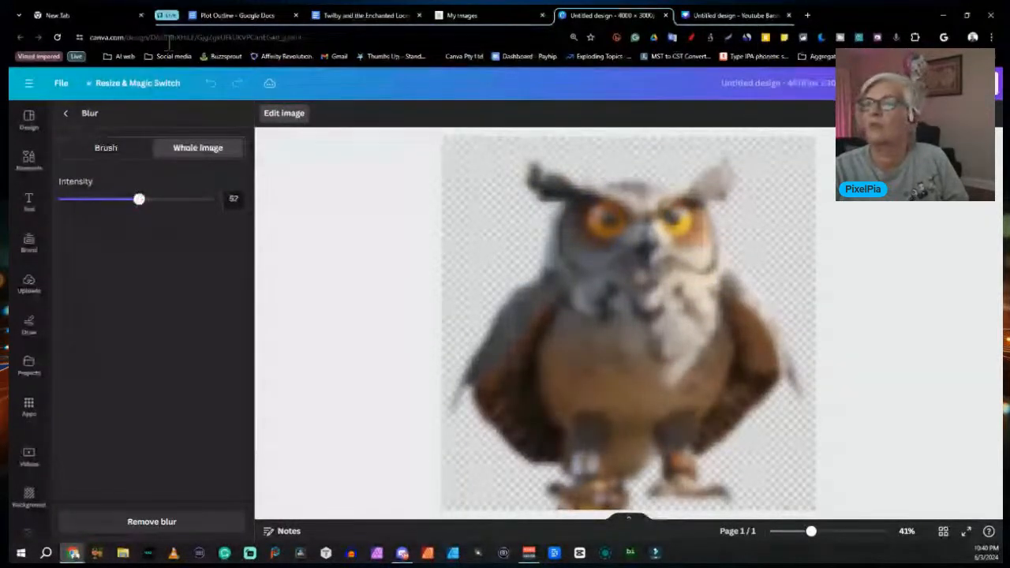
click(68, 117)
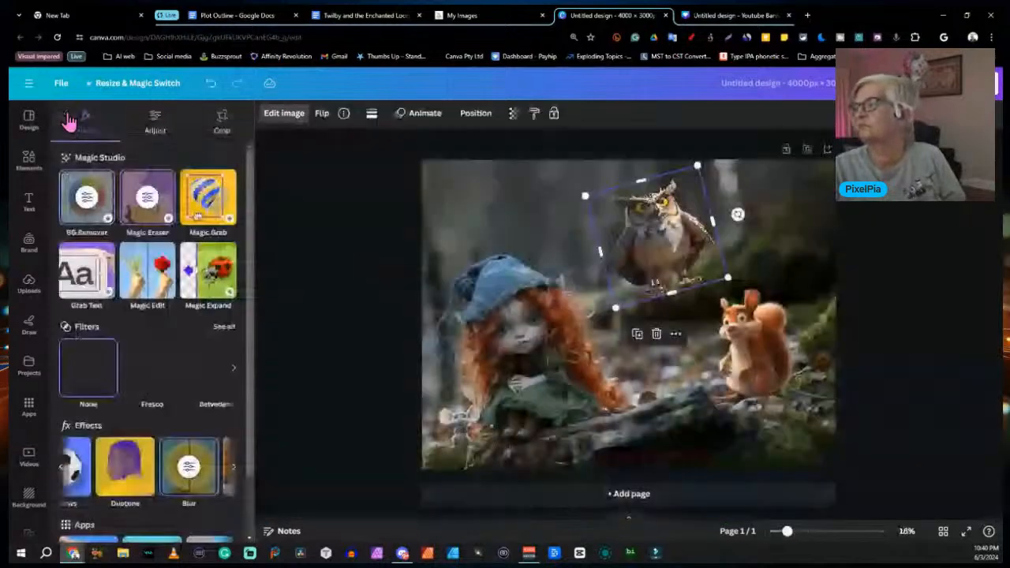
click(524, 238)
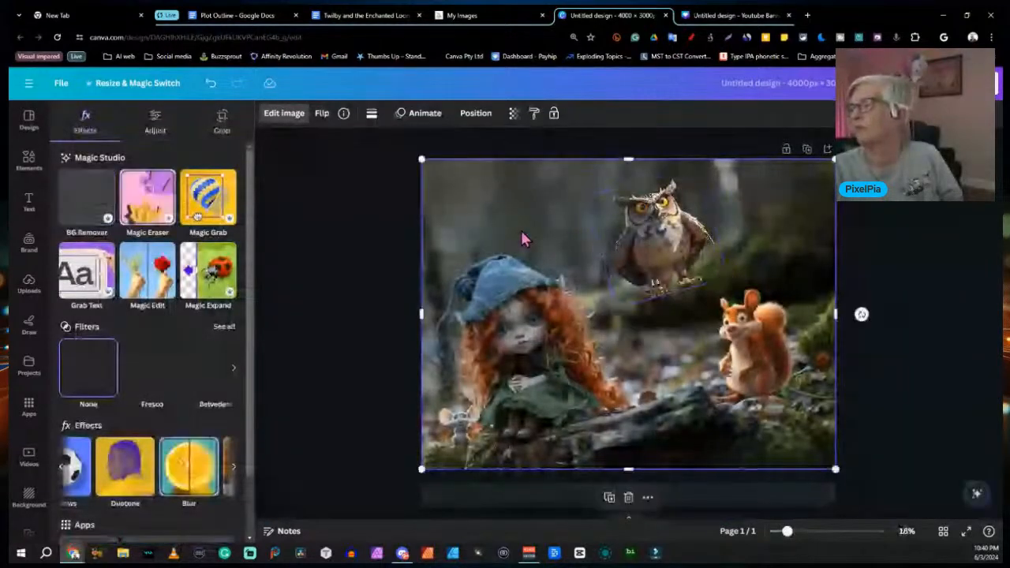
Reselect the blurred owl, move it slightly up and right against the forest background, and deselect it
click(663, 251)
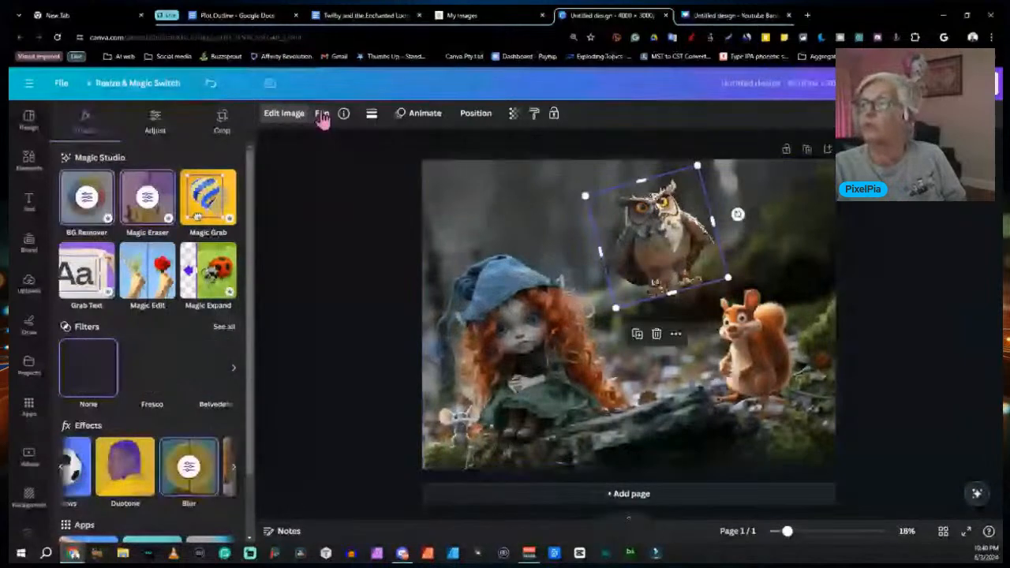
click(283, 114)
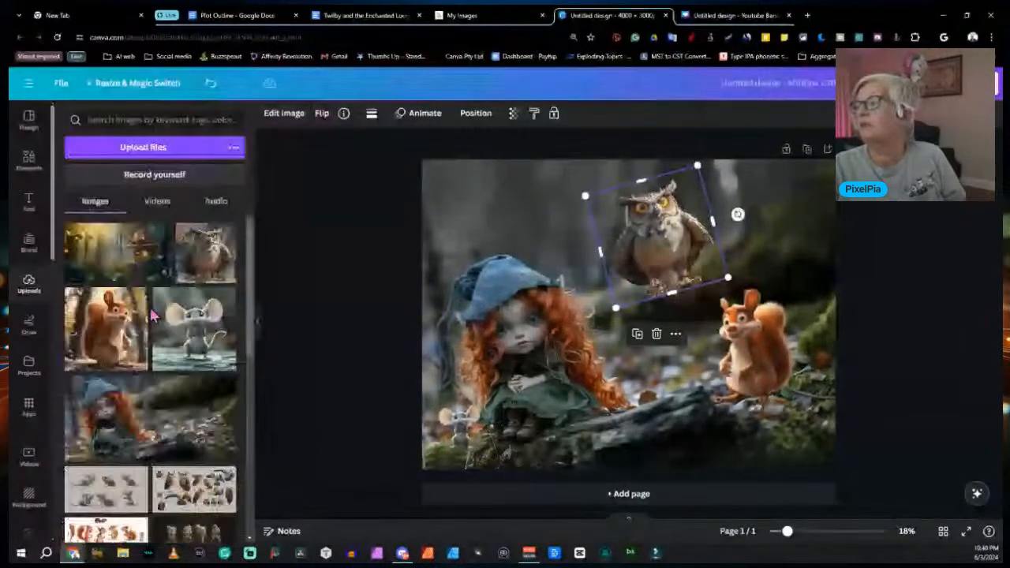
click(293, 116)
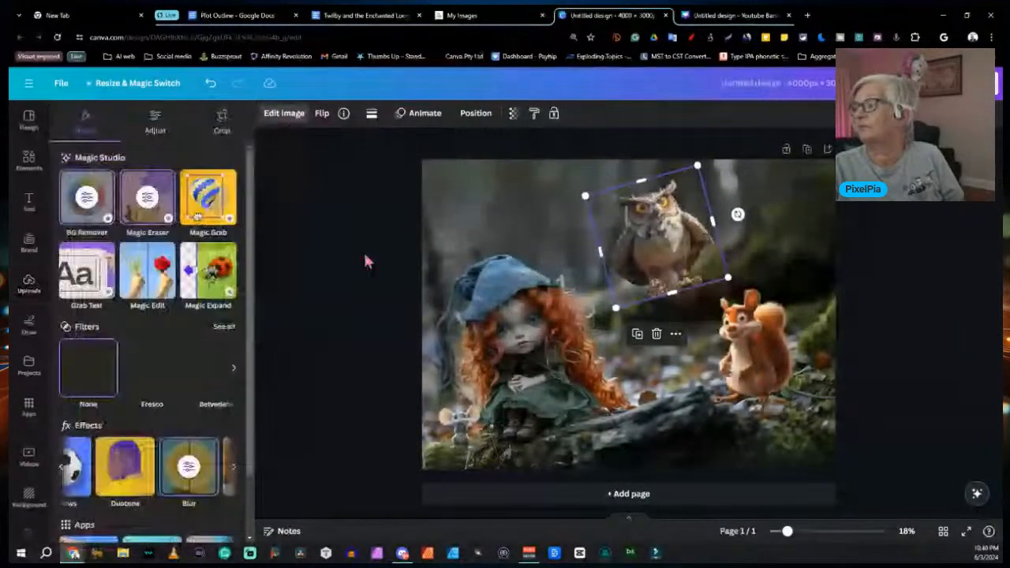
drag(658, 260, 666, 235)
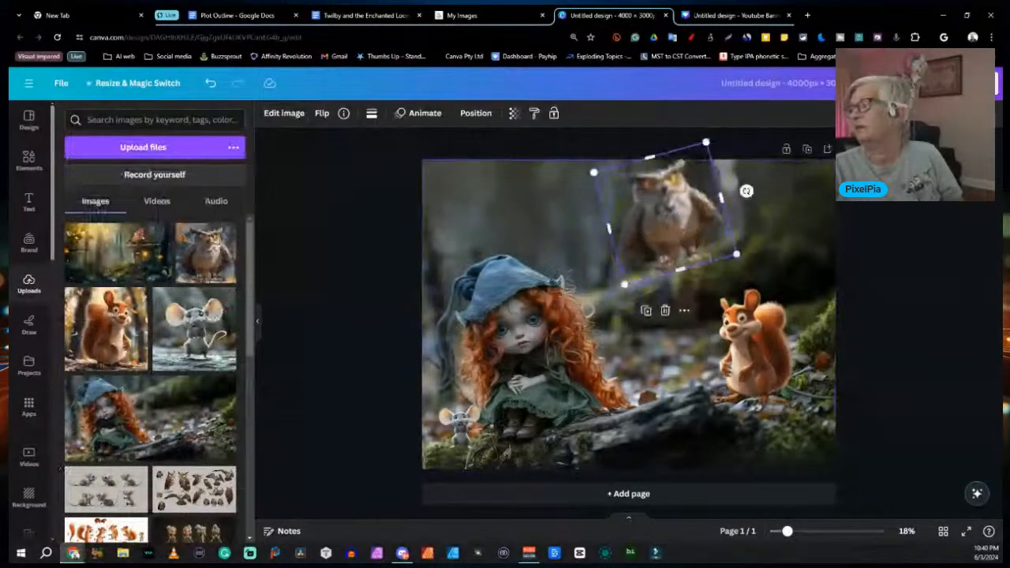
click(868, 331)
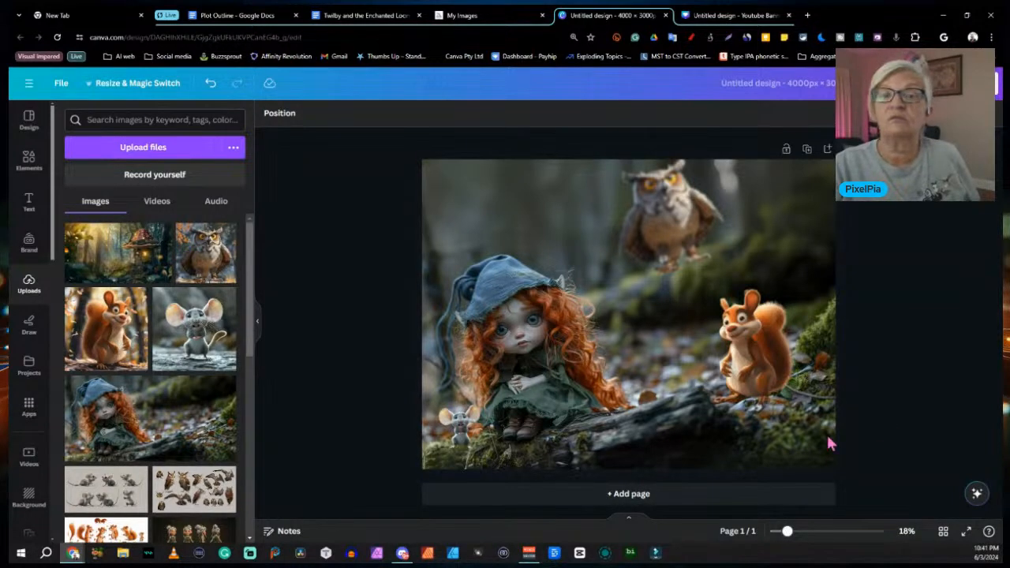
Switch to Midjourney, close the enlarged squirrel image and open the Create page
click(467, 15)
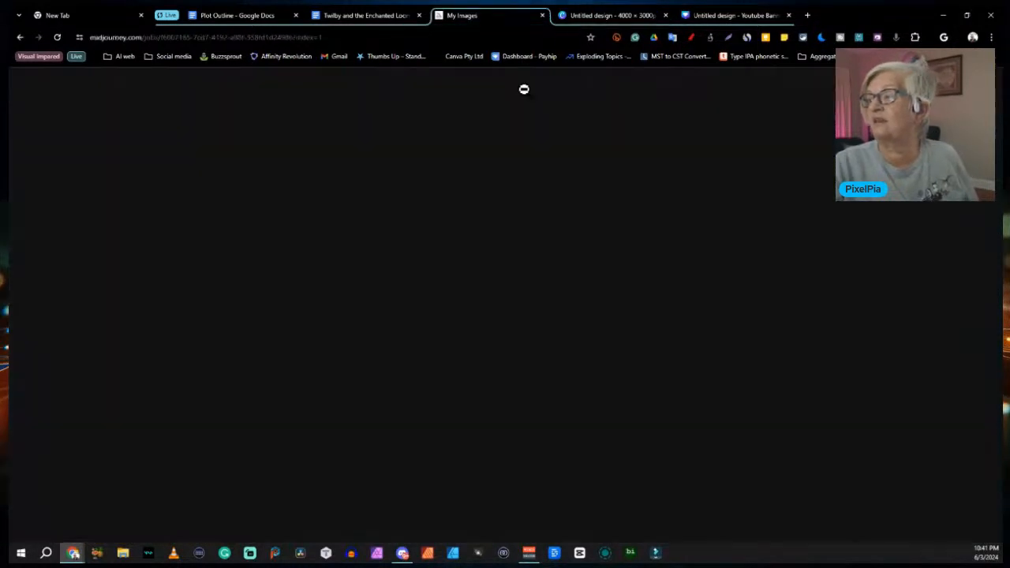
scroll(558, 302, down, 1)
scroll(559, 302, down, 1)
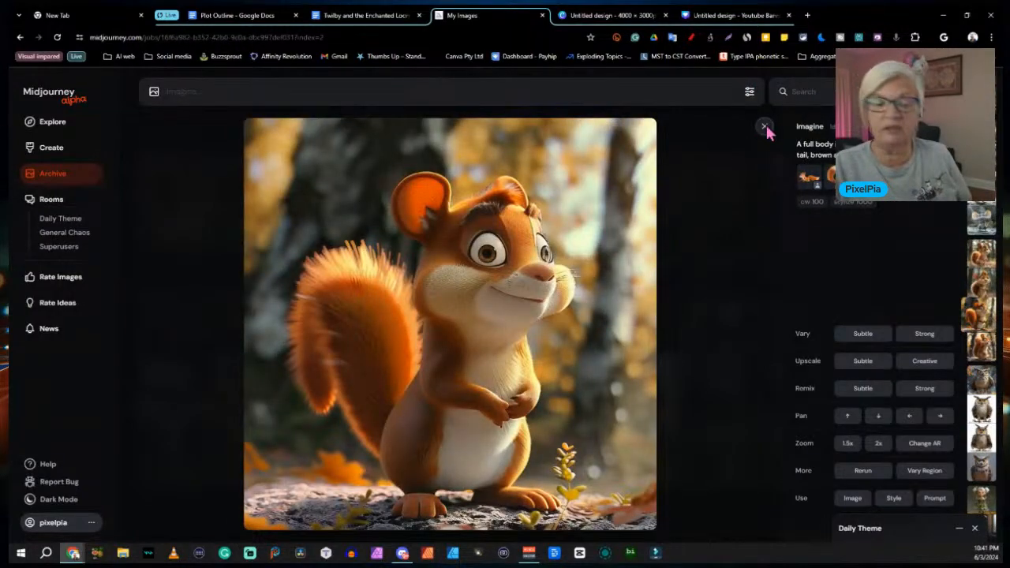
click(763, 127)
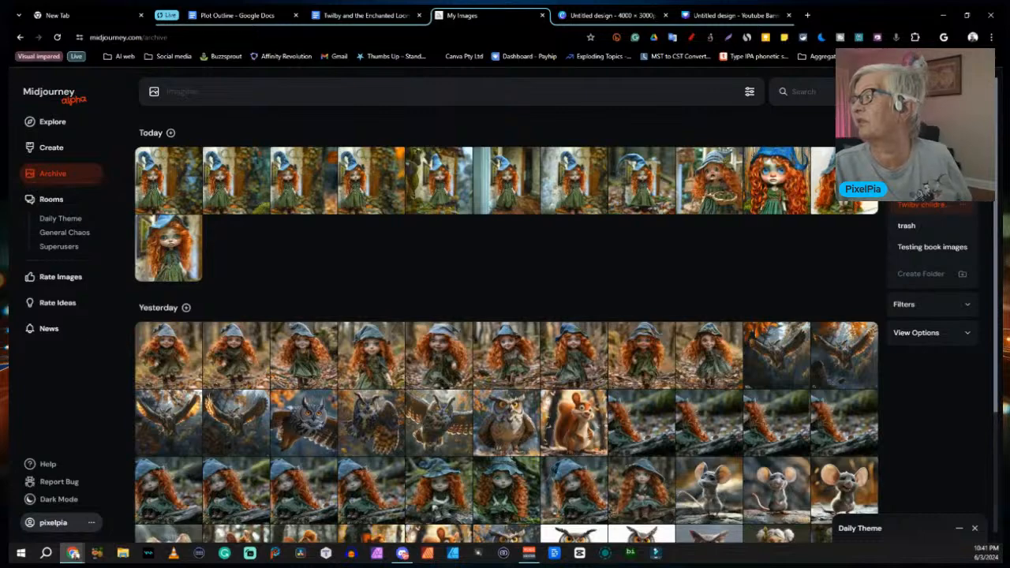
click(50, 148)
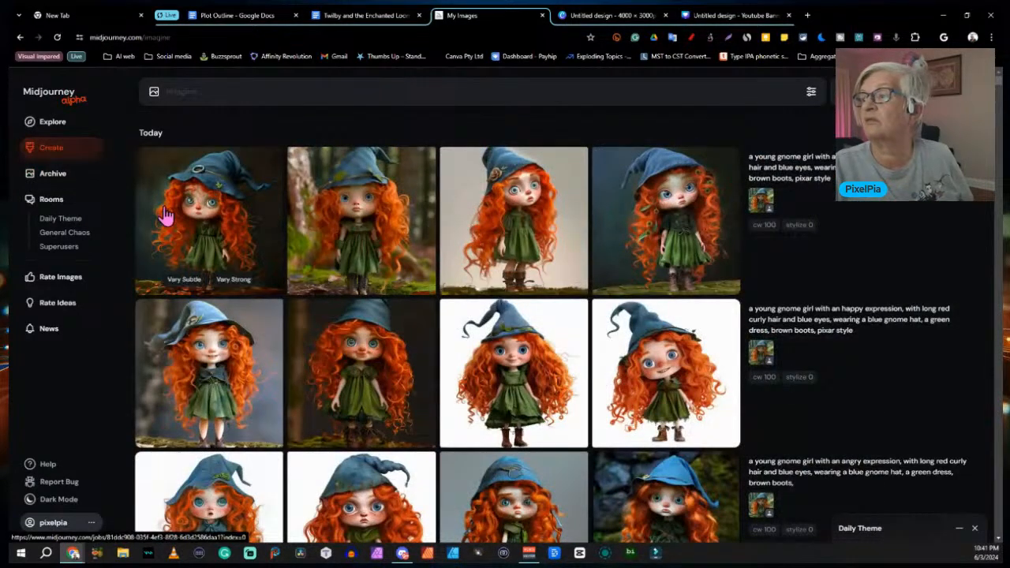
Enlarge the newest gnome girl image and look through the generated expression and lakeside variations
click(235, 236)
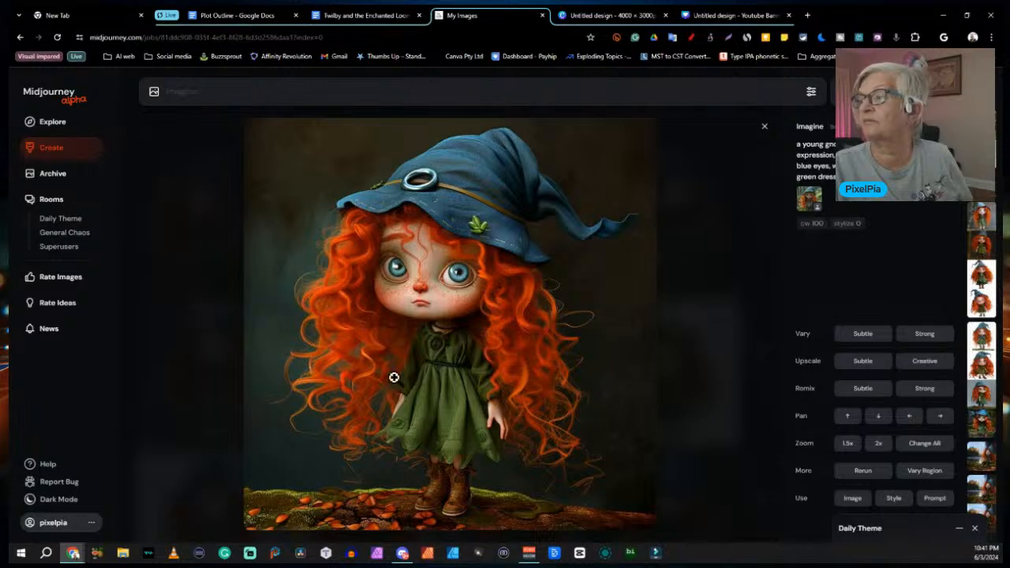
scroll(465, 362, down, 1)
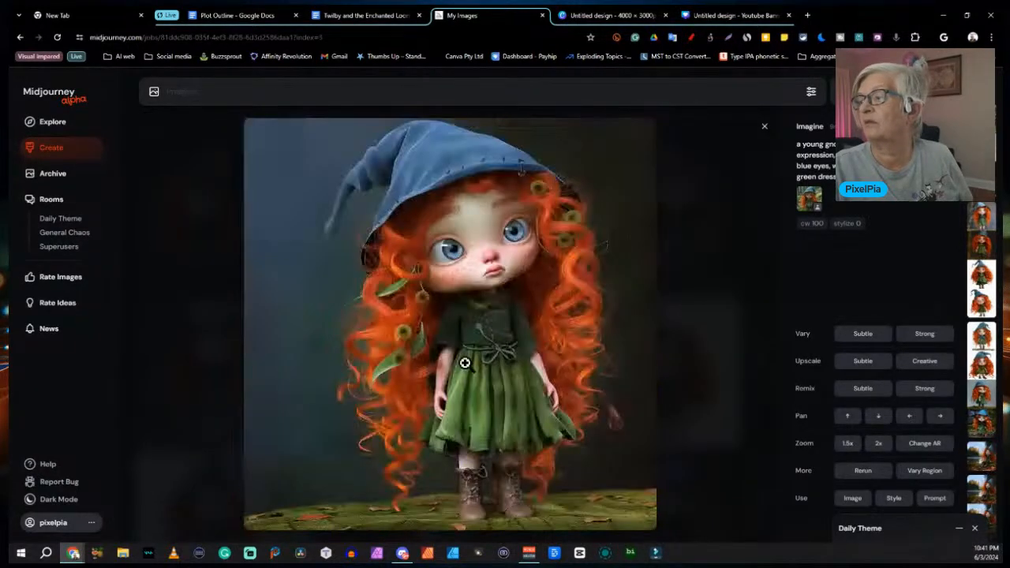
scroll(465, 362, down, 1)
scroll(465, 362, down, 2)
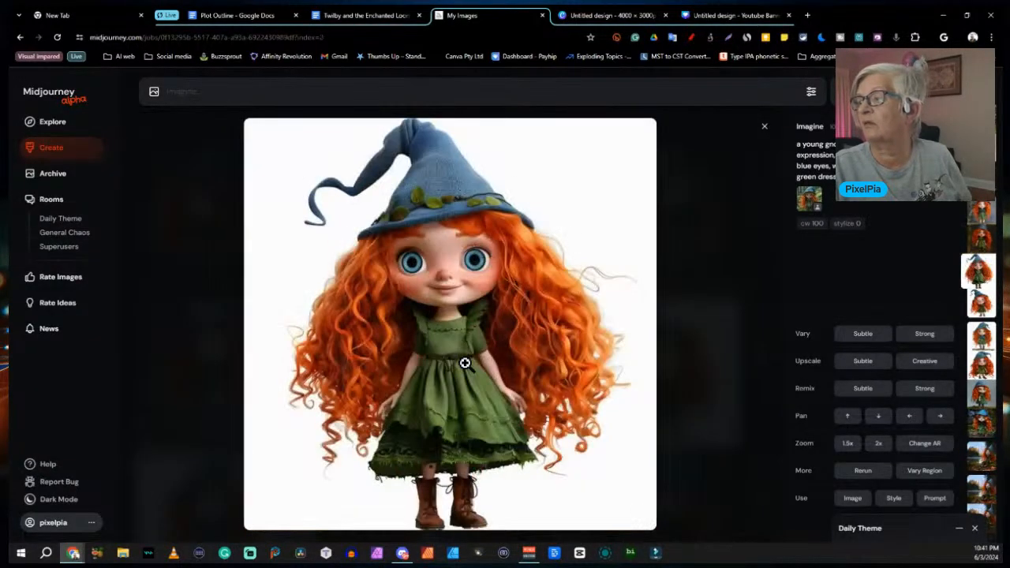
scroll(464, 362, down, 1)
scroll(464, 362, down, 3)
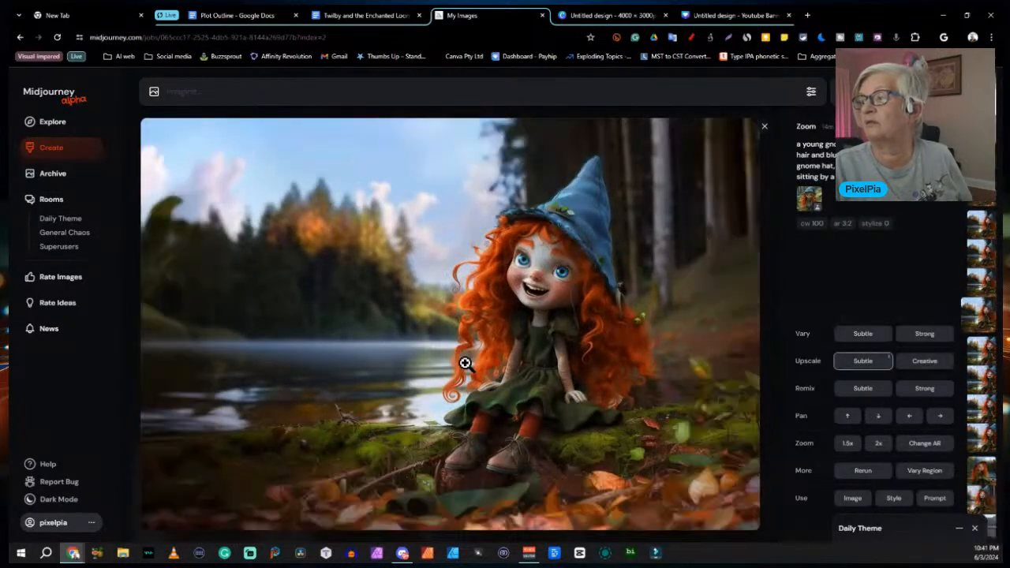
scroll(464, 362, down, 1)
scroll(464, 362, down, 2)
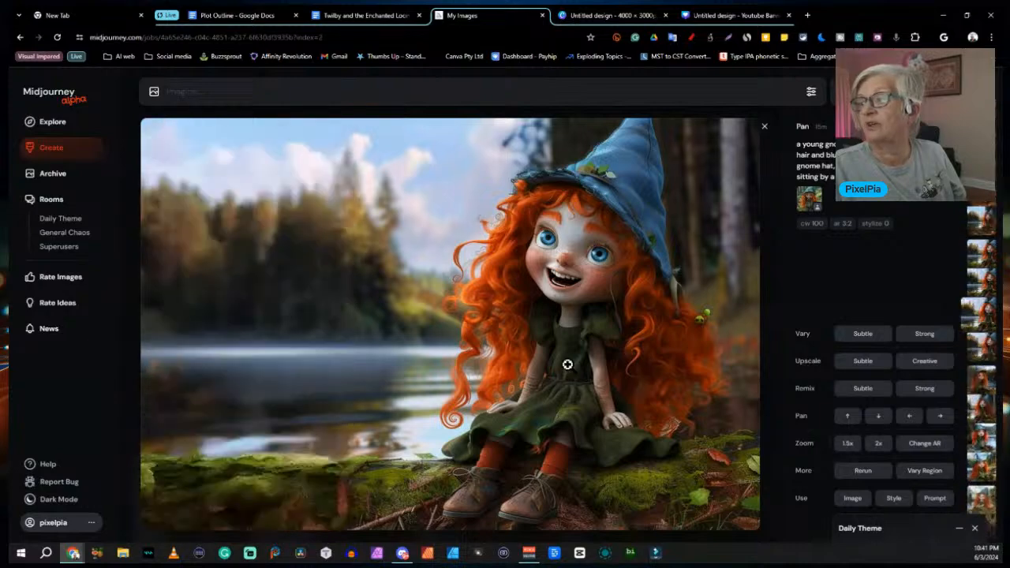
key(Up)
key(Up)
key(Up)
key(Up)
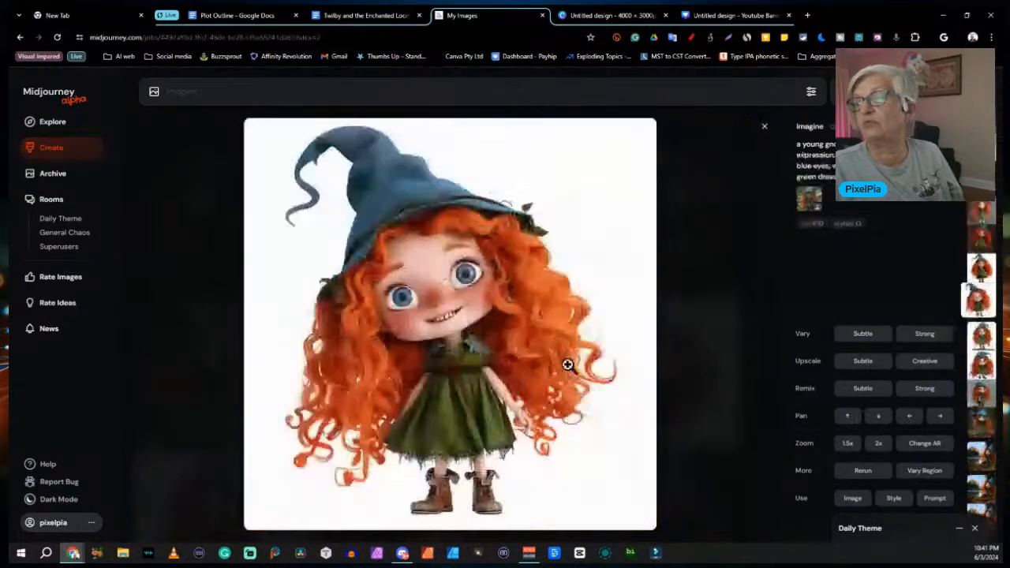
View the sad-faced gnome girl image at full size, close the enlarged view, and open the Midjourney Archive
click(569, 365)
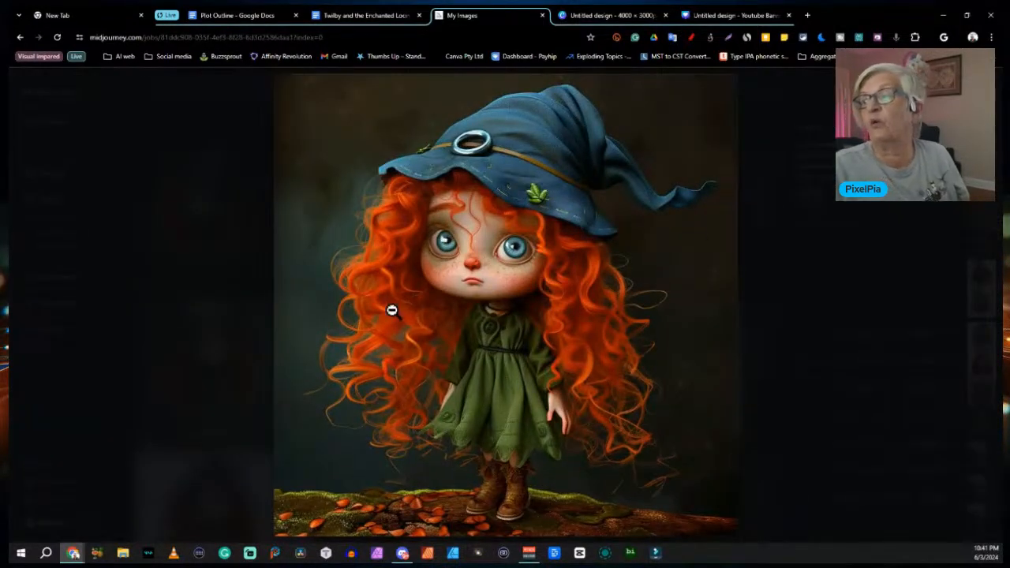
click(232, 181)
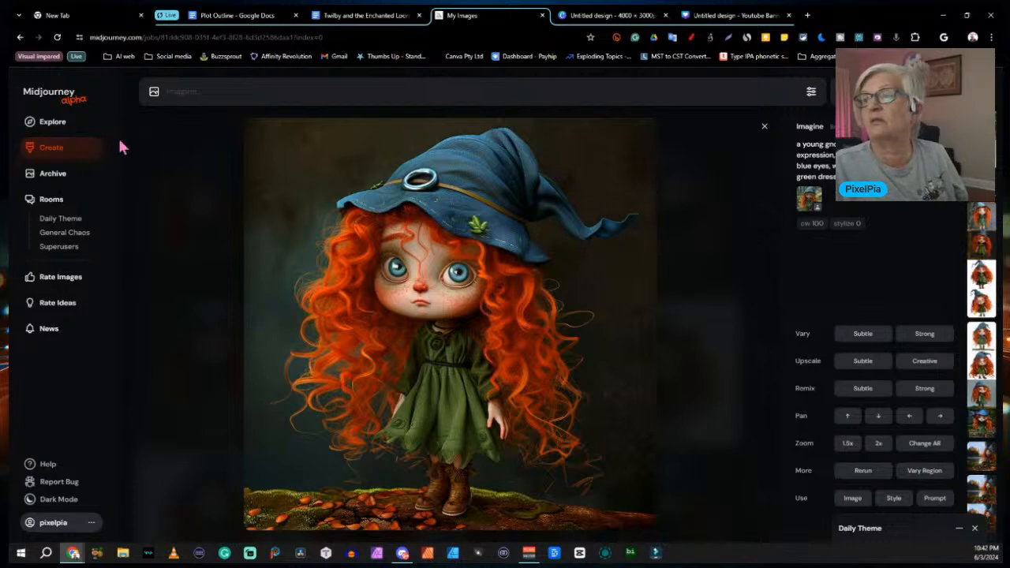
click(62, 181)
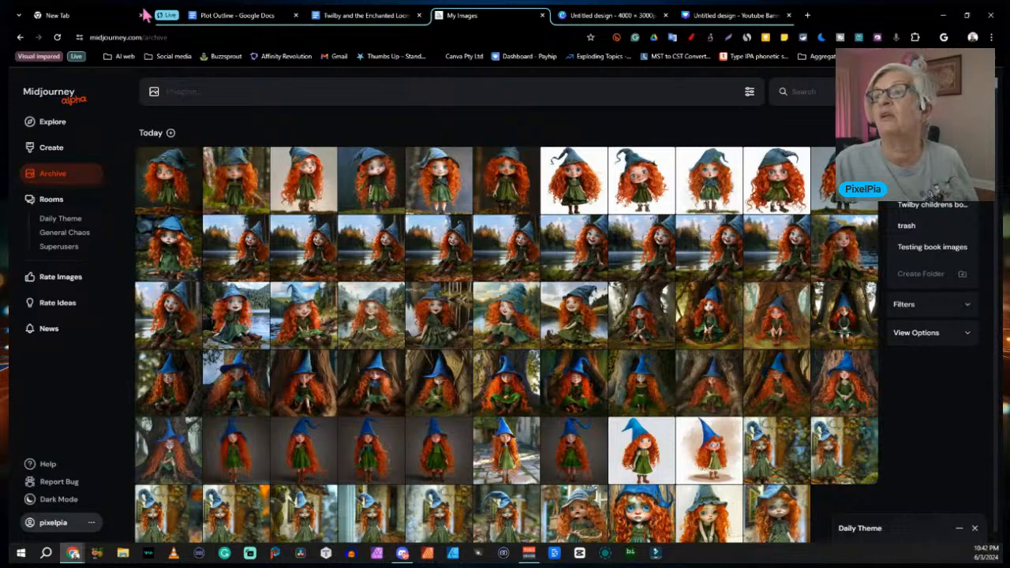
Switch to Discord and start an /imagine prompt in the midjourney channel
click(93, 16)
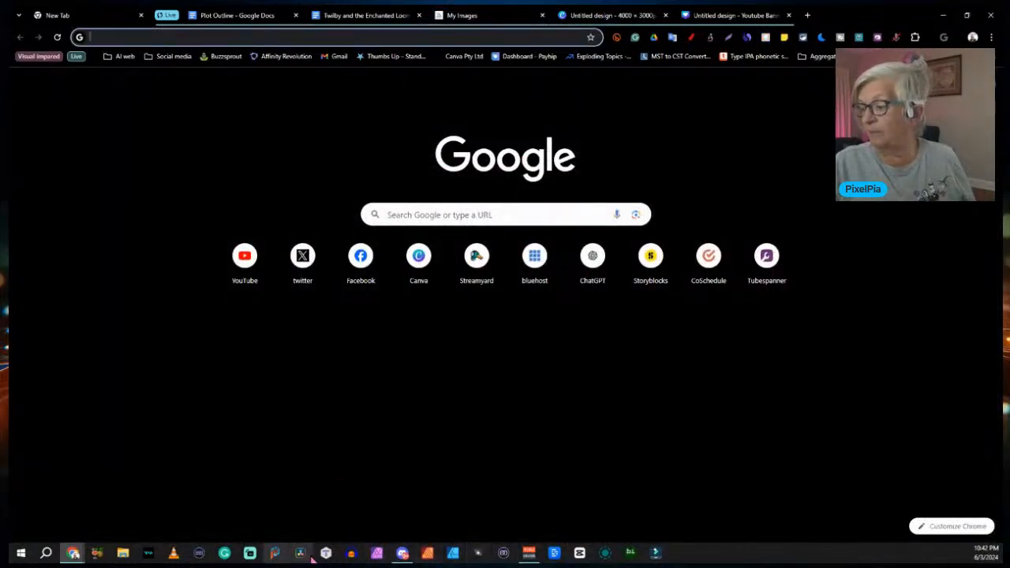
click(402, 554)
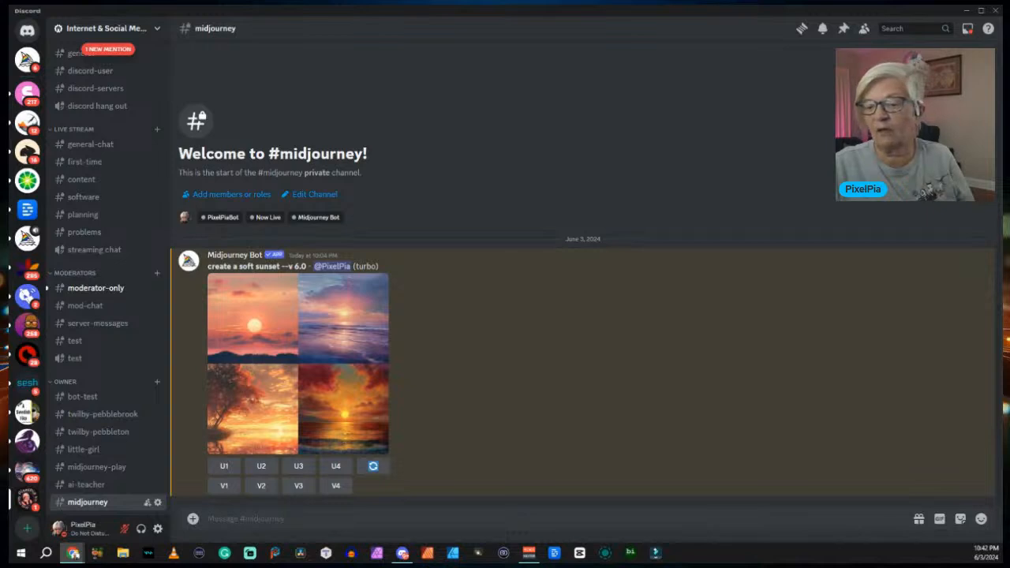
click(252, 519)
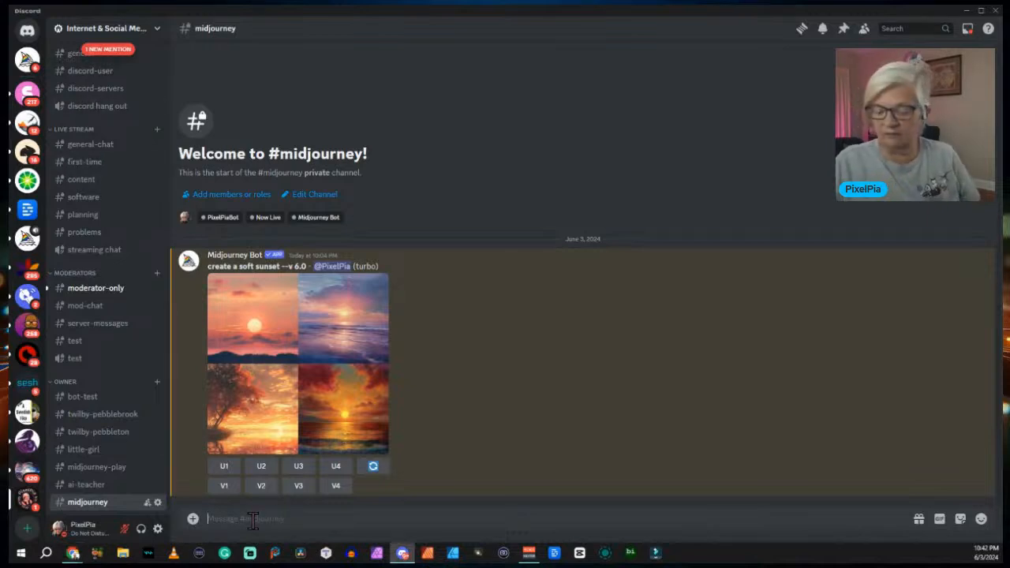
text(/imagine prompt)
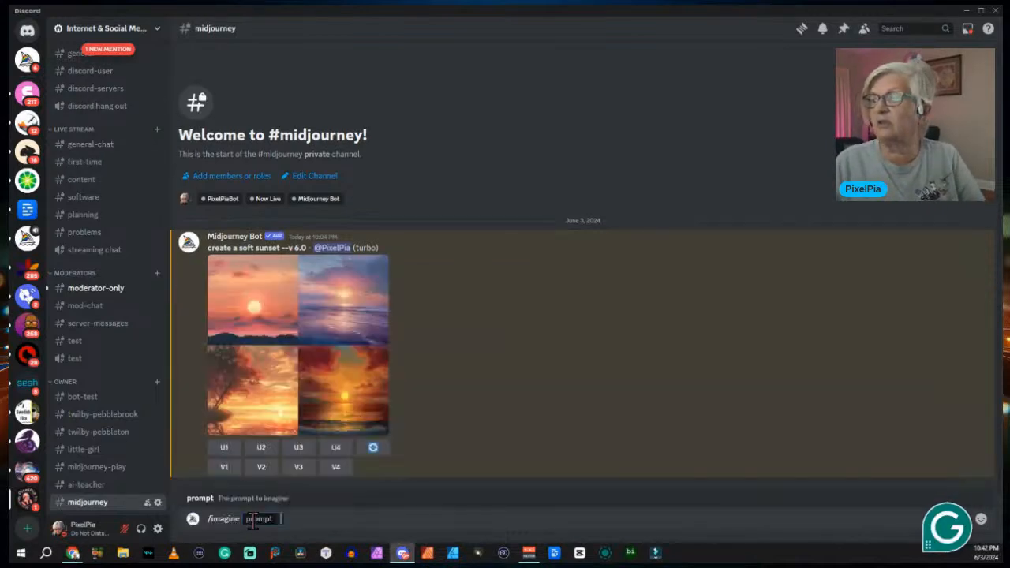
key(Return)
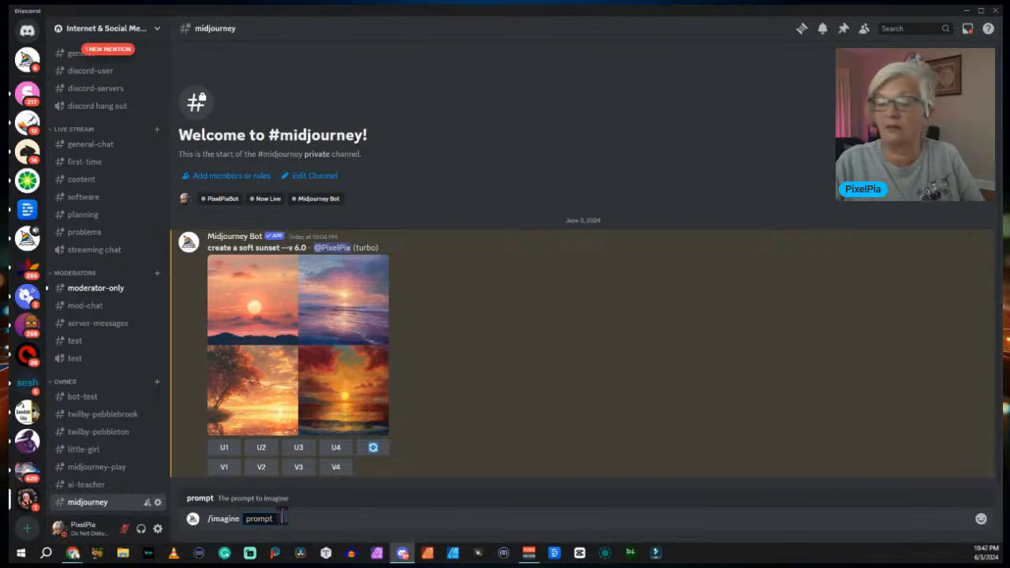
Enter the prompt "a young gnome girl crying over a broken teddy bear --cref" followed by the six Twilby image links and "--cw 100"
text(a young)
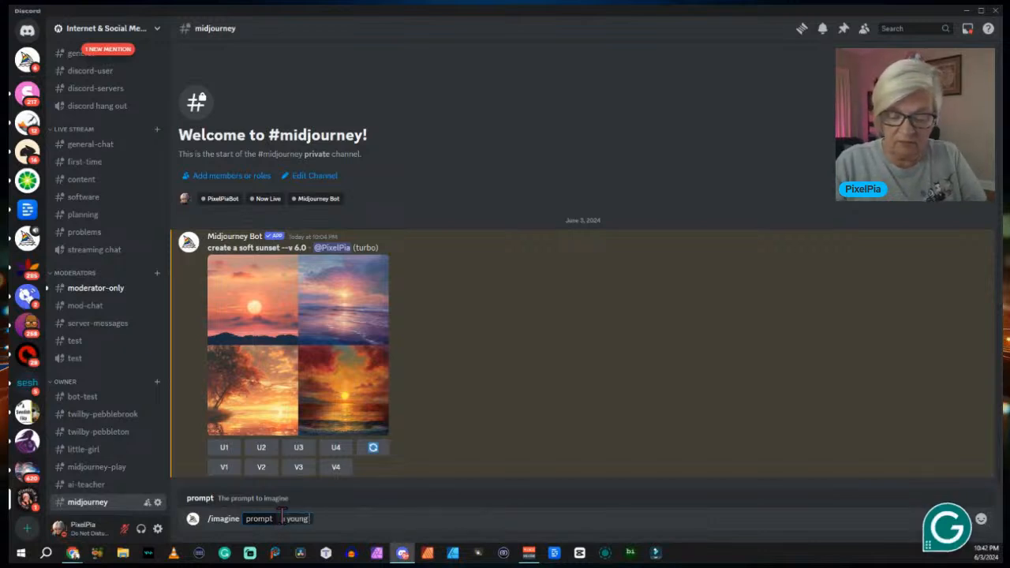
text( gnome )
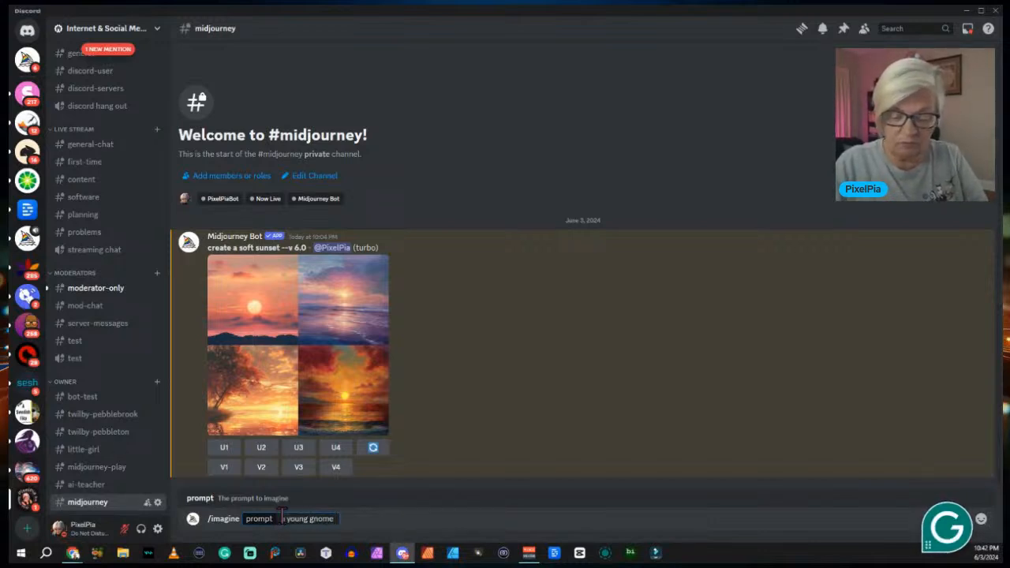
text(girl)
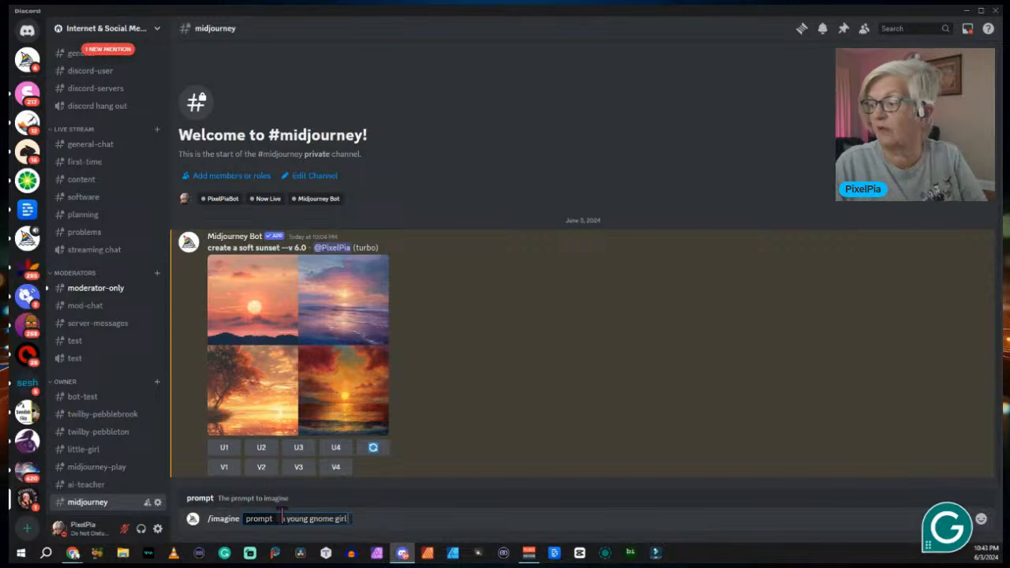
text( crying)
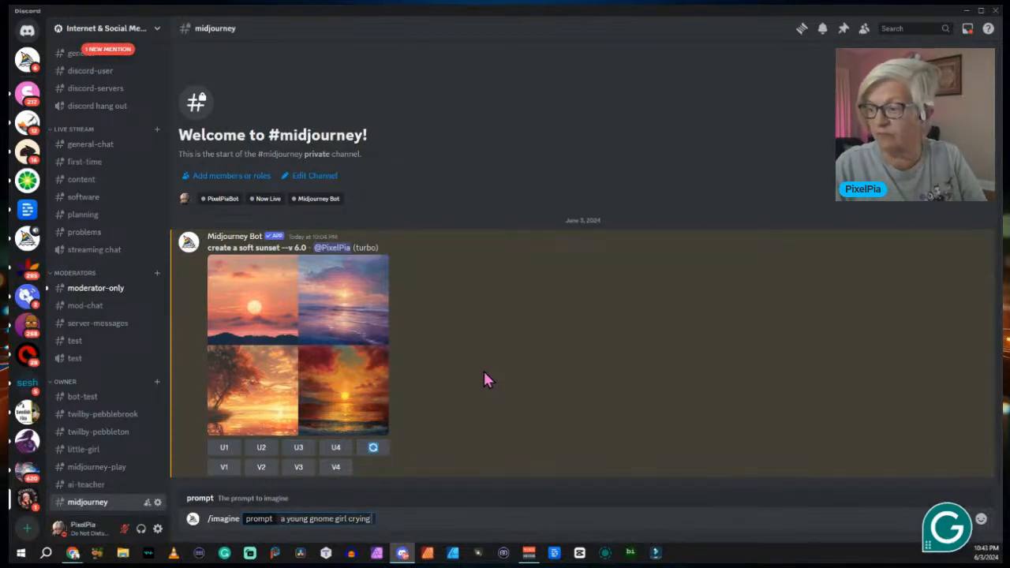
text( over)
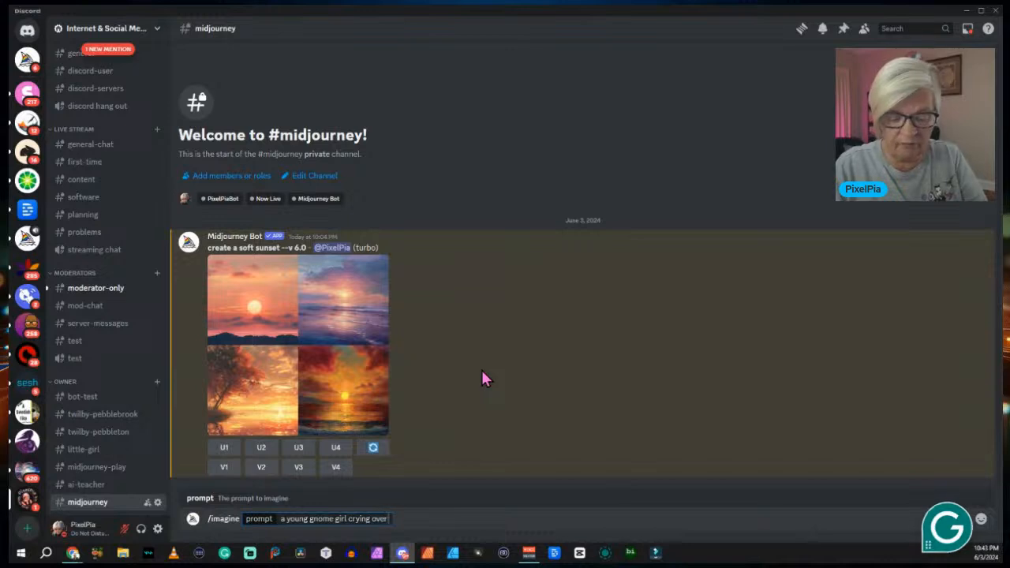
text( a b)
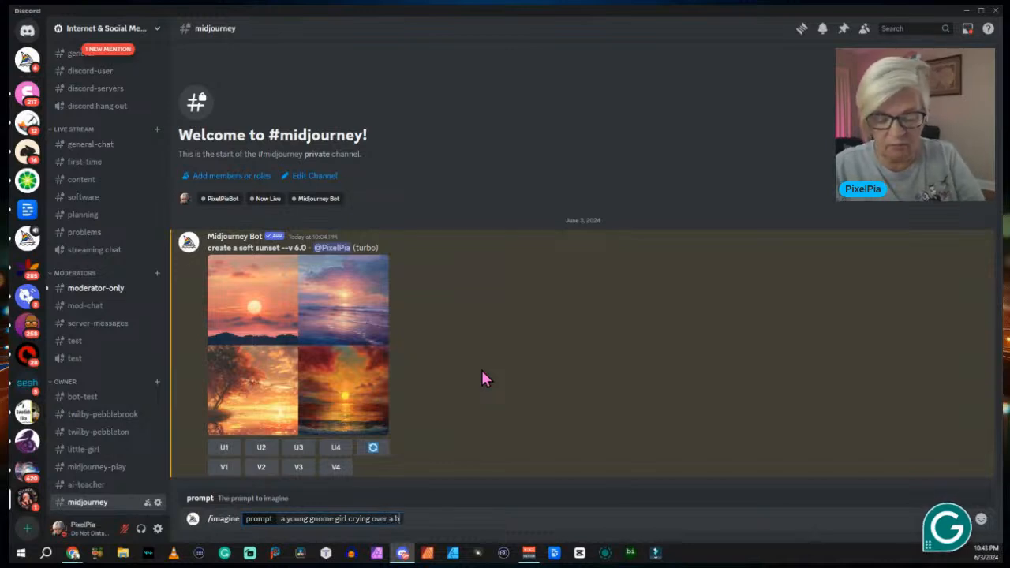
text(roken)
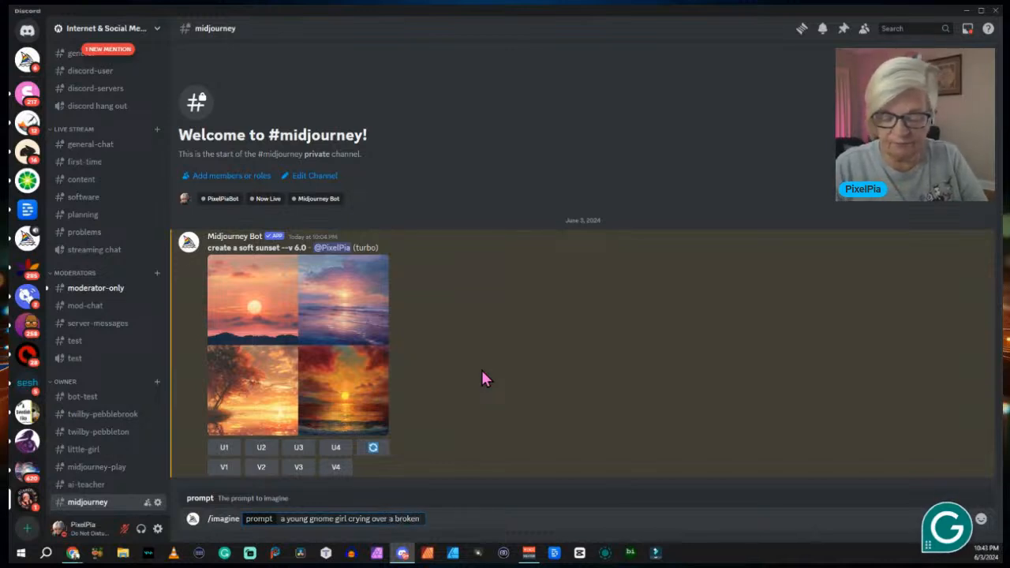
text( te)
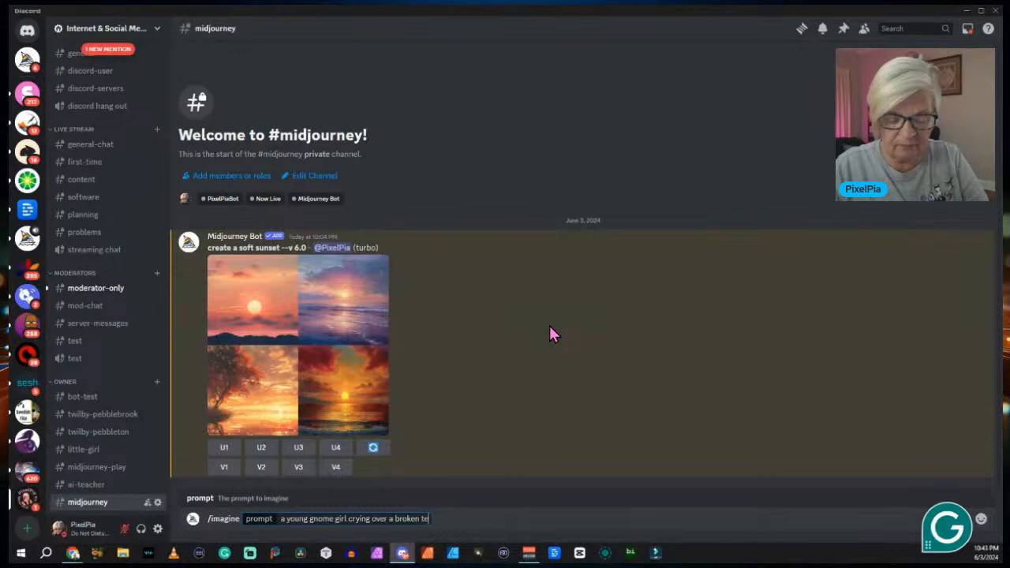
text(ddy bear)
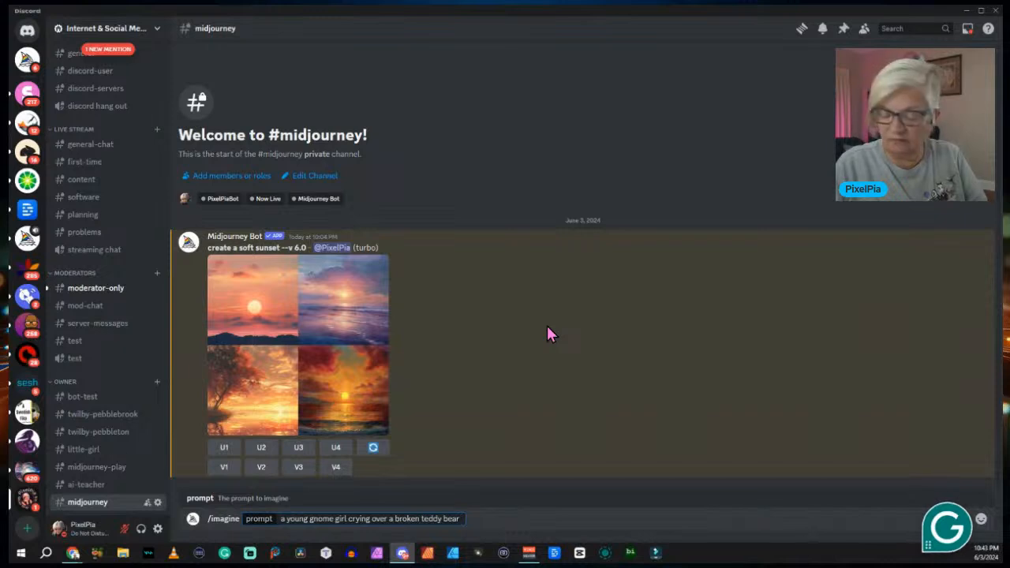
text( --cref)
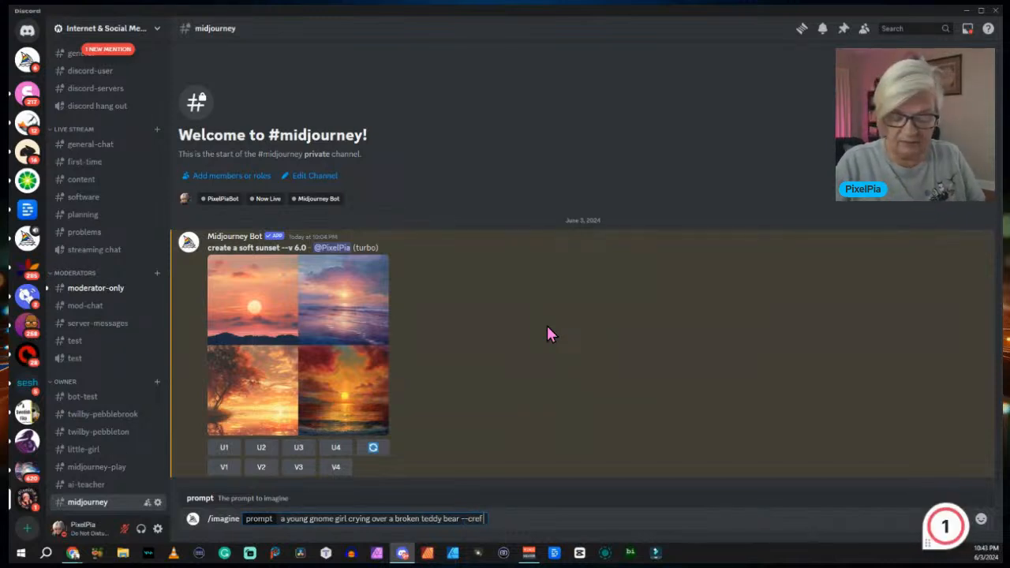
key(ctrl+v)
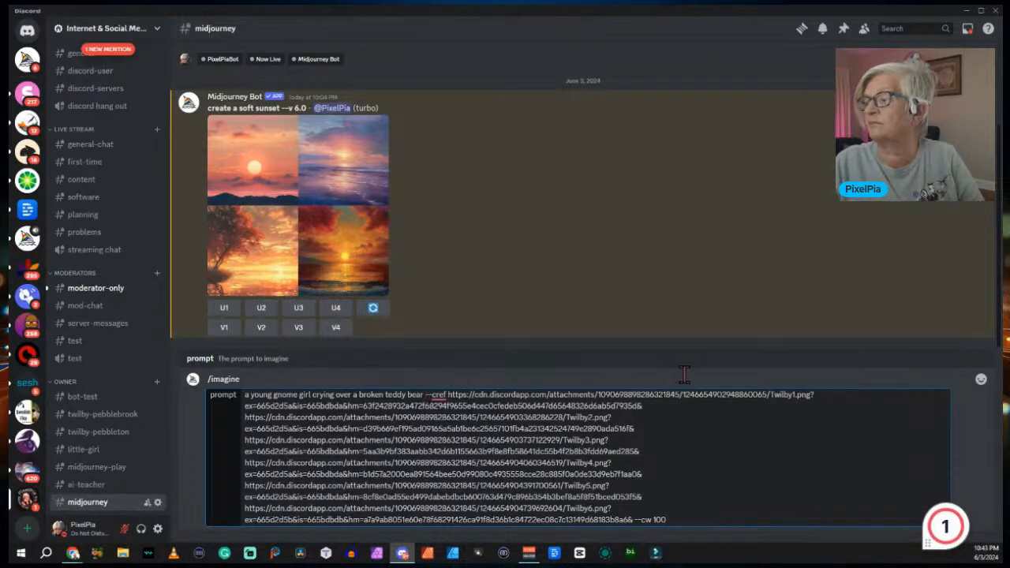
Insert "in pixar style" before --cref in the prompt and submit it to generate the images
text(in pixar)
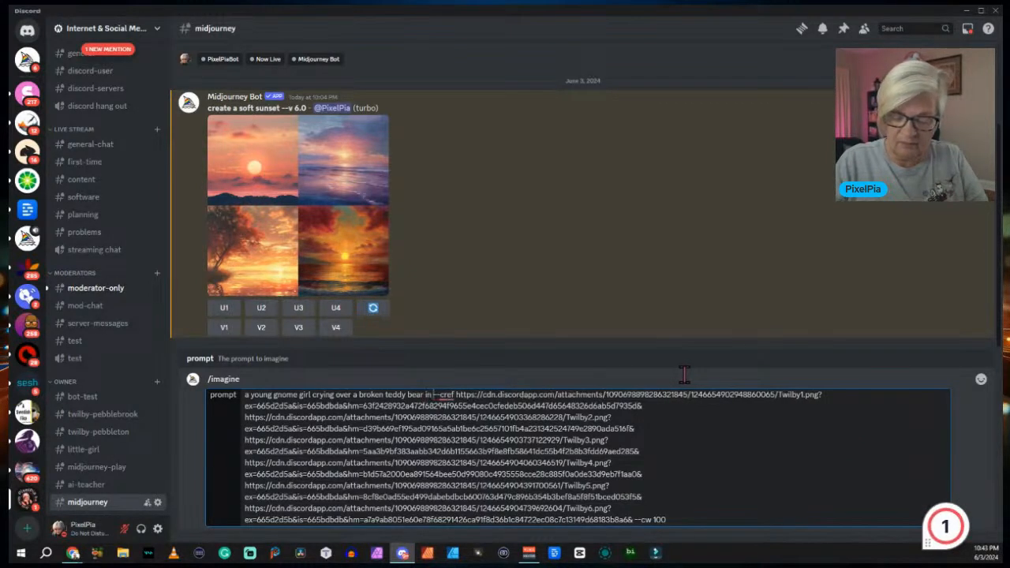
text( style)
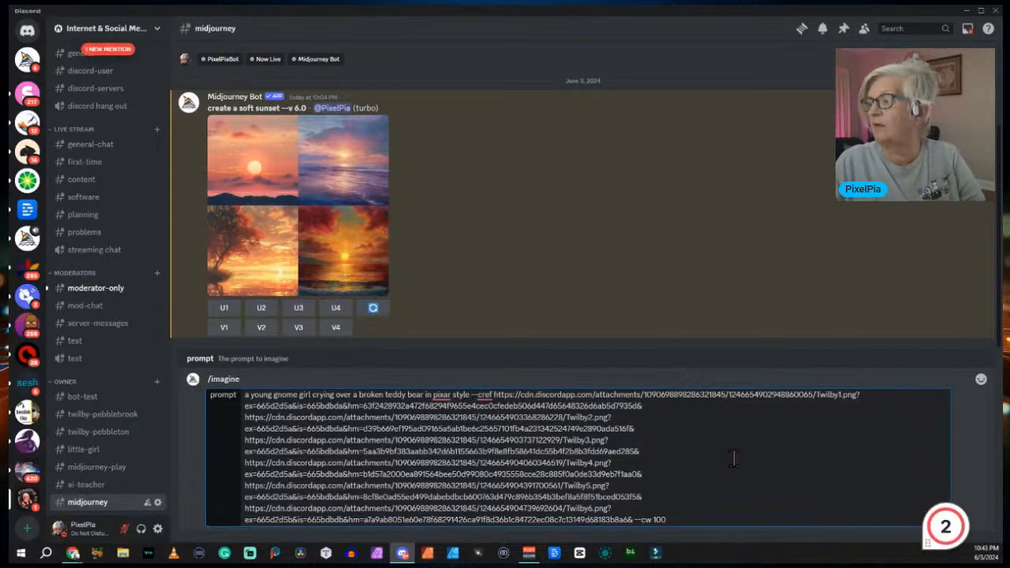
click(786, 440)
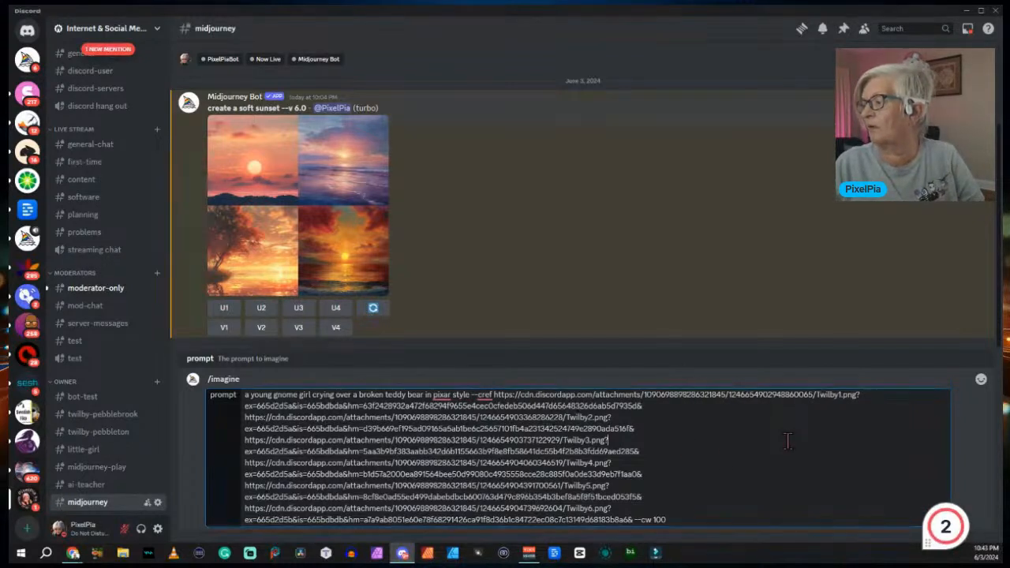
key(Return)
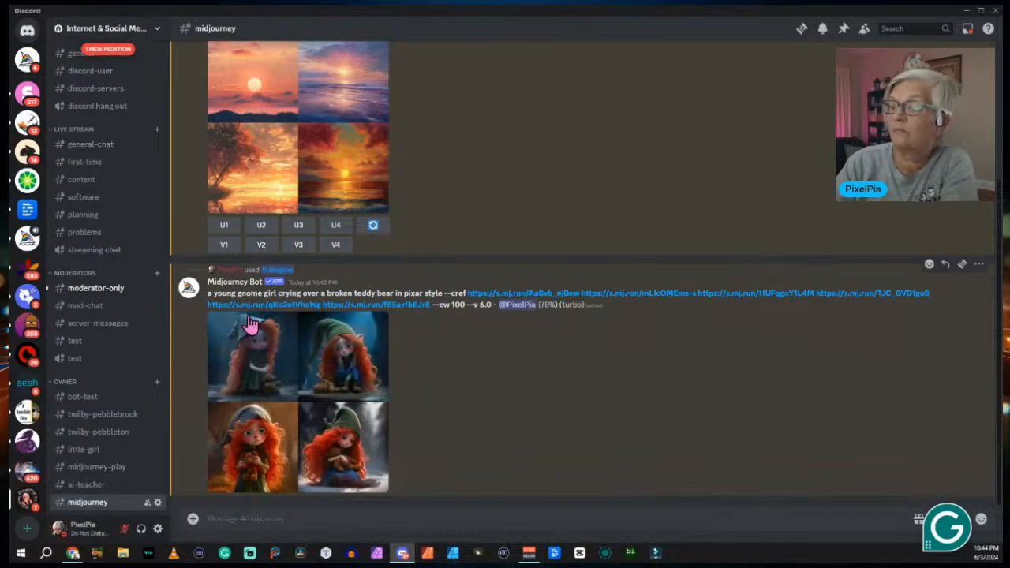
Enlarge the generated four-image grid of the crying gnome girl, returning to it in Discord after a brief switch to Chrome
click(329, 383)
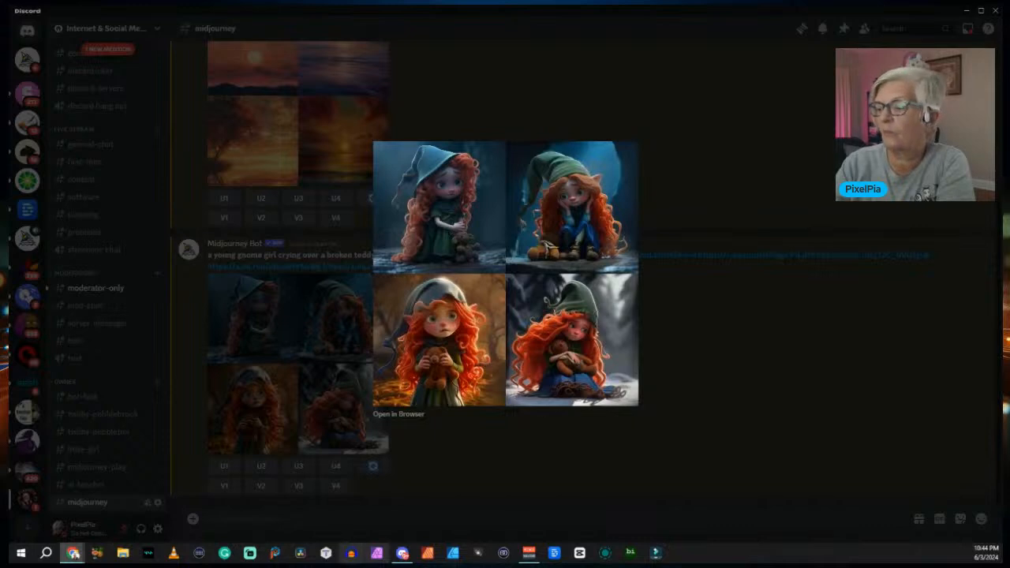
mouse_move(74, 554)
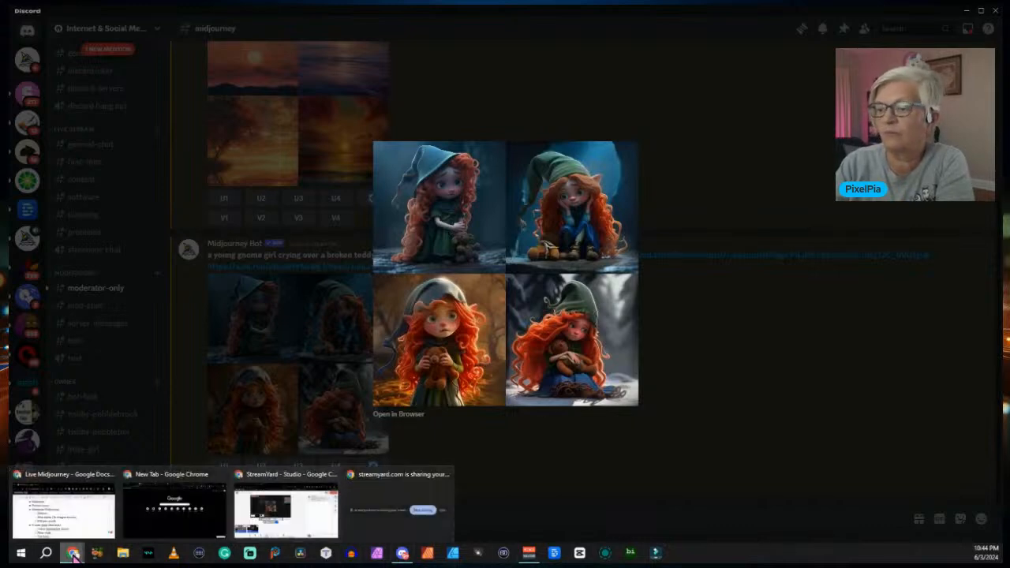
click(209, 518)
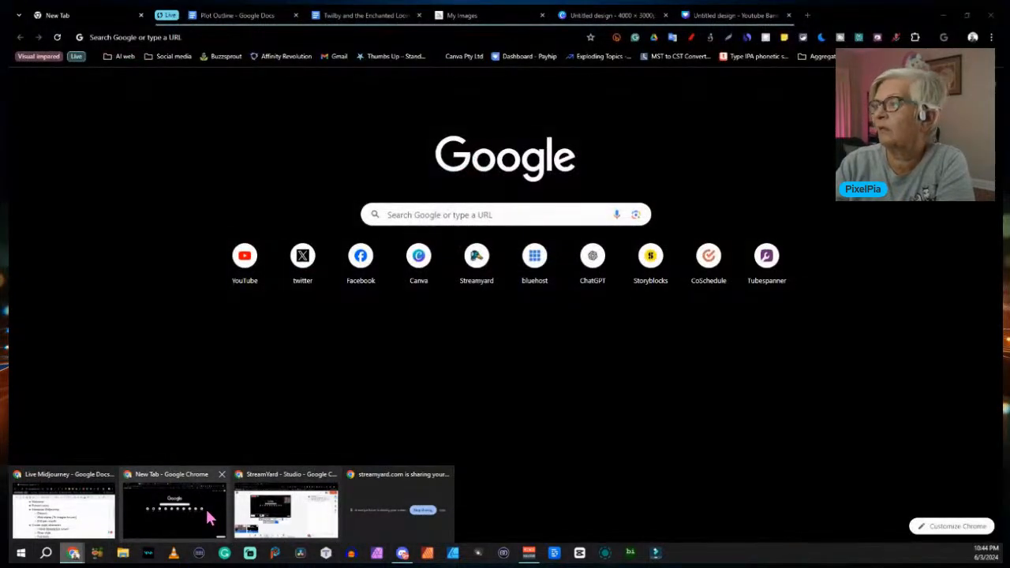
click(209, 519)
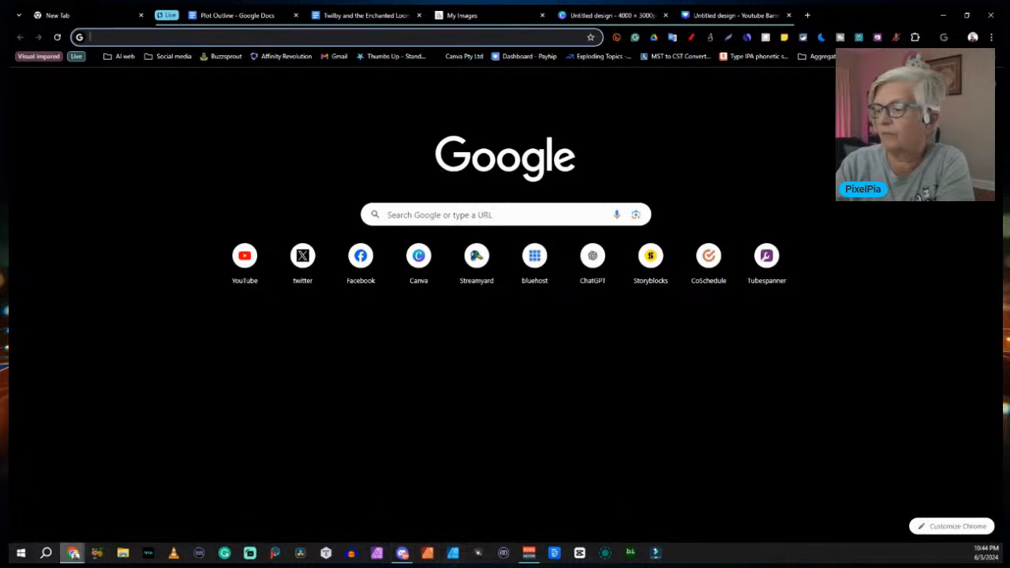
click(402, 552)
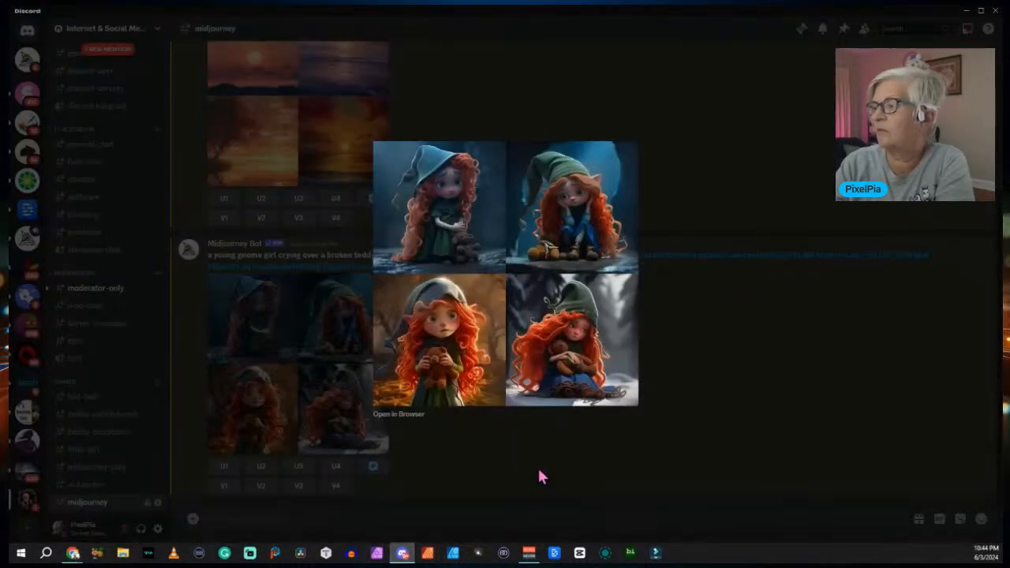
Try to open the enlarged image grid in the browser, close that tab, and return to the Discord channel
click(401, 415)
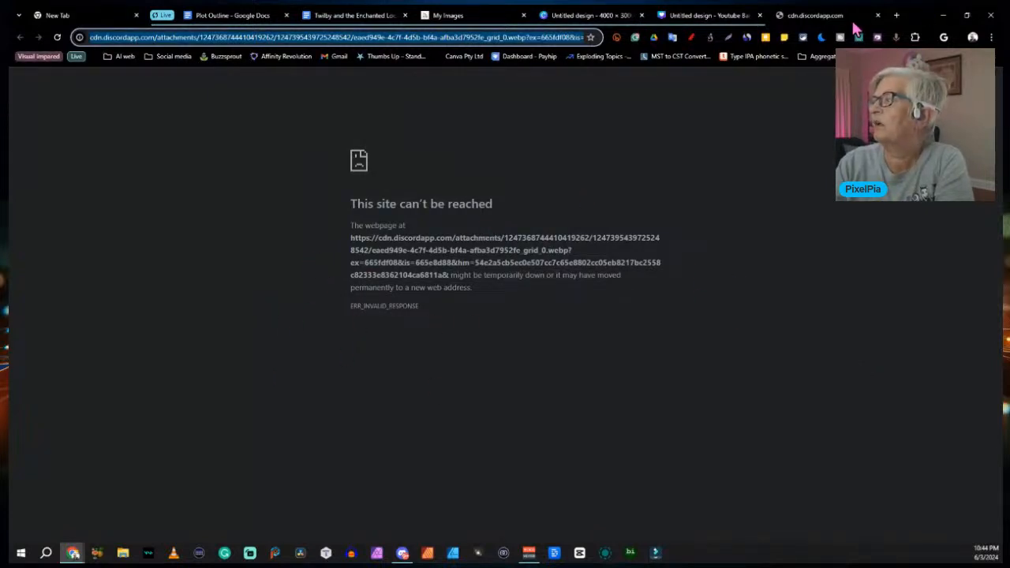
click(877, 16)
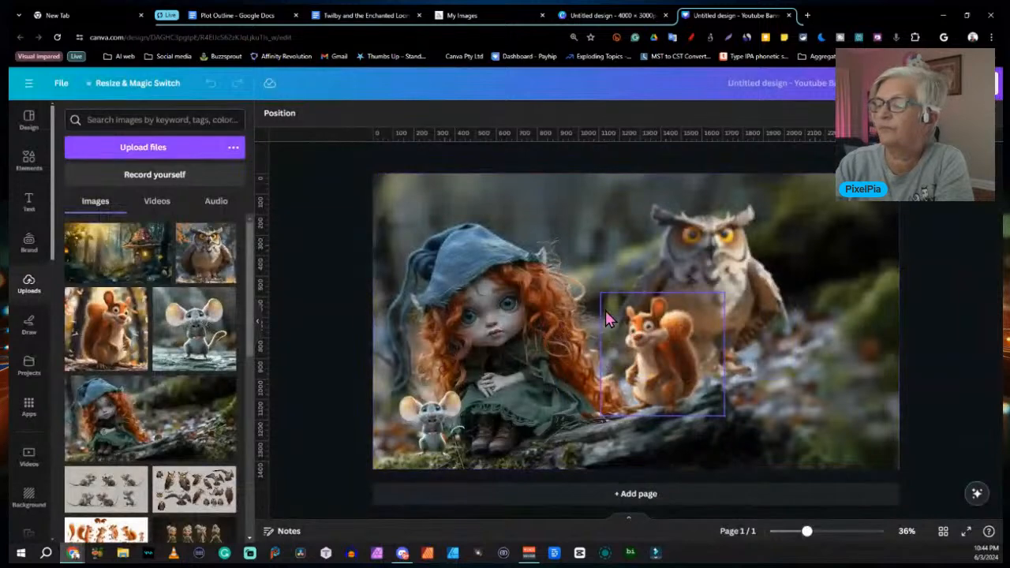
click(401, 553)
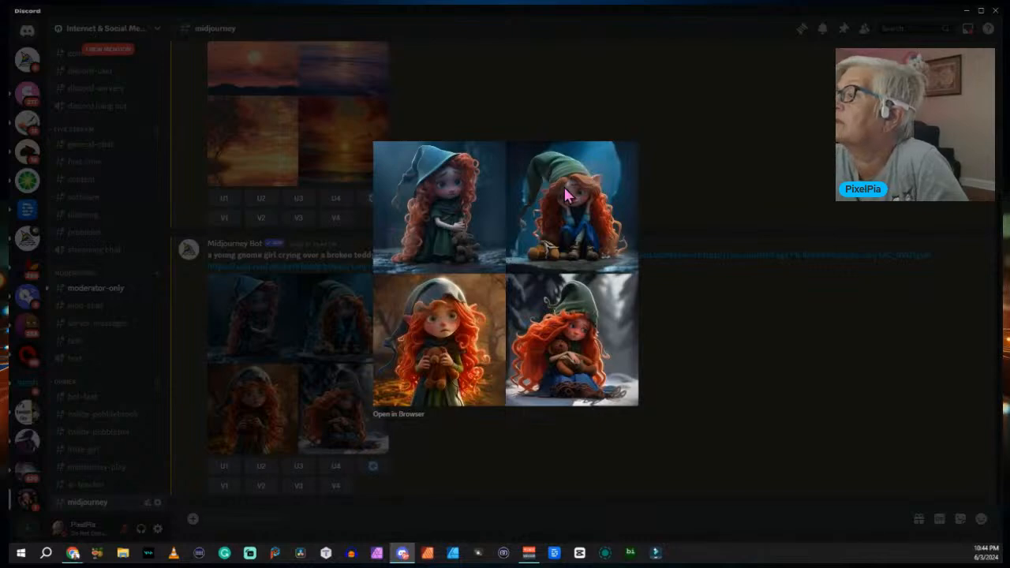
click(605, 442)
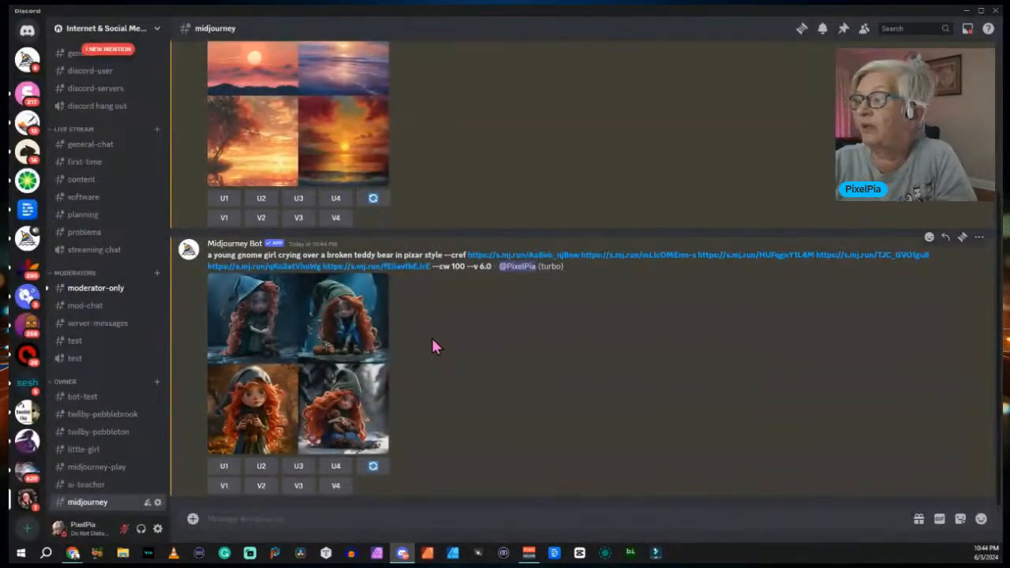
Upscale the second image of the crying gnome girl grid and inspect the result enlarged
click(263, 467)
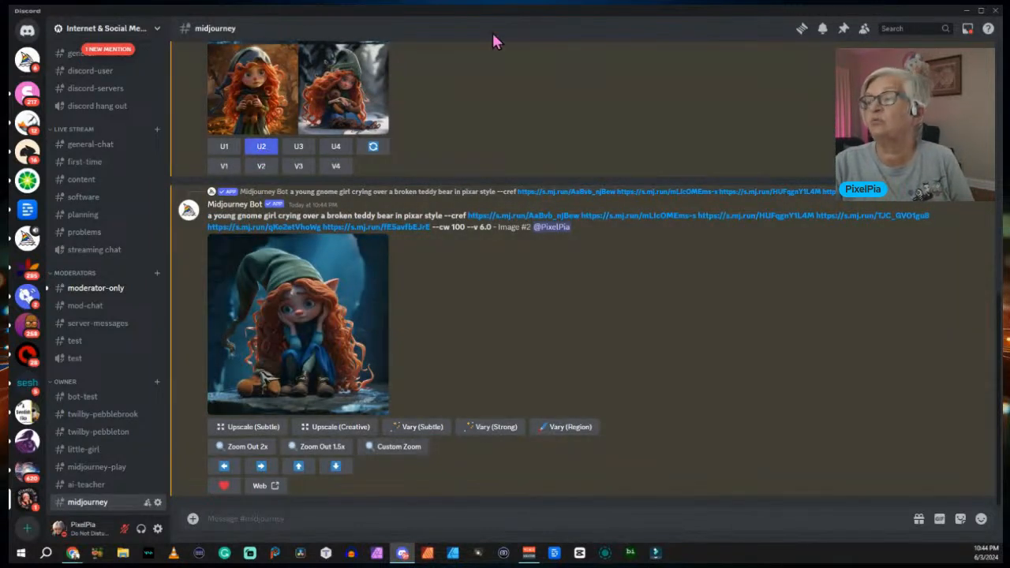
click(302, 337)
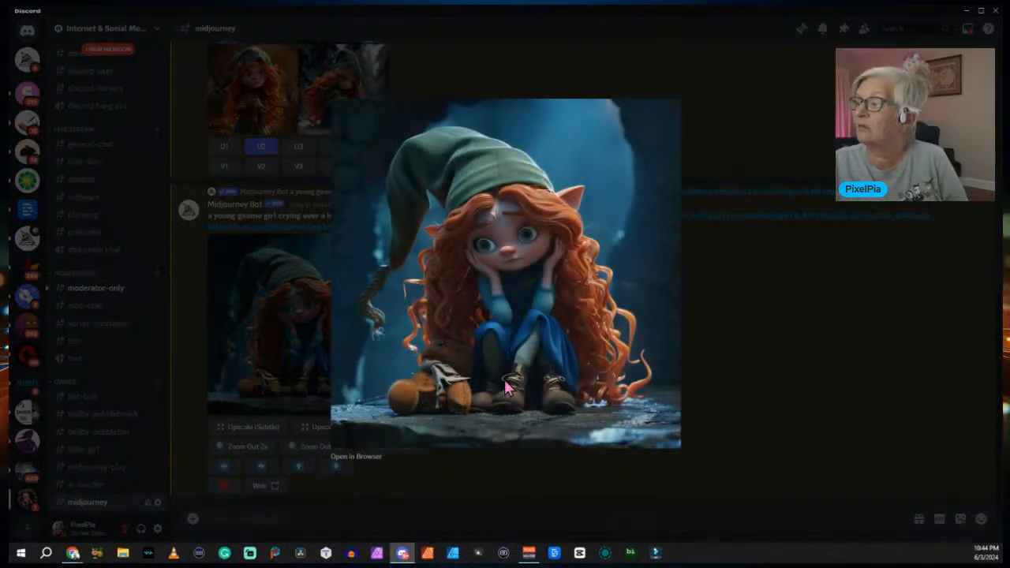
click(826, 295)
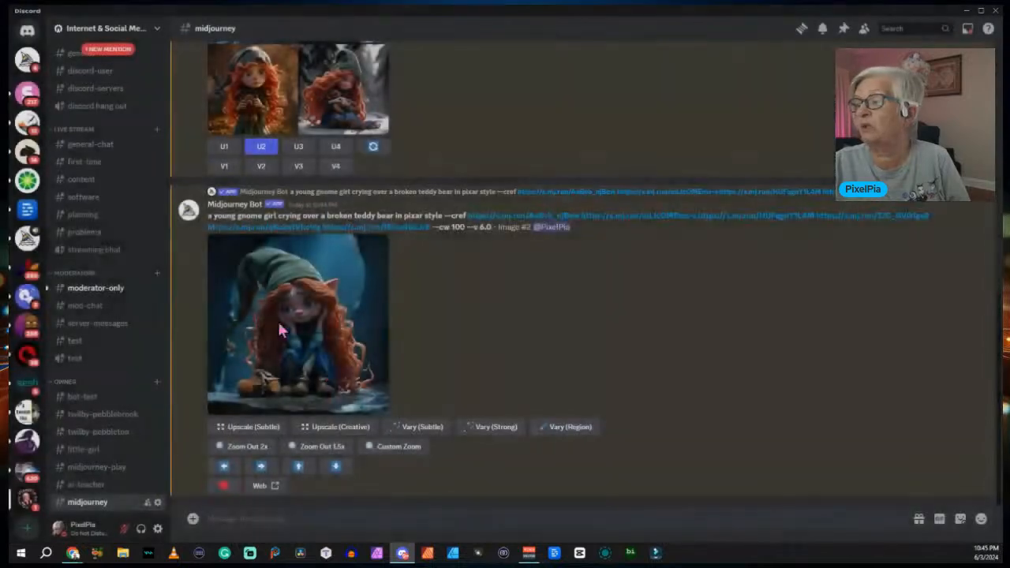
Upscale the fourth image of the crying gnome girl grid and inspect the result enlarged
scroll(397, 102, up, 3)
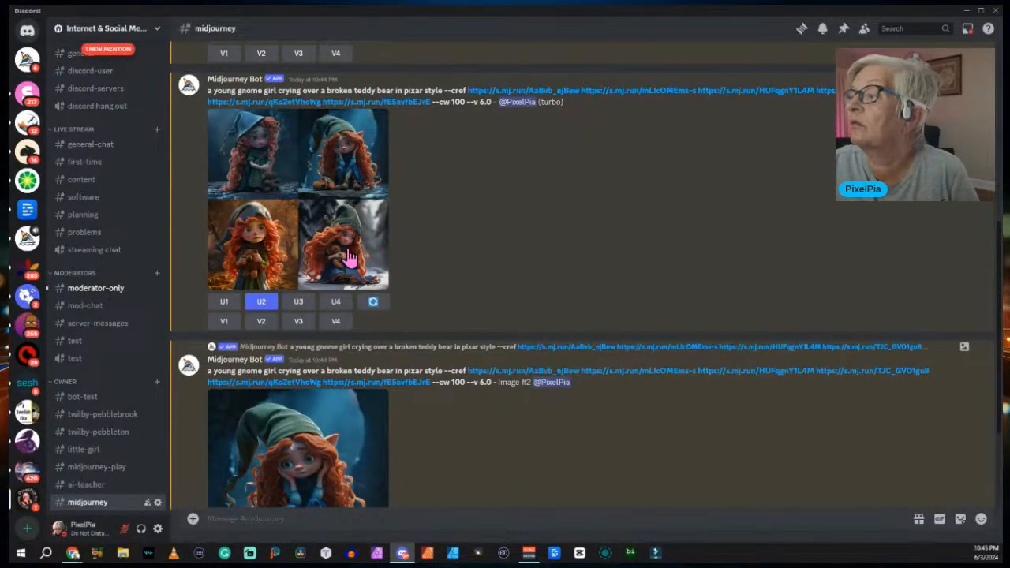
click(336, 303)
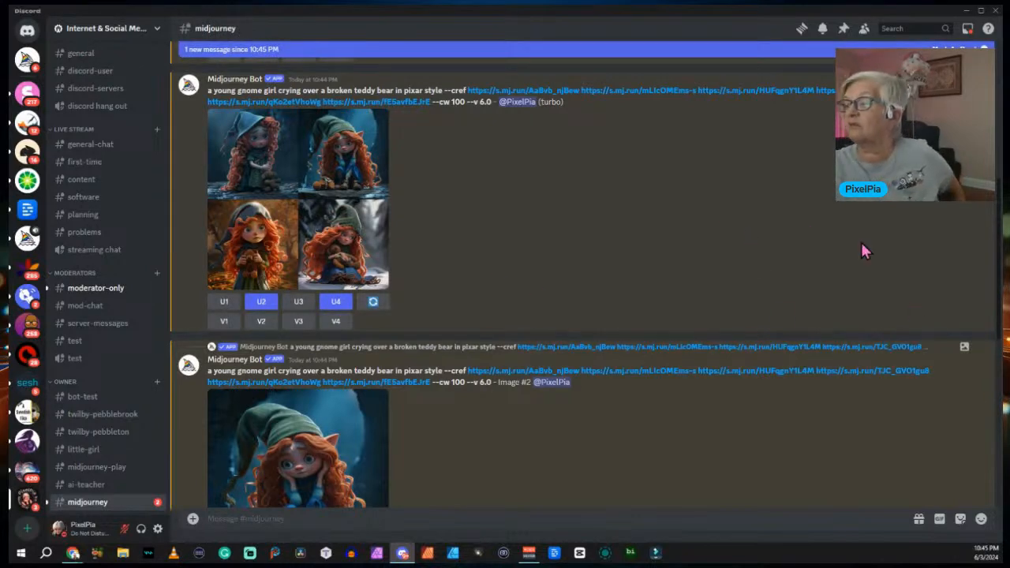
scroll(677, 399, down, 3)
scroll(675, 371, down, 4)
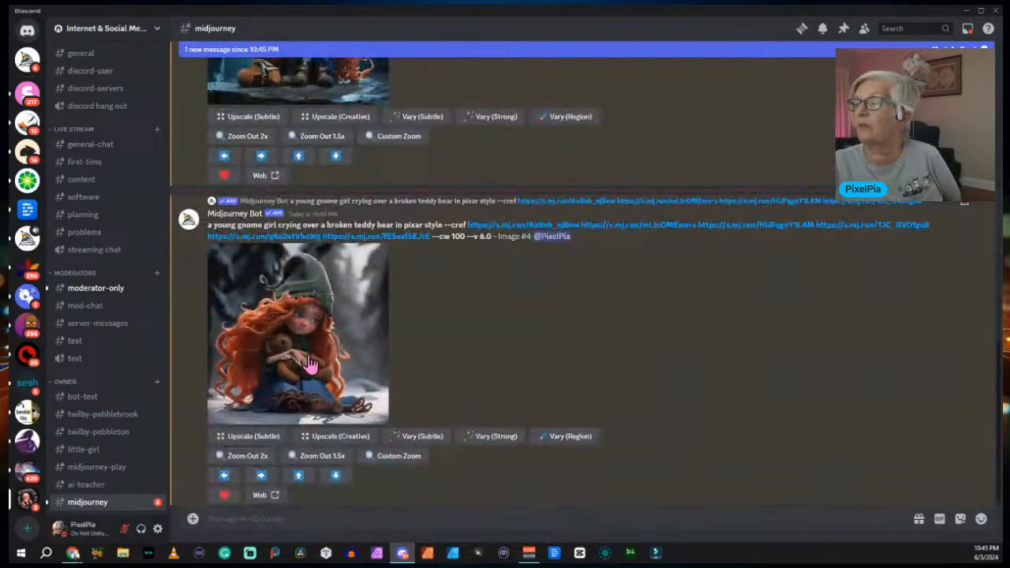
click(315, 353)
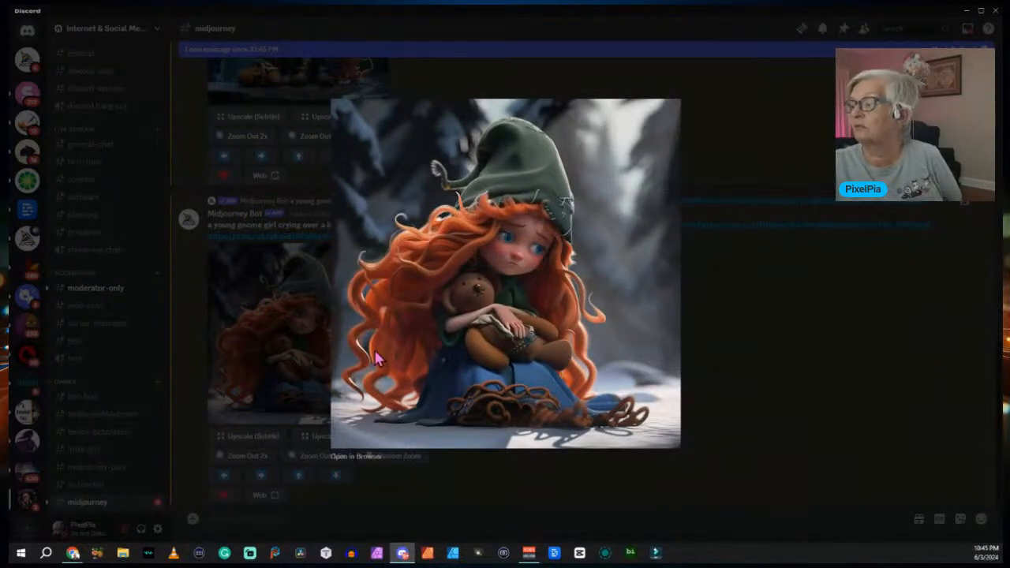
click(847, 330)
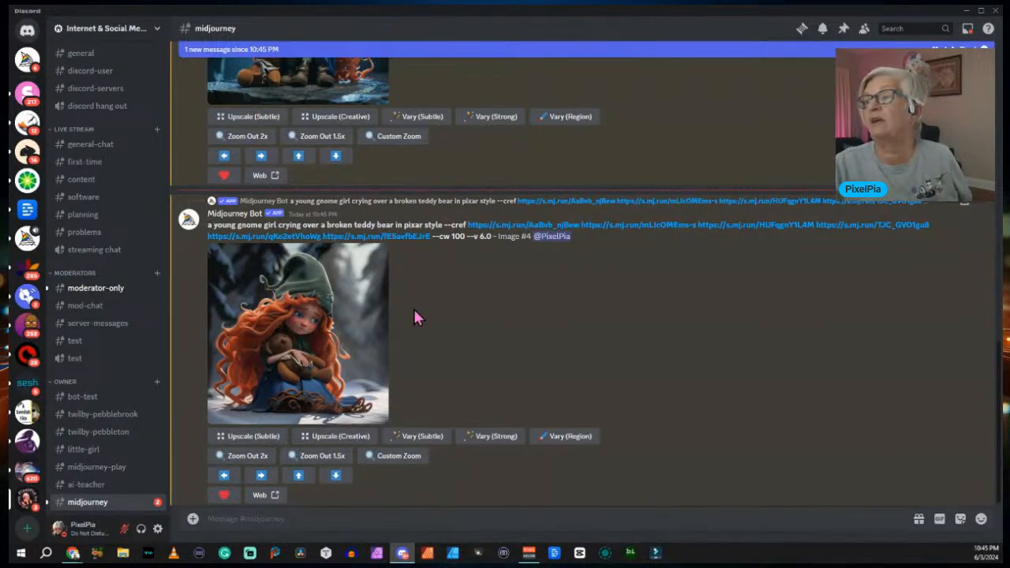
scroll(417, 315, up, 3)
scroll(417, 315, down, 4)
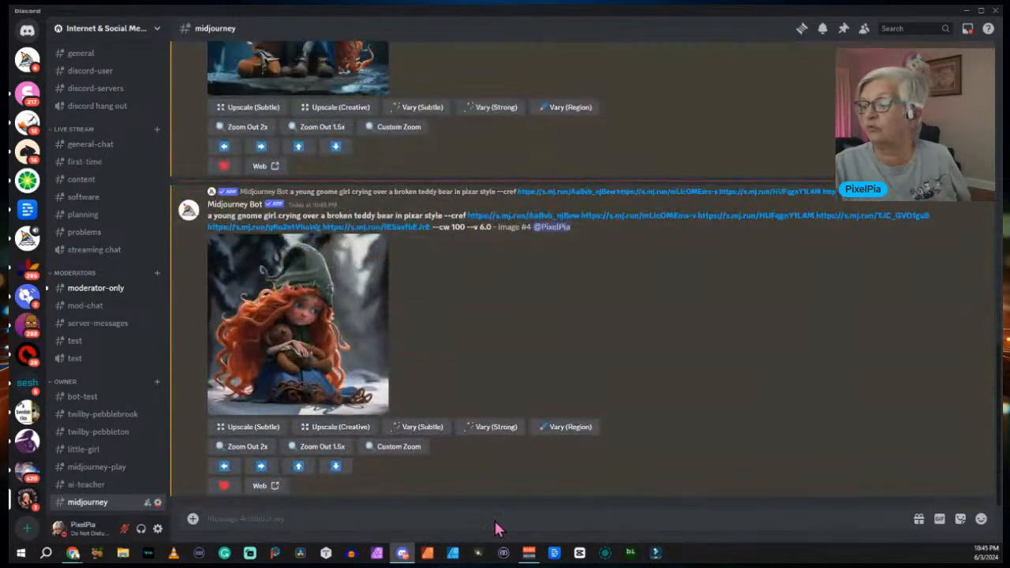
Upload the Twilby1 image from the story generation image folder and post it in the midjourney channel
click(192, 518)
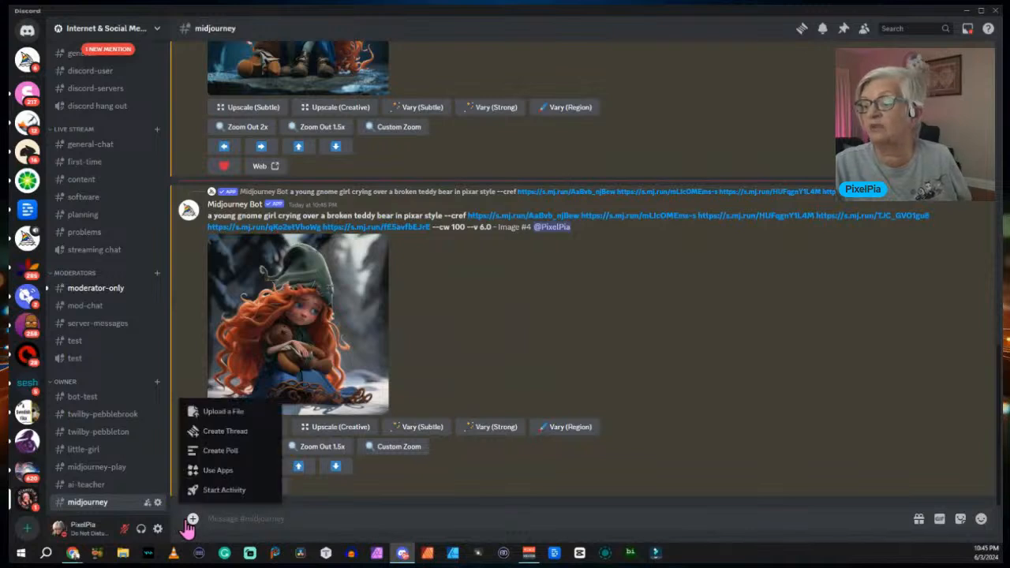
click(235, 413)
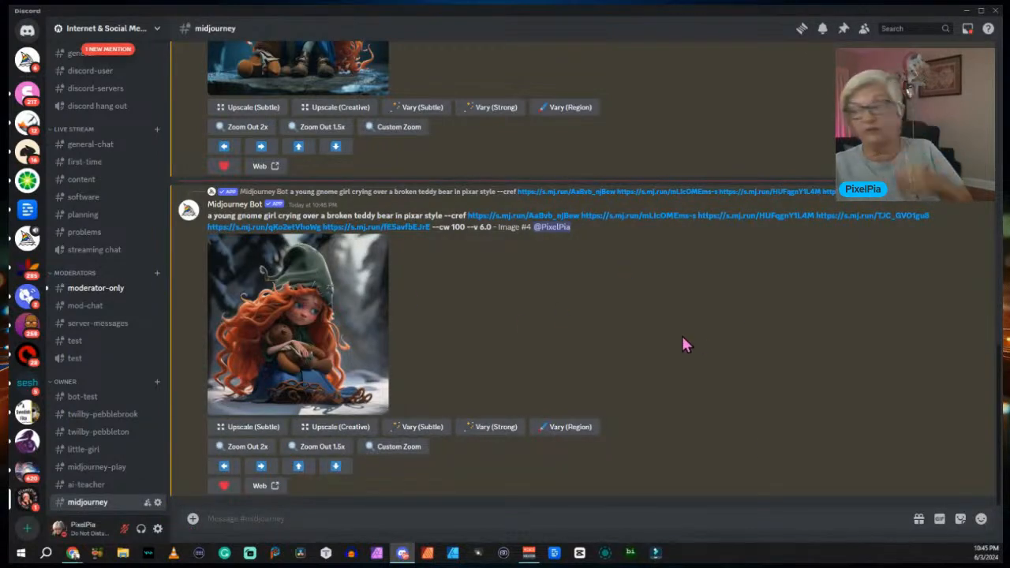
double_click(193, 520)
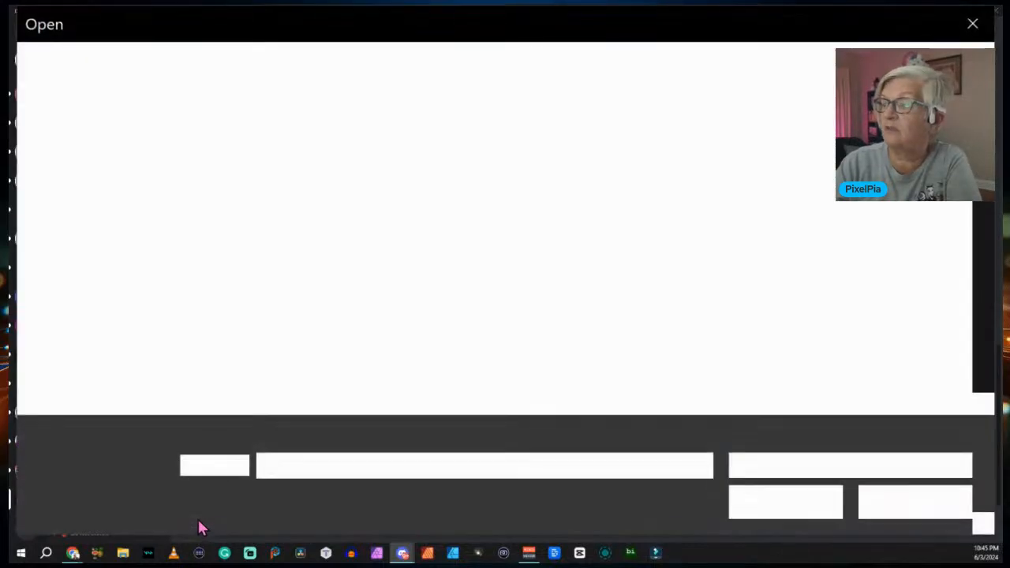
scroll(575, 243, down, 10)
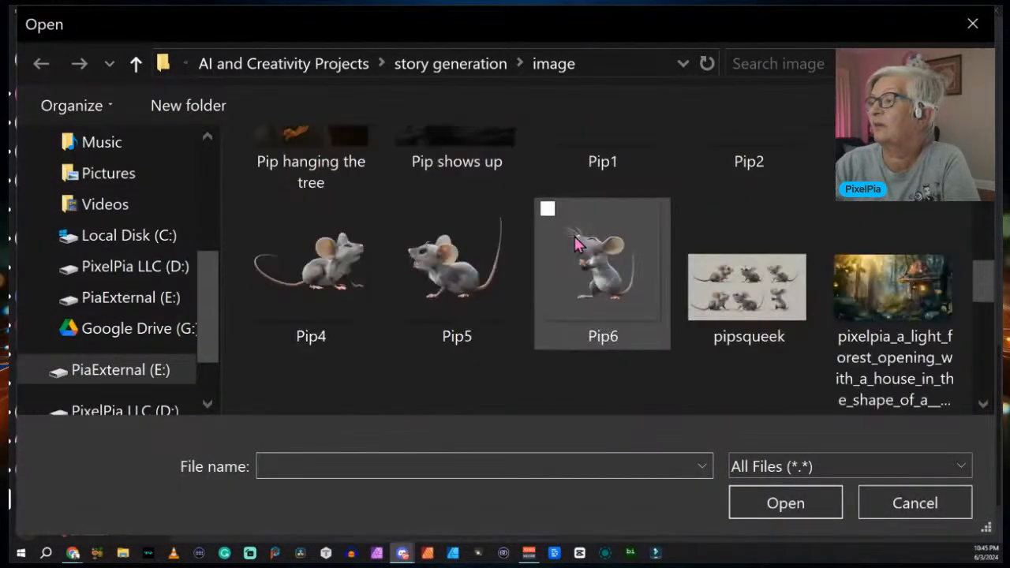
scroll(574, 244, down, 2)
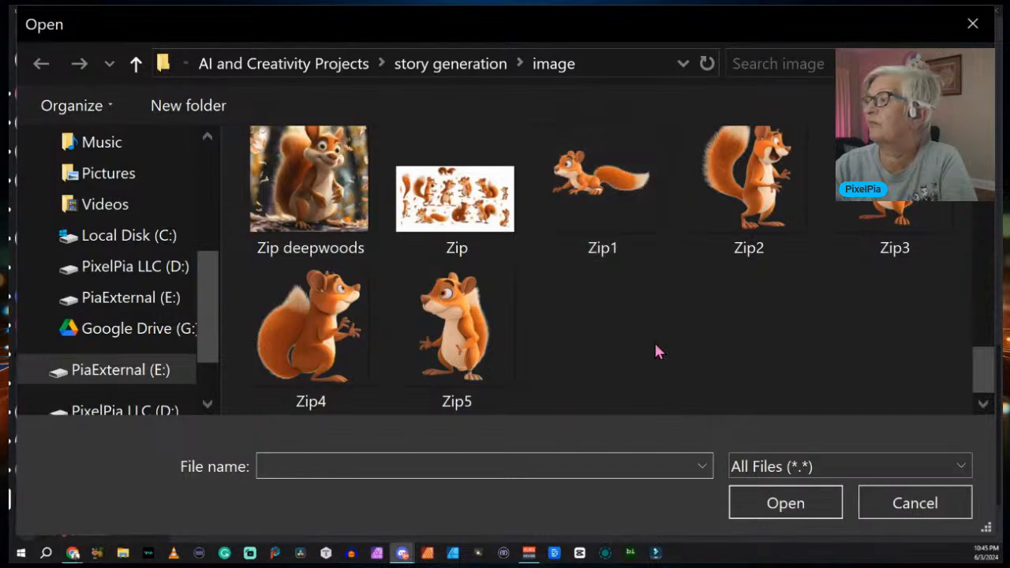
scroll(655, 348, up, 3)
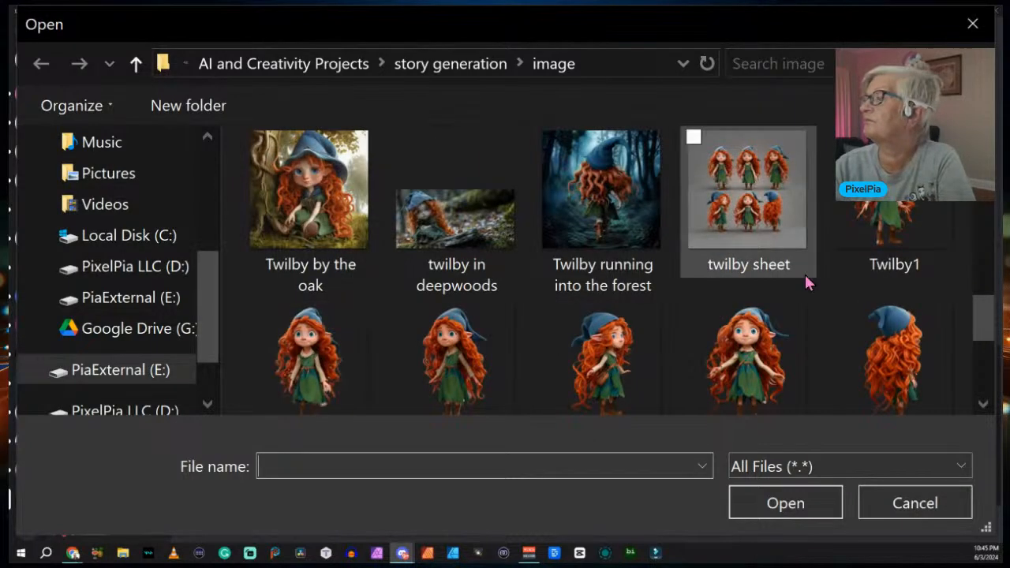
scroll(796, 247, down, 3)
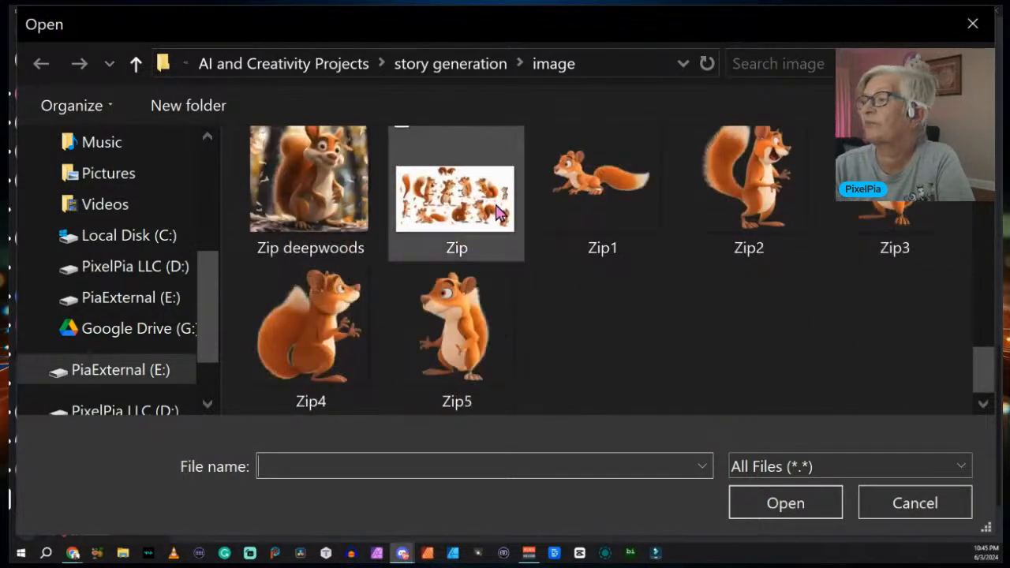
scroll(457, 205, up, 3)
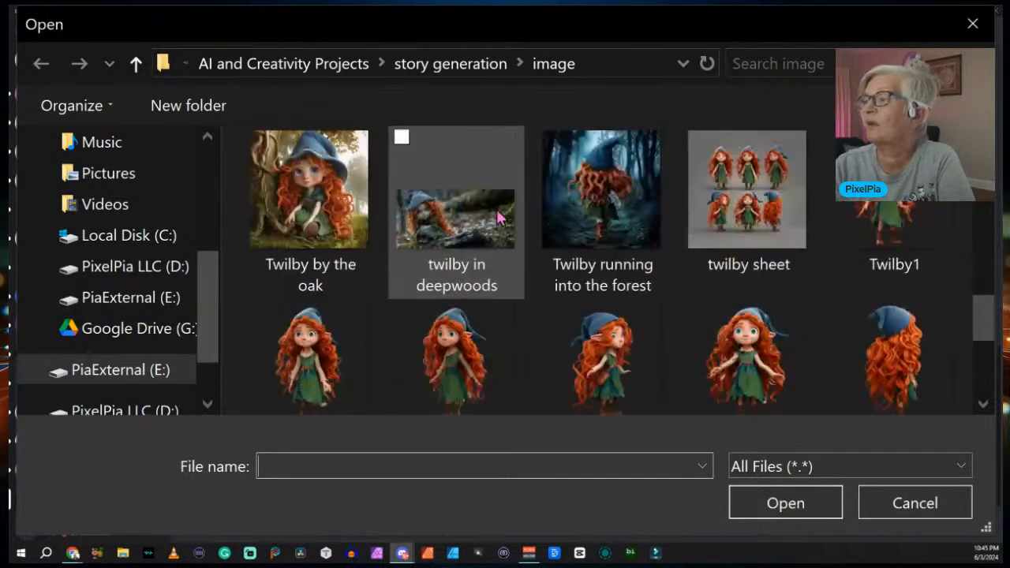
click(890, 204)
double_click(892, 205)
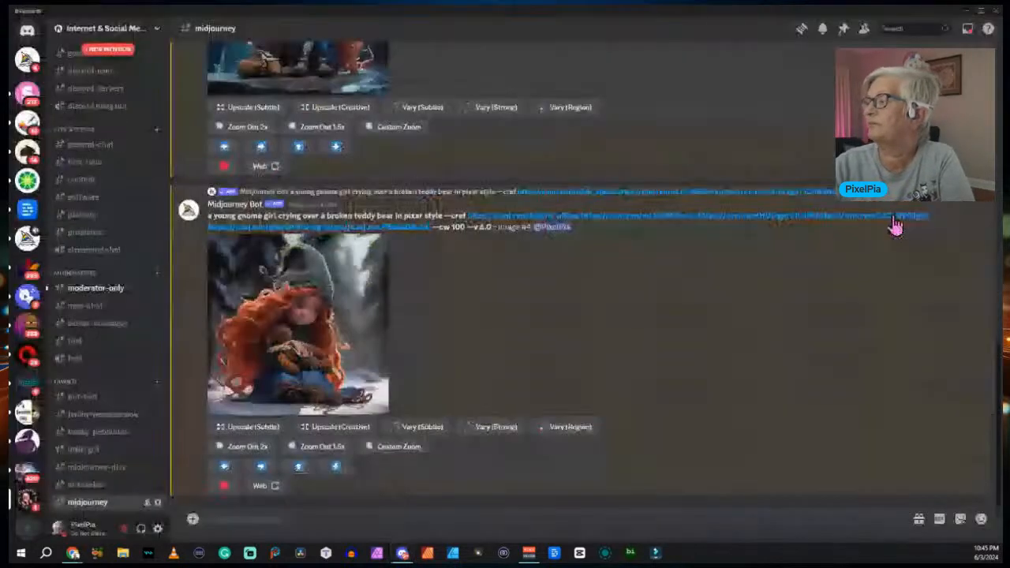
key(Return)
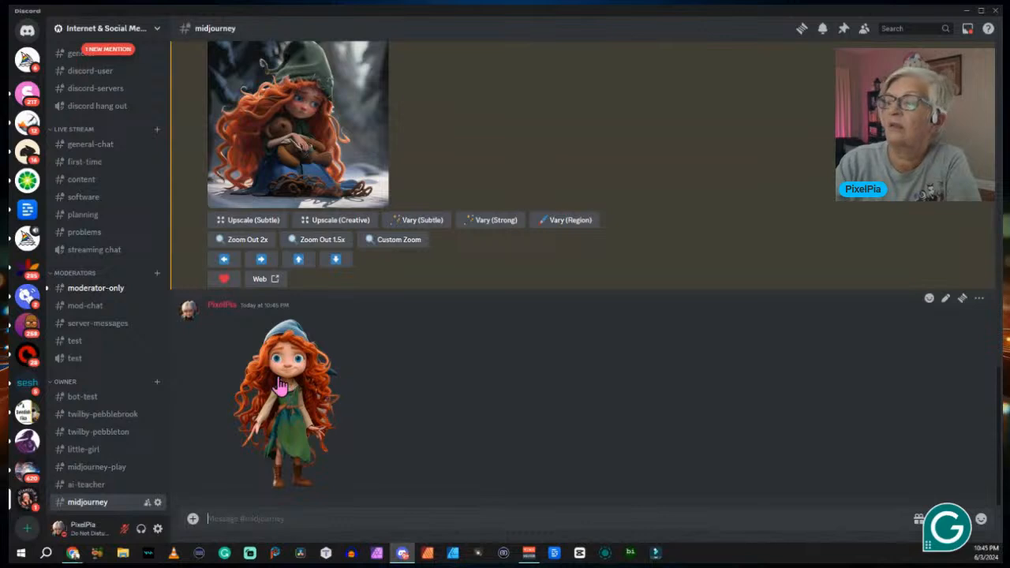
Copy the uploaded Twilby image's link and post "a young gnome girl running towards her pony in pixar style --cref" with that link and "--cw 100"
right_click(281, 383)
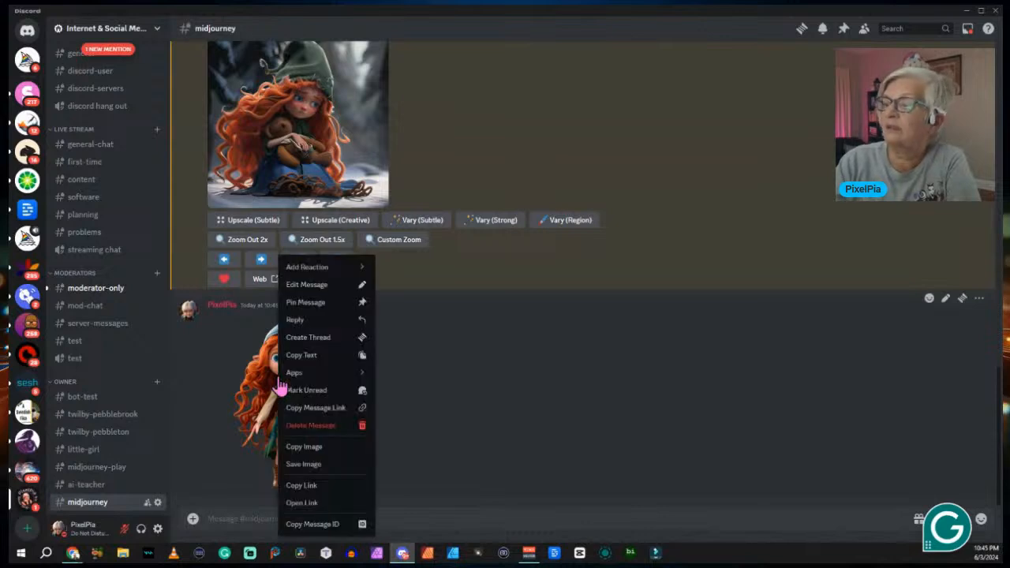
click(334, 488)
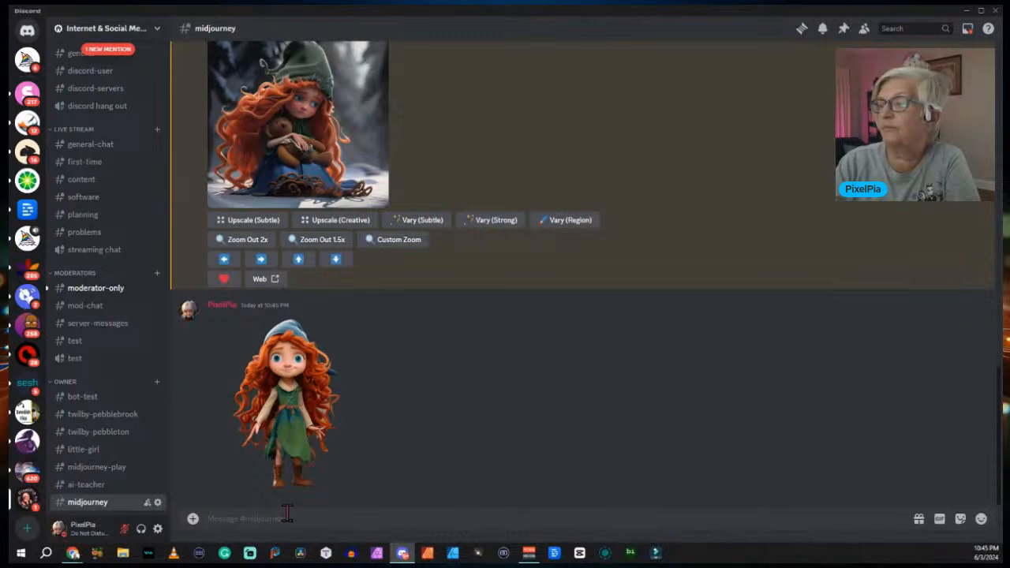
text(/)
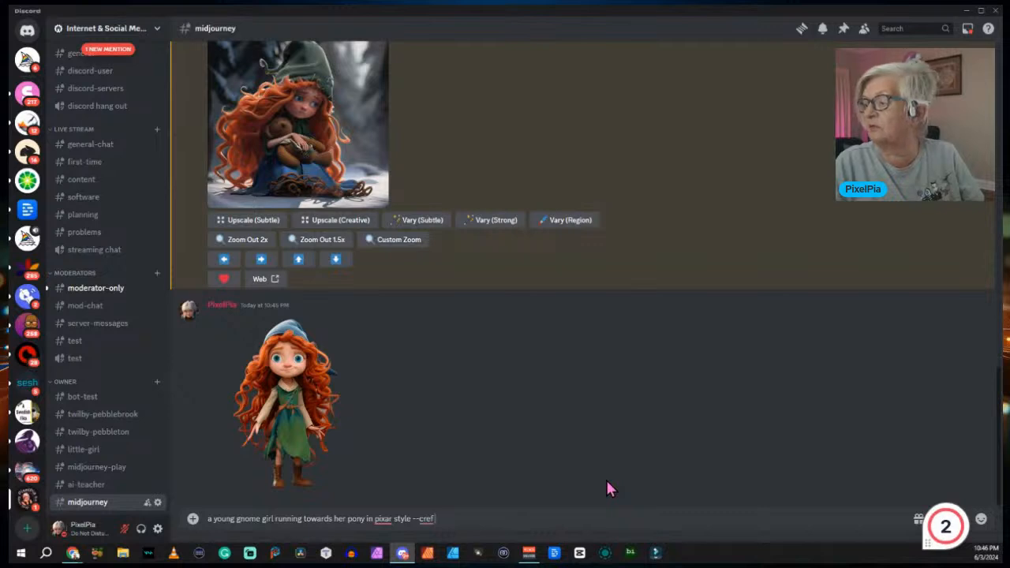
key(ctrl+v)
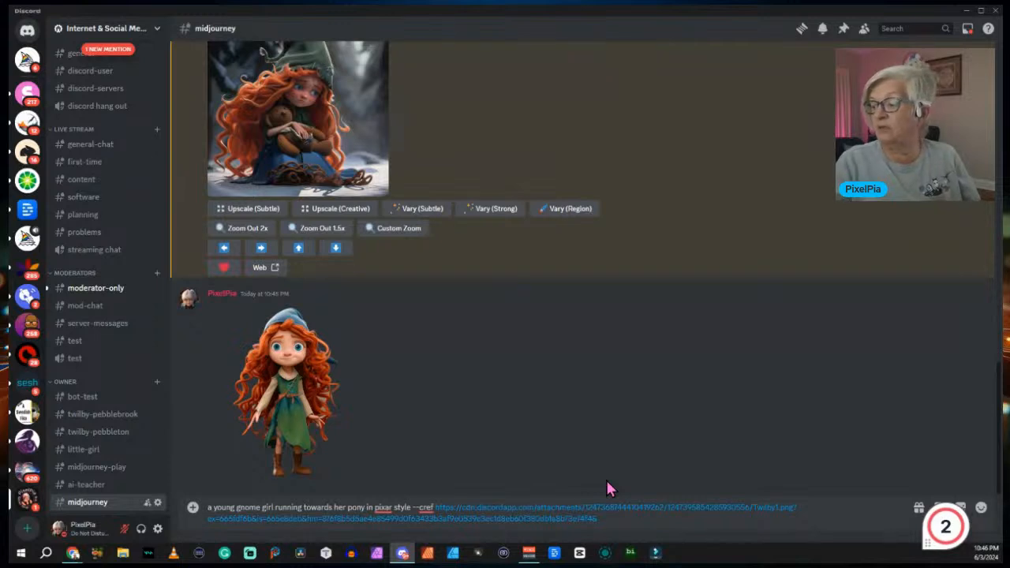
text(--cw)
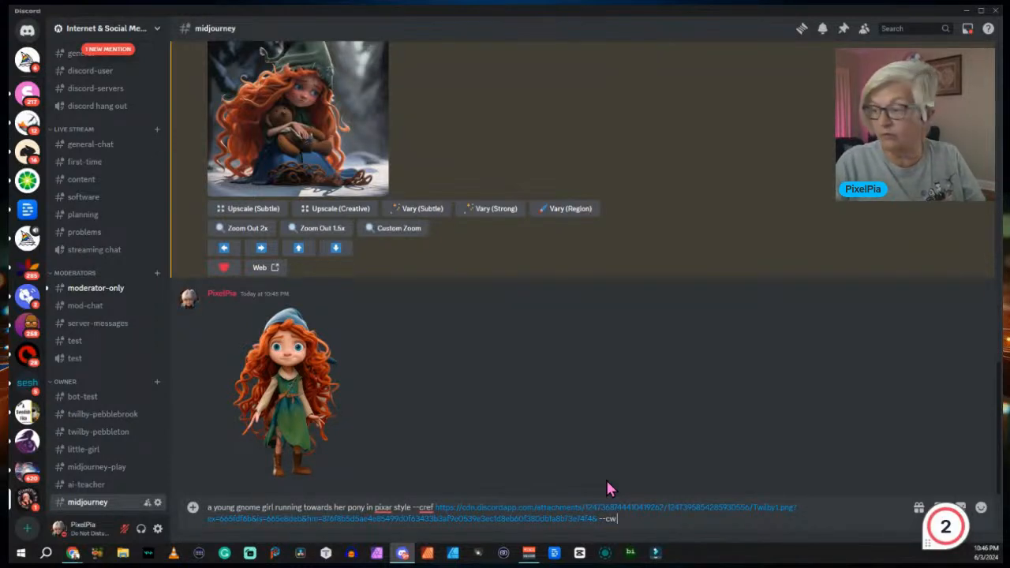
text( 1)
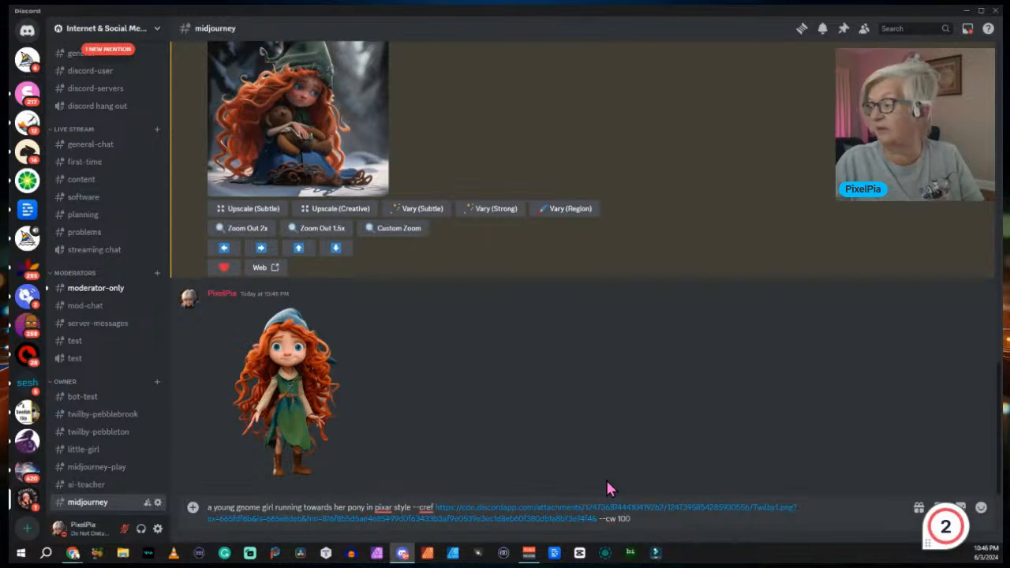
text(00)
key(Return)
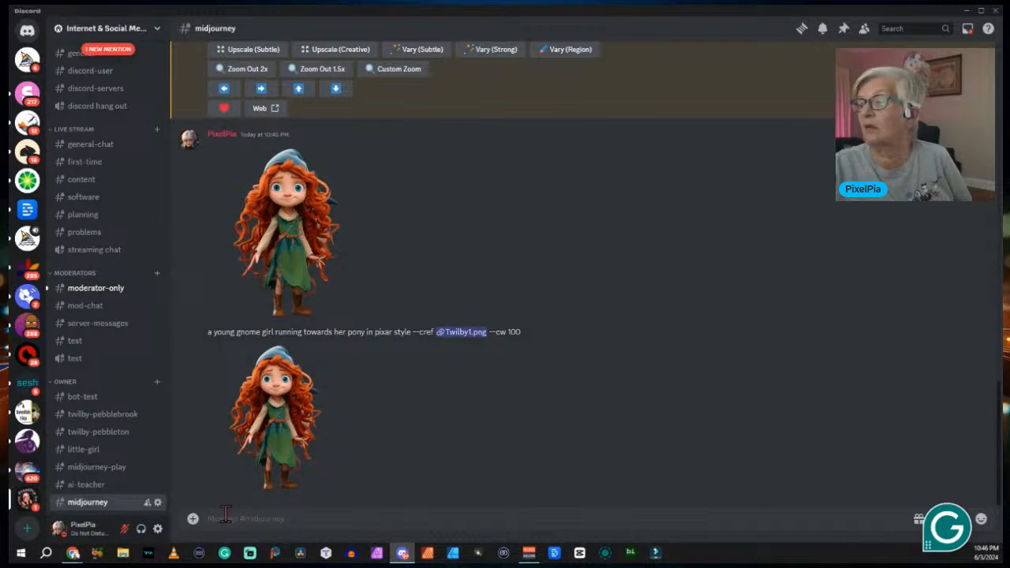
Copy the posted pony prompt text and try to generate images from it with Midjourney's /imagine command
drag(553, 332, 200, 332)
key(ctrl+c)
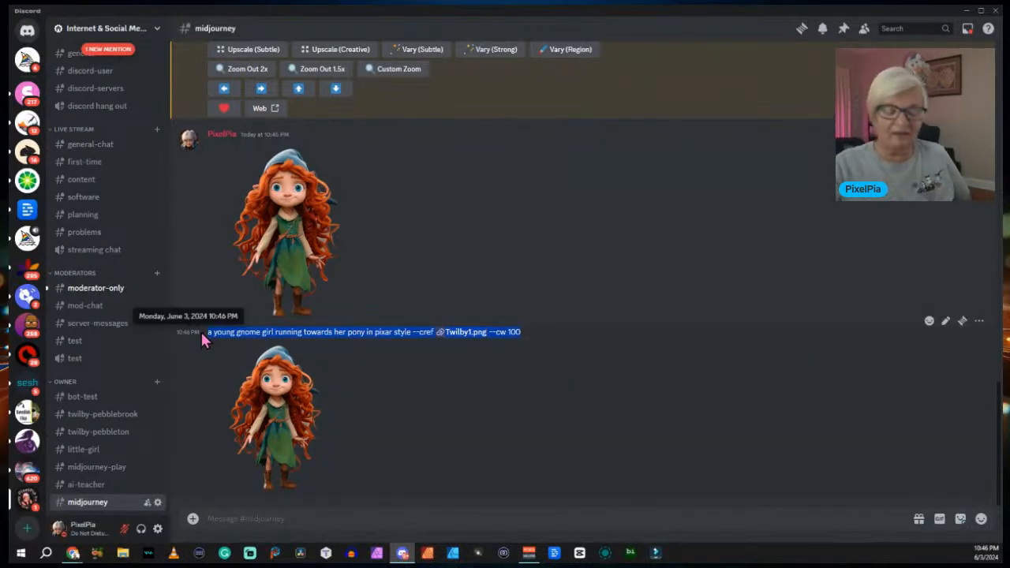
click(253, 514)
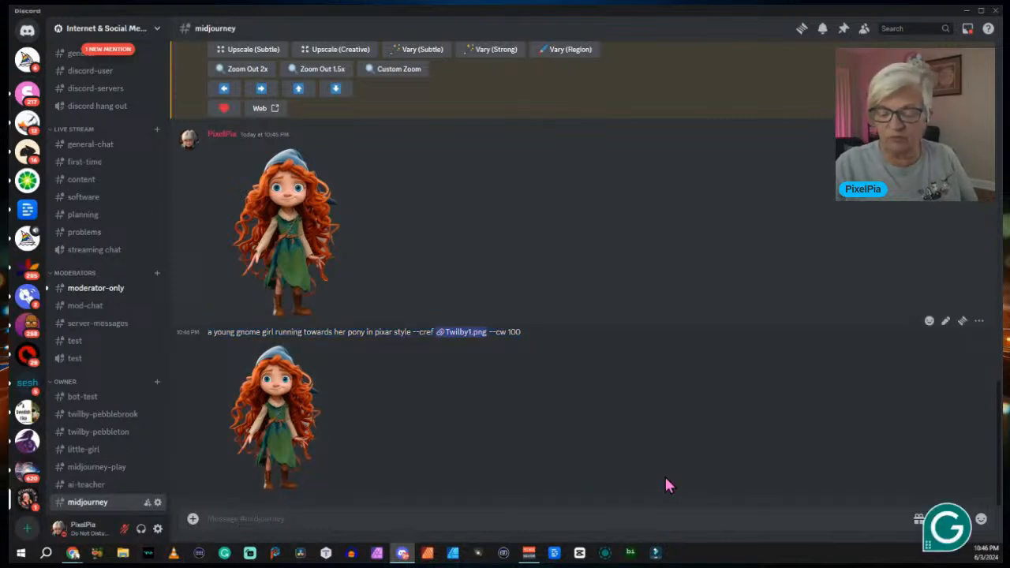
text(/)
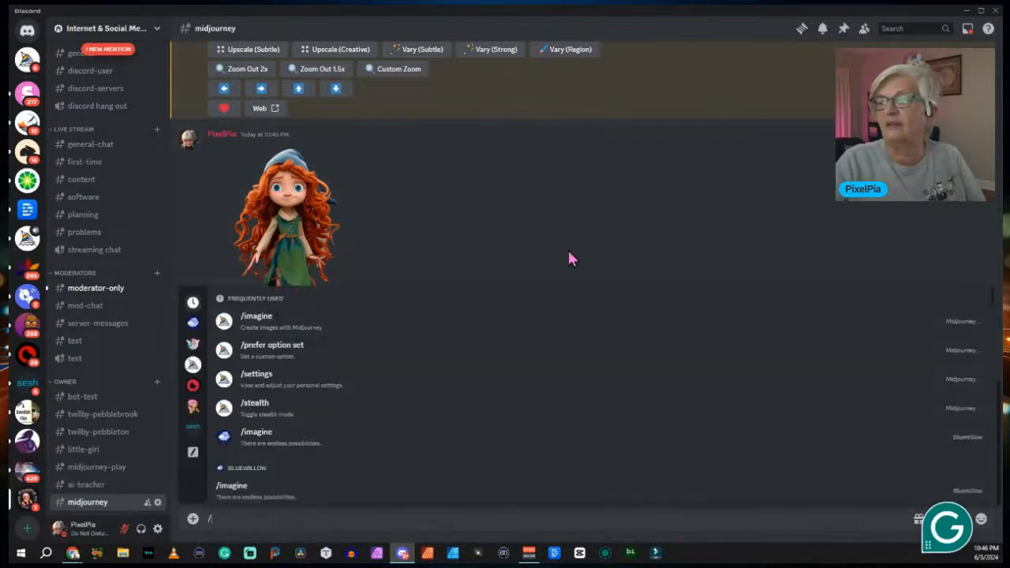
click(284, 328)
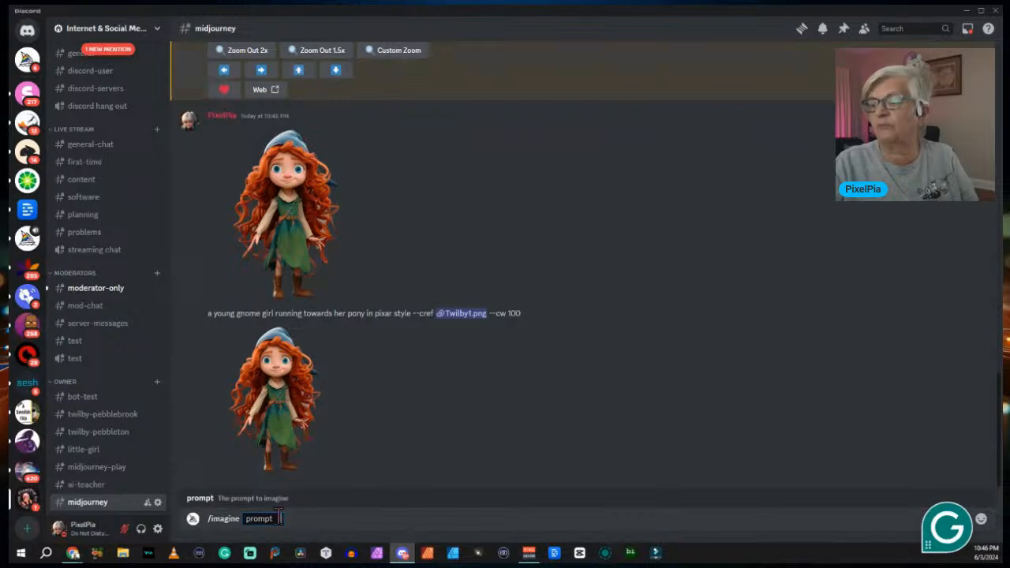
key(ctrl+v)
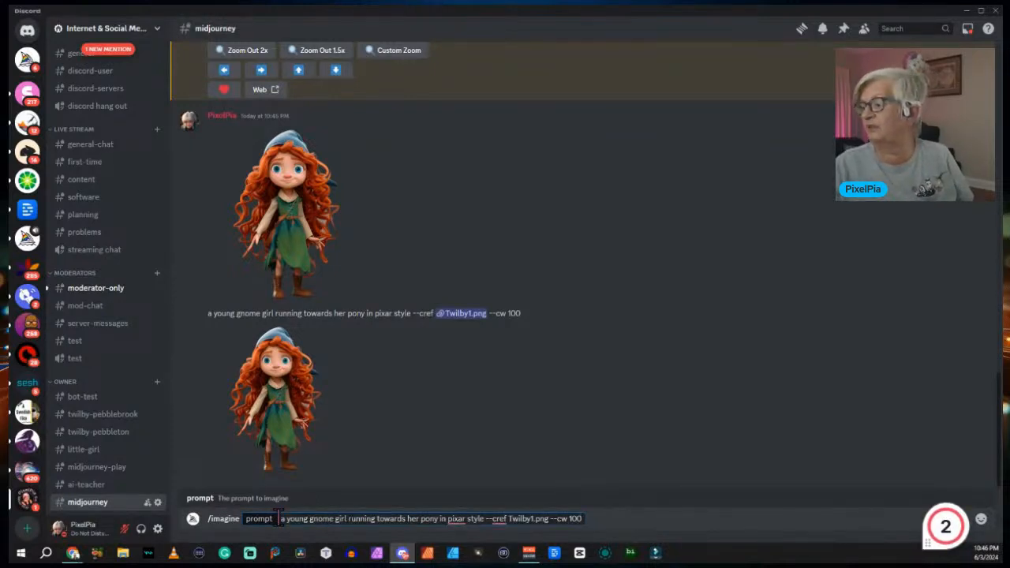
key(Return)
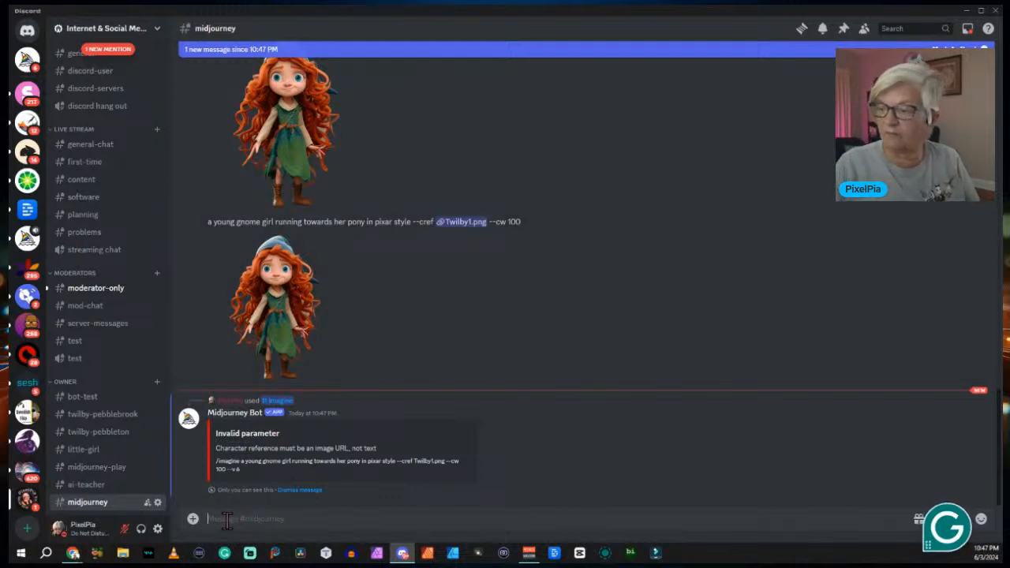
Run /imagine with "a young gnome girl running towards her pony in pixar style --cref", the uploaded Twilby image's copied link and "--cw 100"
text(/imagine prompt a young gnome girl running towards her pony in pixar style --cref Twilby1.png --cw 100)
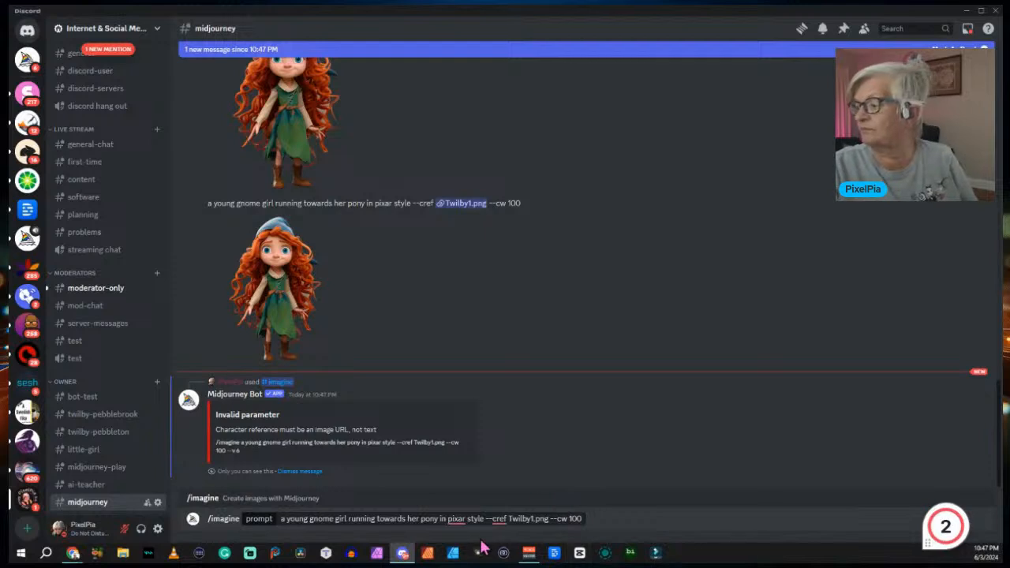
drag(510, 523, 549, 523)
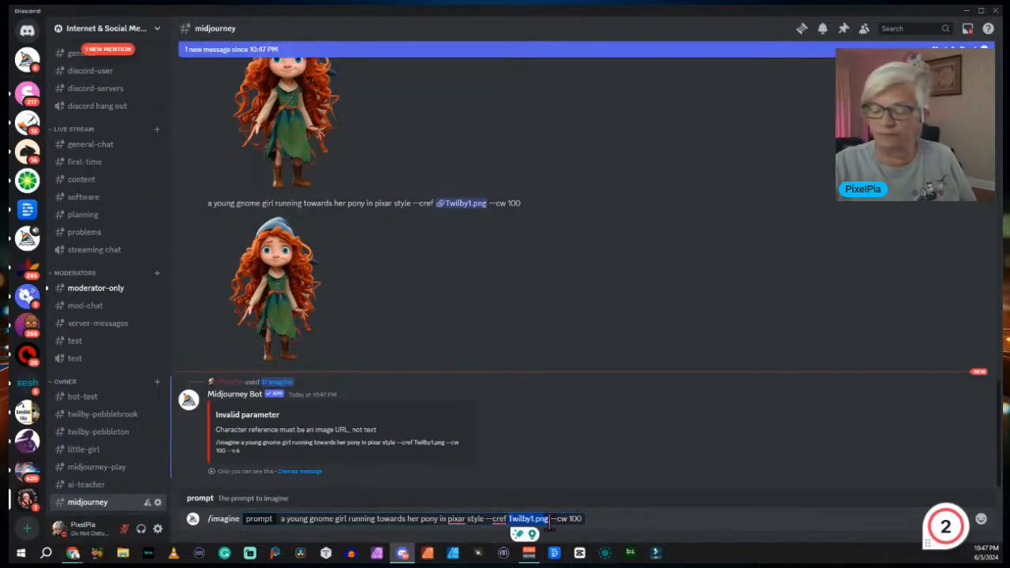
key(BackSpace)
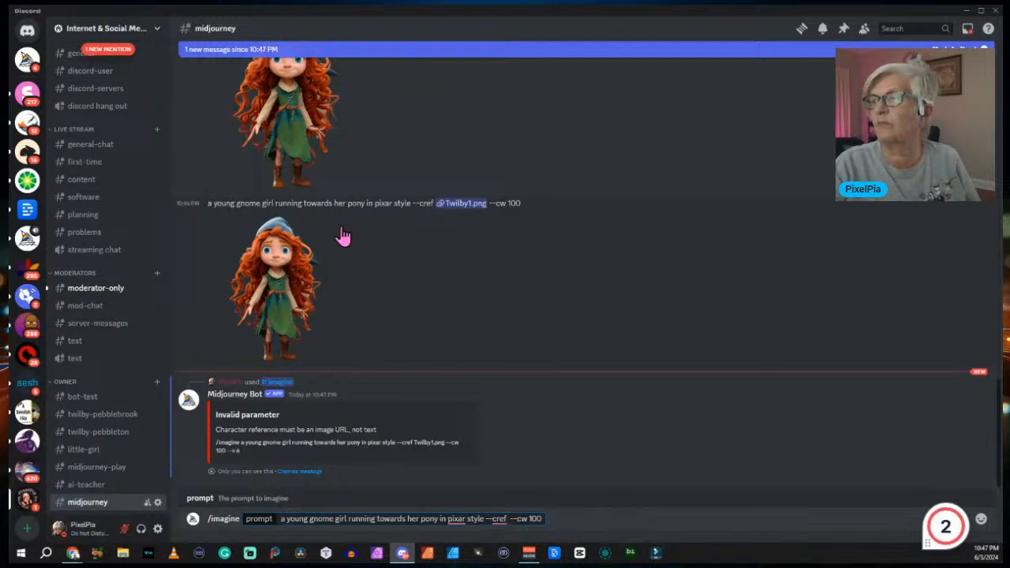
right_click(298, 147)
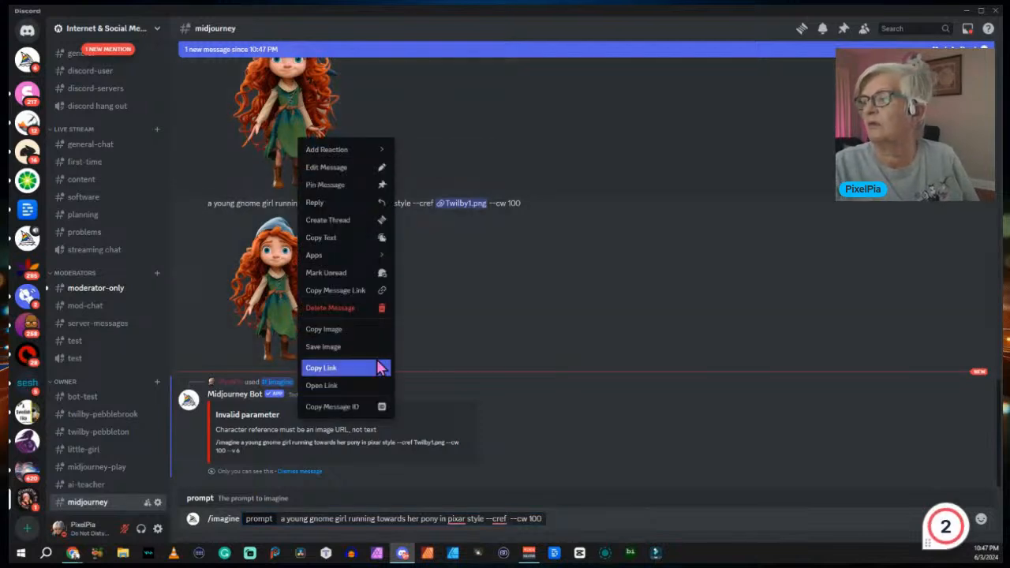
click(329, 367)
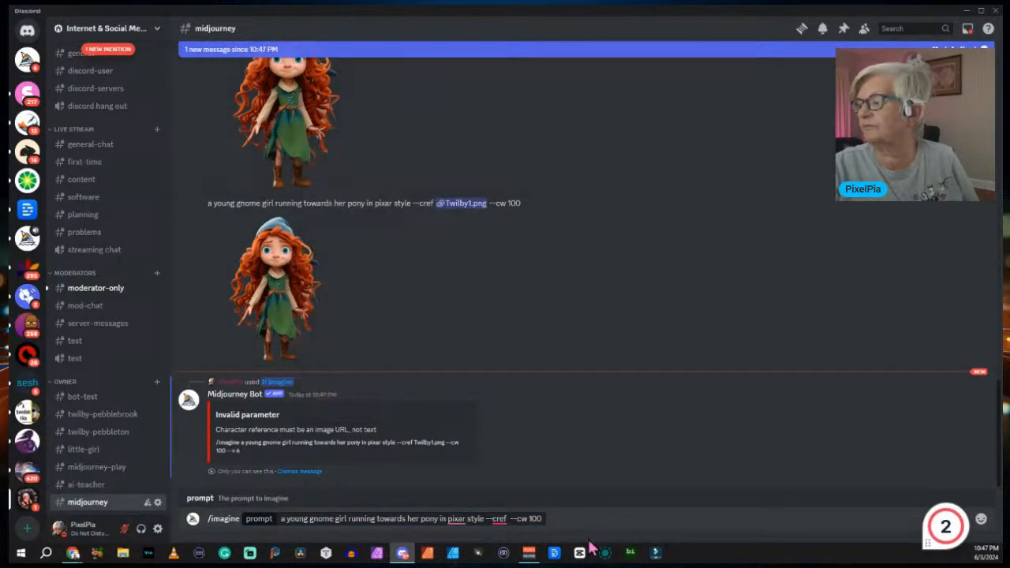
click(511, 518)
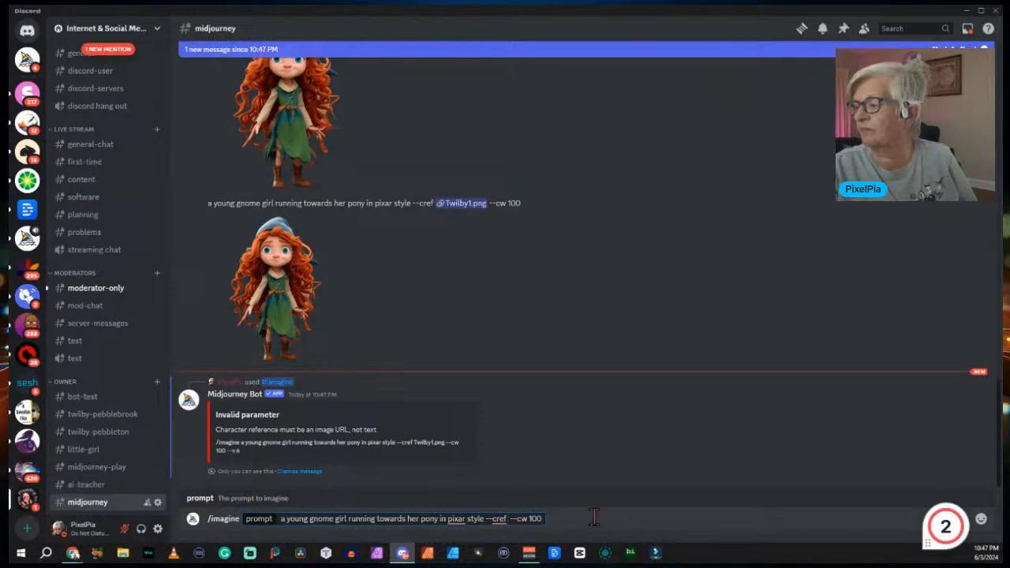
key(ctrl+v)
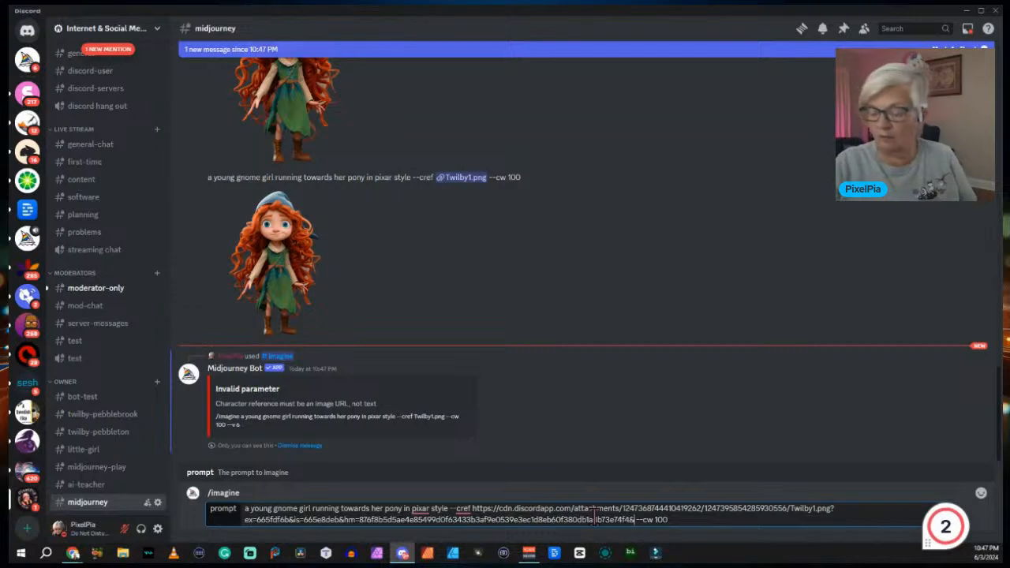
key(Return)
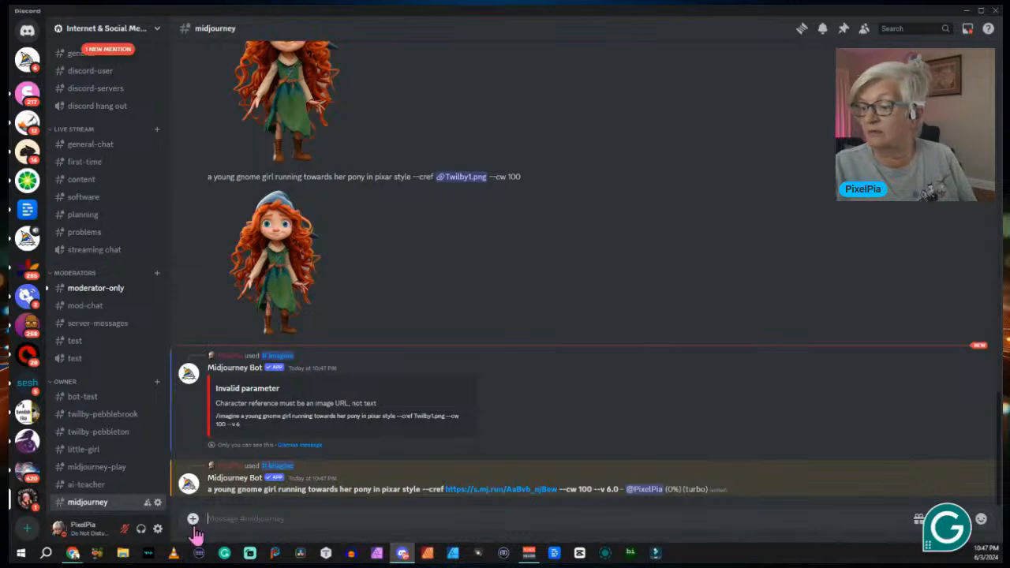
Switch to the Midjourney archive in the browser and look through the previously generated images for gnome girl pictures
mouse_move(74, 550)
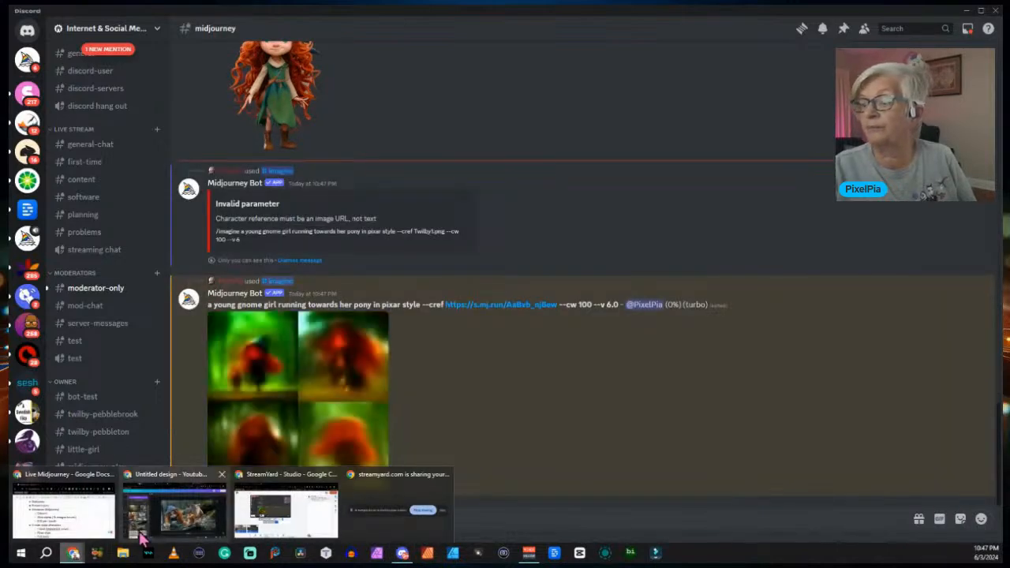
click(144, 536)
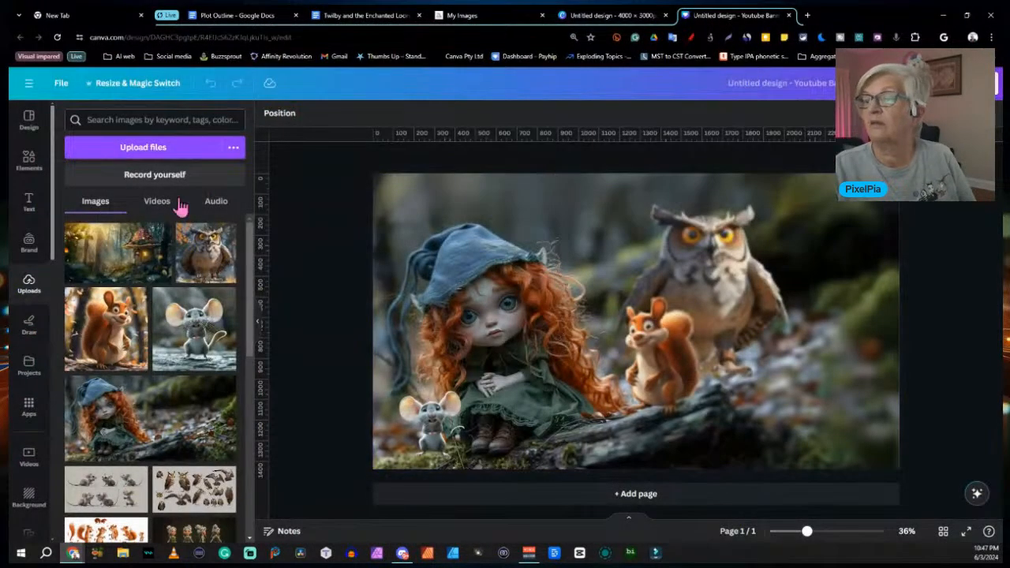
click(462, 19)
scroll(730, 146, down, 10)
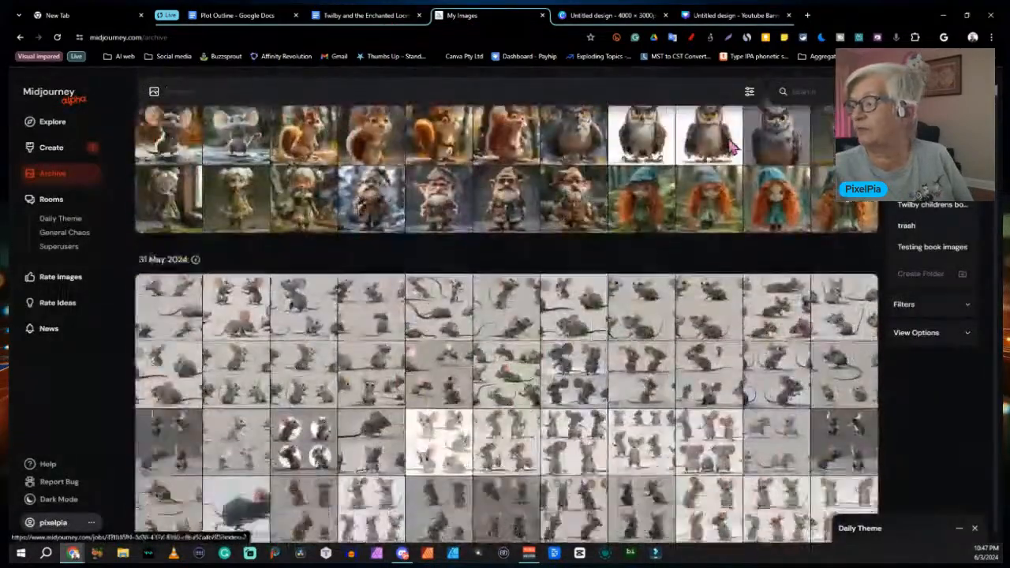
scroll(729, 146, down, 15)
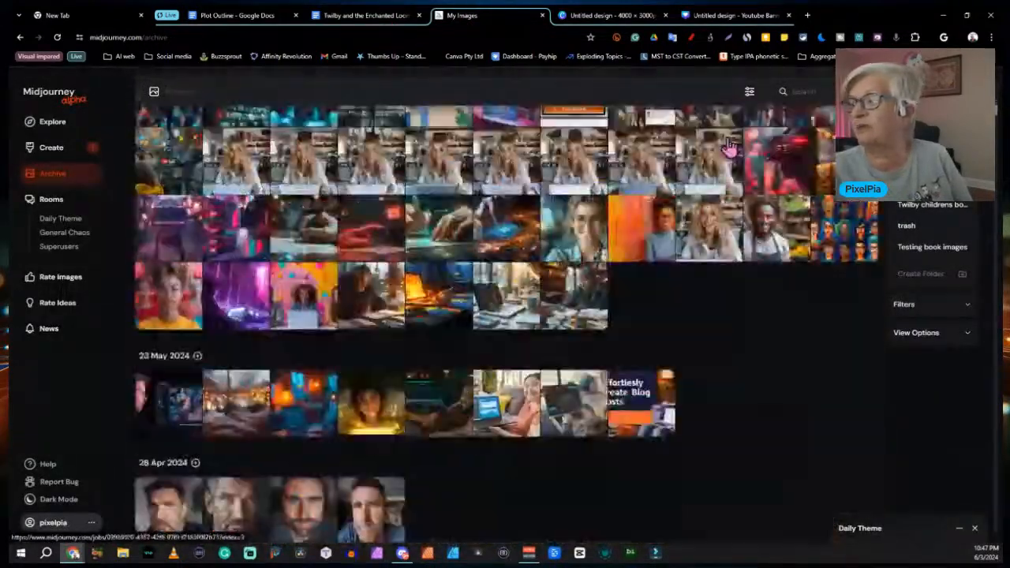
scroll(729, 146, down, 15)
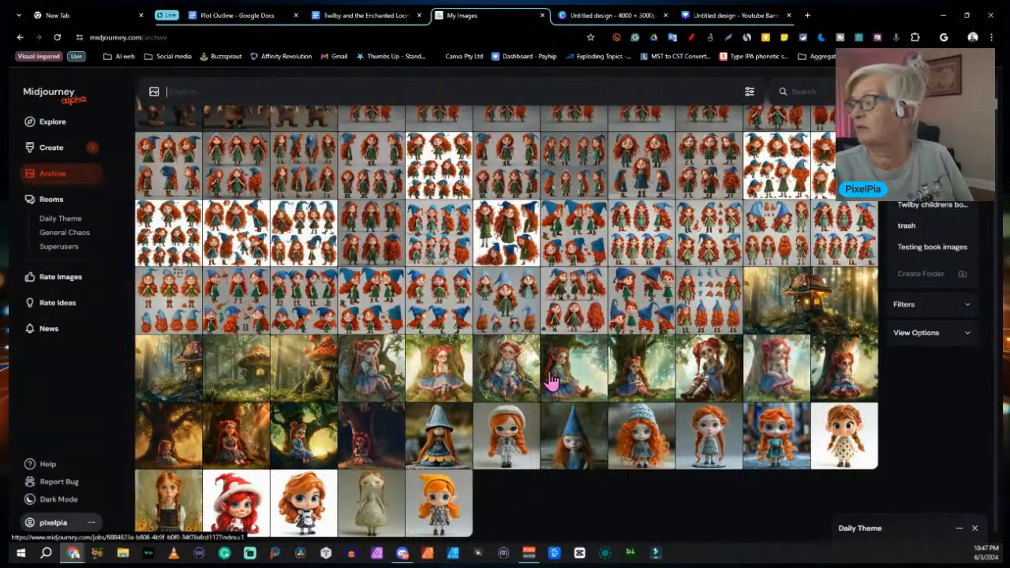
scroll(754, 318, up, 5)
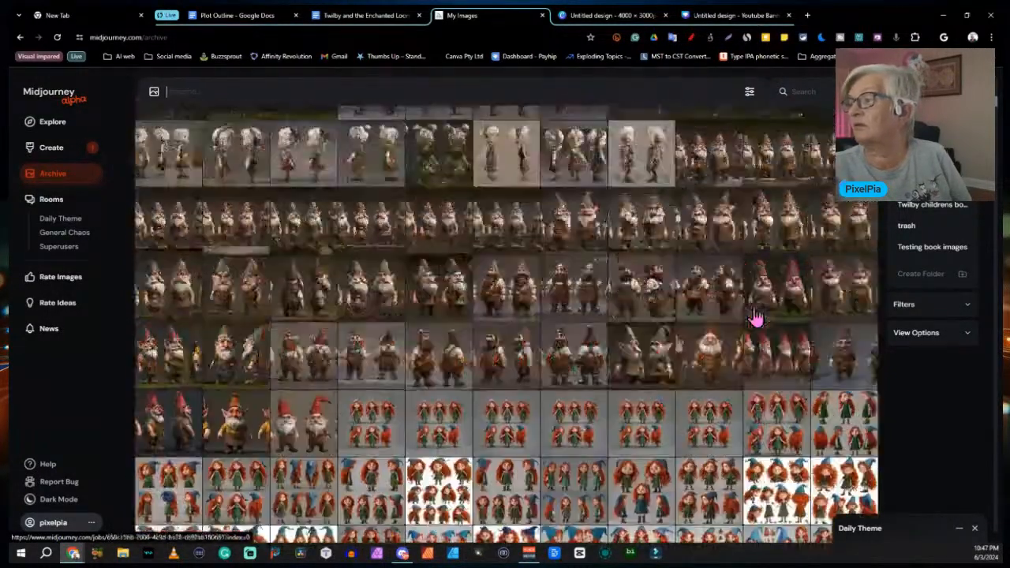
scroll(755, 318, up, 20)
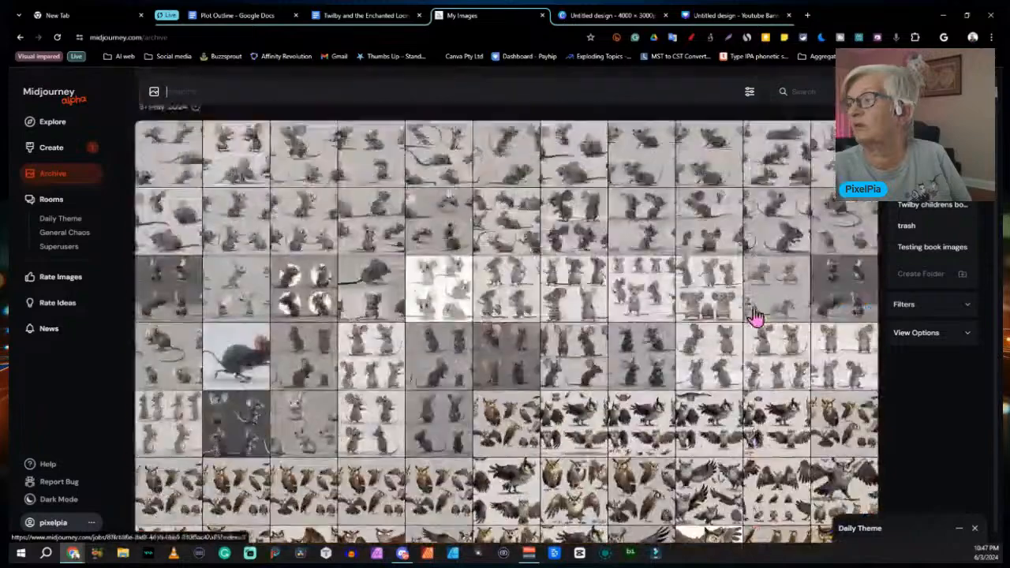
scroll(755, 318, up, 15)
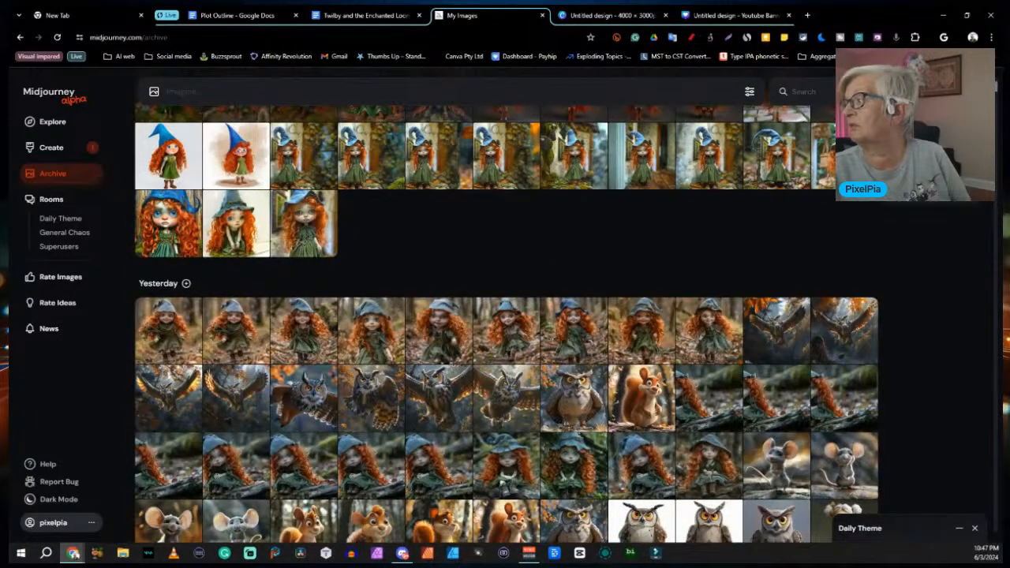
Filter the archive by hidden images and view the gnome girl with the knitted blue hat enlarged
mouse_move(883, 244)
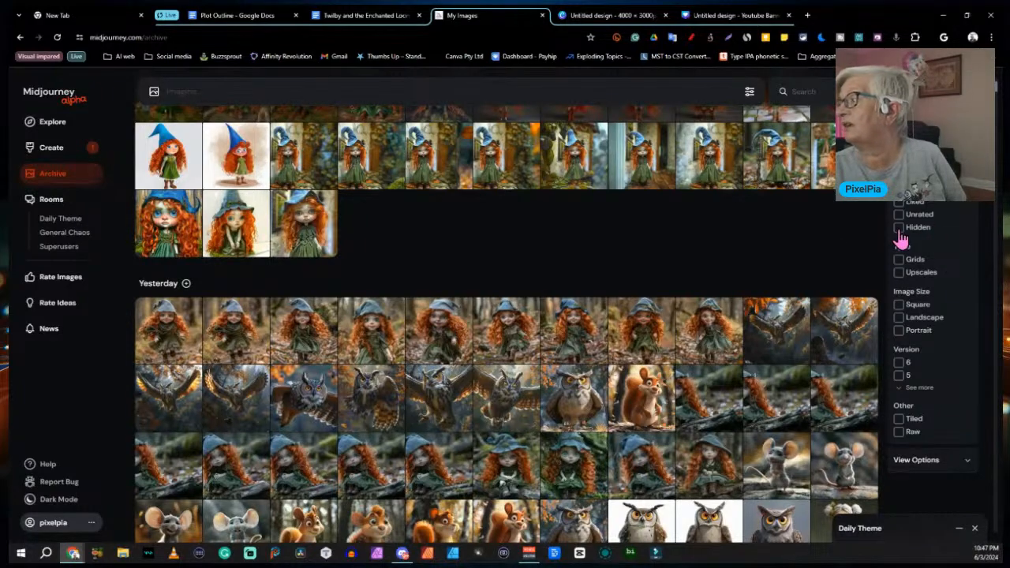
click(899, 230)
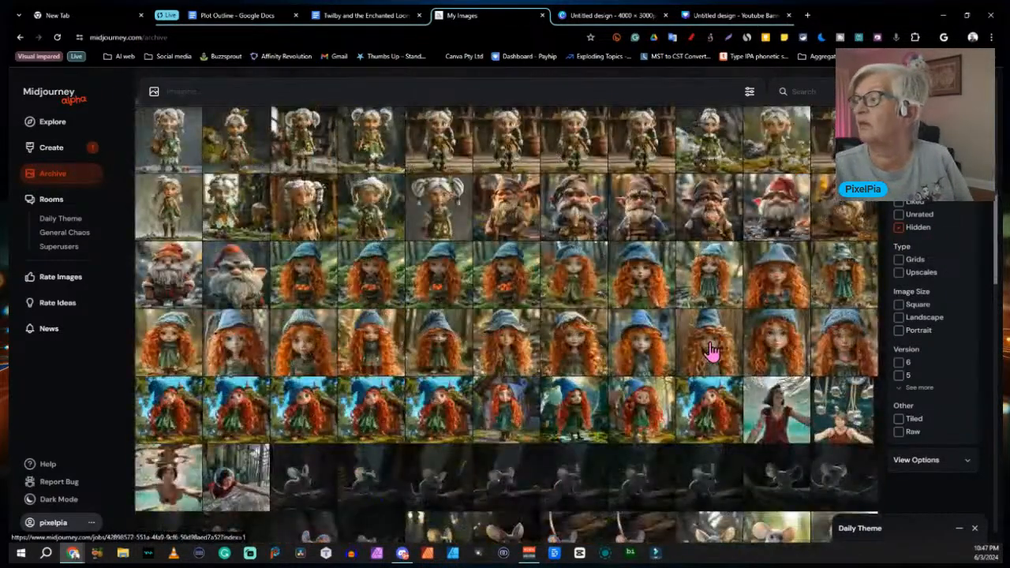
scroll(710, 351, down, 2)
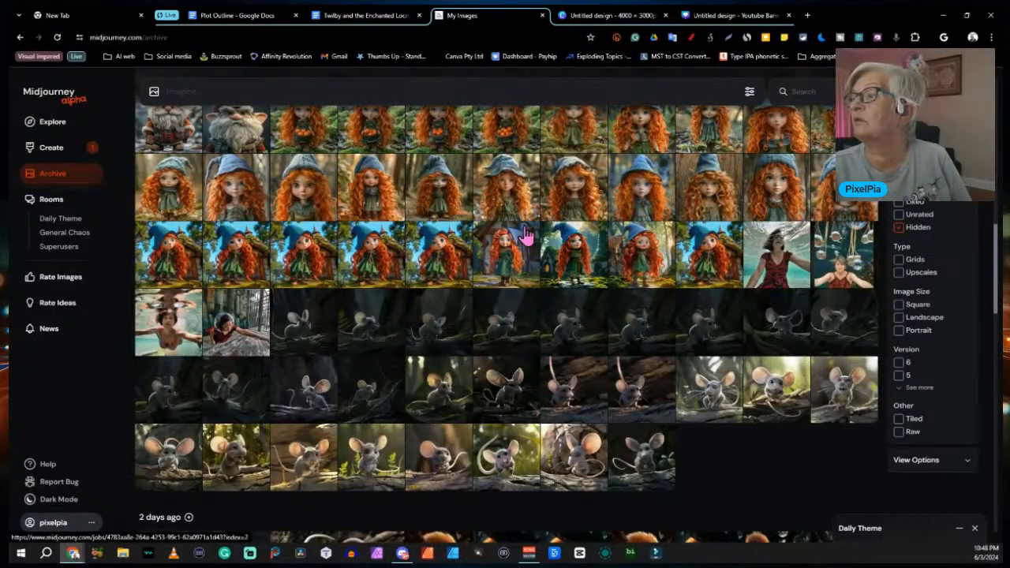
click(180, 193)
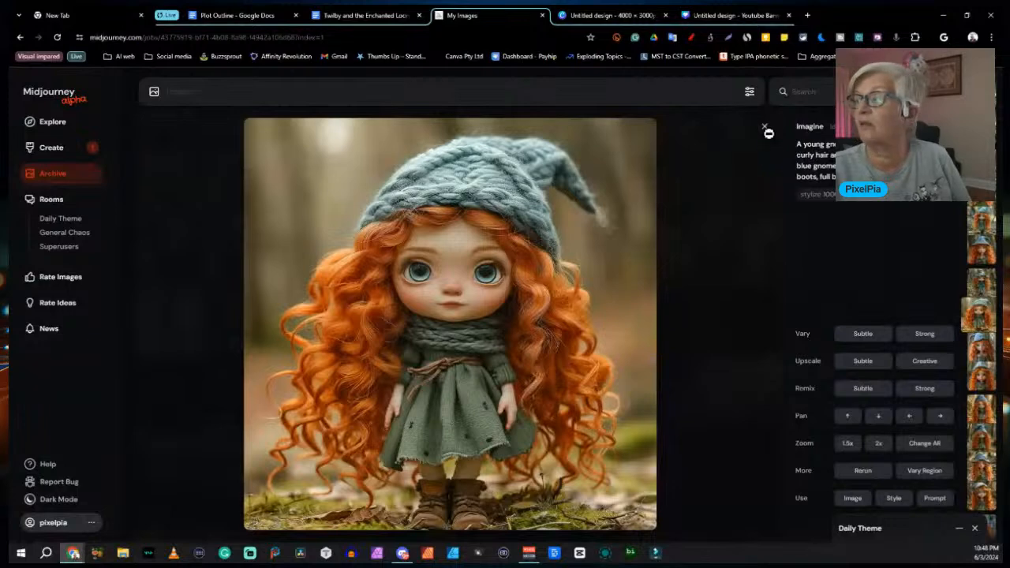
click(763, 126)
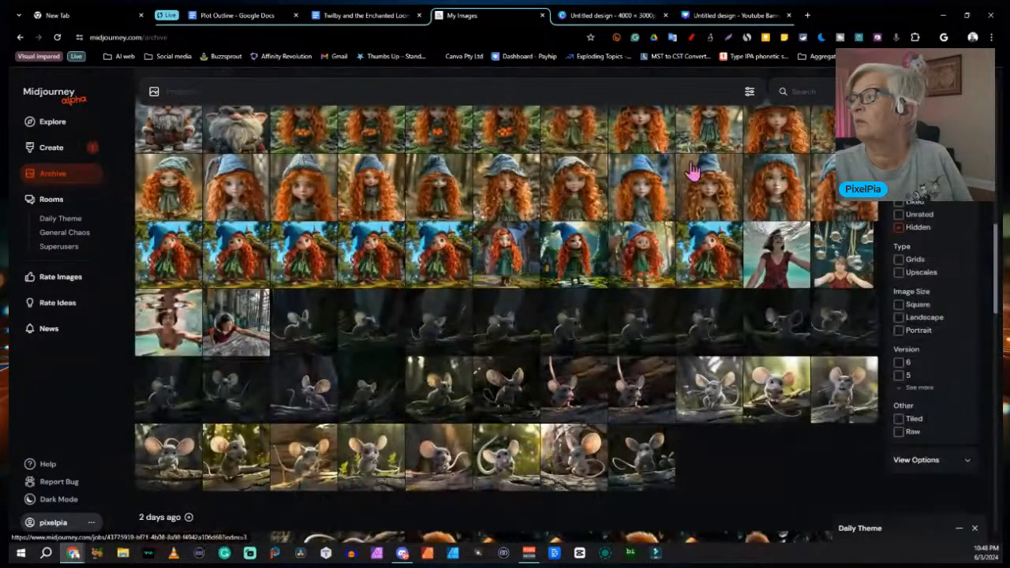
View the gnome girl in front of the mossy-roofed house enlarged and check the options for copying or saving the image
click(173, 264)
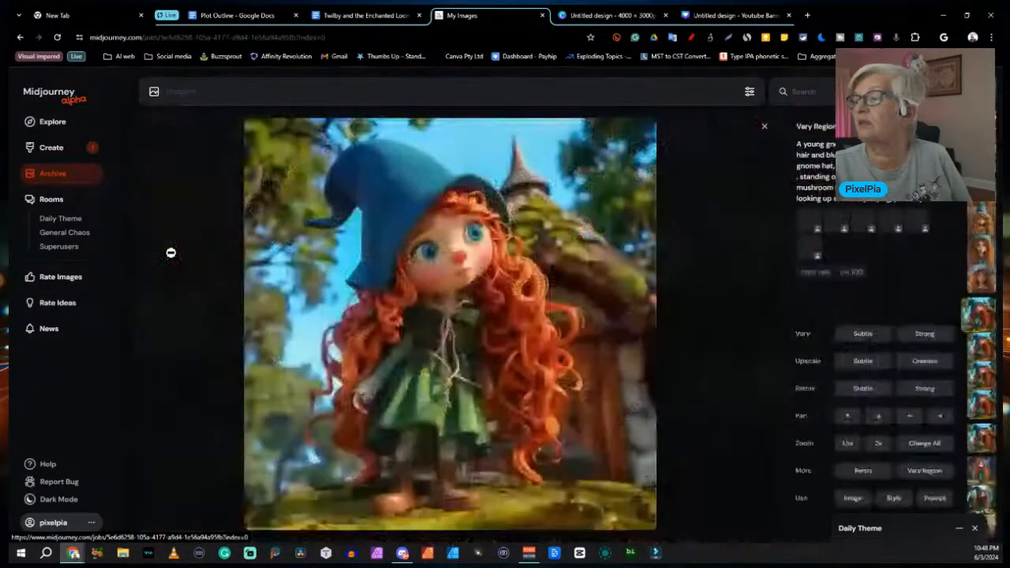
right_click(419, 255)
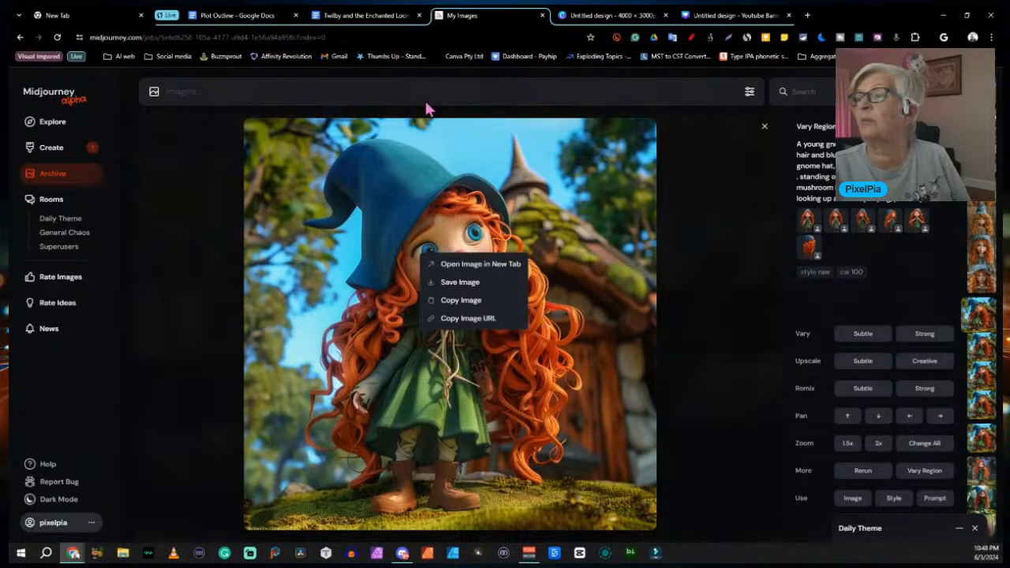
click(224, 91)
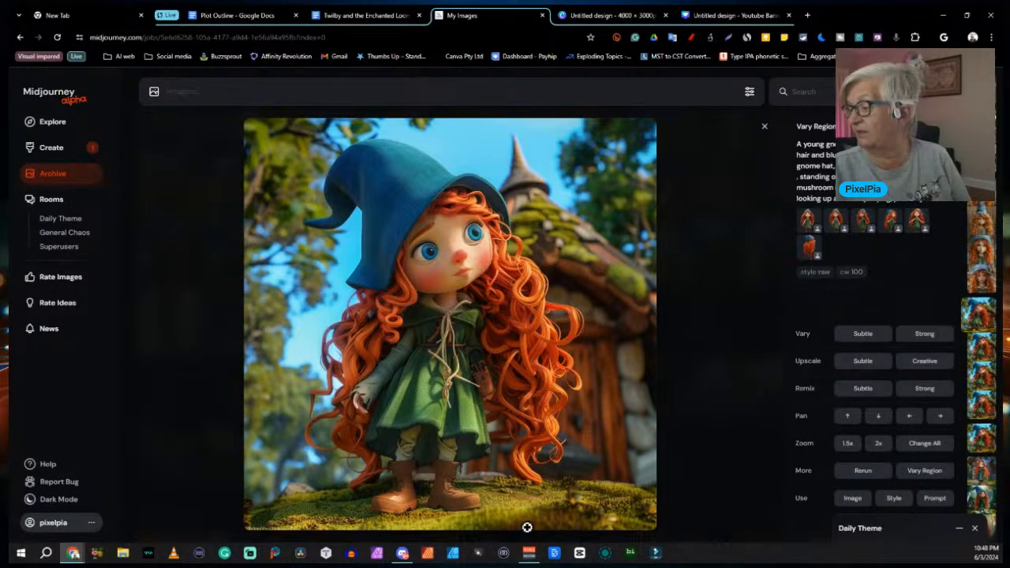
Switch back to Discord and inspect the image grid generated from the pony prompt enlarged
click(402, 553)
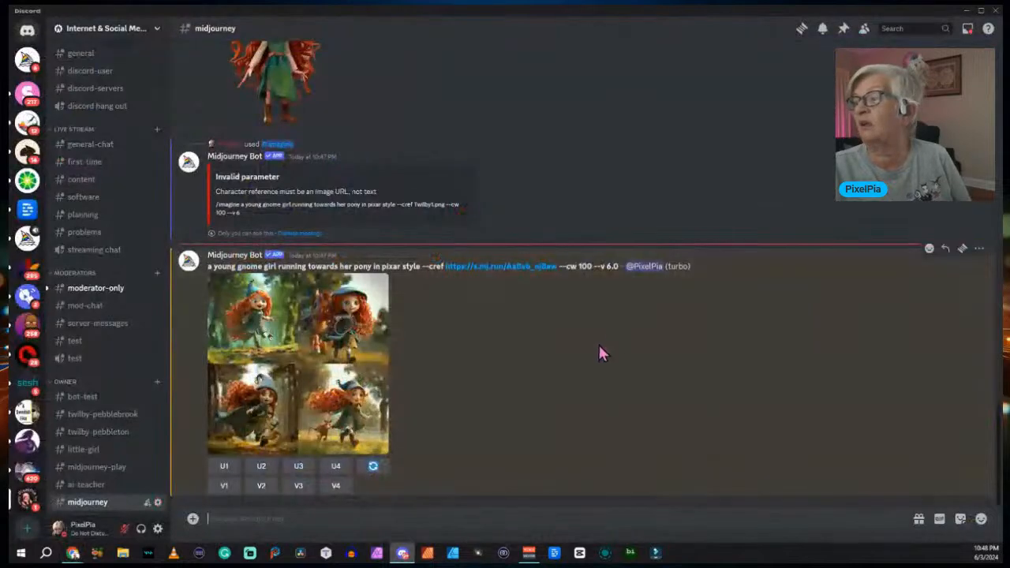
click(300, 368)
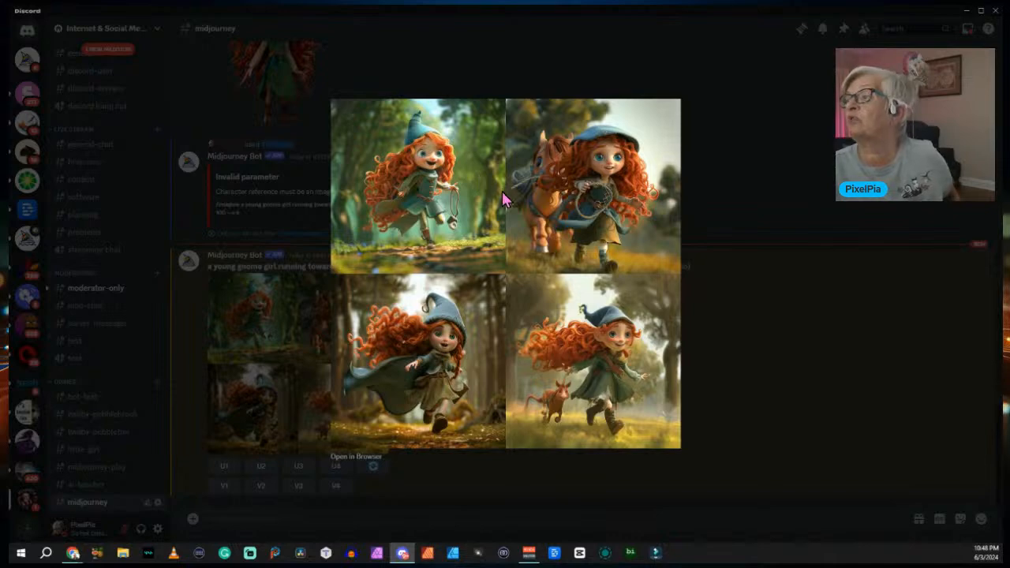
click(936, 397)
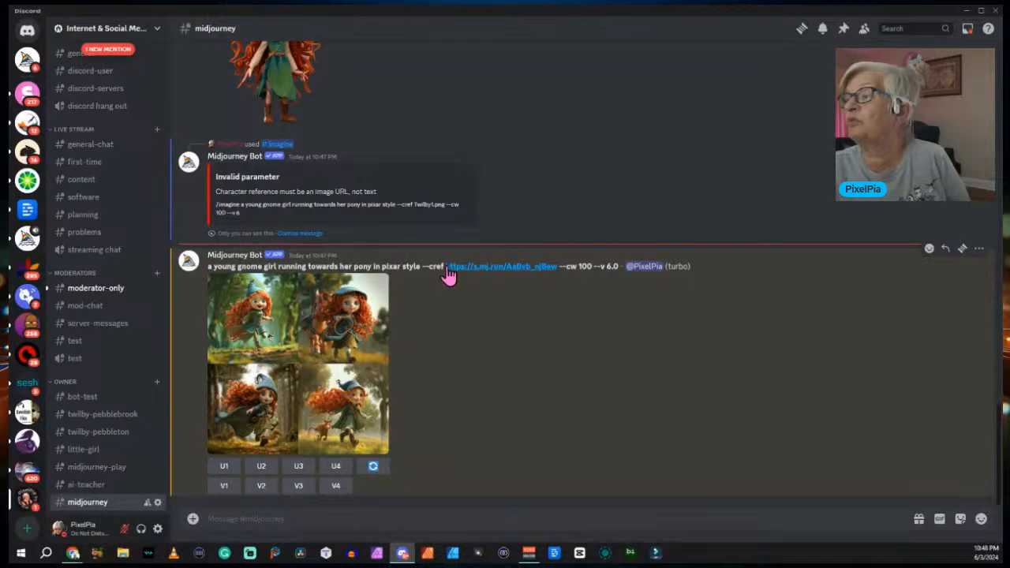
click(293, 361)
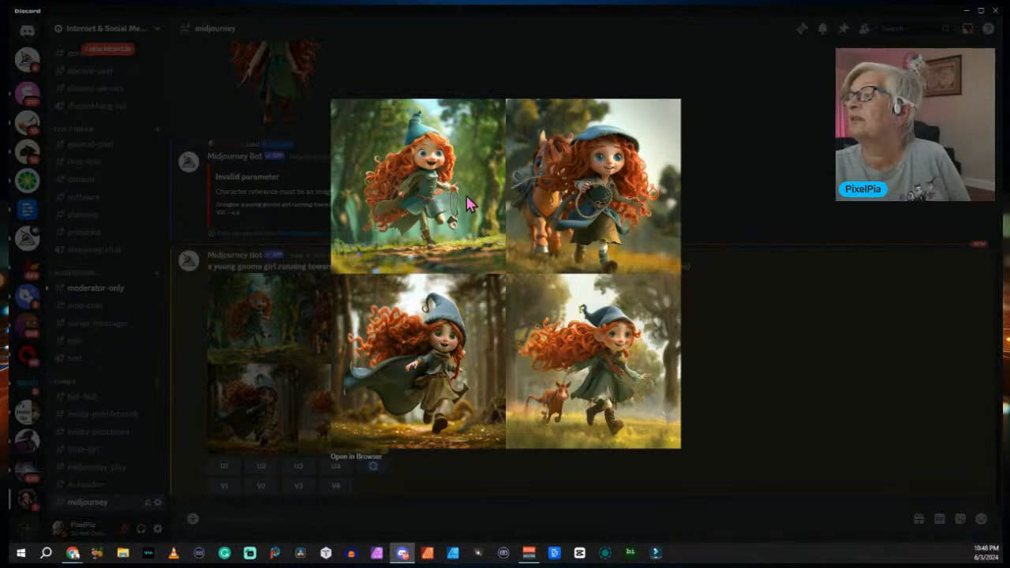
click(763, 368)
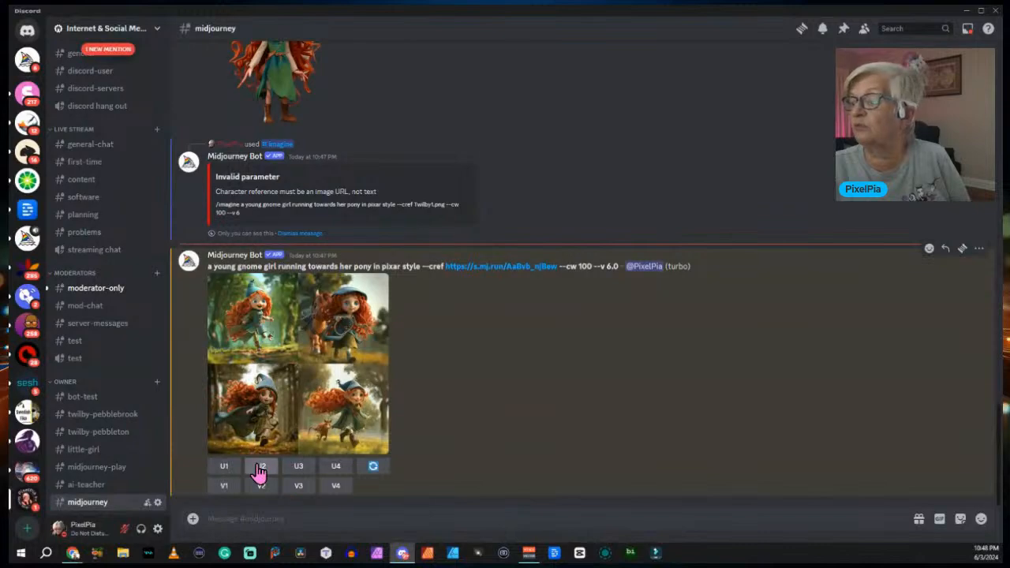
Upscale the second image of the pony grid and open the full-size result in the browser
click(260, 467)
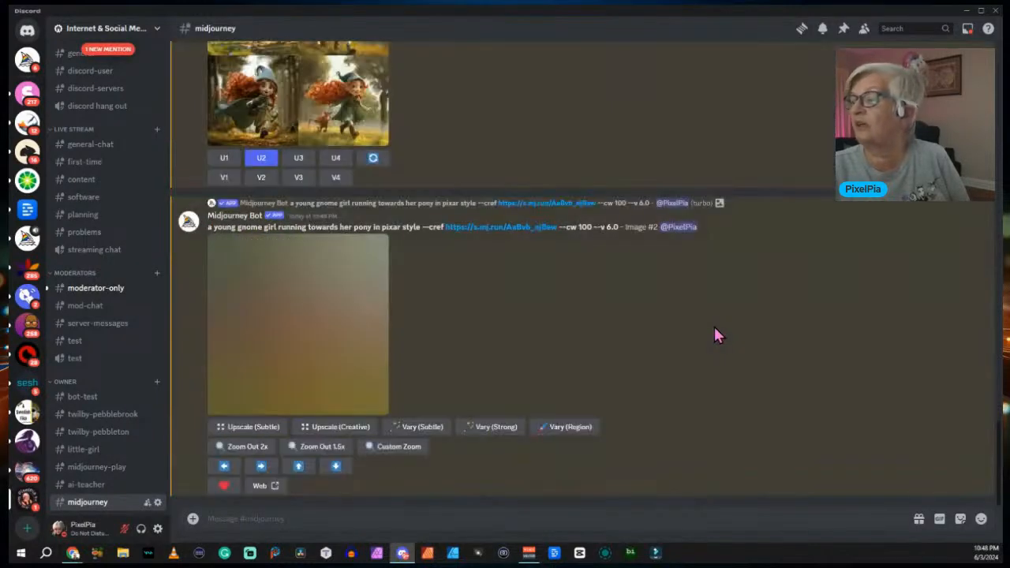
click(291, 338)
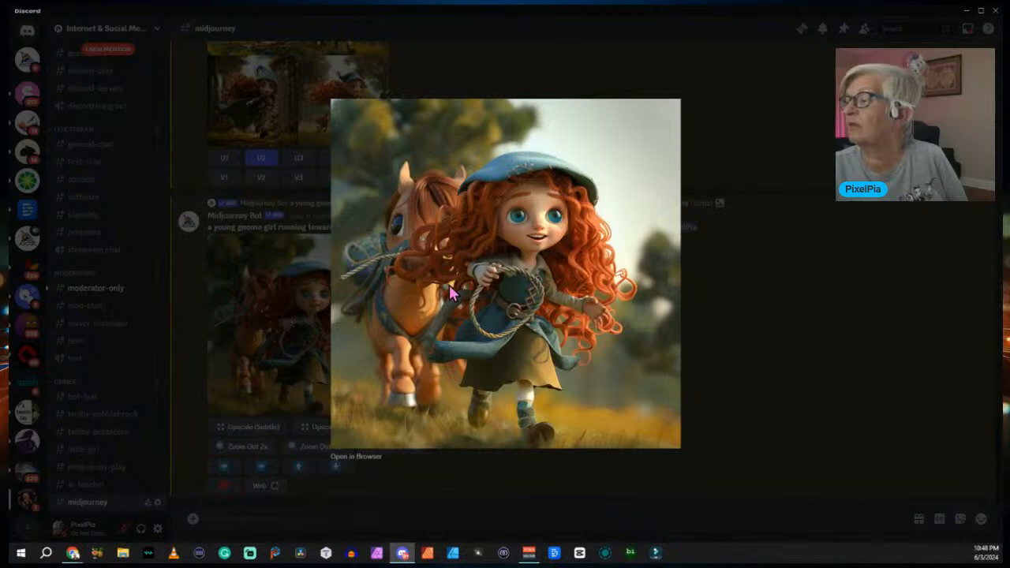
click(359, 457)
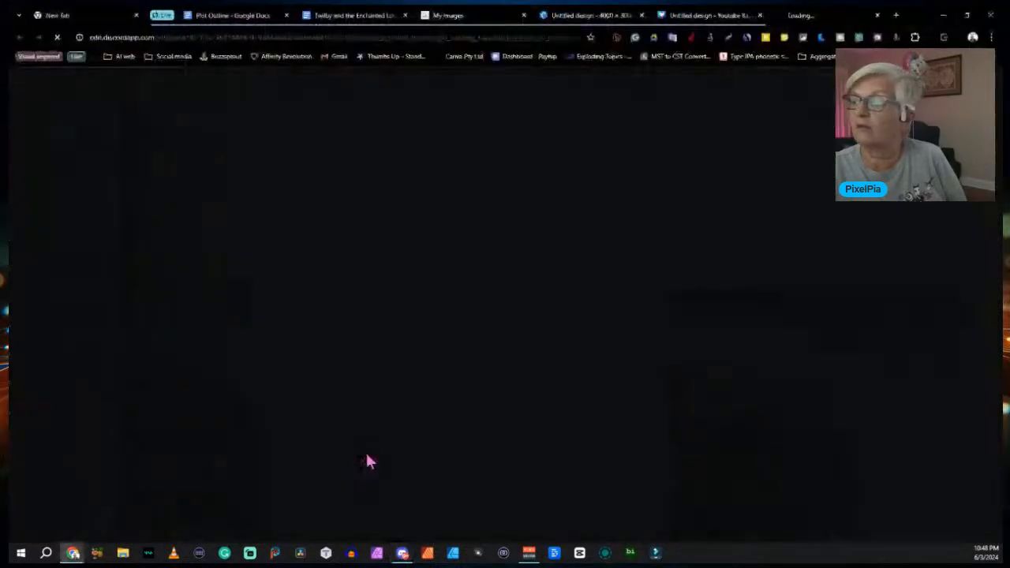